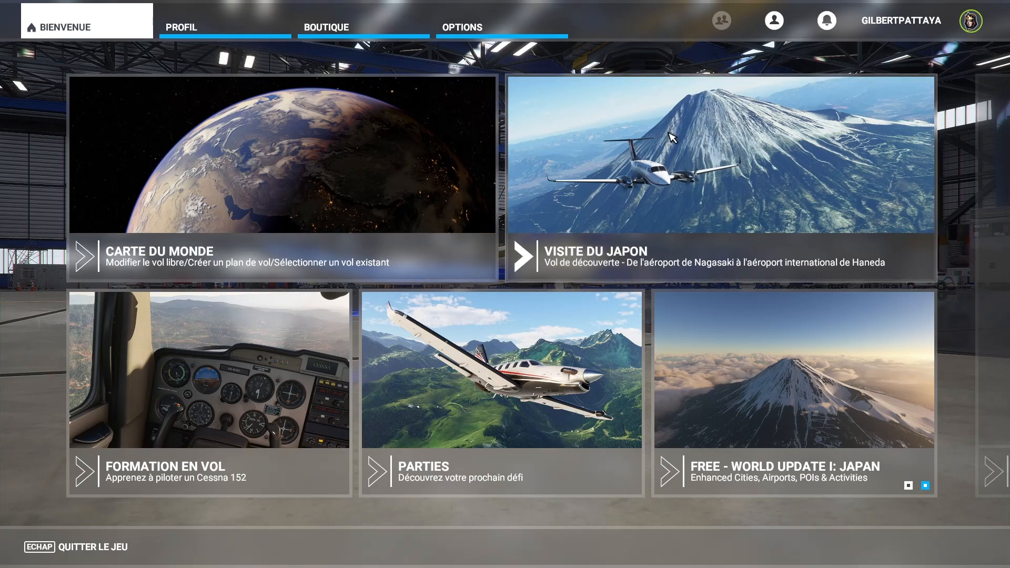
- Switch to Chrome to view Dijon-Bourgogne airport in Google Maps satellite imagery, and return to Flight Simulator
key(super)
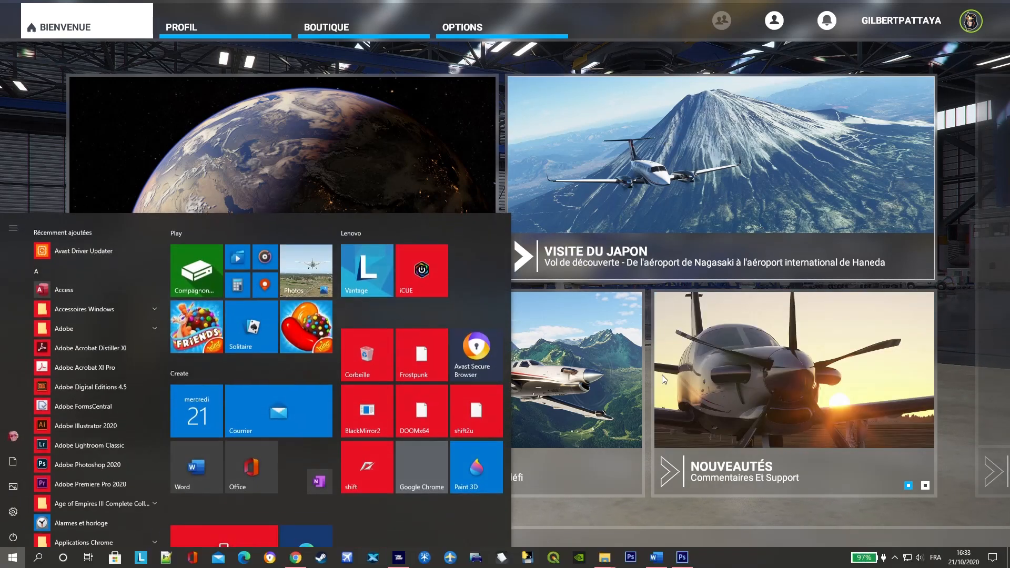
click(296, 561)
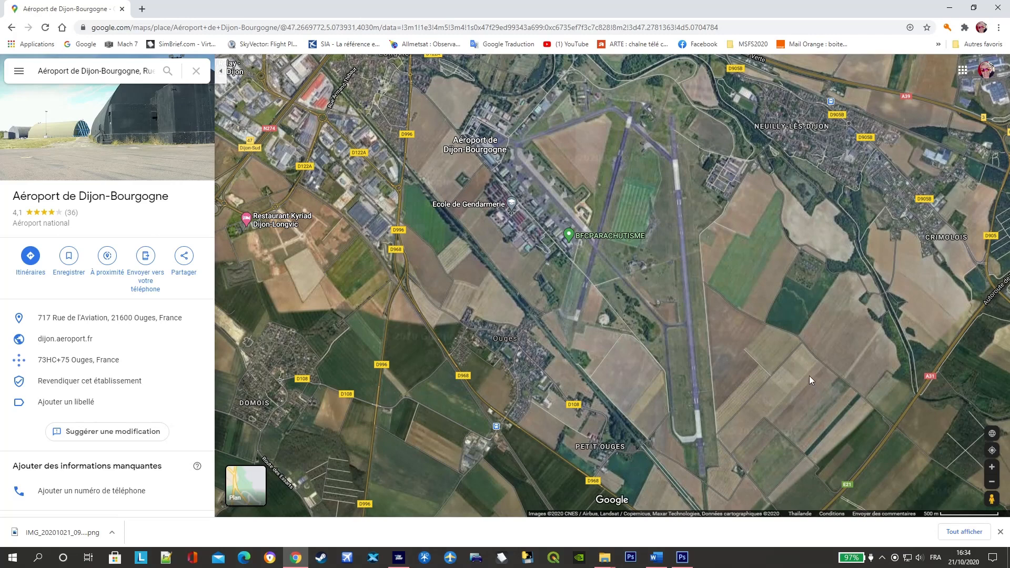
click(398, 561)
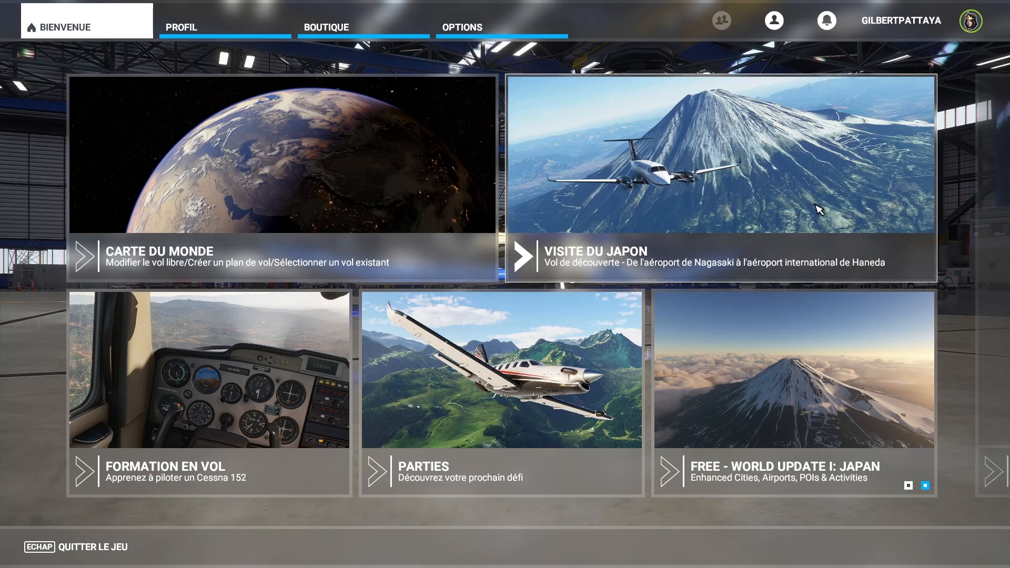
- Switch to File Explorer and view the Gilr-lfsd-imagery package in the Community folder
key(super)
mouse_move(605, 561)
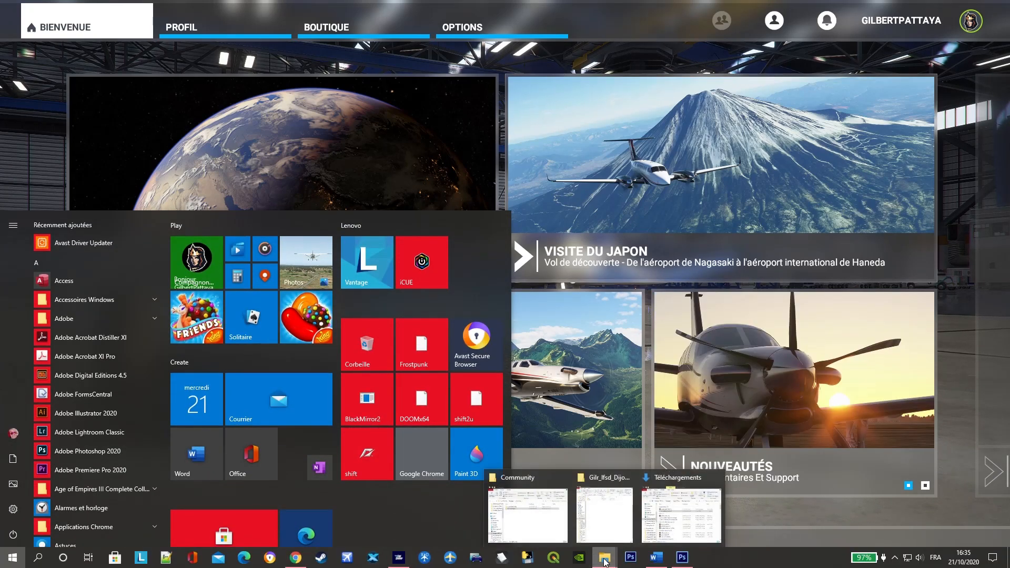
click(541, 520)
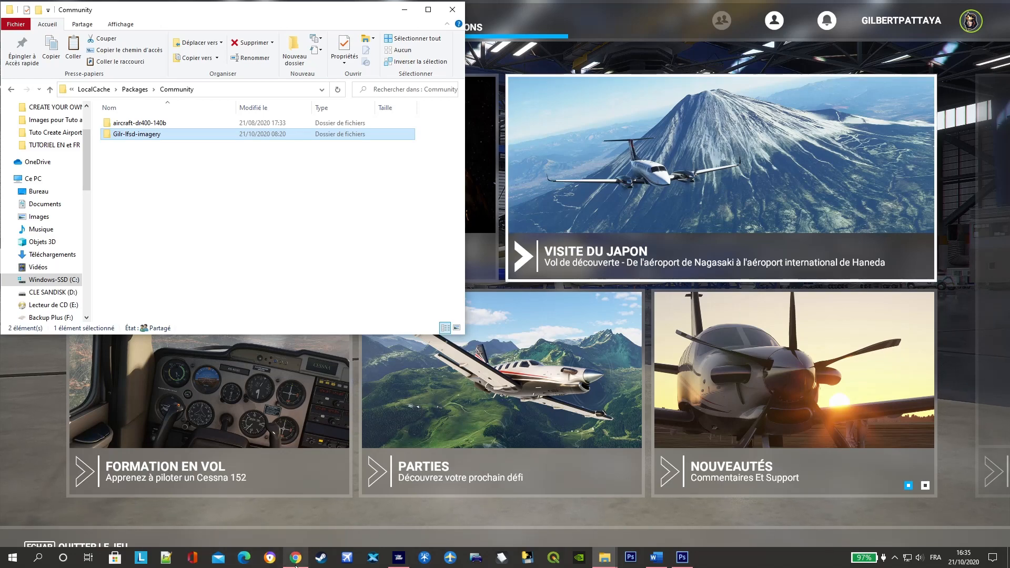
- In Google Maps in Chrome, mark a point on the airport's long eastern runway to get its coordinates, and return to Flight Simulator
mouse_move(299, 565)
mouse_move(318, 535)
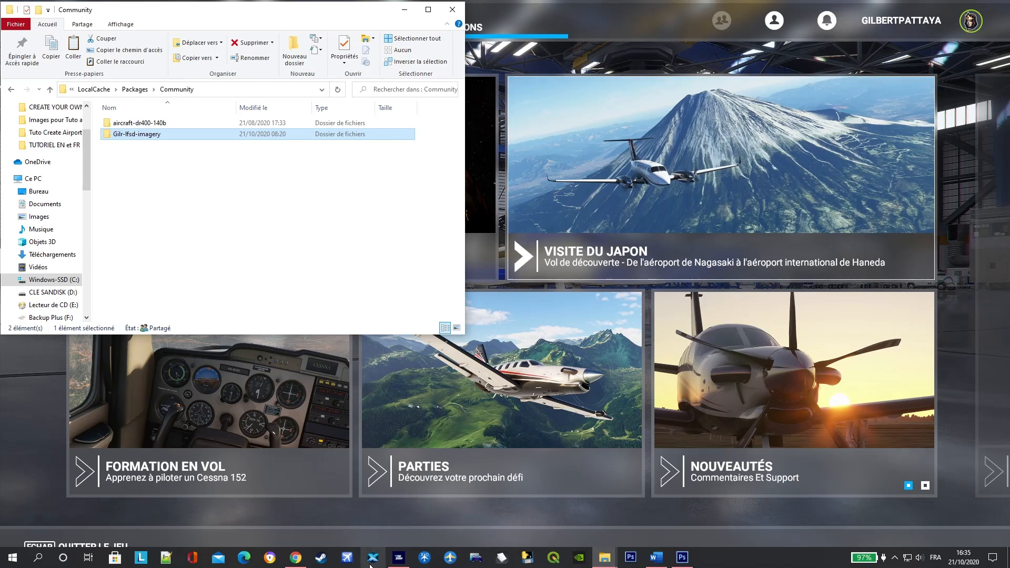
click(296, 558)
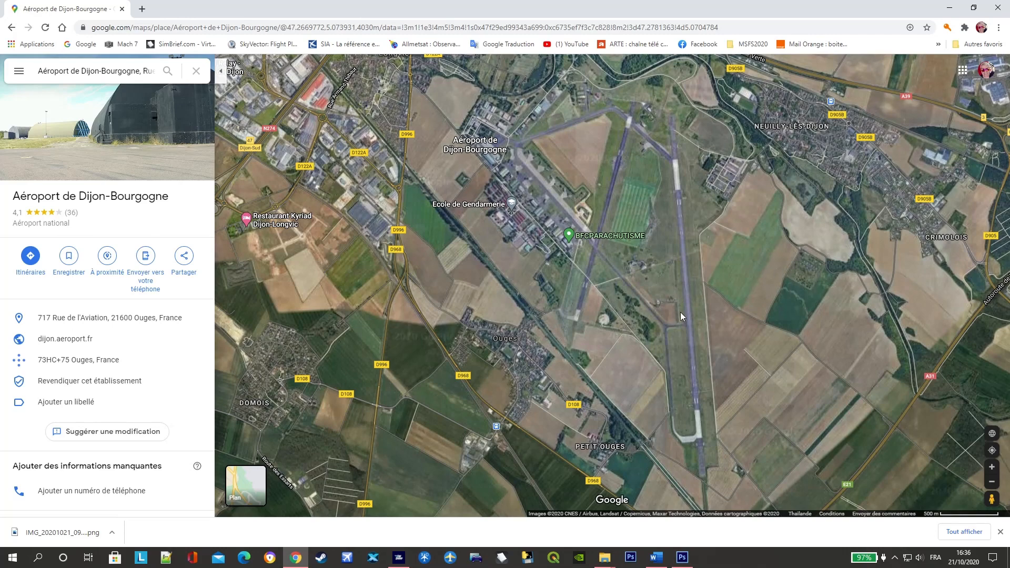
click(686, 284)
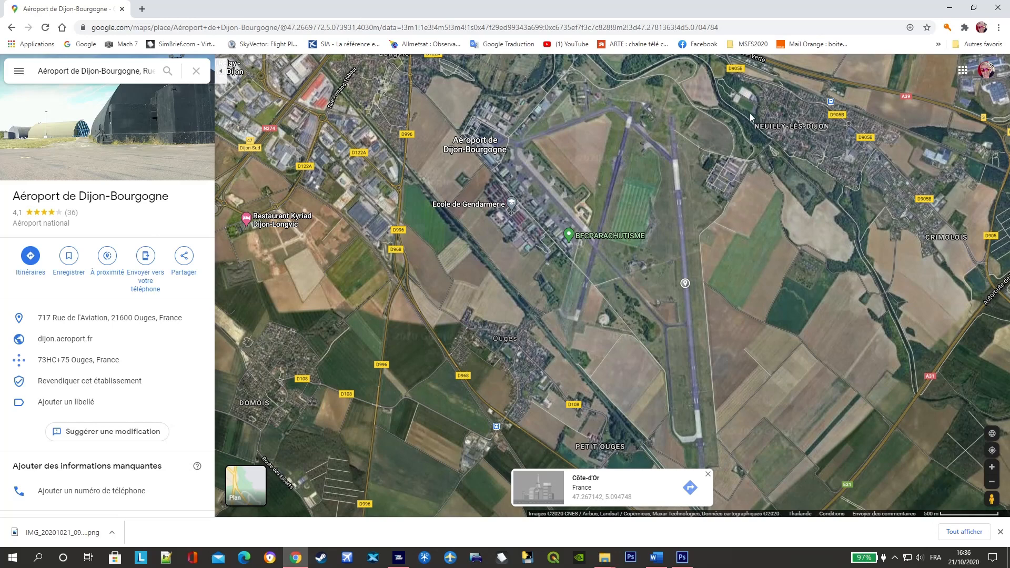
click(400, 558)
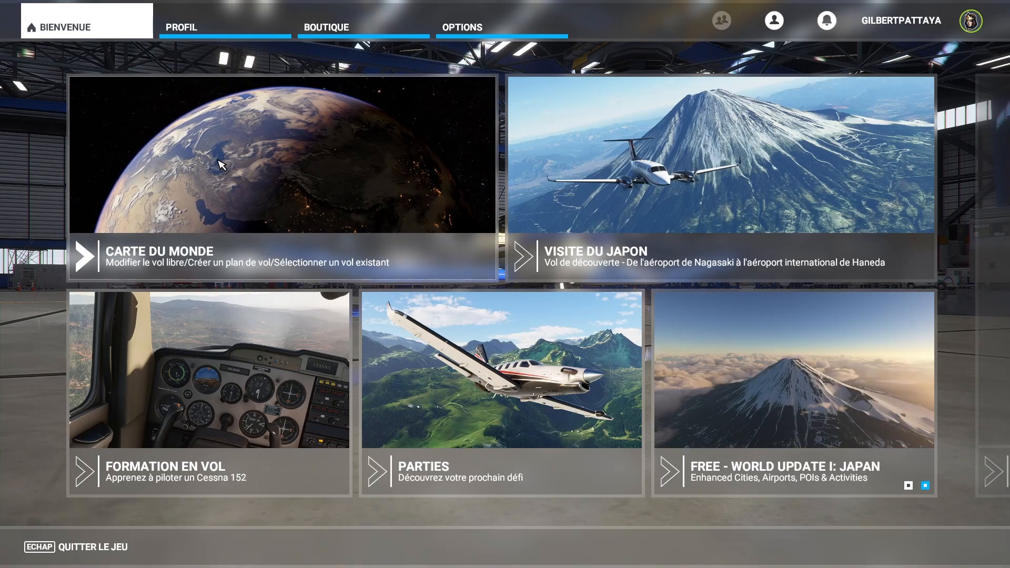
- Enter the world map and set the flight time to 12:05 in the flight conditions
click(261, 168)
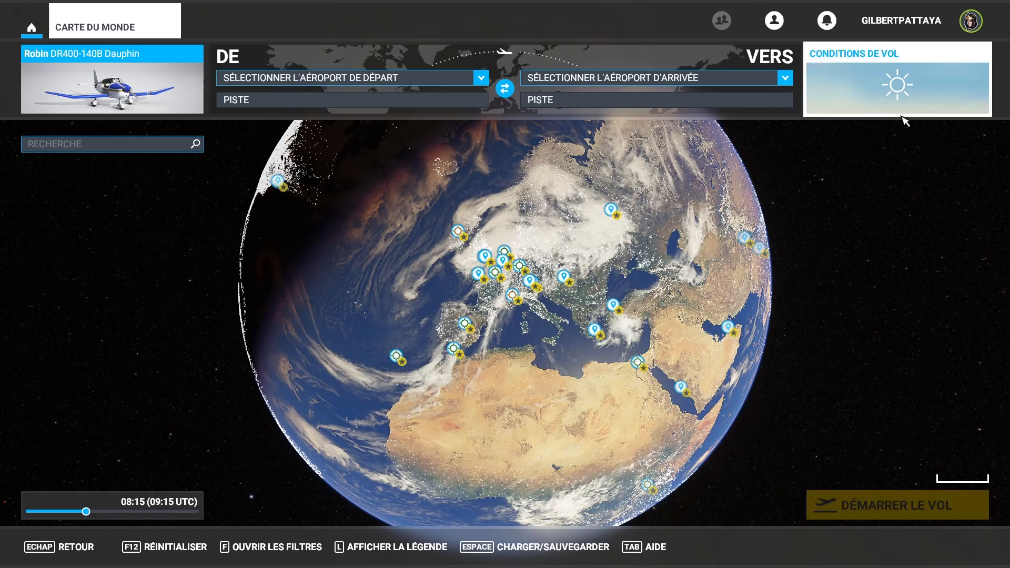
click(893, 98)
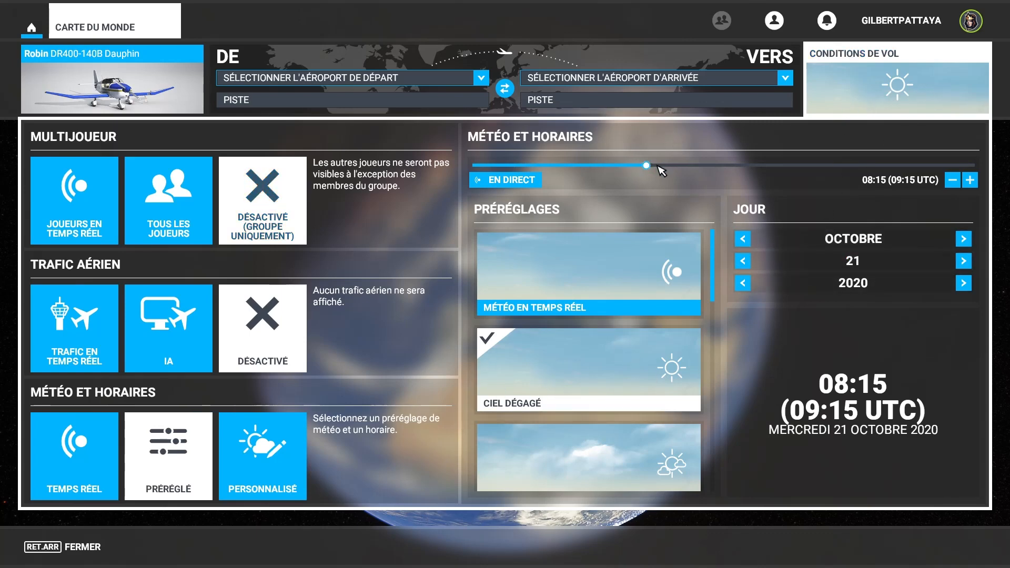
drag(649, 166, 727, 167)
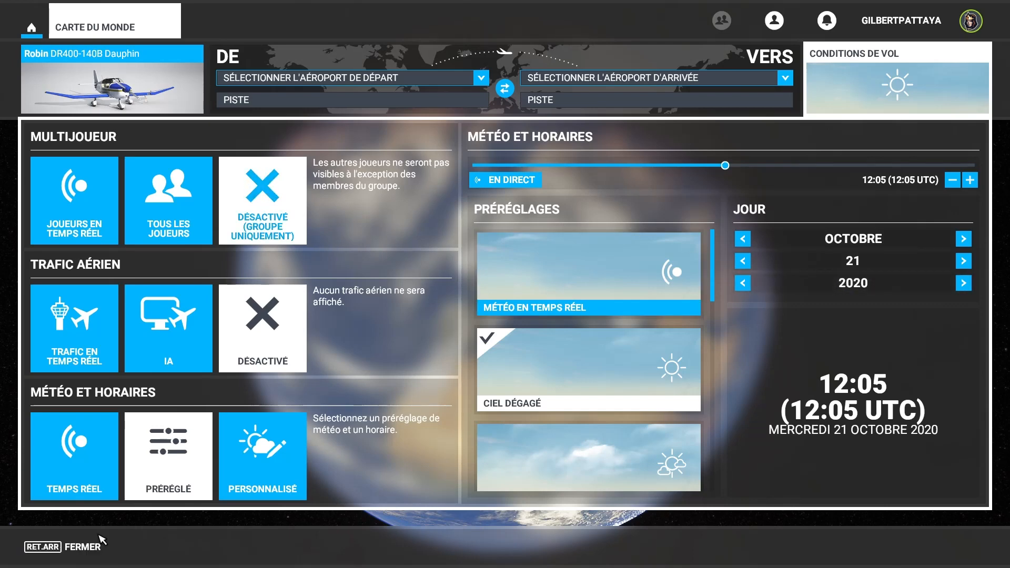
click(98, 549)
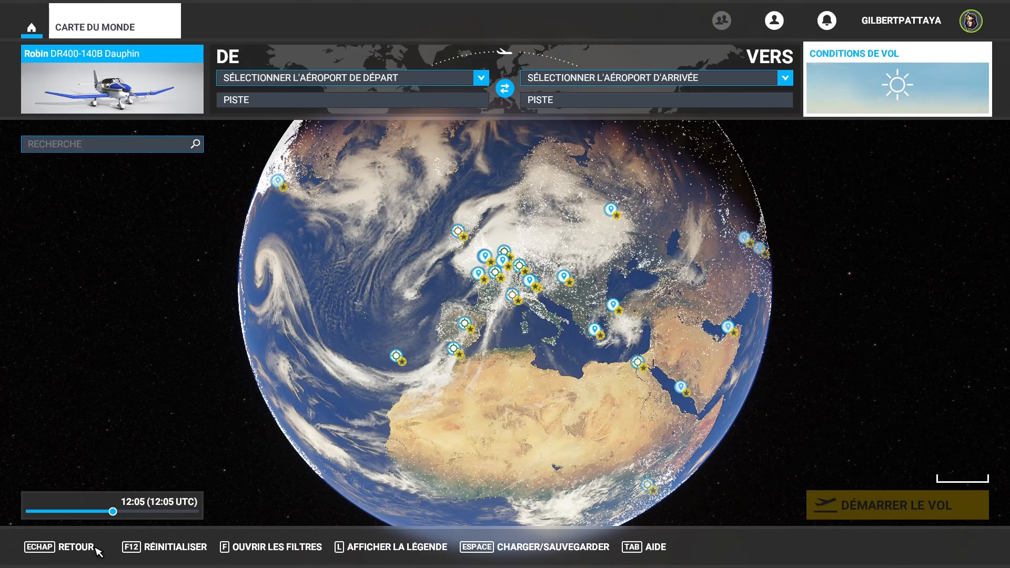
- Check the marked runway point's coordinates in Google Maps in Chrome, and return to Flight Simulator's world map
click(76, 149)
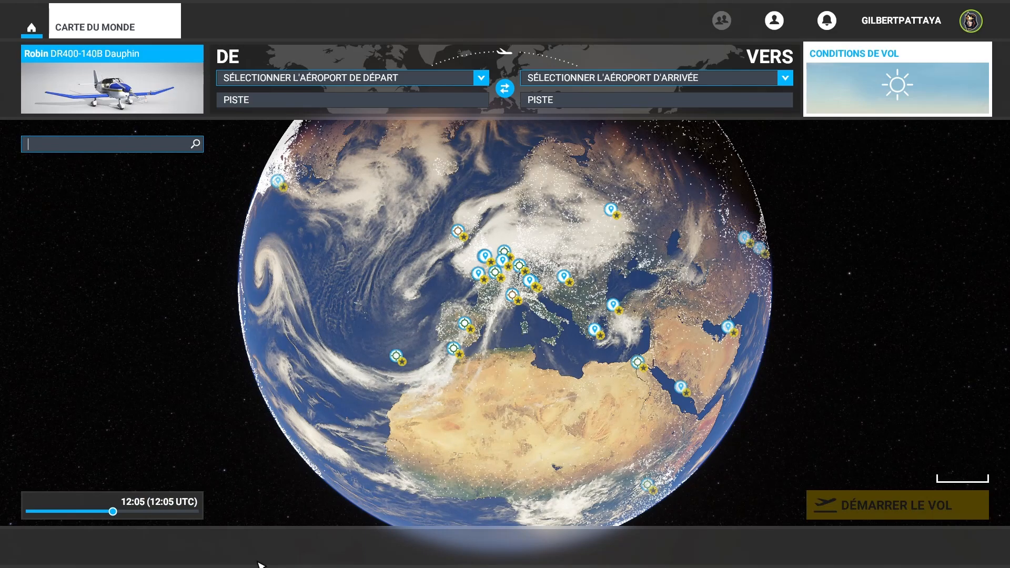
key(super)
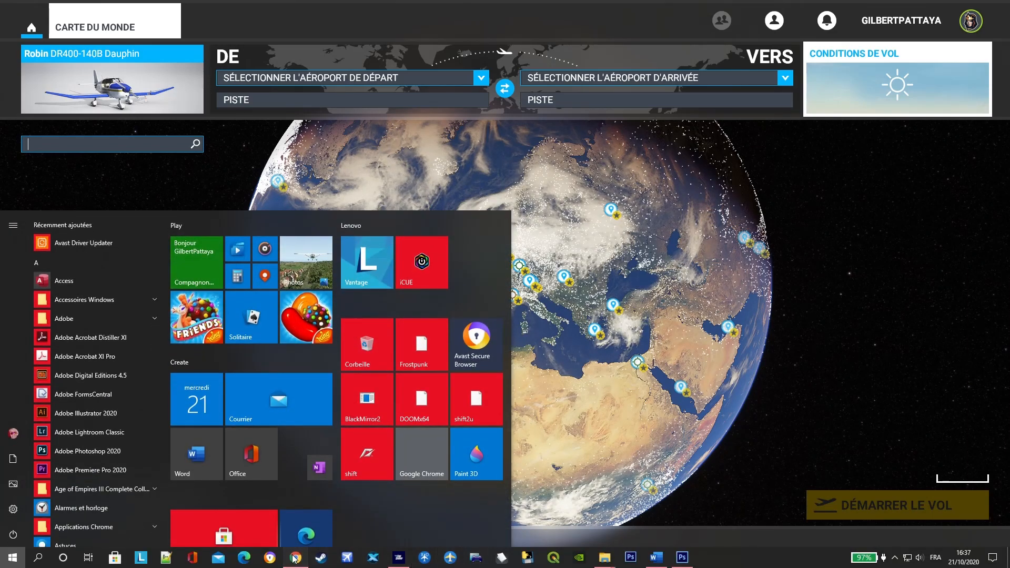
click(295, 557)
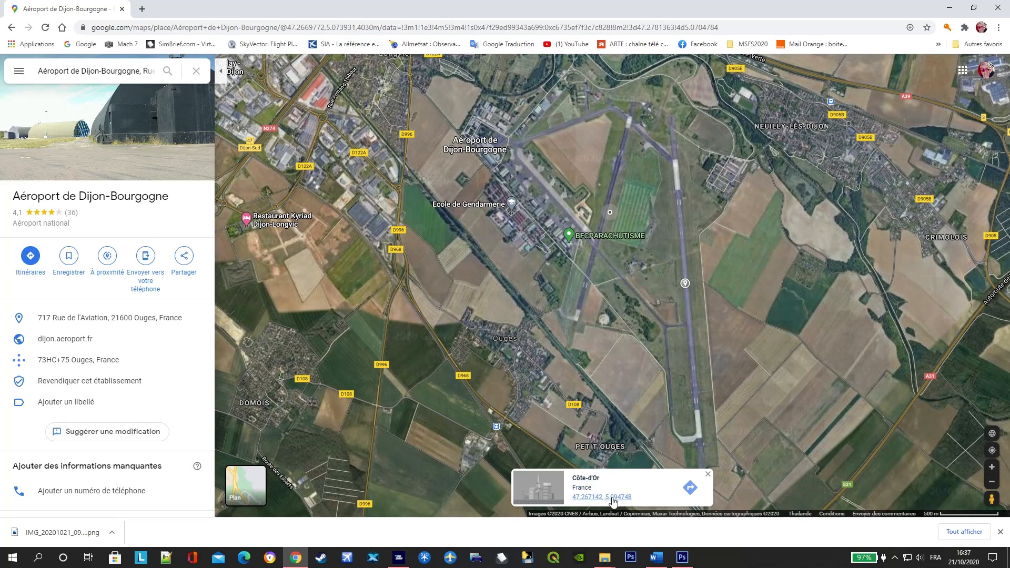
click(398, 559)
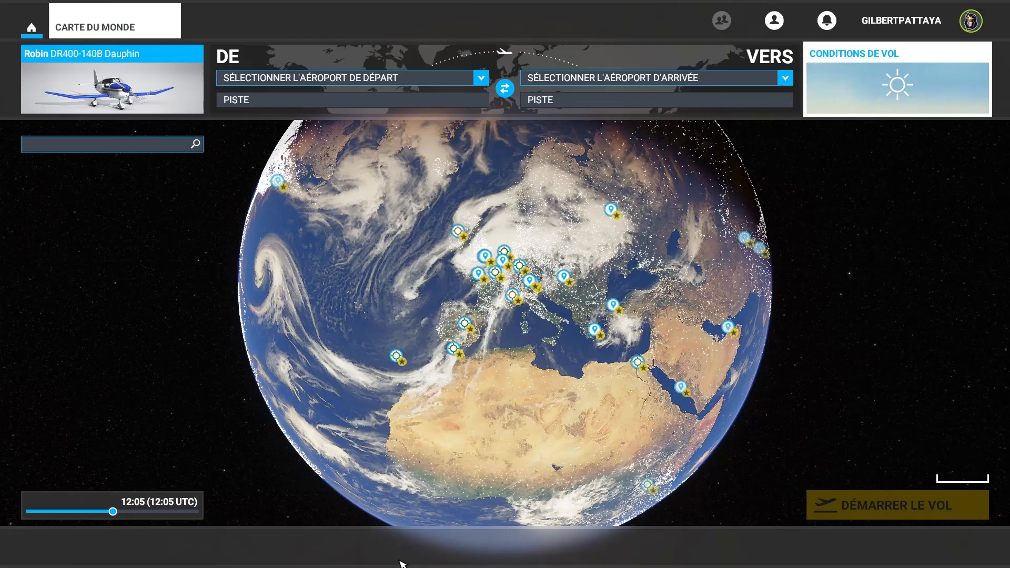
- Search the world map for the coordinates 47.267490, 5.094733
click(39, 142)
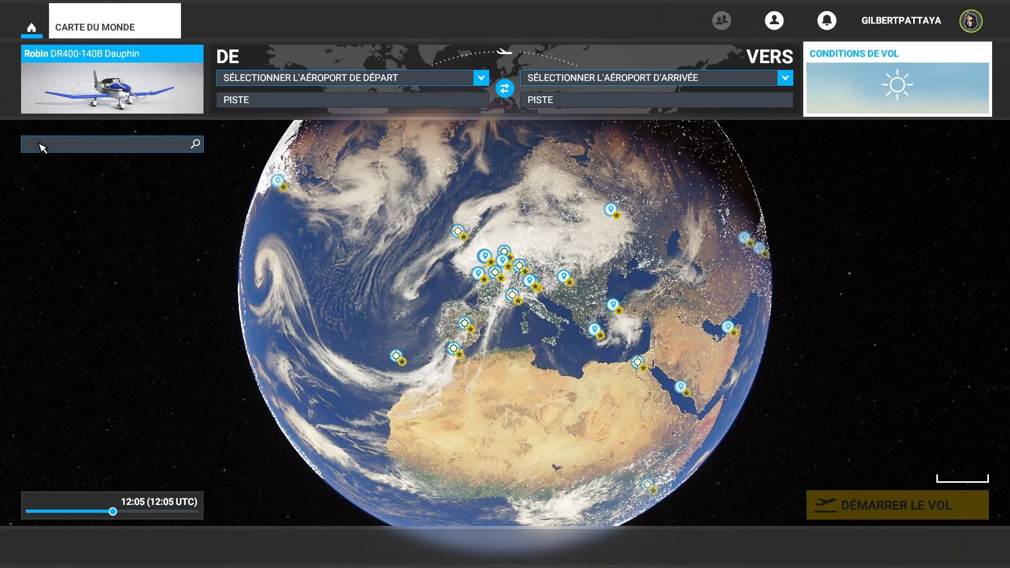
text(47.267490,)
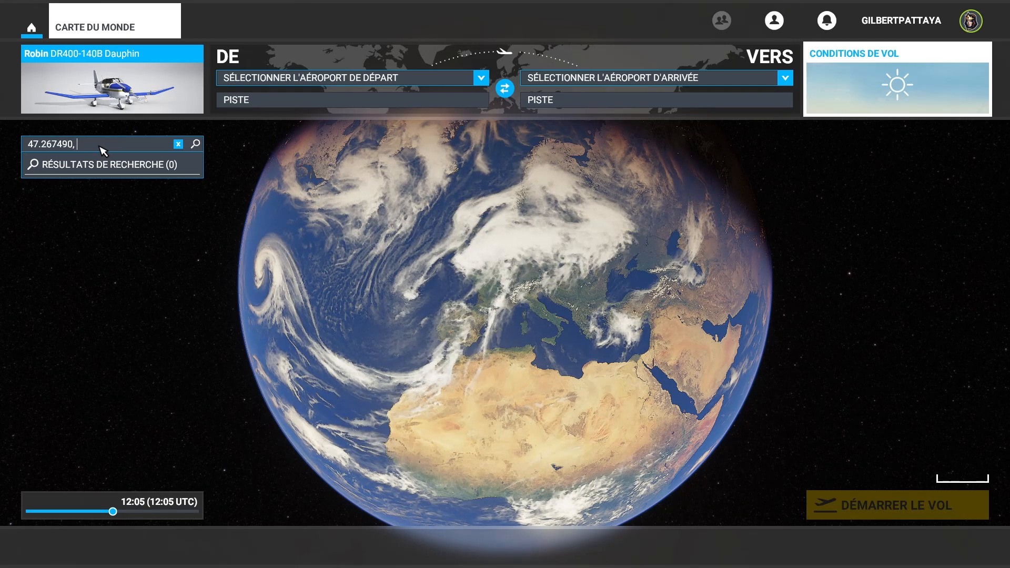
text(5)
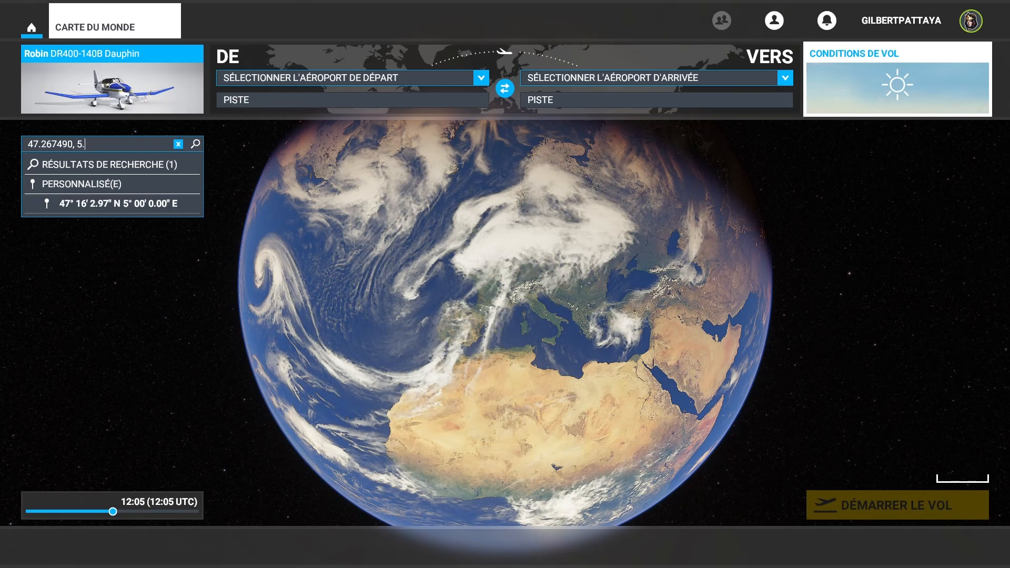
text(.09)
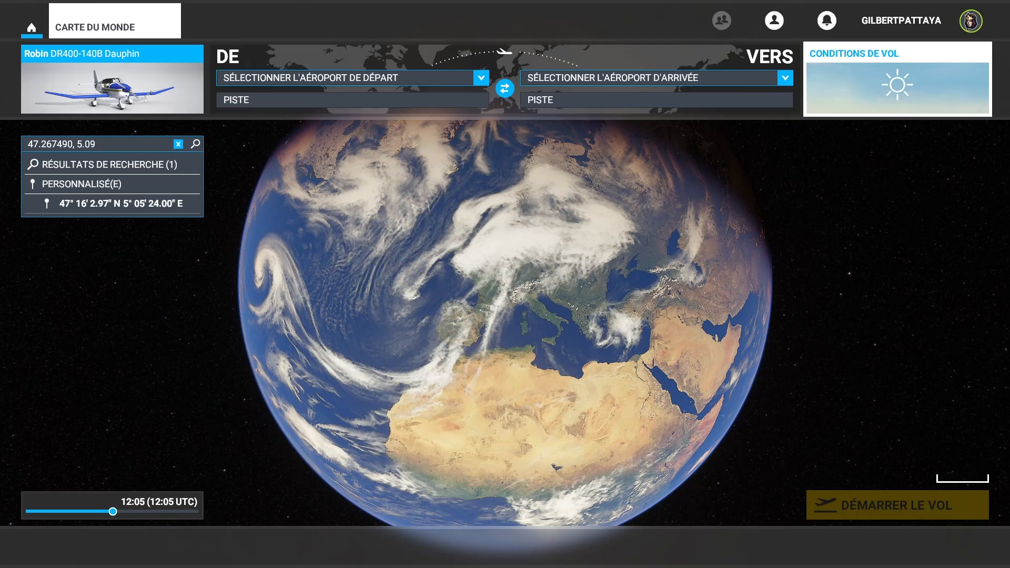
text(47)
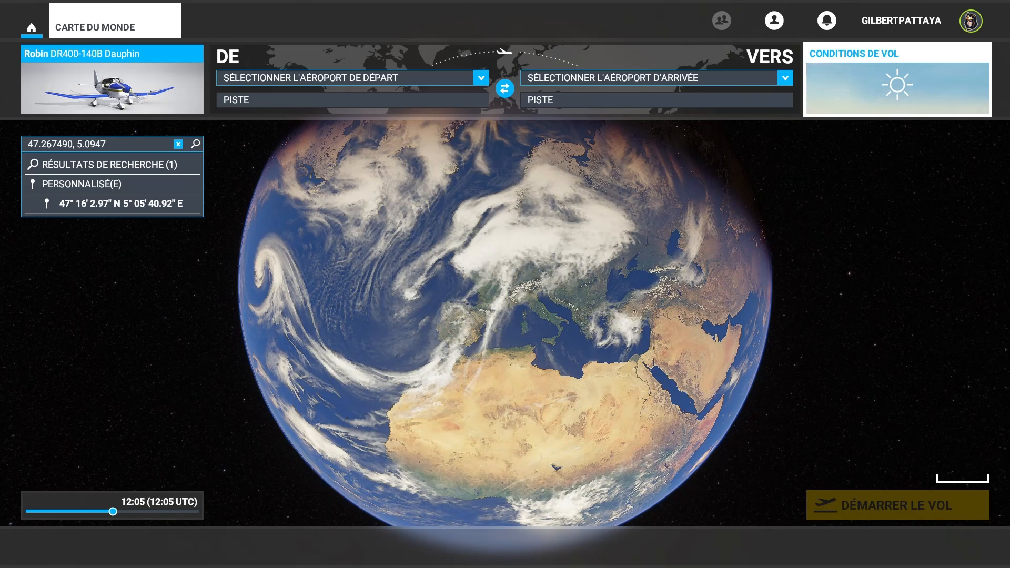
text(33)
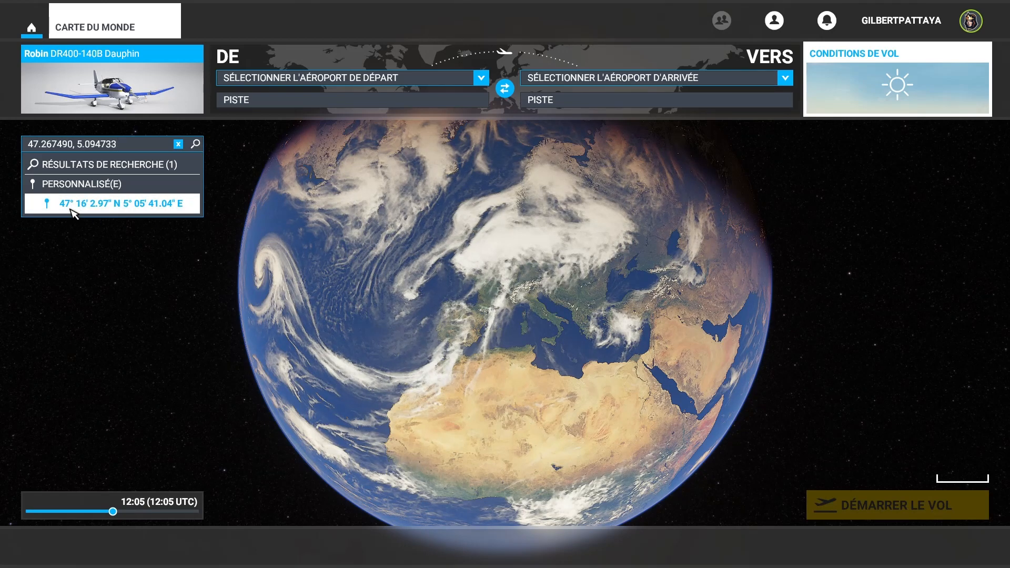
- Pick the custom location found for the coordinates and define it as the flight's departure
click(113, 203)
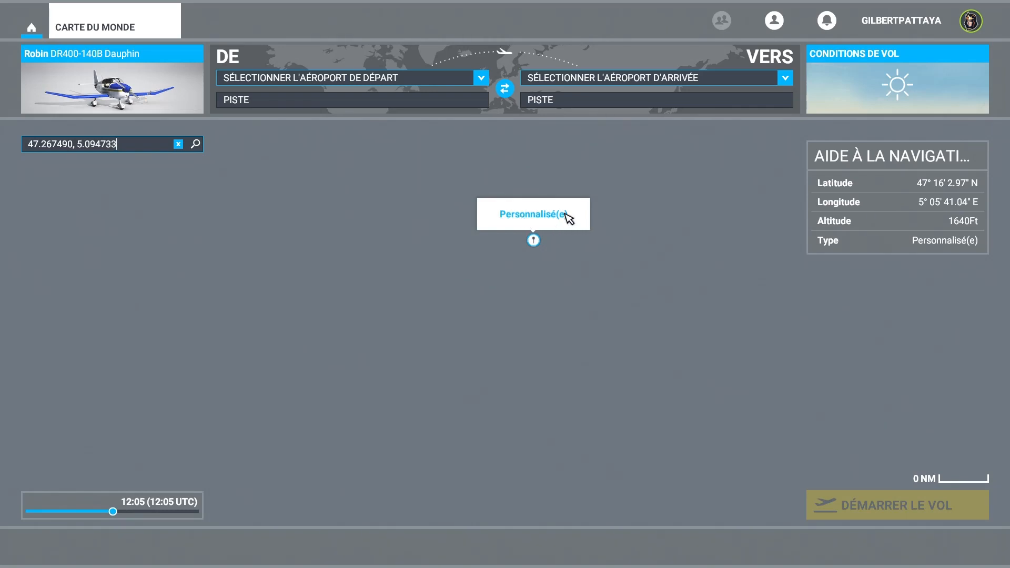
click(533, 241)
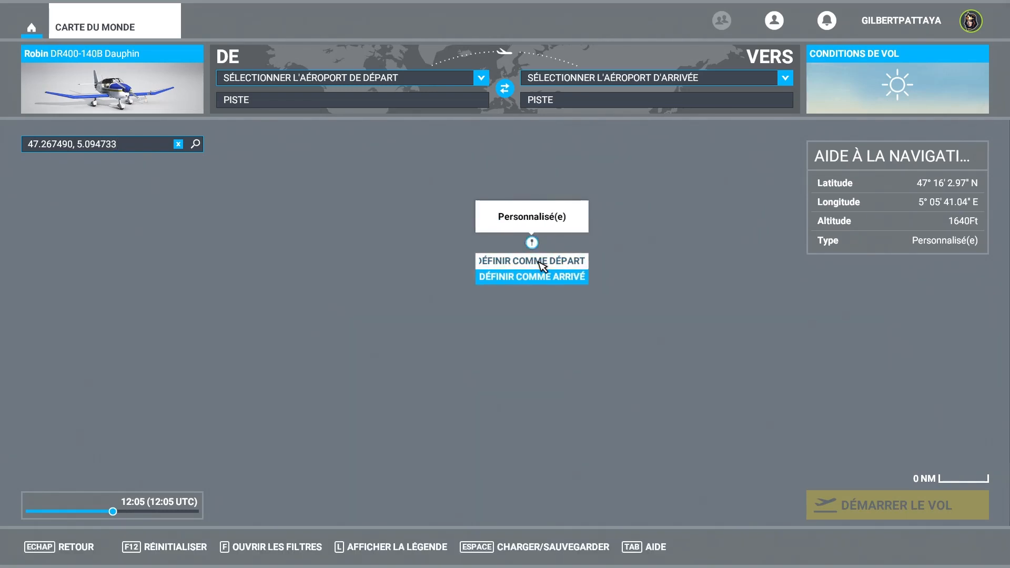
click(542, 263)
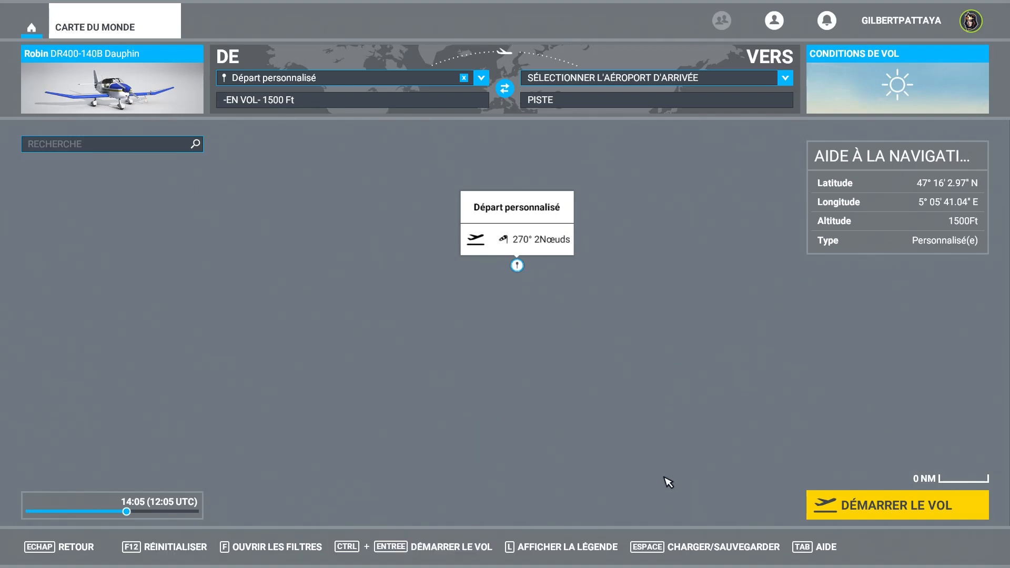
- Review the Gilr-lfsd-imagery package in the Community folder in File Explorer, and return to Flight Simulator
key(super)
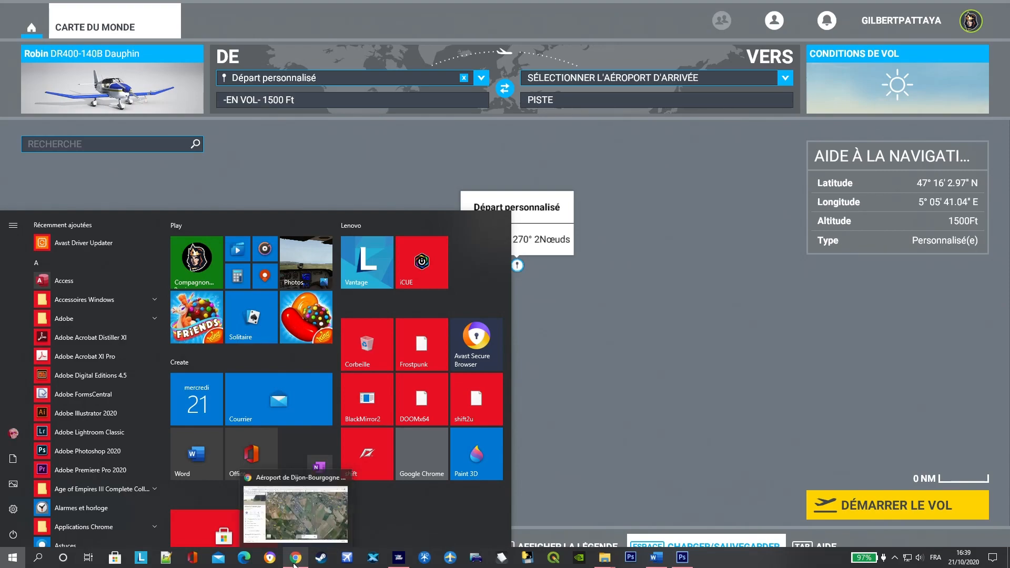
mouse_move(605, 557)
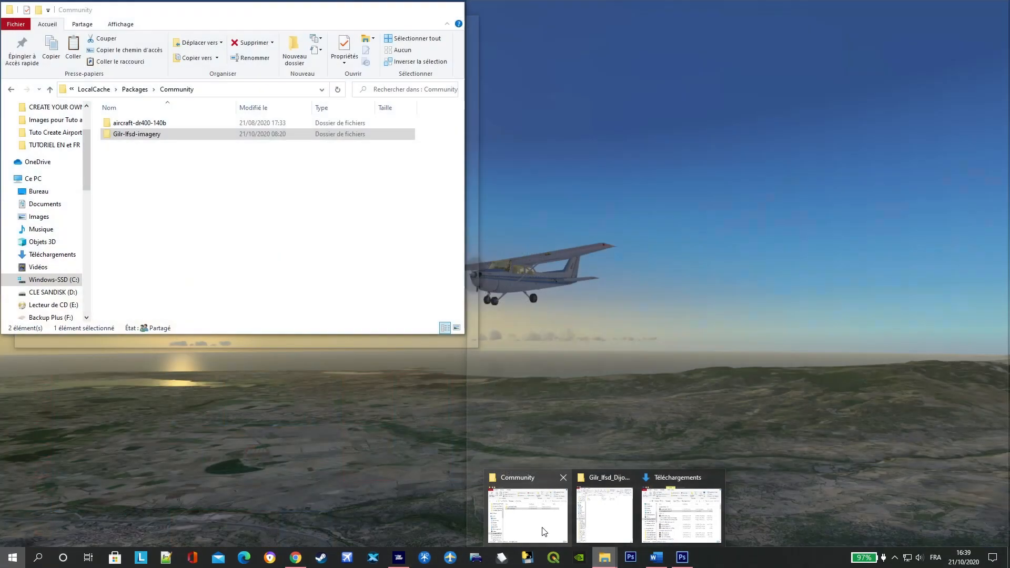
click(544, 532)
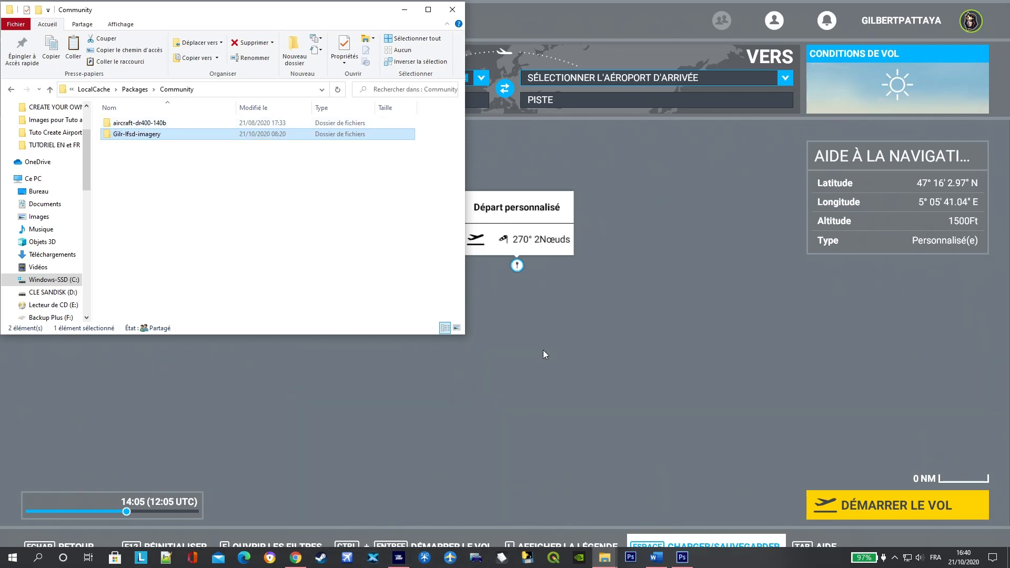
click(662, 399)
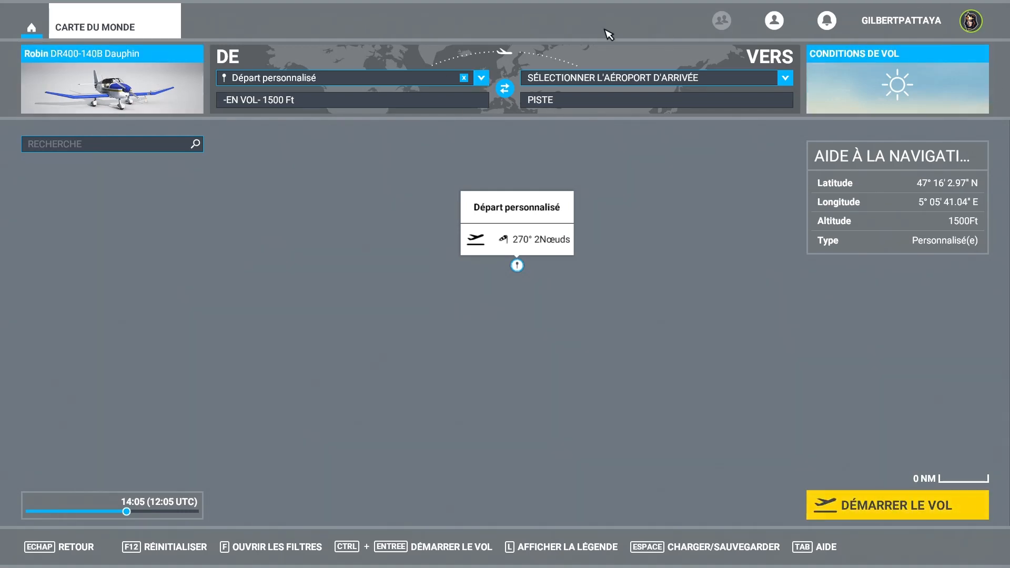
- Start the flight from the custom departure and confirm readiness to fly
click(902, 507)
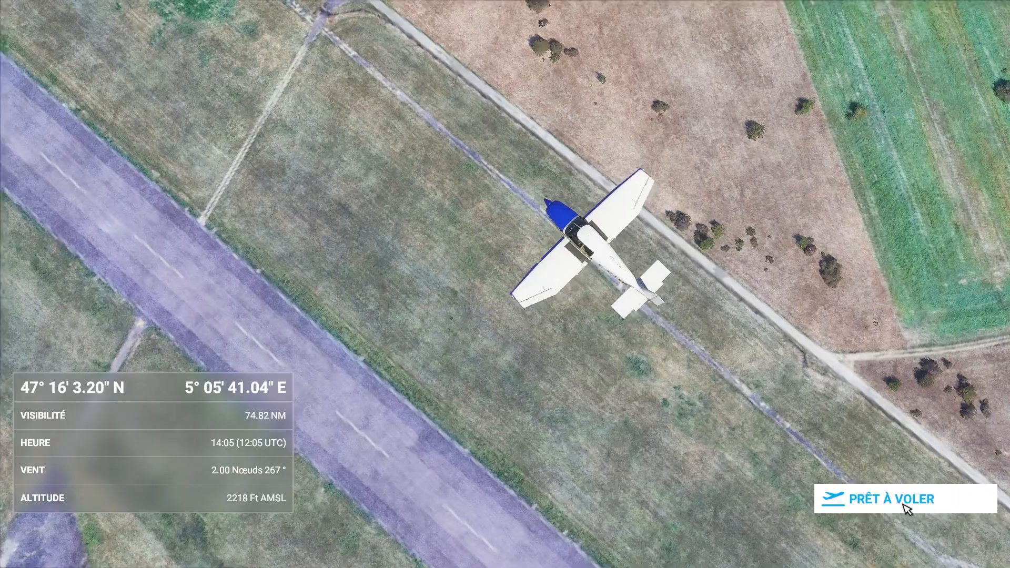
click(904, 508)
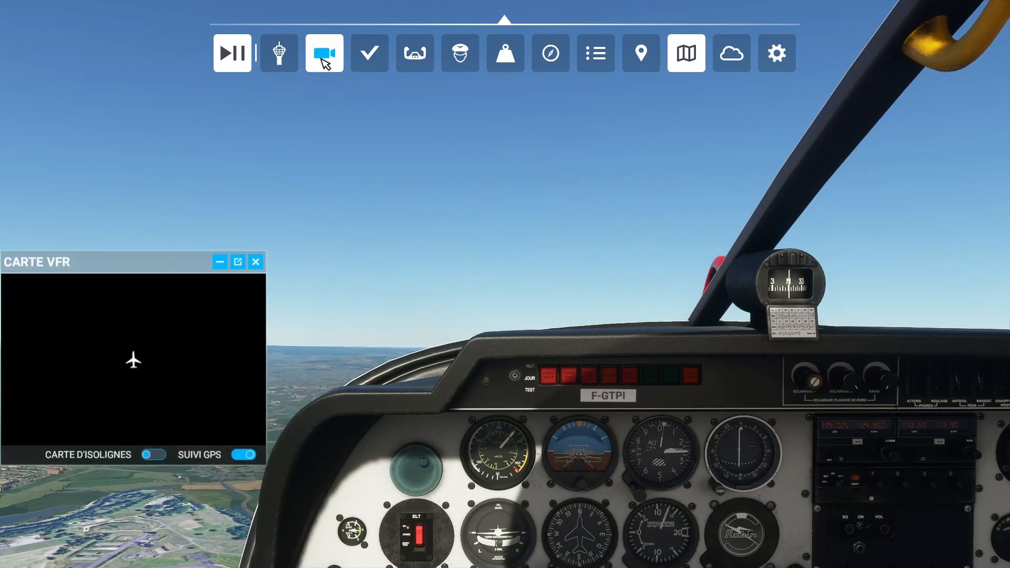
- Switch the camera to the external view and look around the aircraft at the airport's runways below
click(324, 57)
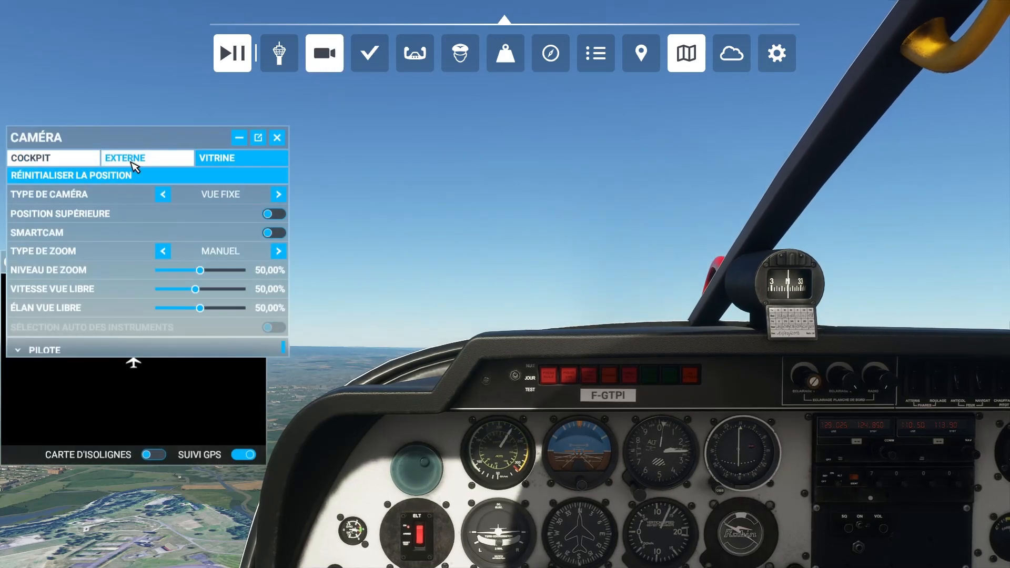
click(132, 162)
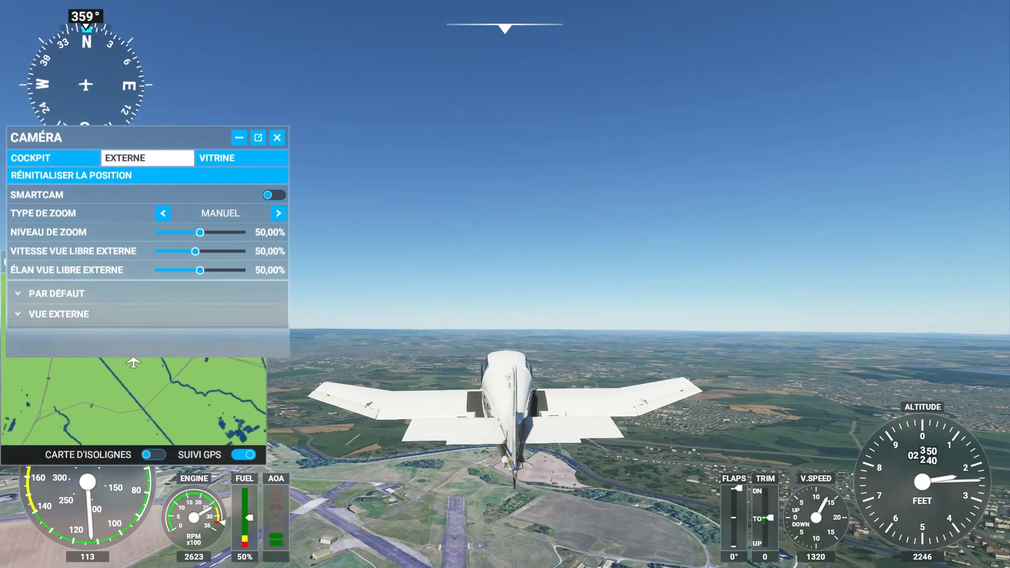
right_drag(505, 210, 422, 285)
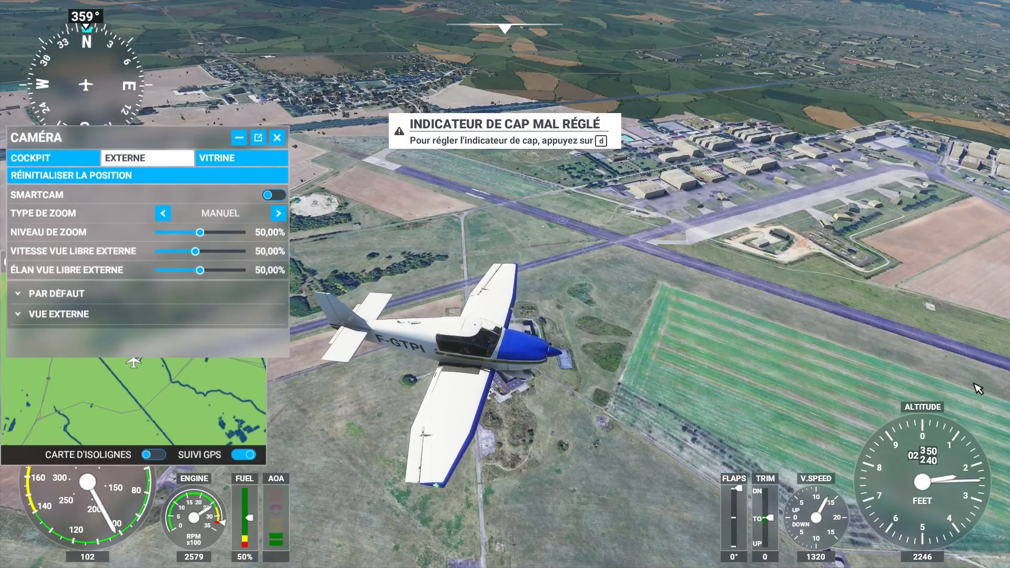
right_drag(781, 437, 213, 495)
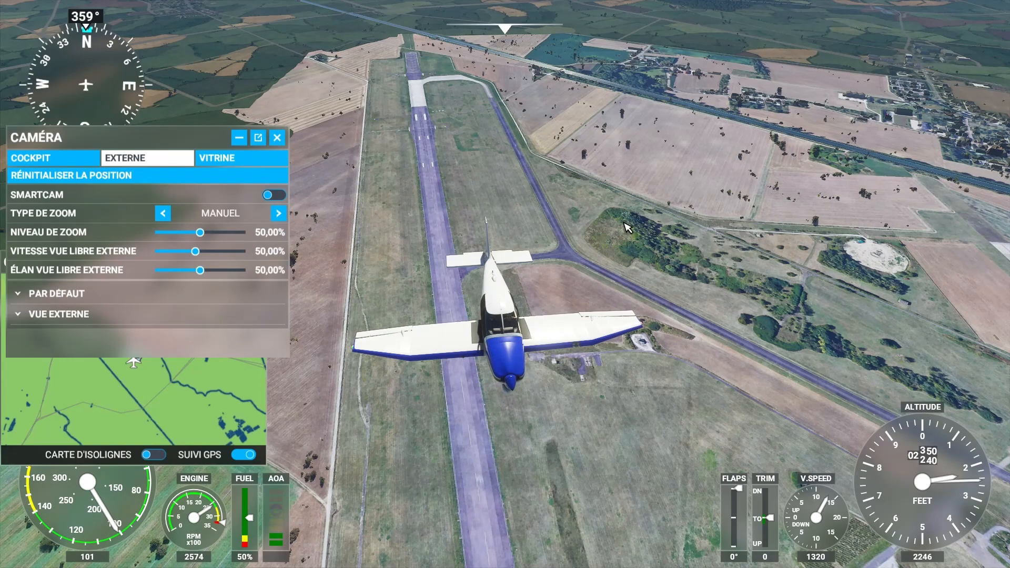
- Orbit the external view around the aircraft in flight to examine the runways, fields and buildings below
right_drag(505, 315, 863, 309)
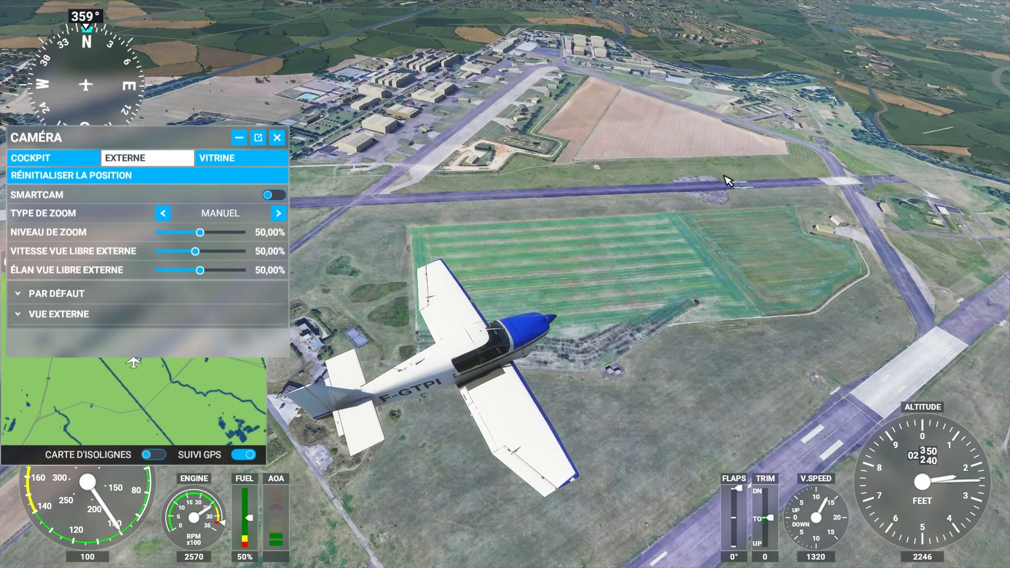
right_drag(688, 319, 694, 396)
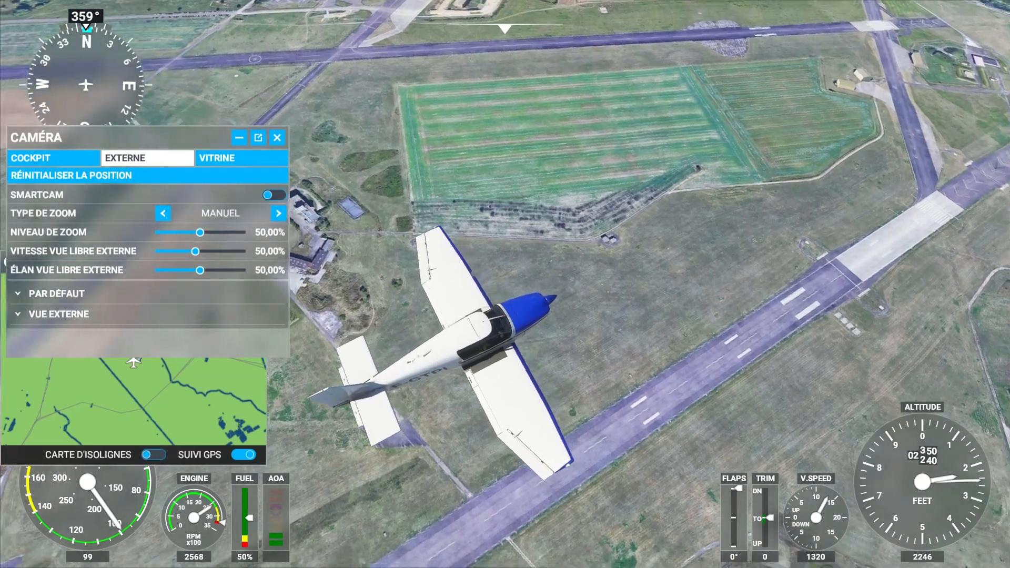
right_drag(694, 396, 492, 380)
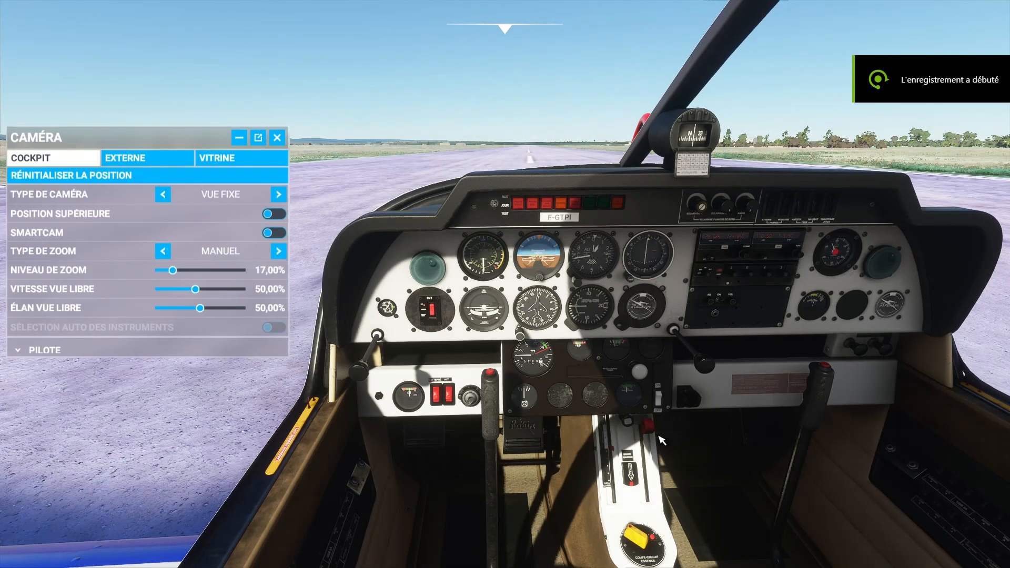
- Shut down the engine on the runway using the mixture lever and cockpit switches, and continue the flight from the logbook
drag(646, 424, 650, 510)
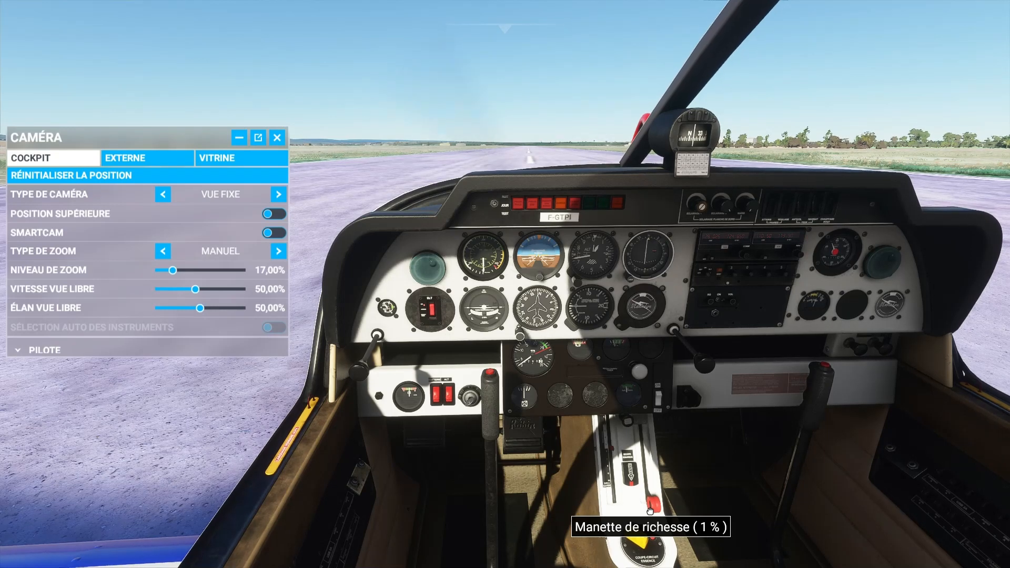
drag(650, 510, 651, 425)
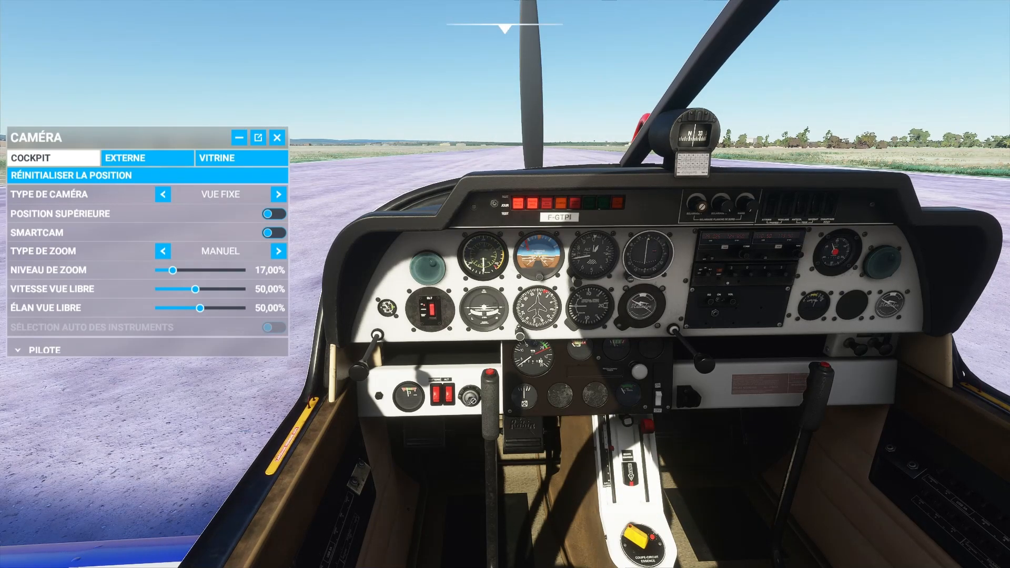
click(440, 399)
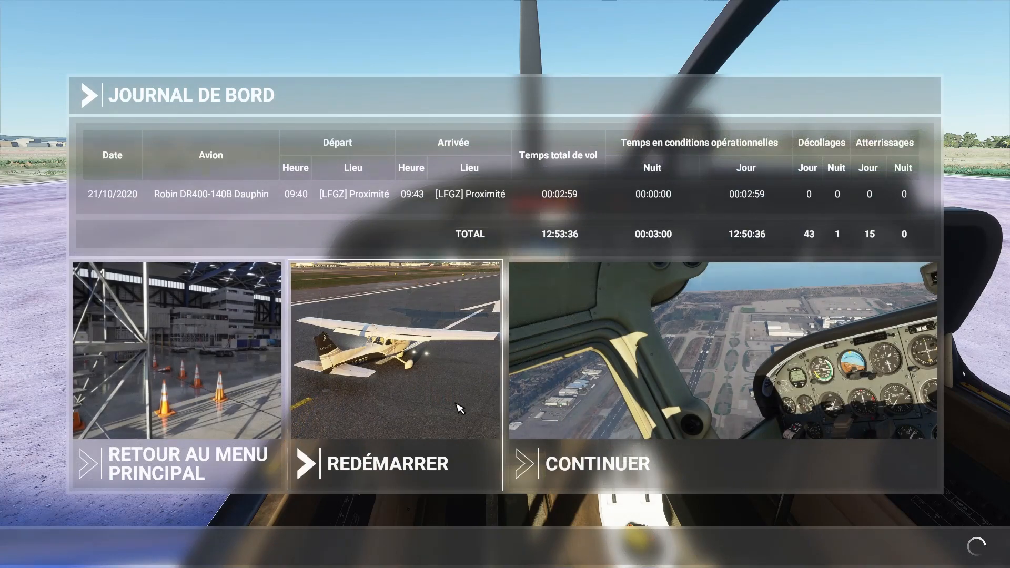
click(561, 471)
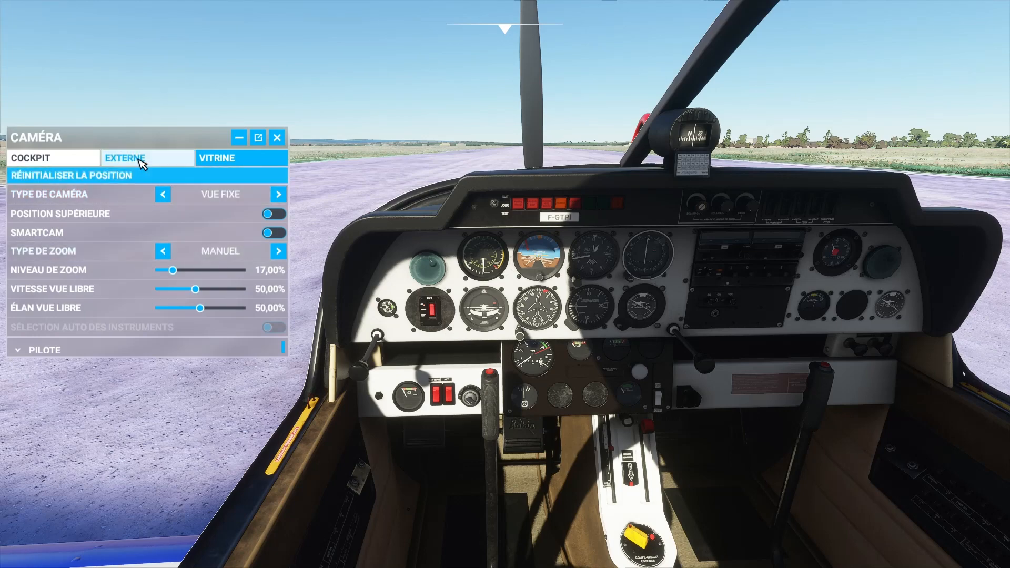
- Switch to the external camera at 0% zoom, inspect the runway around the parked aircraft, and close the camera settings
click(140, 159)
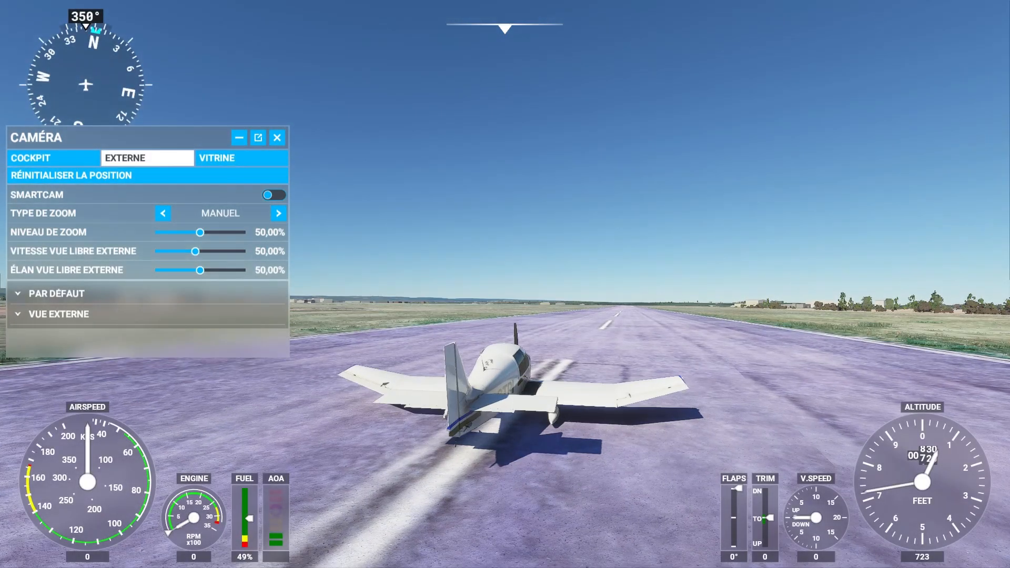
right_drag(504, 263, 505, 363)
scroll(505, 363, down, 4)
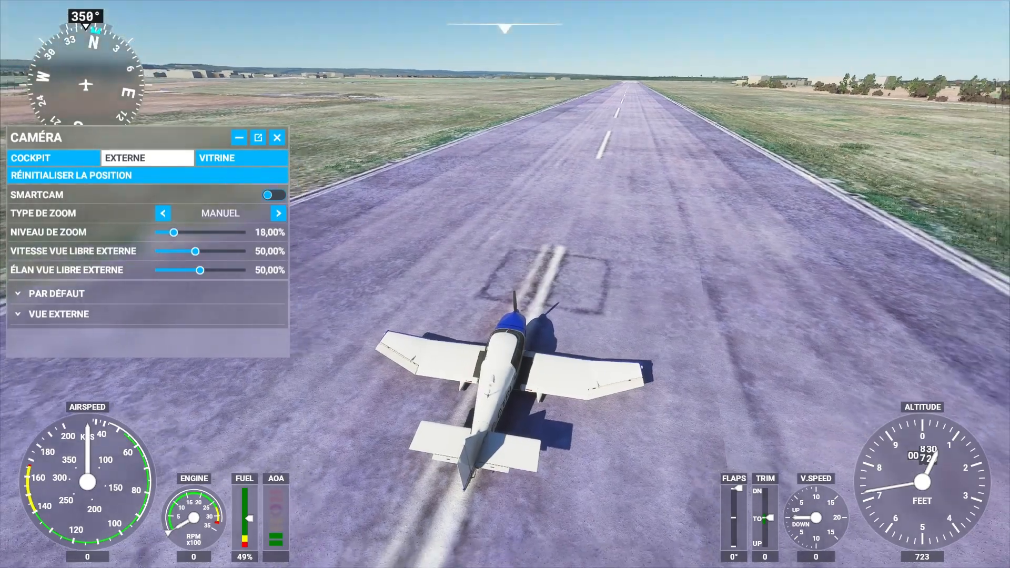
scroll(504, 284, down, 3)
right_drag(505, 284, 352, 284)
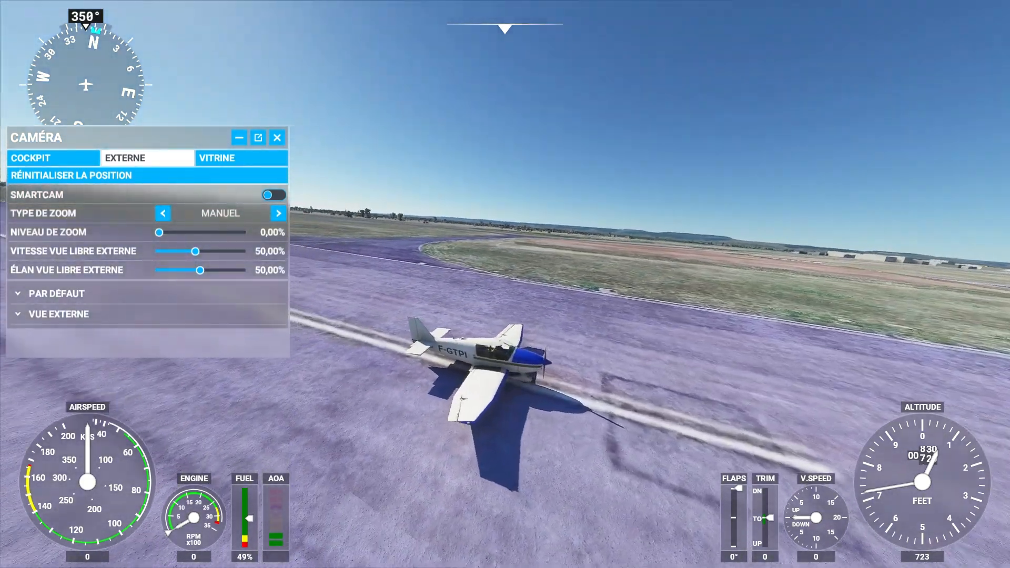
right_drag(242, 84, 148, 76)
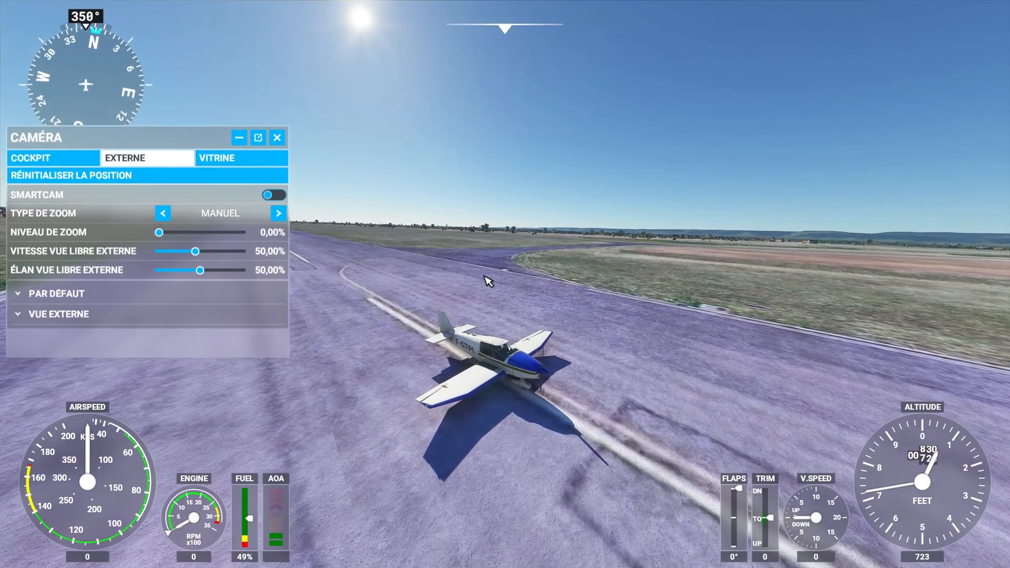
right_drag(505, 284, 710, 284)
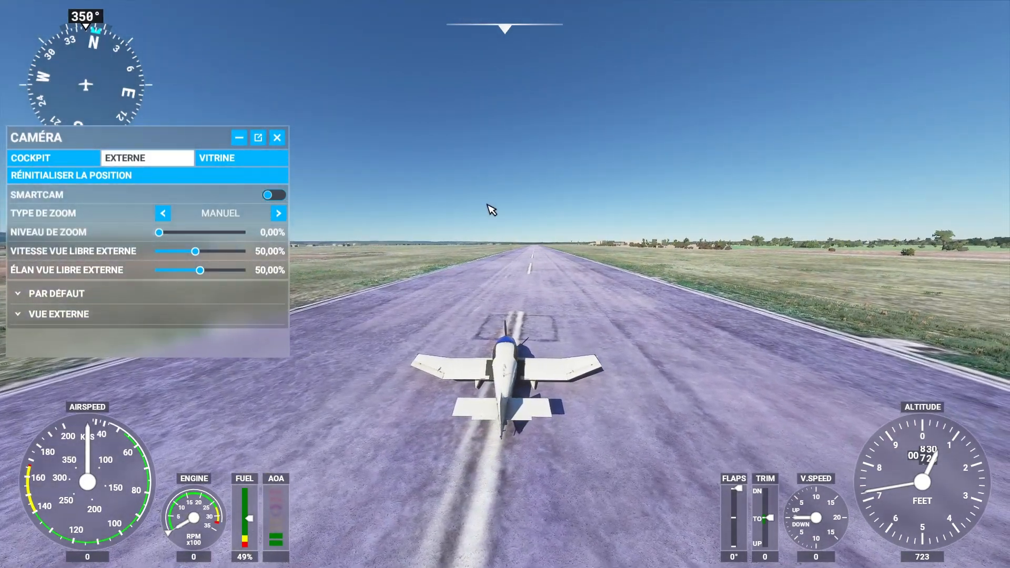
mouse_move(551, 160)
right_down()
mouse_move(573, 160)
mouse_move(551, 159)
right_up()
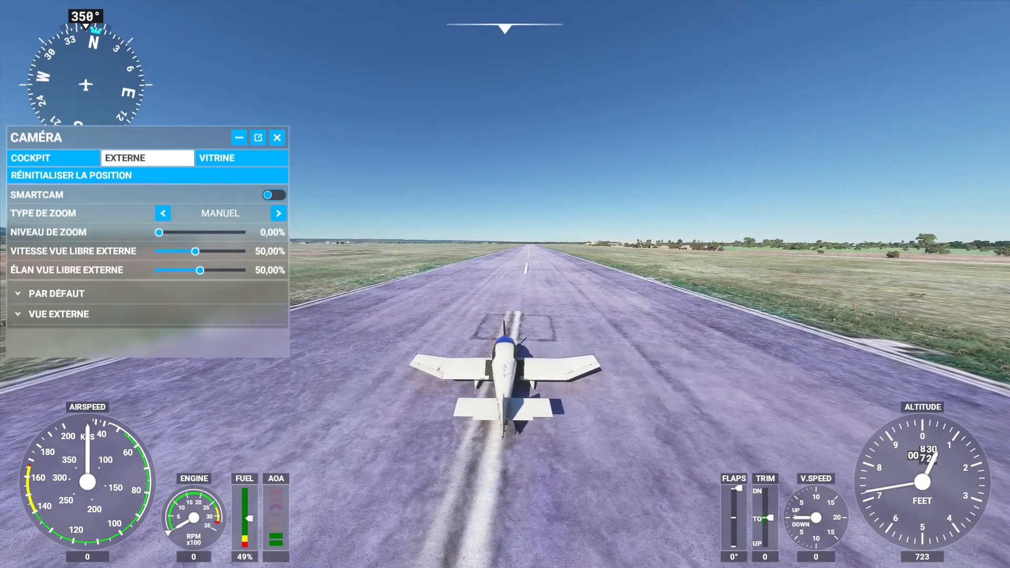
click(276, 139)
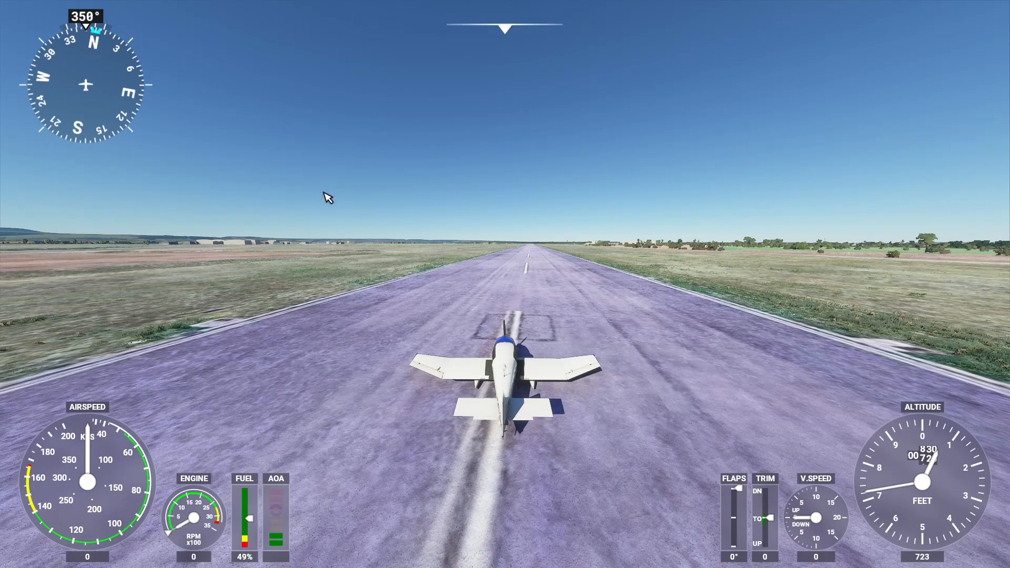
- Enable developer mode in the general options, apply and save the change, and resume the flight
key(Escape)
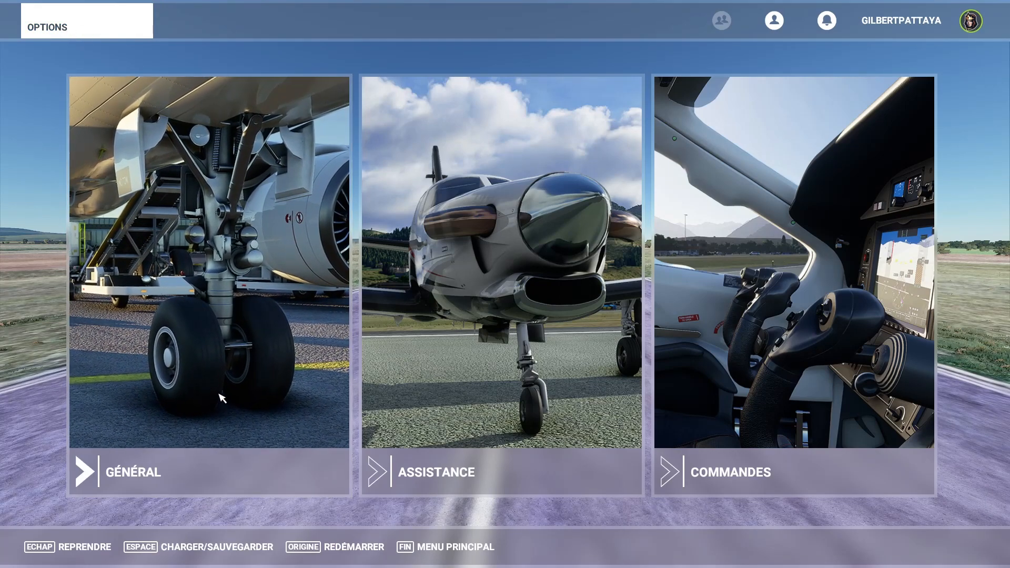
click(201, 405)
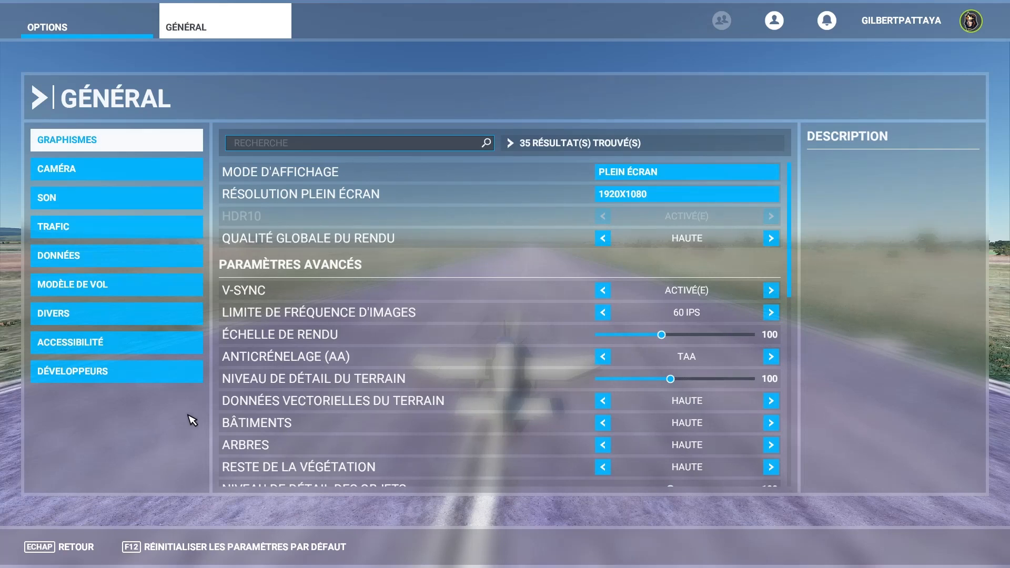
click(110, 374)
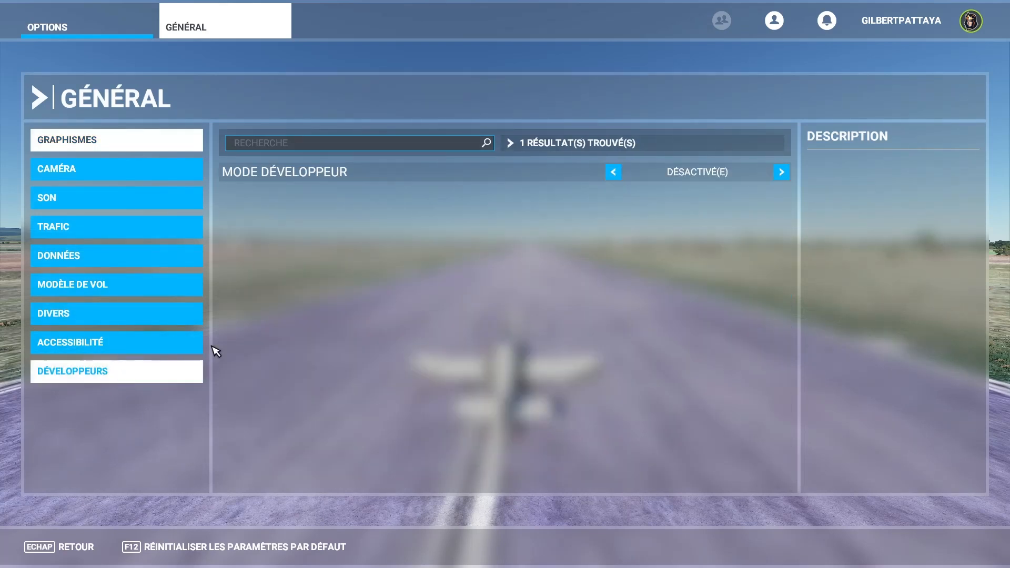
click(781, 172)
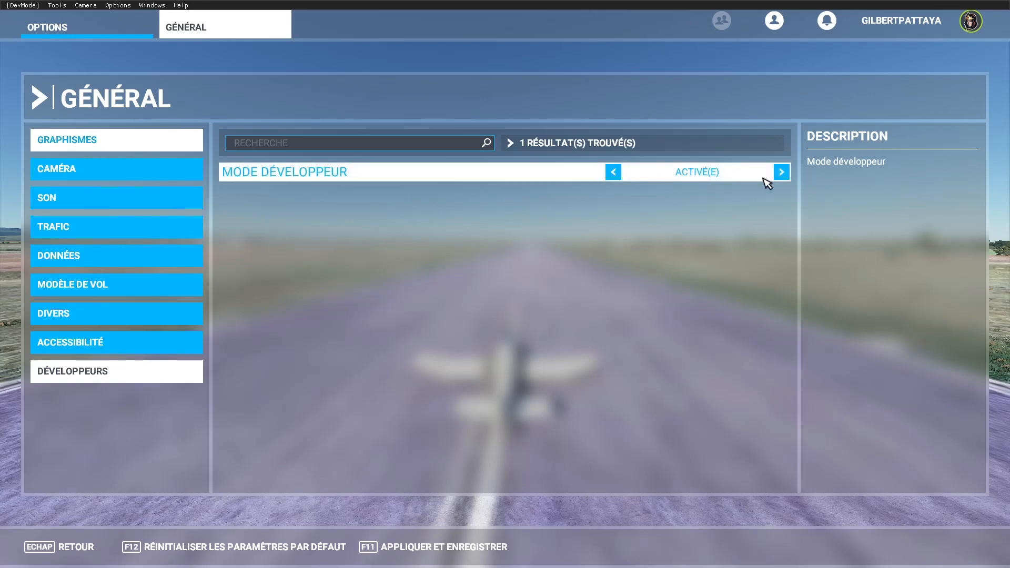
click(434, 550)
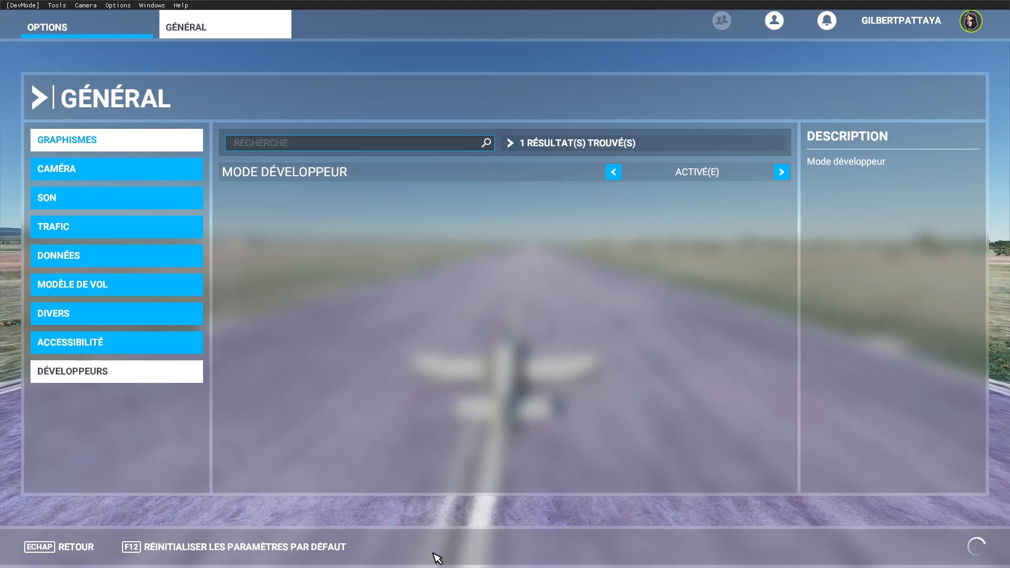
click(79, 547)
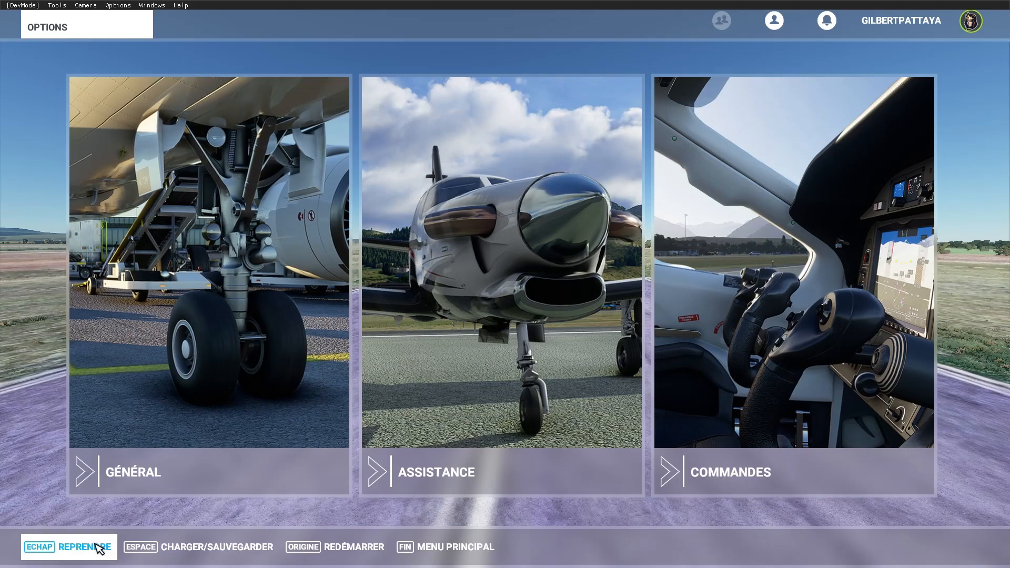
click(99, 548)
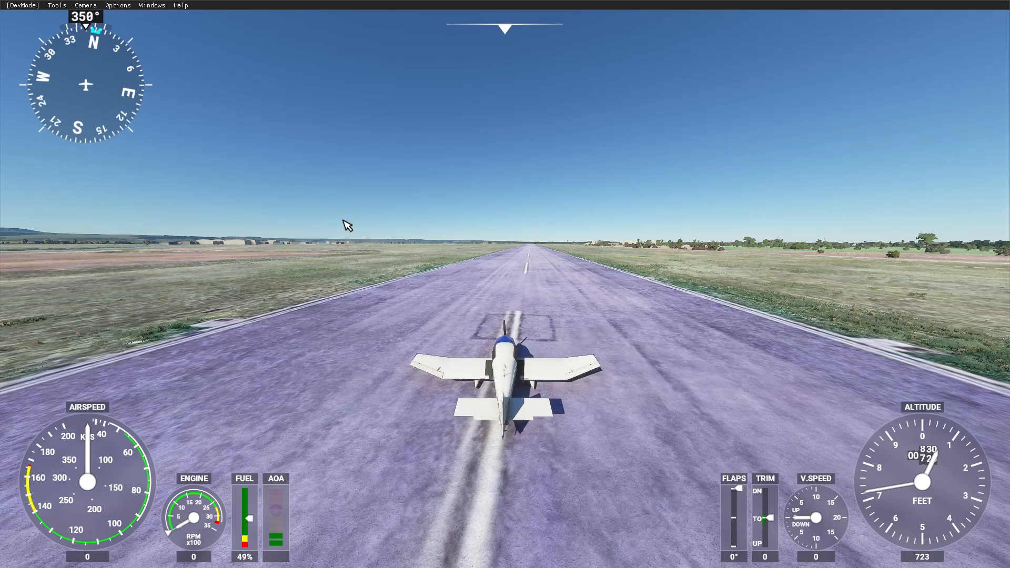
- Turn on the Developer Camera and look through the developer mode's camera and help options
click(86, 8)
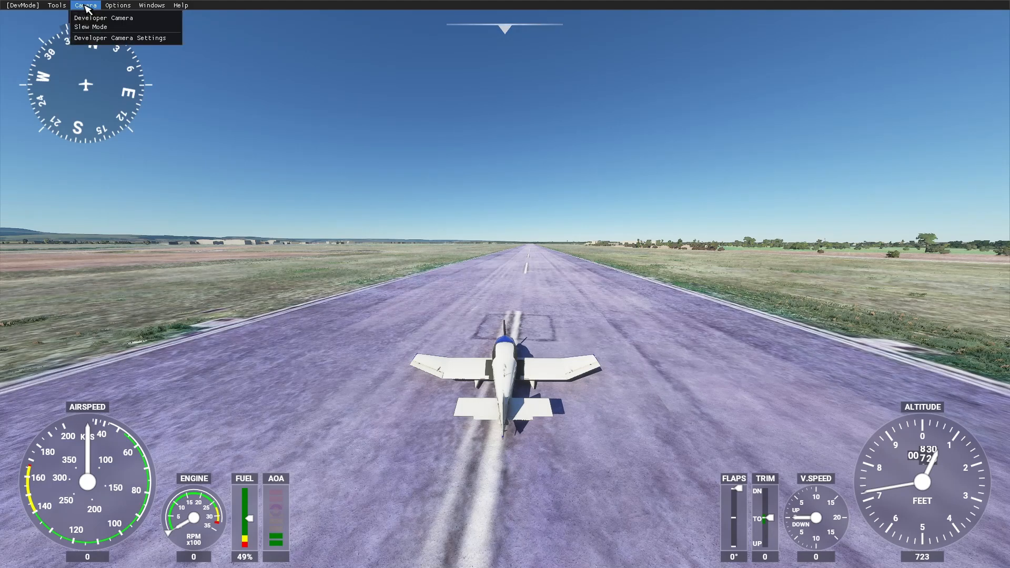
click(113, 20)
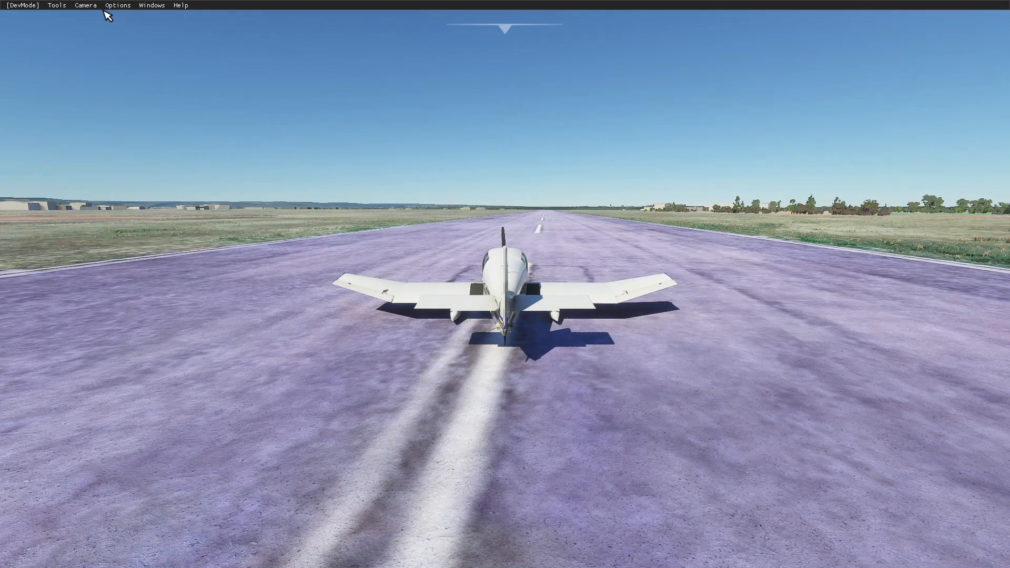
click(90, 6)
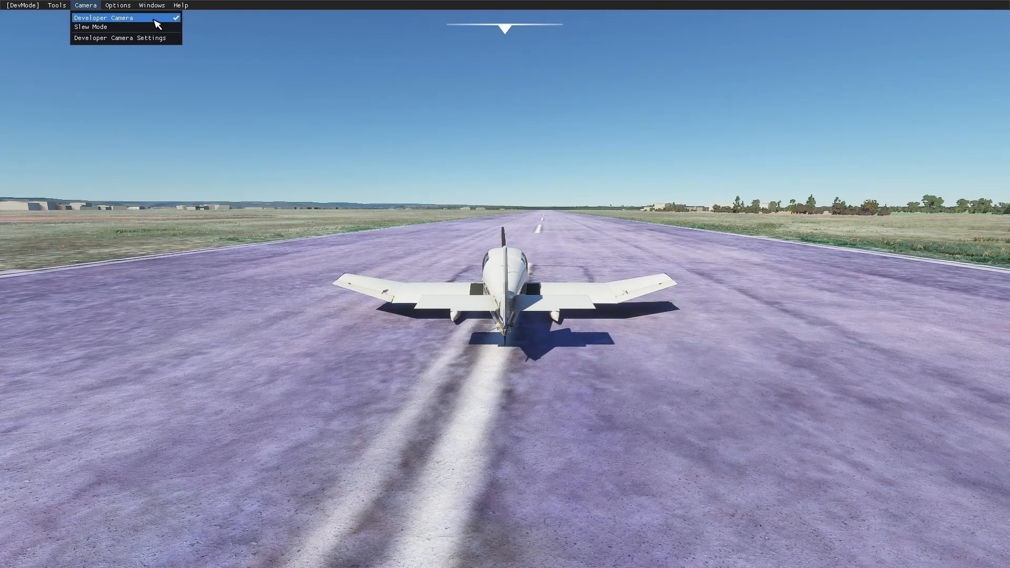
mouse_move(181, 5)
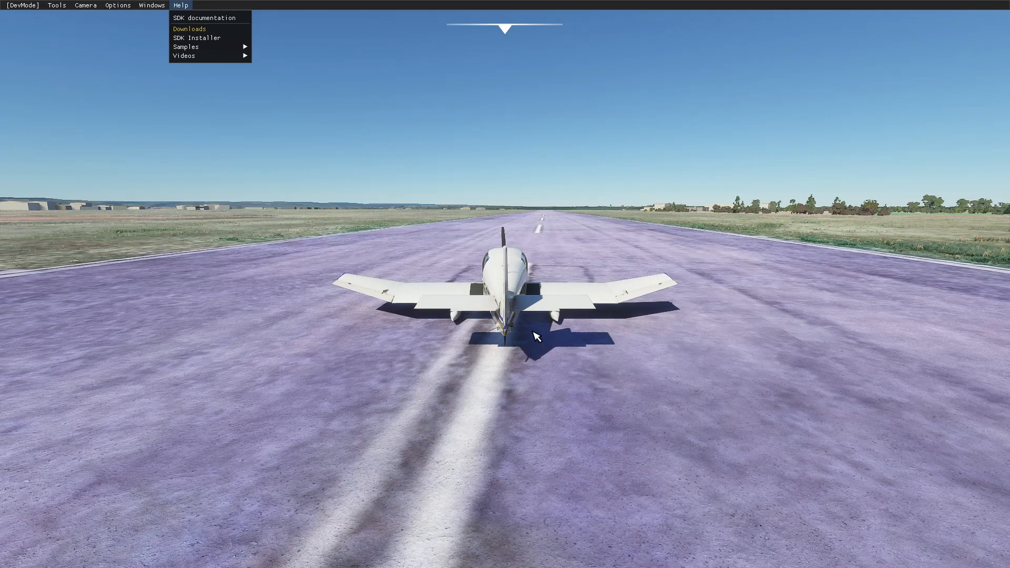
click(633, 283)
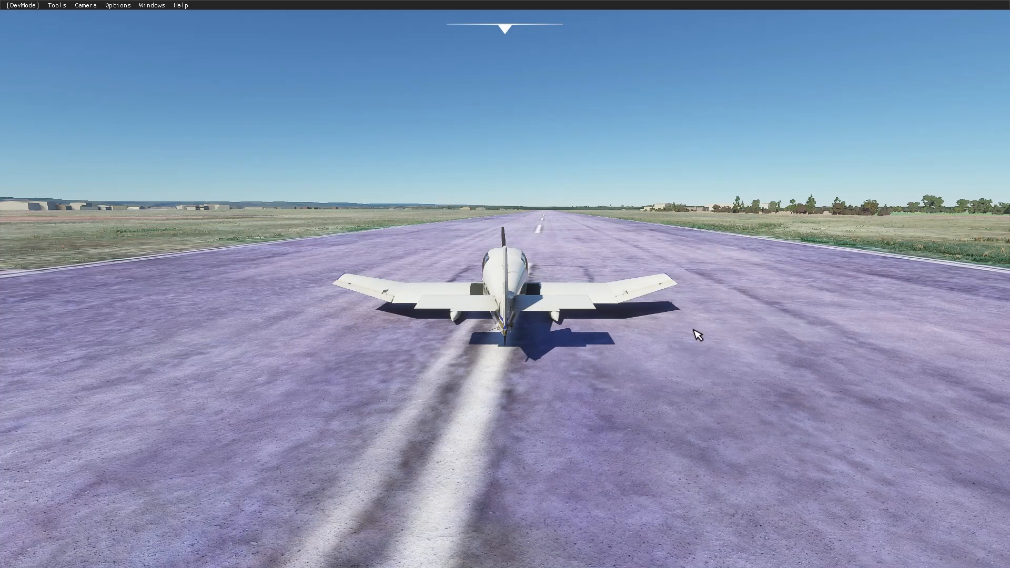
- Switch to File Explorer and open the MSFS SDK folder on the Backup Plus (F:) drive
key(super)
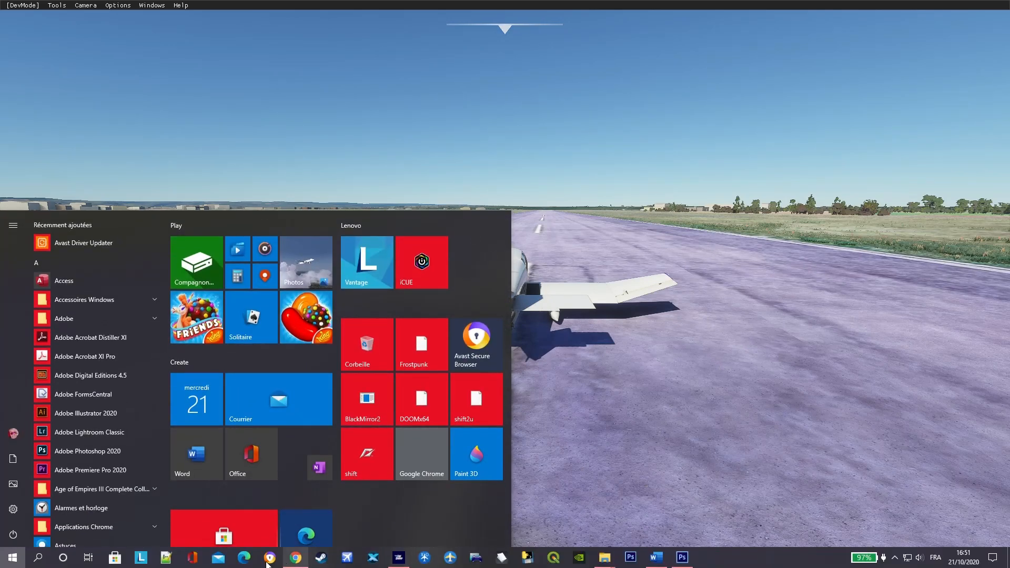
mouse_move(610, 560)
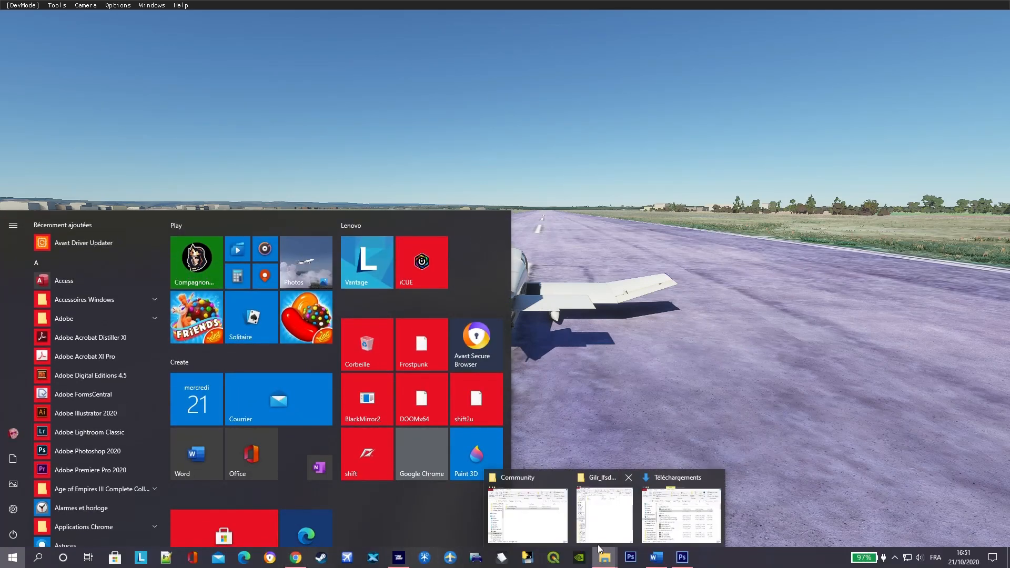
click(654, 533)
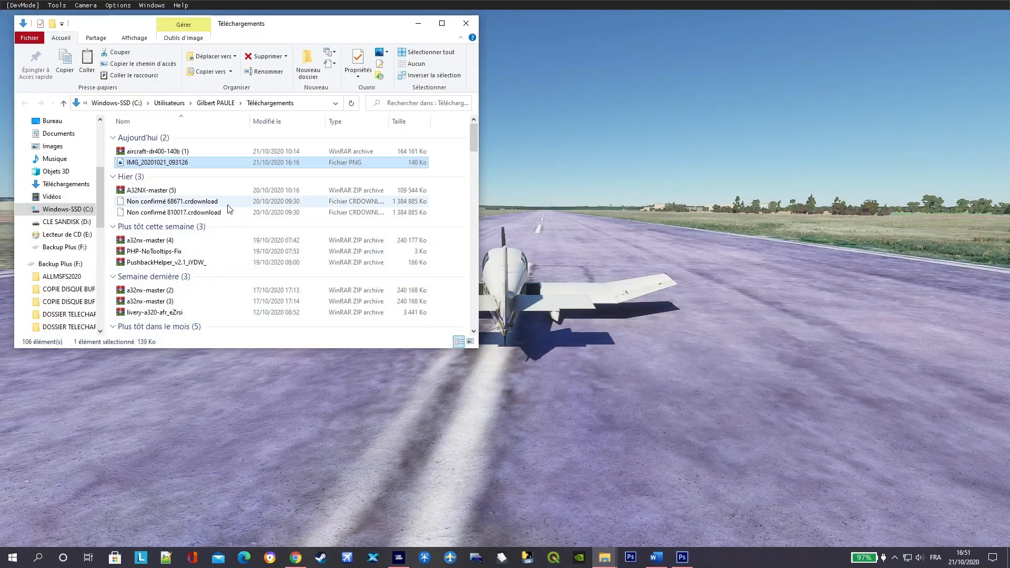
click(68, 248)
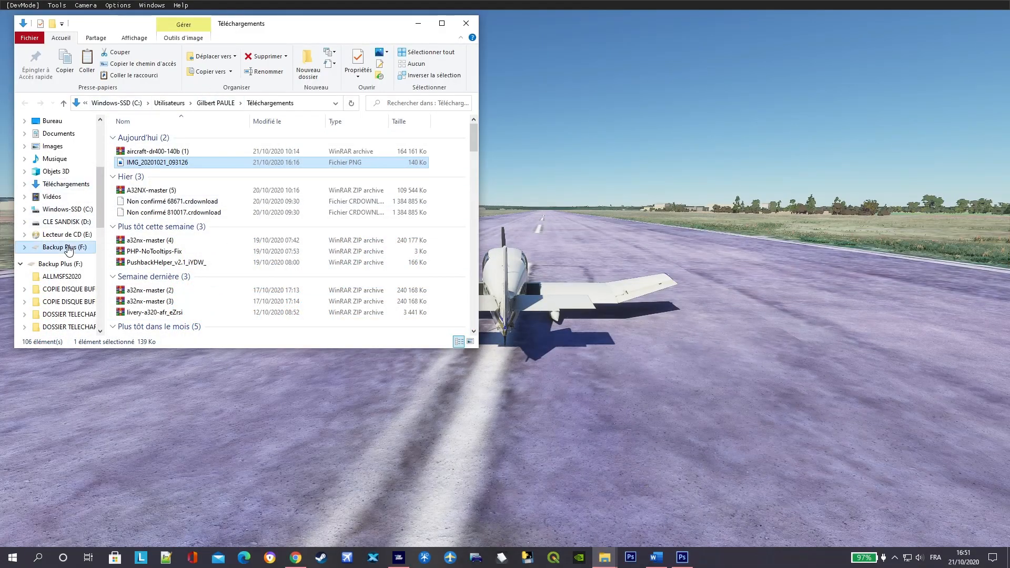
scroll(256, 211, down, 3)
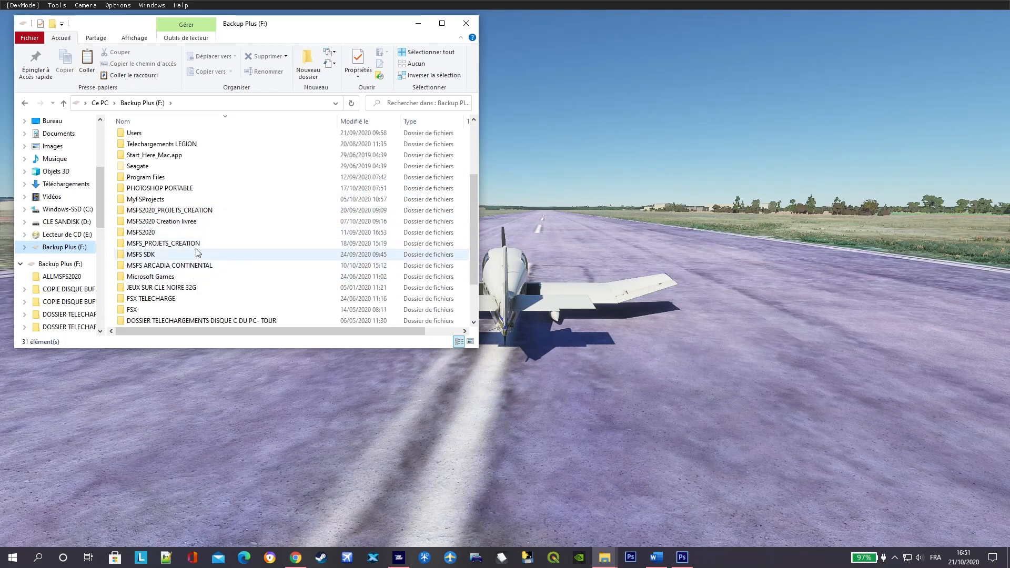
double_click(153, 255)
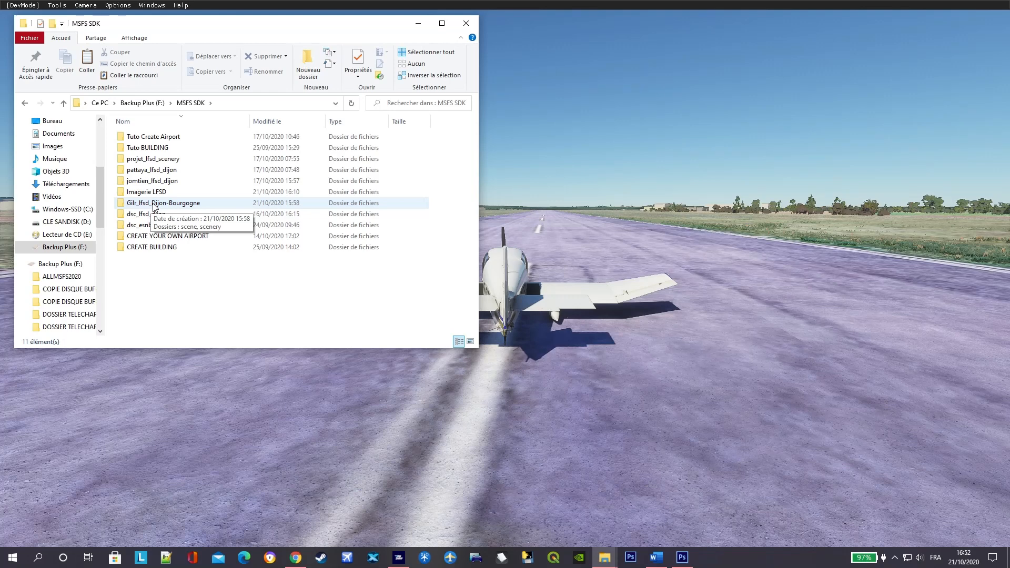
- Review the Gilr_lfsd_Dijon-Bourgogne project's folder structure down through scenery to the world folder
double_click(182, 204)
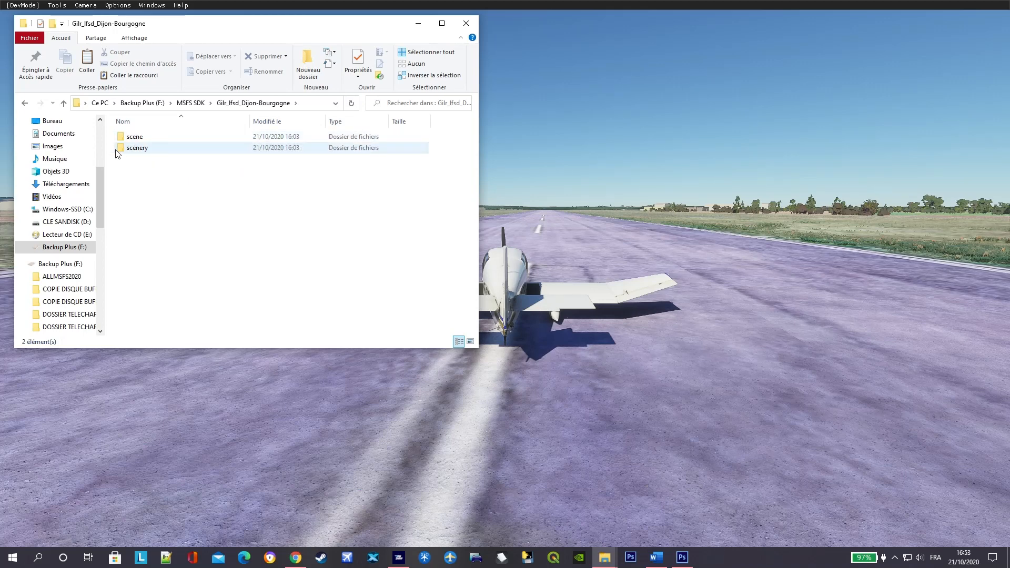
double_click(160, 150)
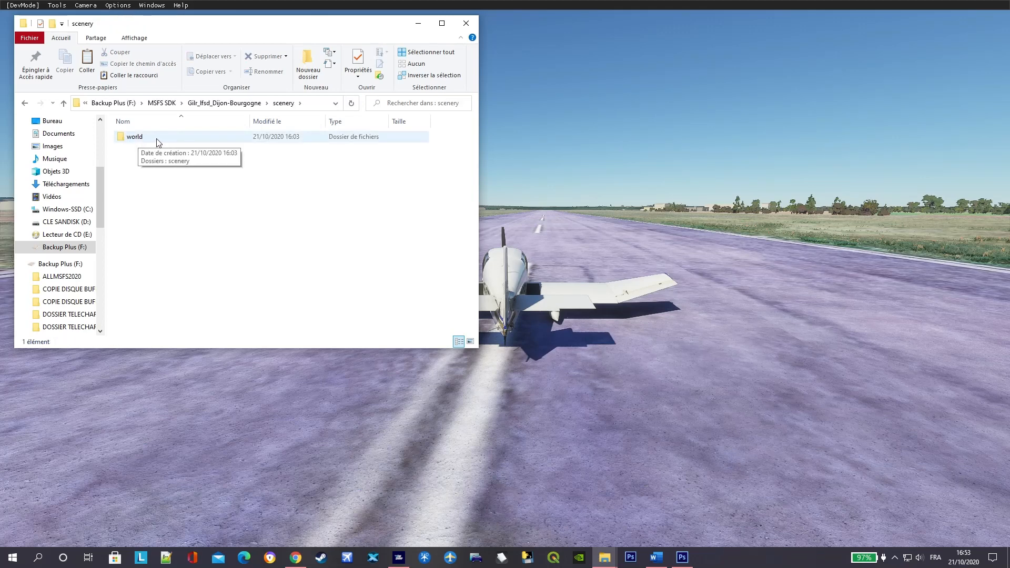
double_click(191, 142)
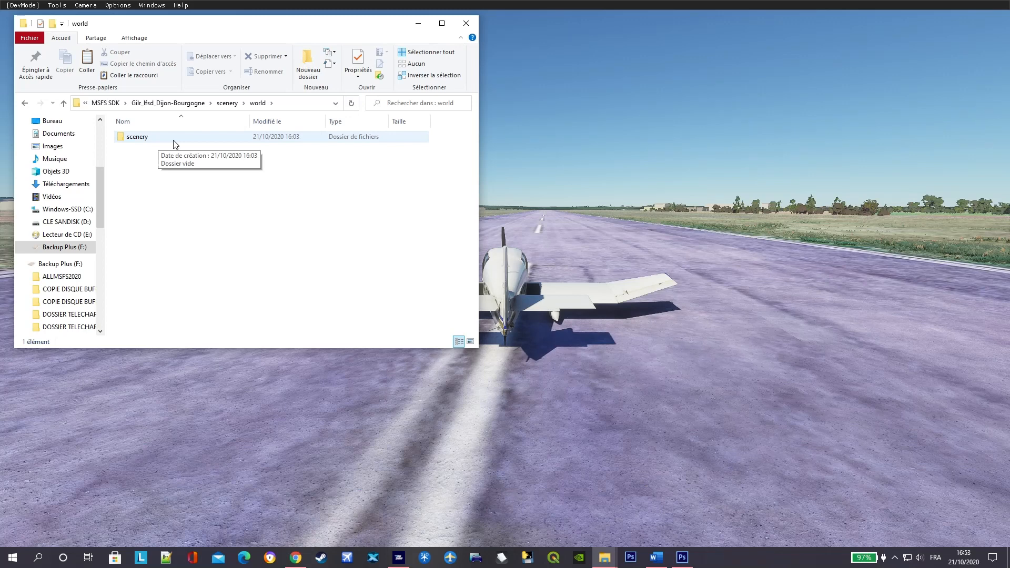
- Check the innermost scenery folder under world, go back up to the MSFS SDK folder and return to the simulator
double_click(175, 141)
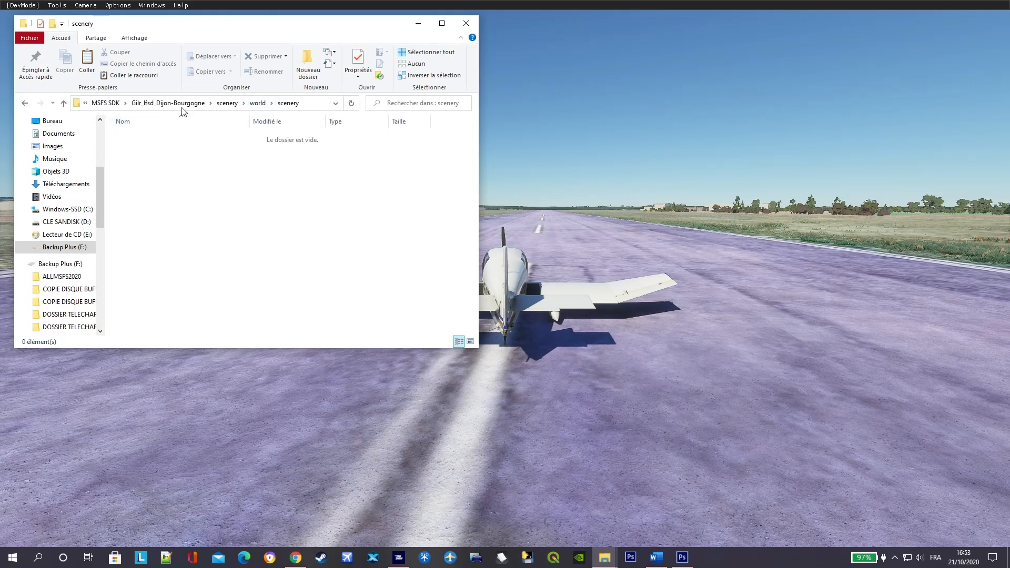
click(63, 104)
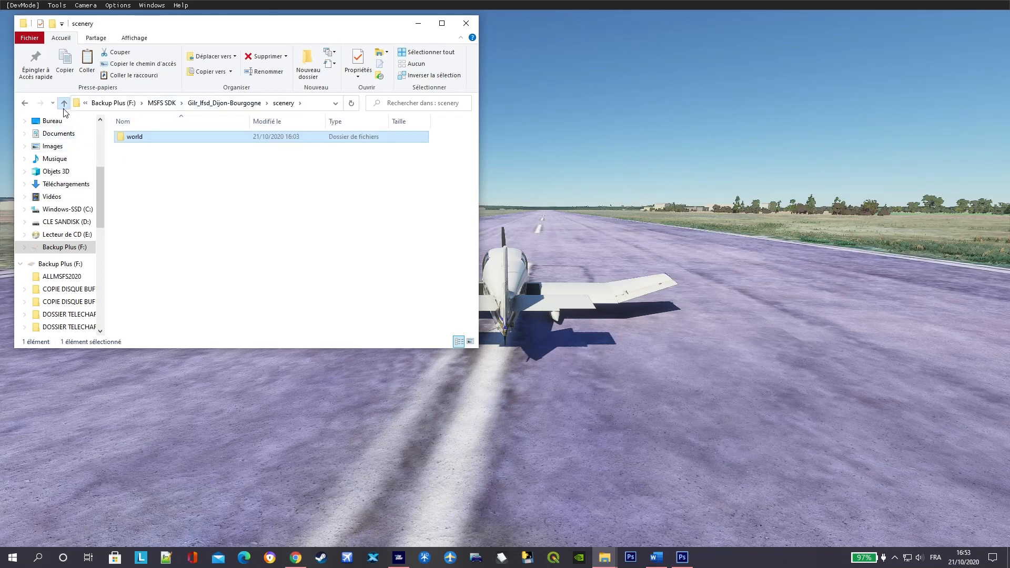
click(64, 103)
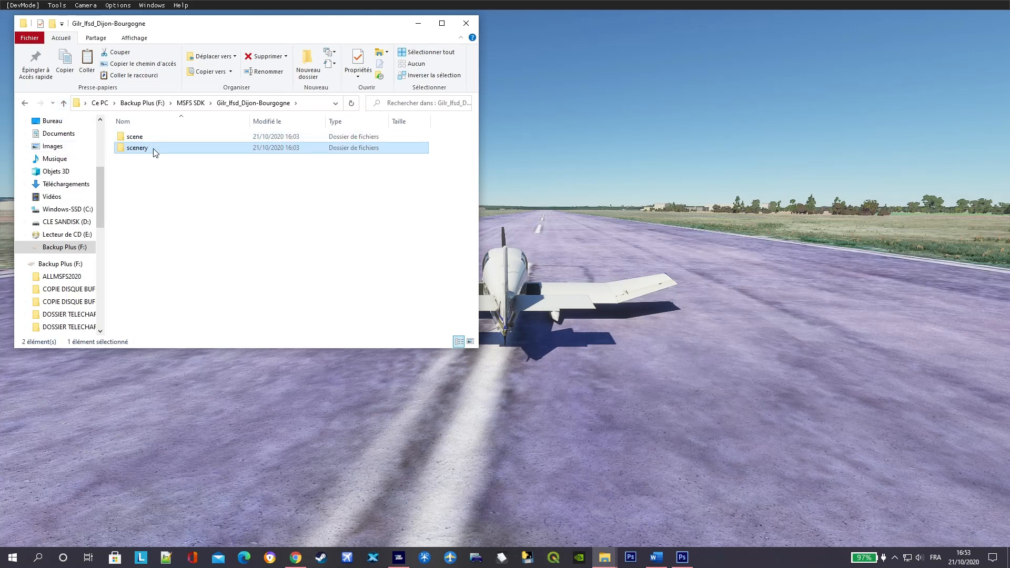
click(64, 103)
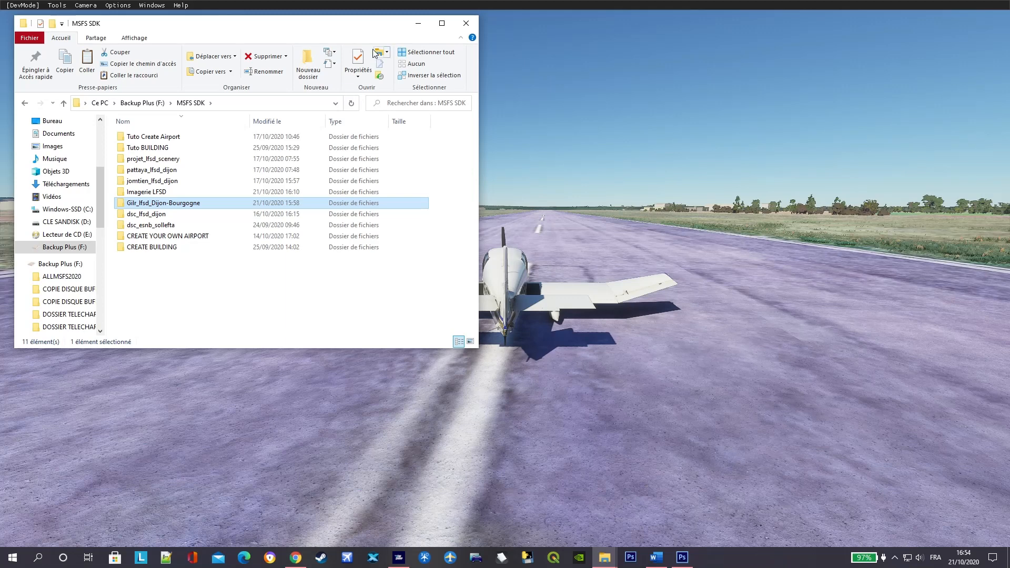
click(419, 24)
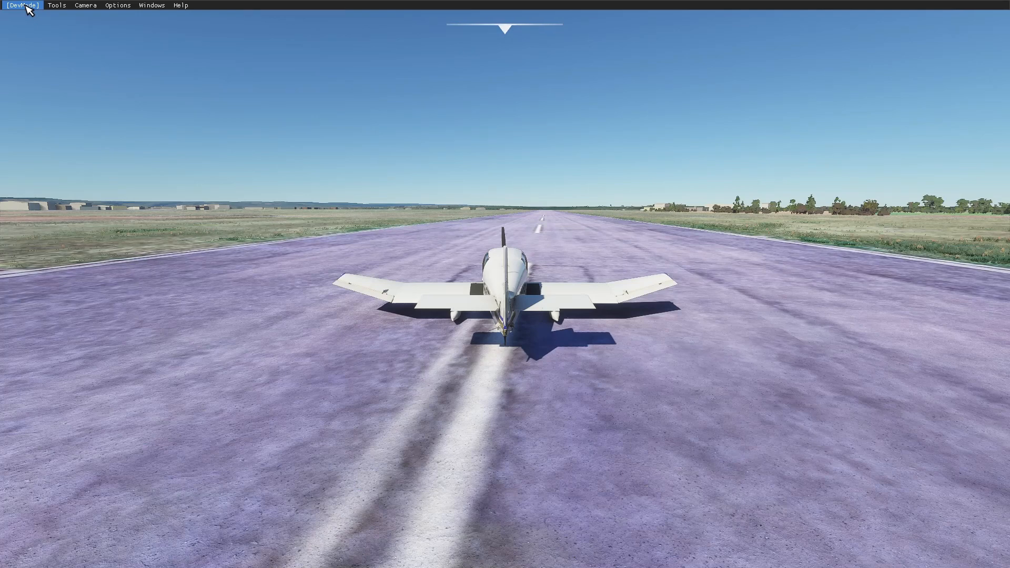
- Start a new developer mode project and choose F:\MSFS SDK\Gilr_lfsd_Dijon-Bourgogne as its project folder
click(26, 5)
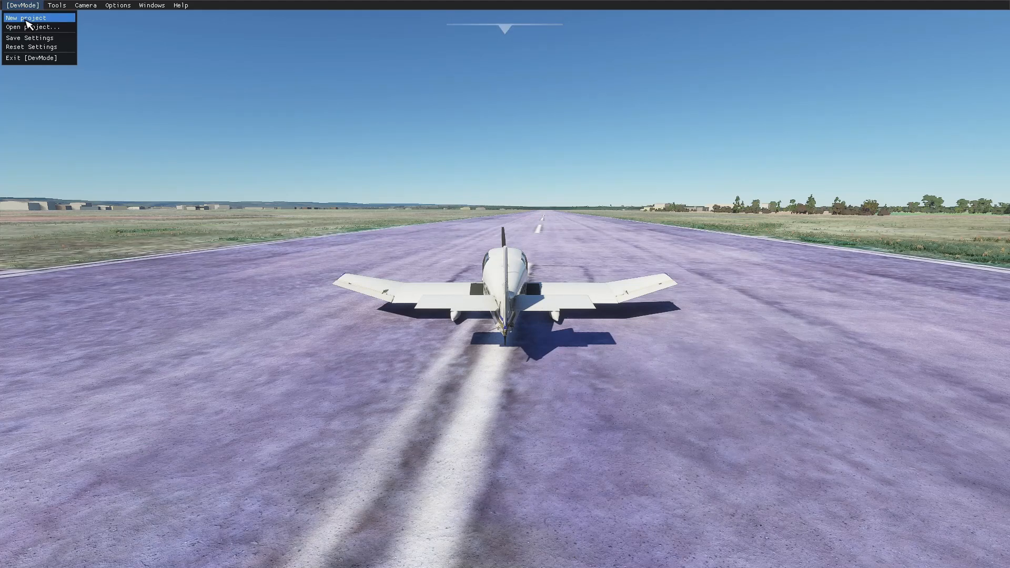
click(28, 23)
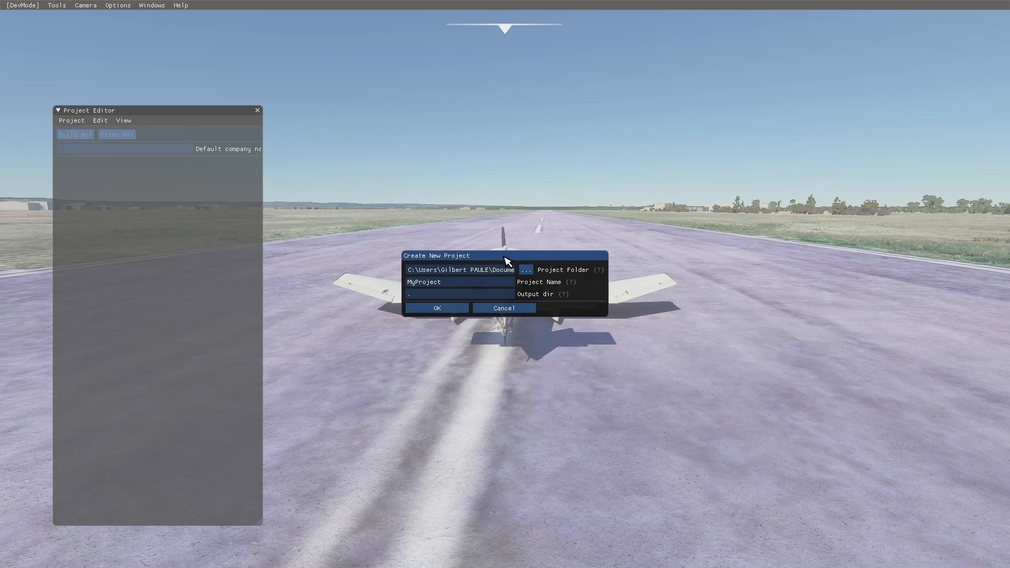
drag(505, 258, 546, 252)
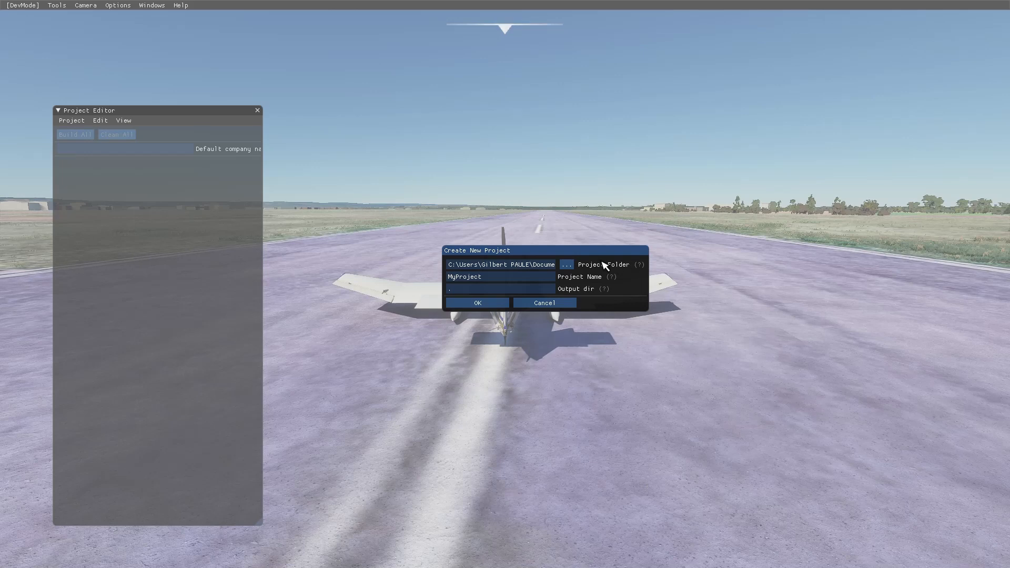
click(565, 265)
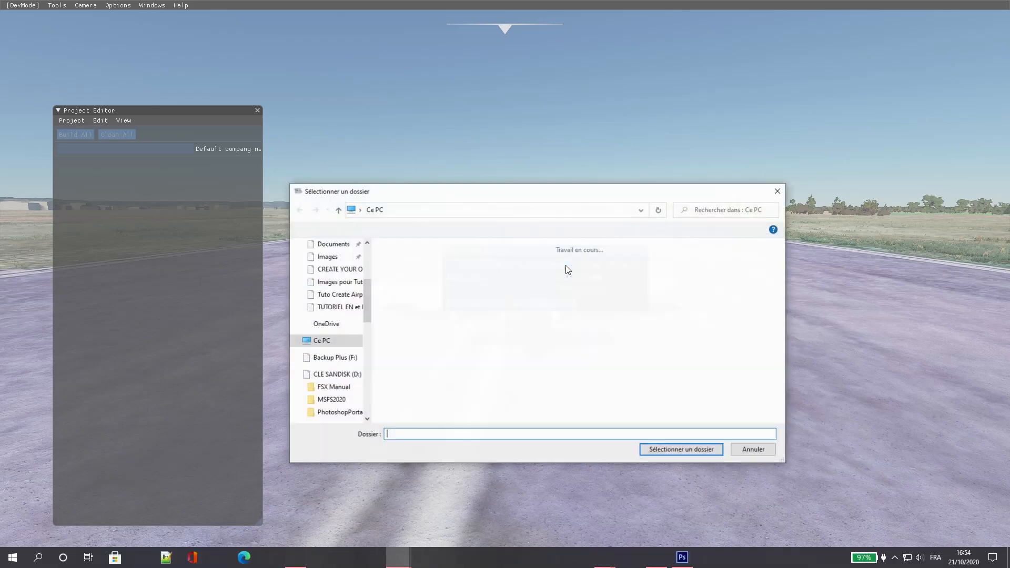
drag(516, 202, 565, 113)
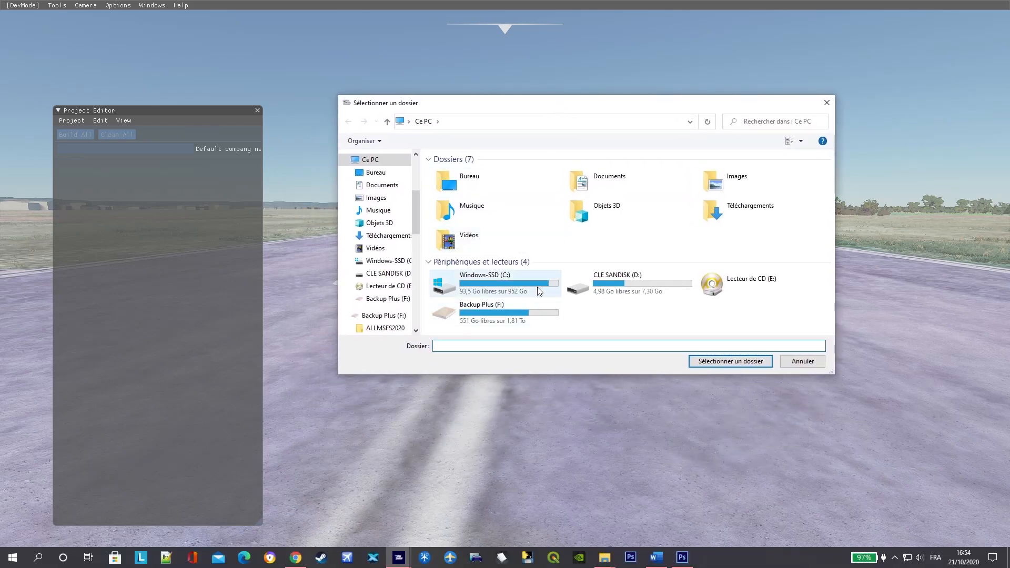
click(511, 318)
double_click(511, 318)
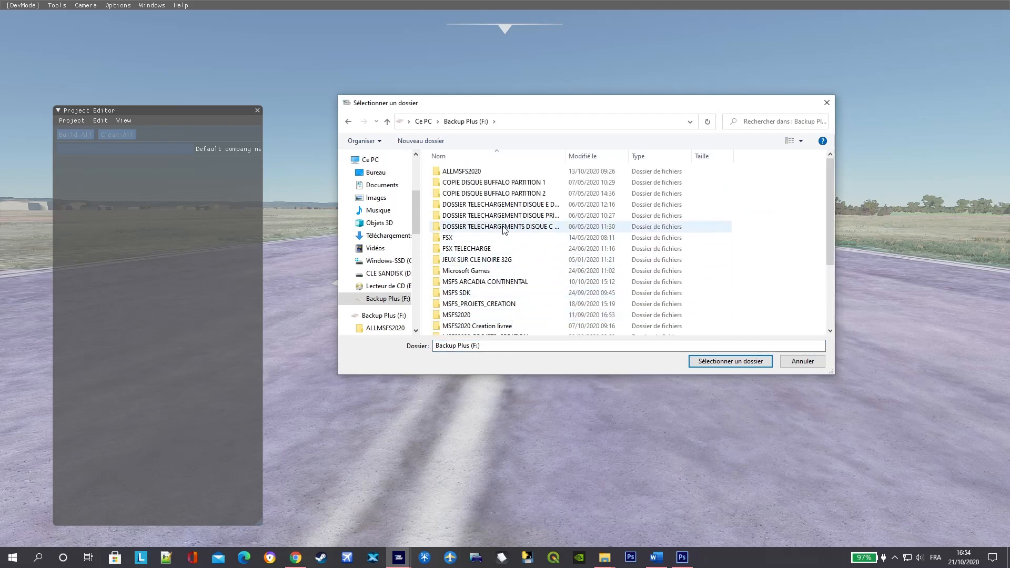
scroll(490, 284, down, 1)
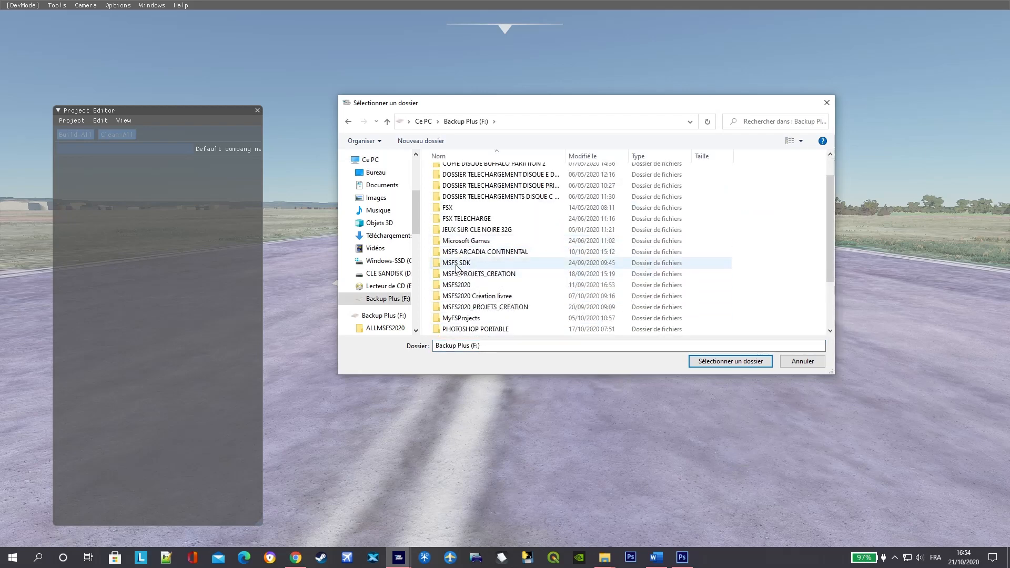
double_click(473, 266)
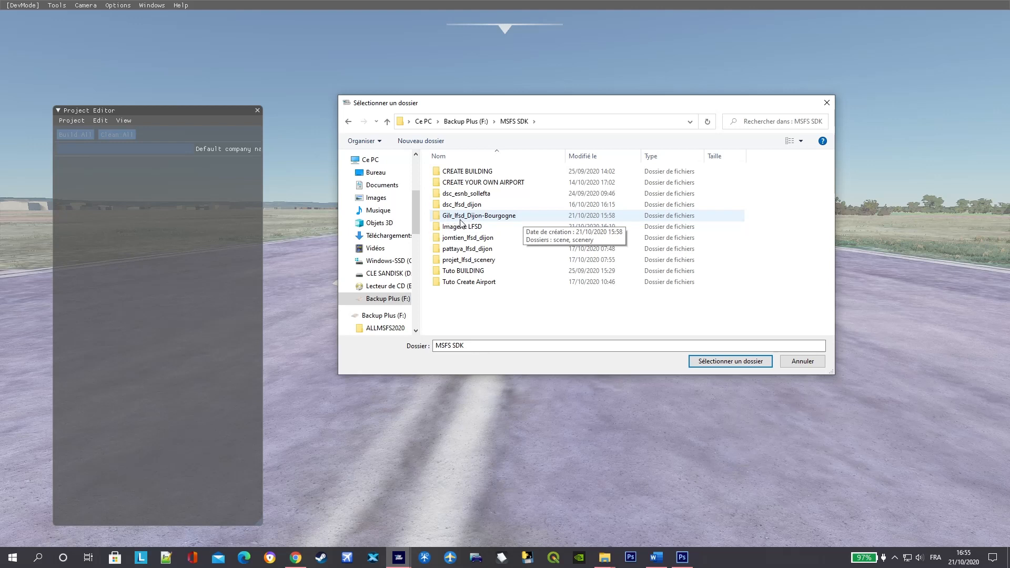
double_click(499, 217)
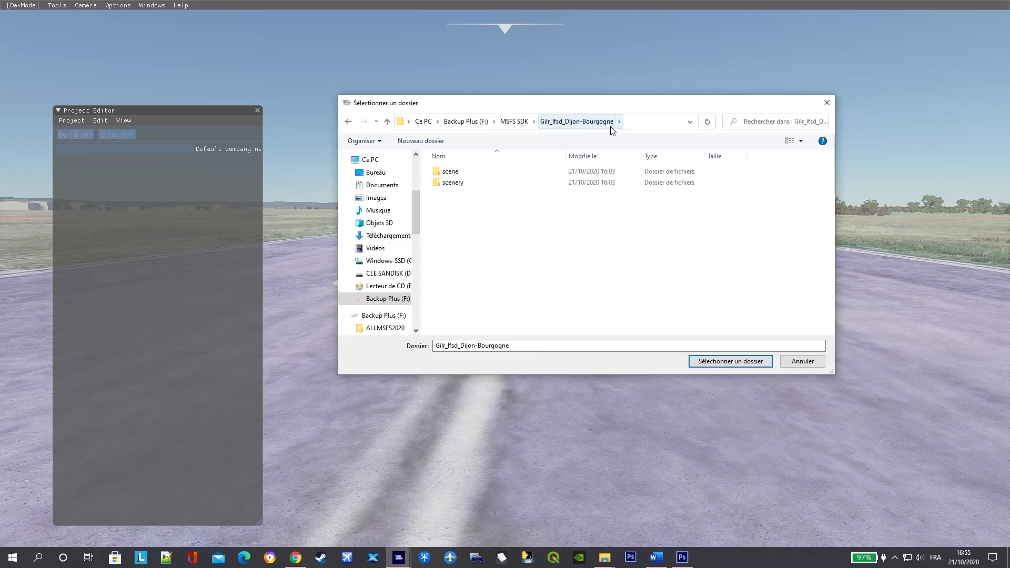
click(734, 366)
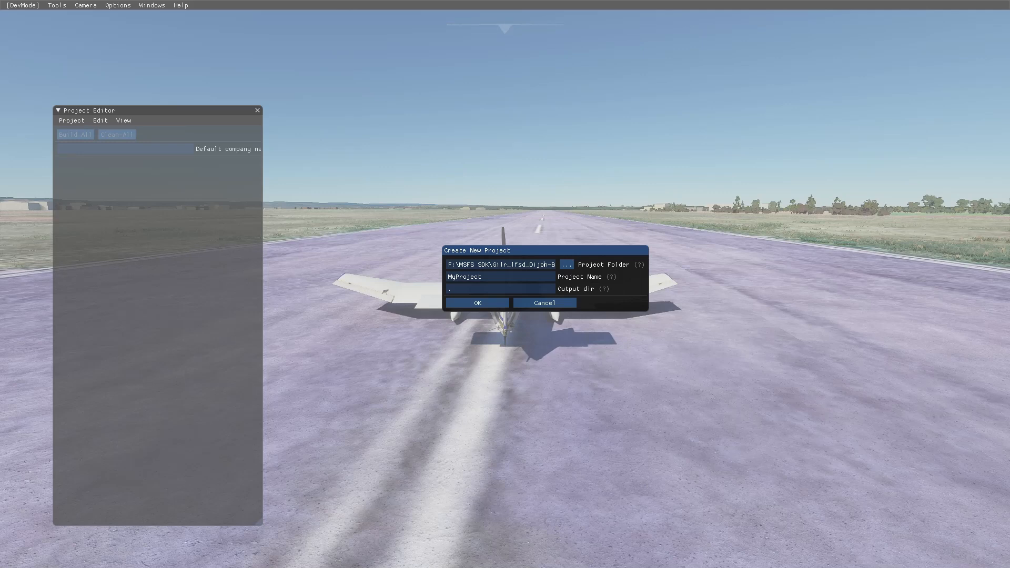
- Check the project folder path, name the project MyProjectDijon and create it
key(Right)
key(Right)
key(Right)
key(Right)
key(Right)
key(Right)
key(Right)
key(Right)
key(Right)
key(Right)
click(669, 249)
mouse_move(606, 289)
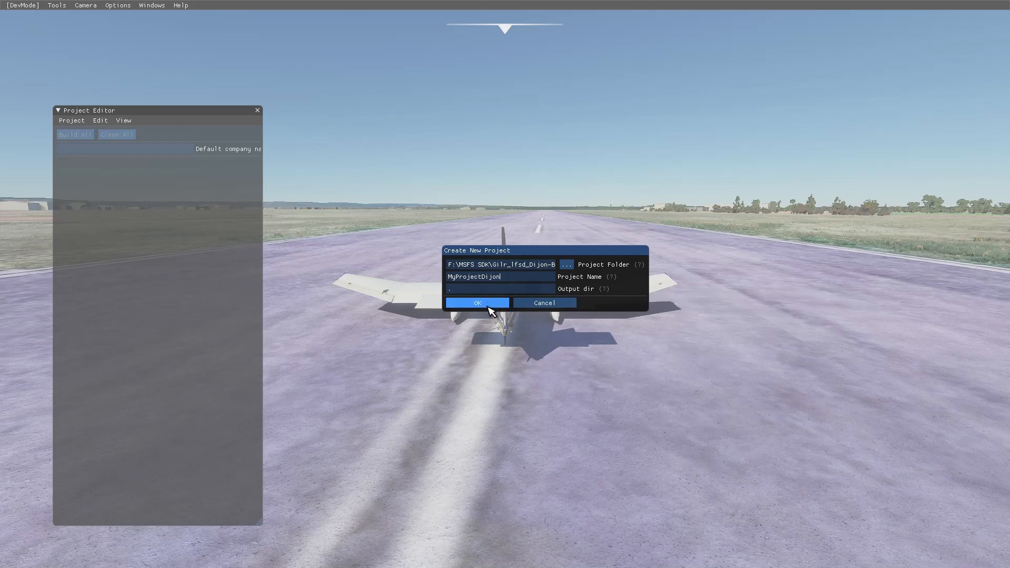
click(489, 309)
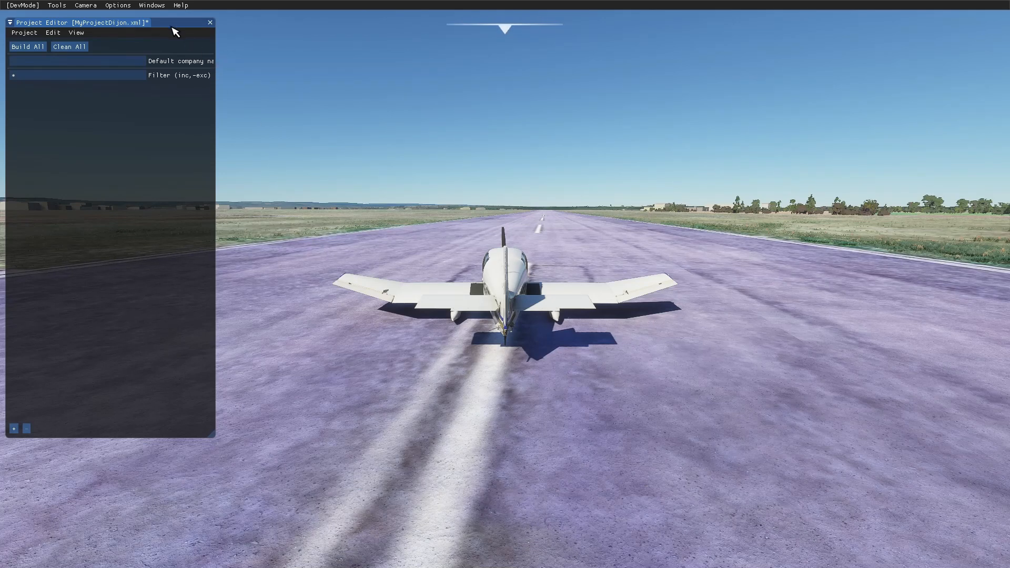
- Move the Project Editor window away from the screen edge and start adding a package to the project
drag(170, 27, 257, 61)
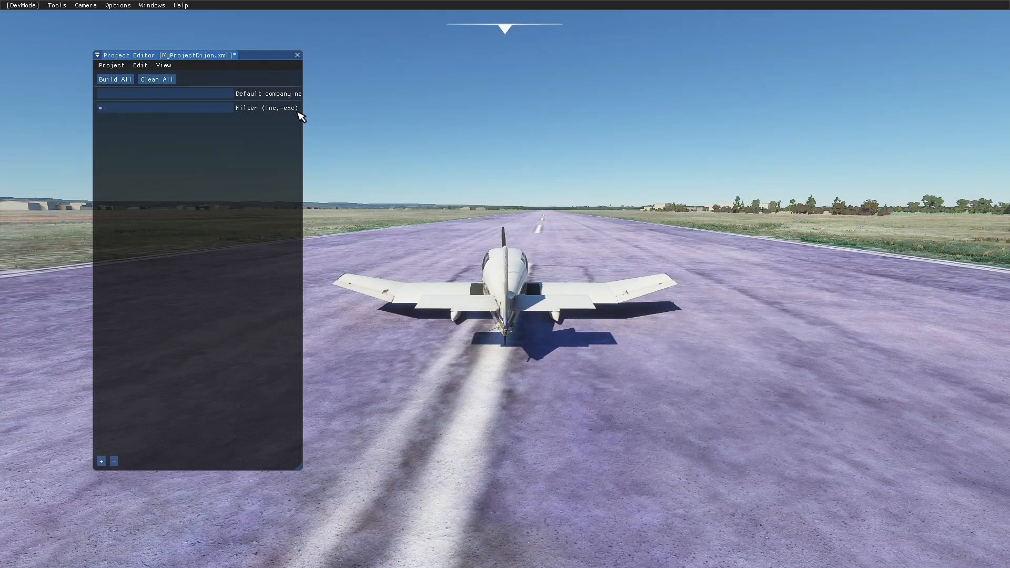
drag(302, 128, 331, 135)
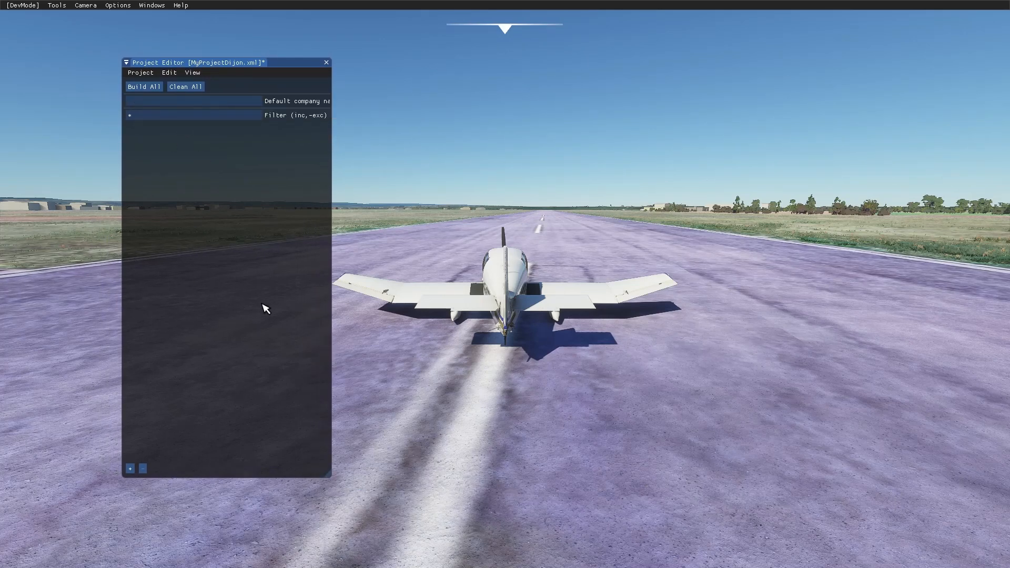
drag(266, 218, 231, 211)
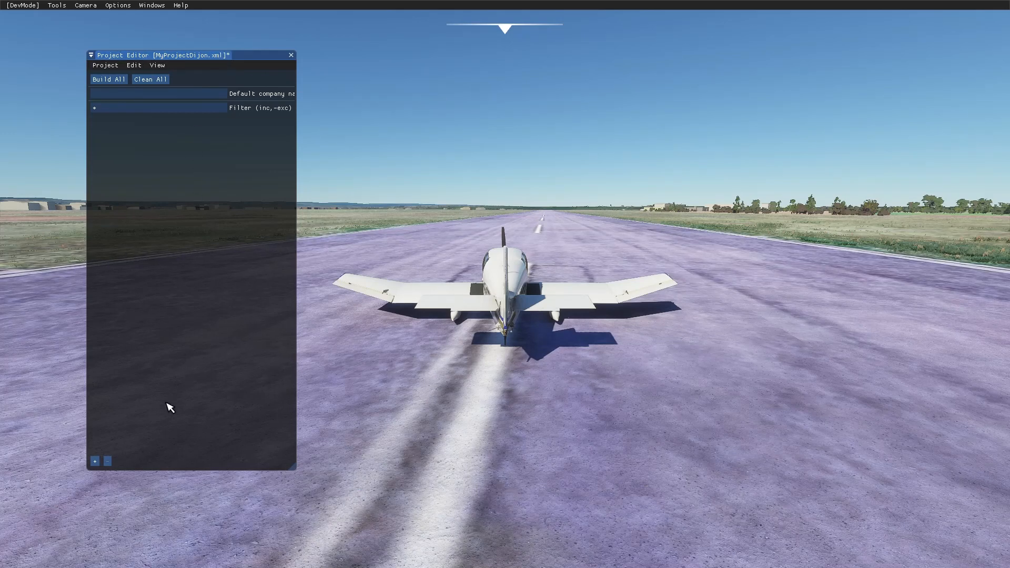
click(96, 461)
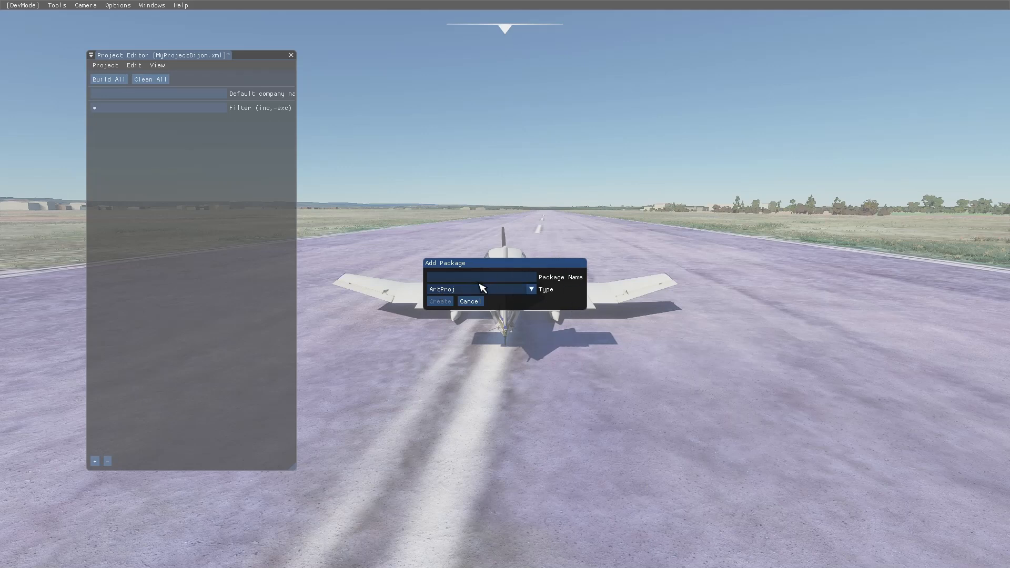
click(442, 278)
- Switch to the Word tutorial document, read its instructions for the package name and type, and return to the simulator
key(super)
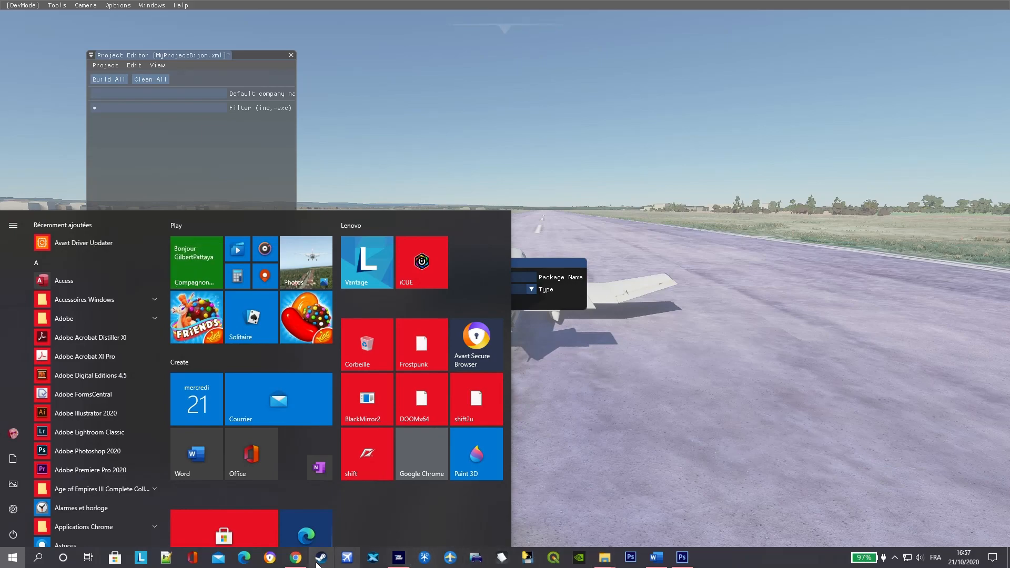
click(656, 562)
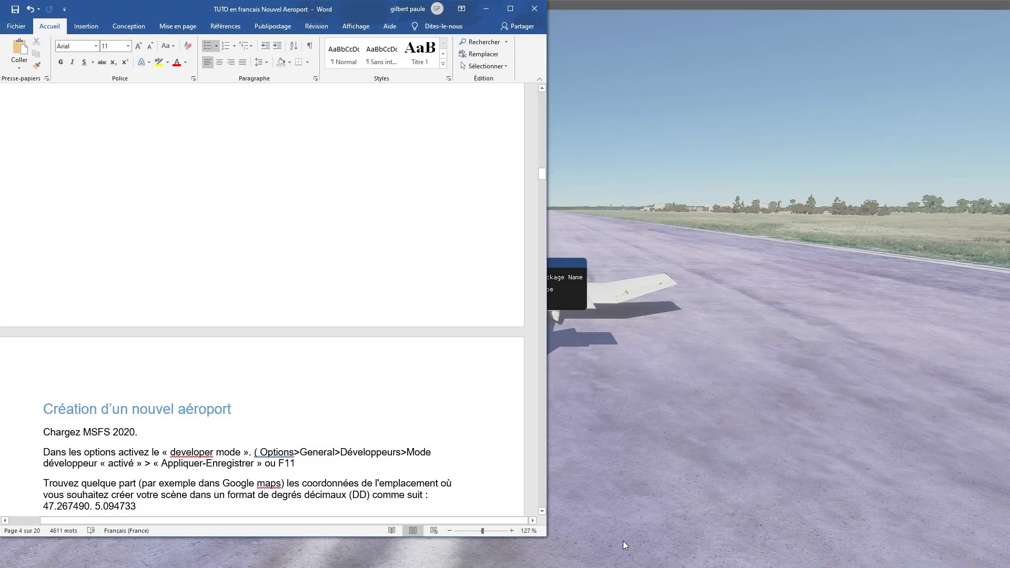
scroll(328, 381, down, 10)
scroll(328, 381, down, 15)
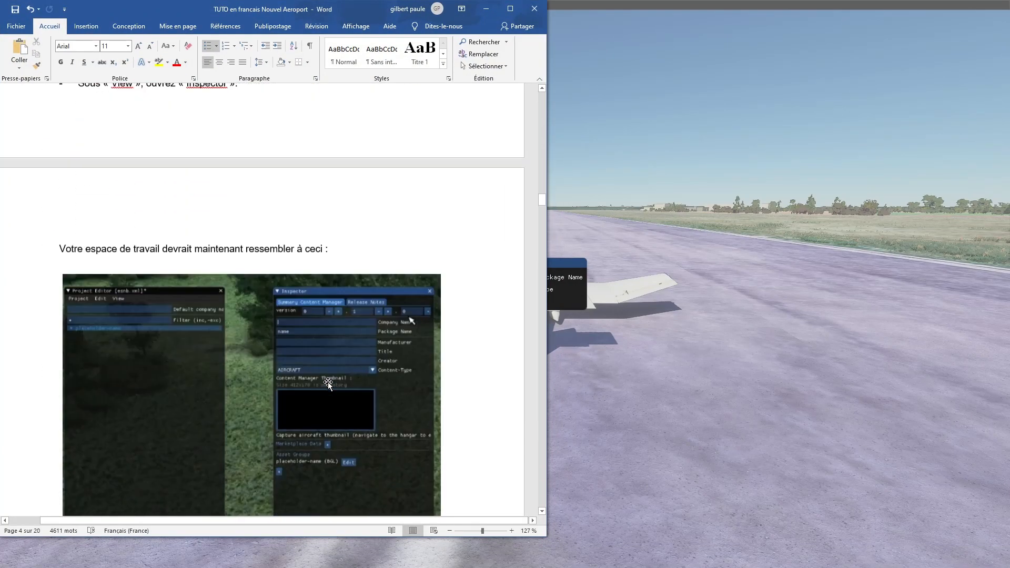
scroll(332, 376, up, 14)
scroll(334, 370, up, 8)
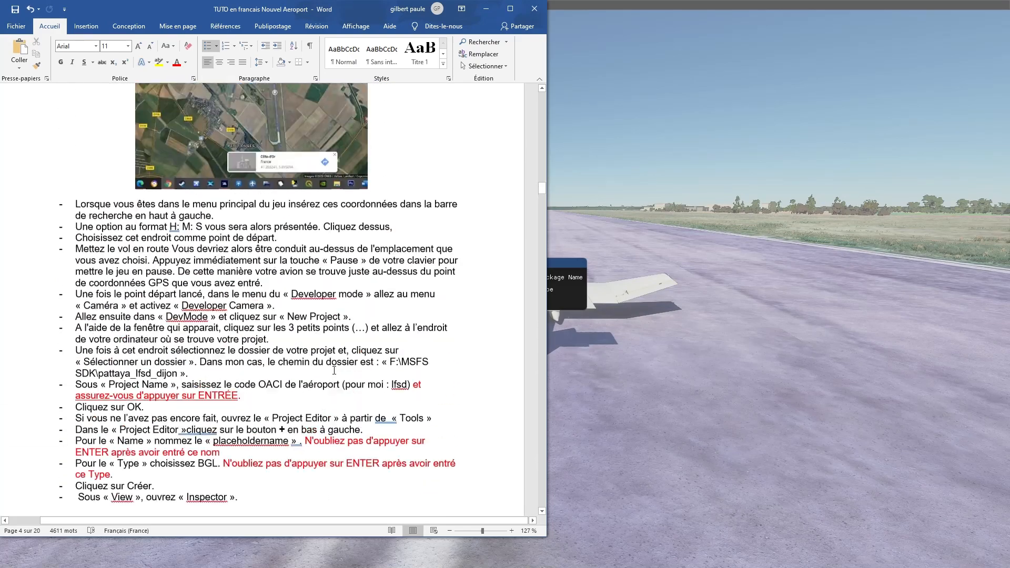
scroll(334, 370, up, 2)
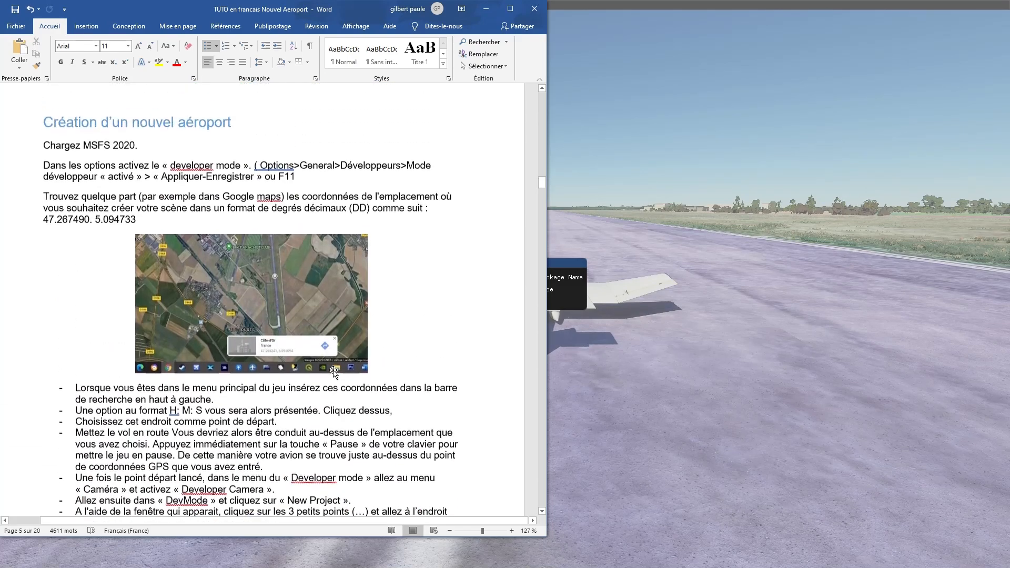
scroll(334, 370, down, 6)
scroll(334, 370, down, 3)
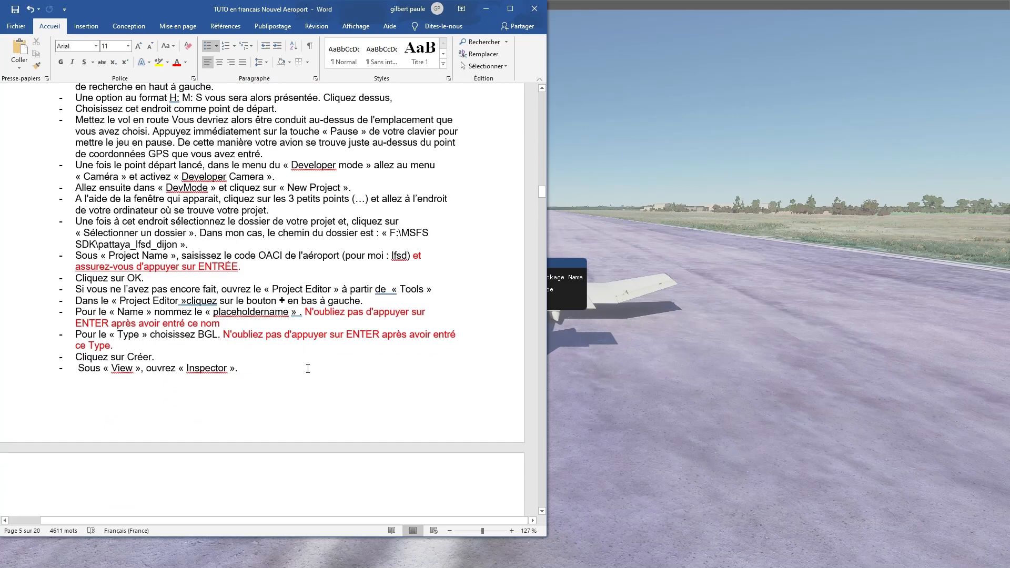
scroll(200, 323, up, 1)
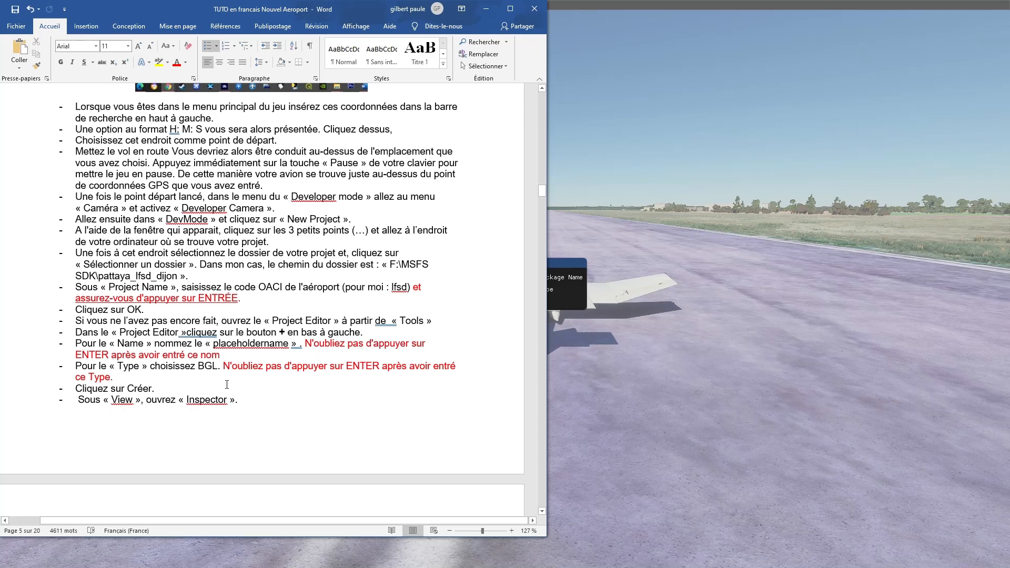
click(572, 276)
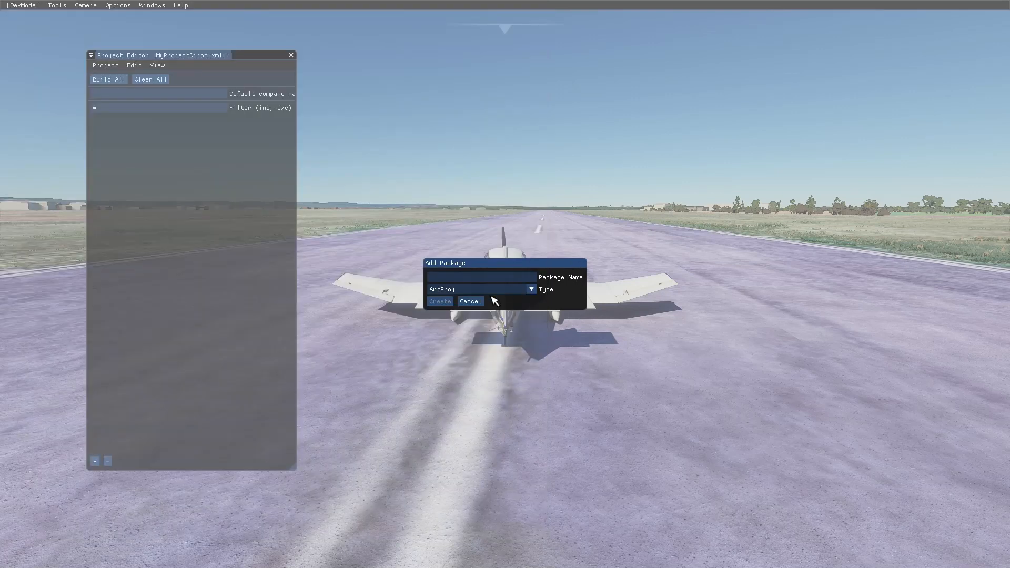
- Name the package placeholder, set its type to BGL, check both against the Word tutorial and create the package
click(451, 279)
text(placeholder)
click(531, 289)
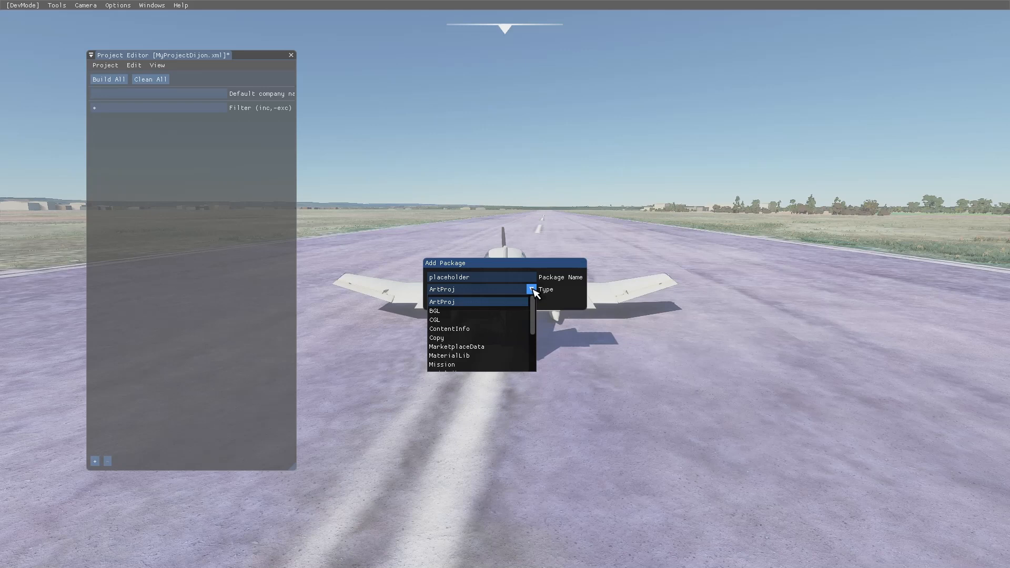
click(456, 312)
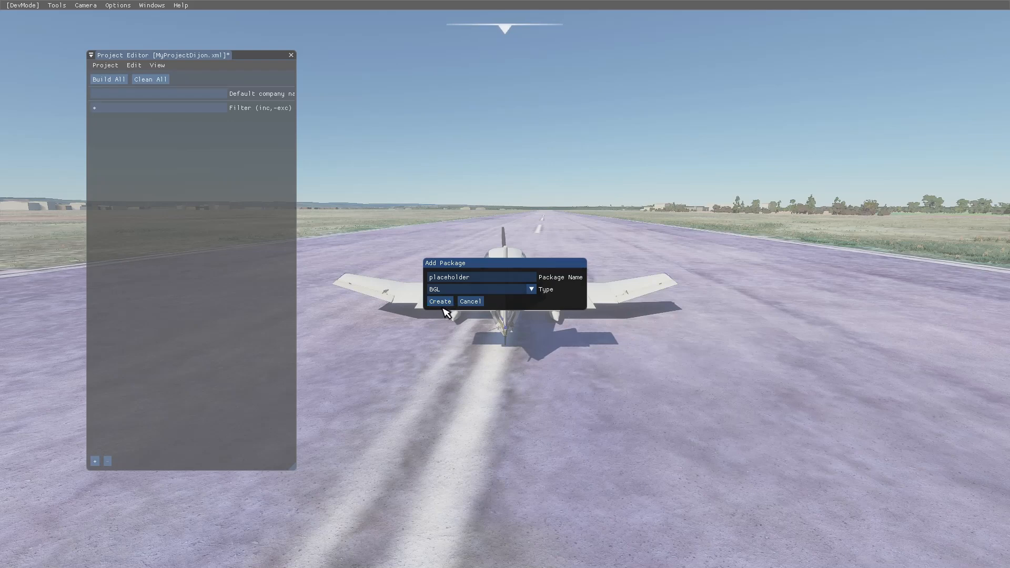
key(super)
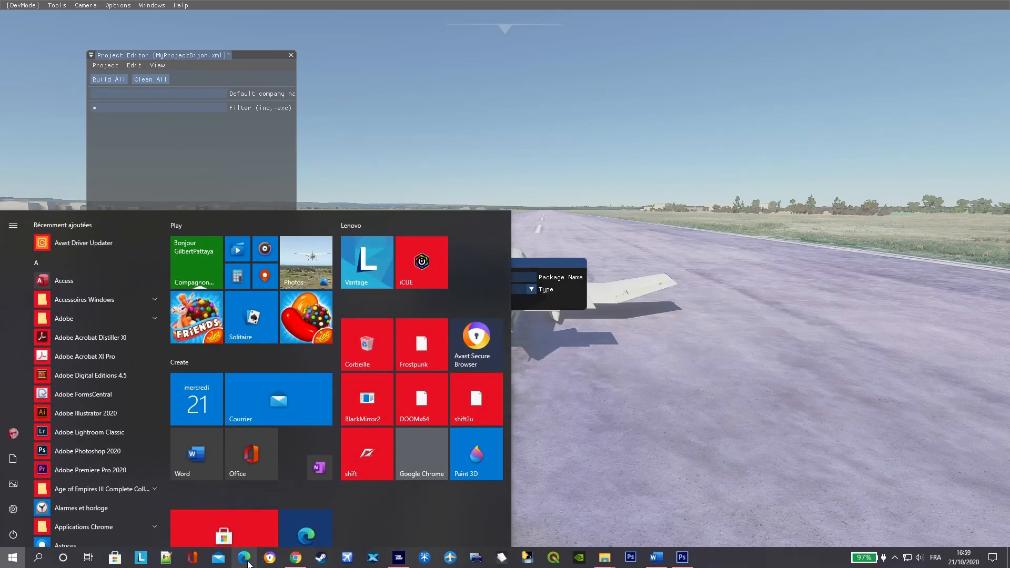
click(658, 560)
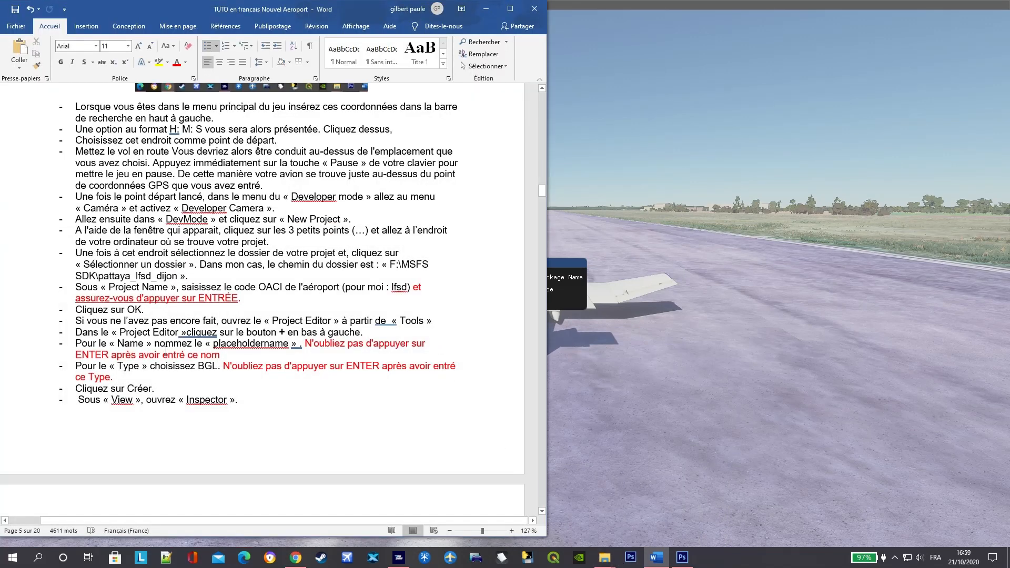
click(720, 294)
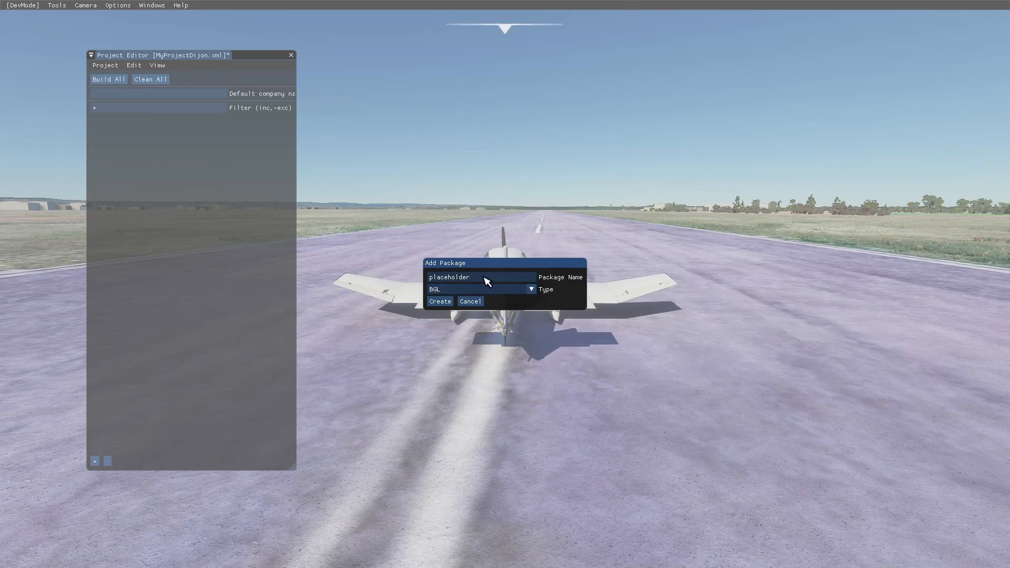
click(440, 301)
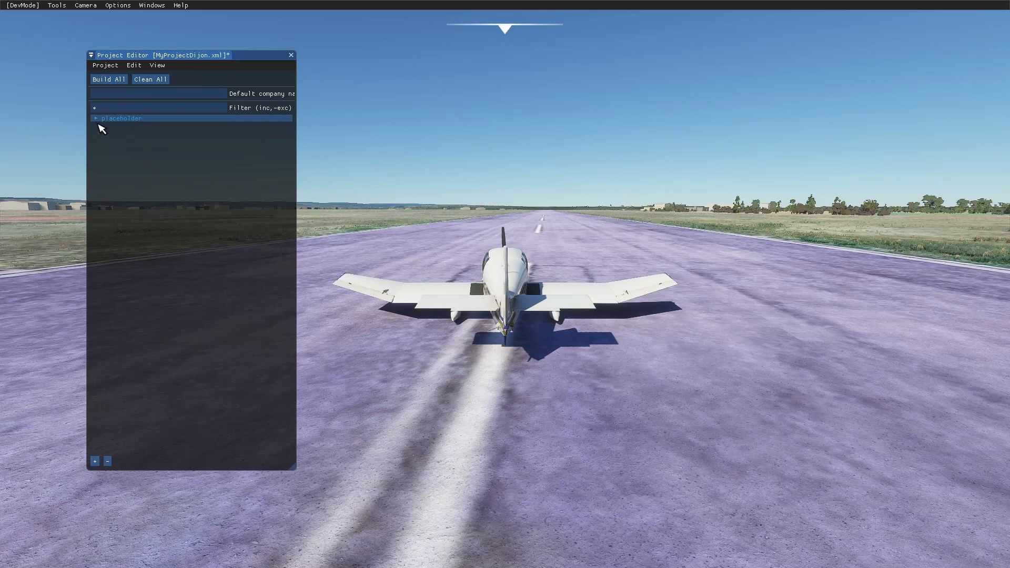
- Read the Word tutorial's instruction on the Inspector, return to the simulator and open the Inspector window for the project
click(151, 119)
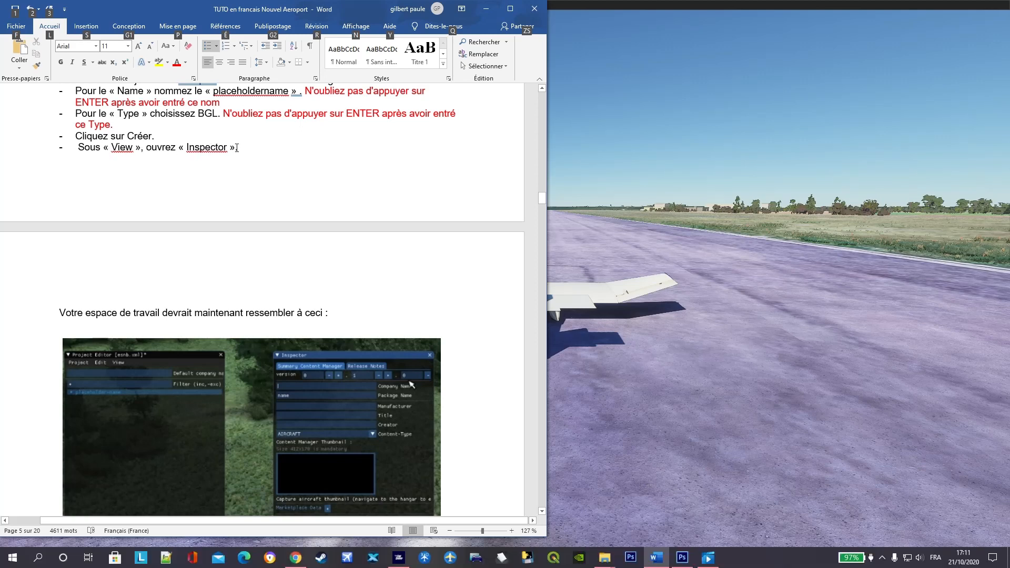
click(554, 112)
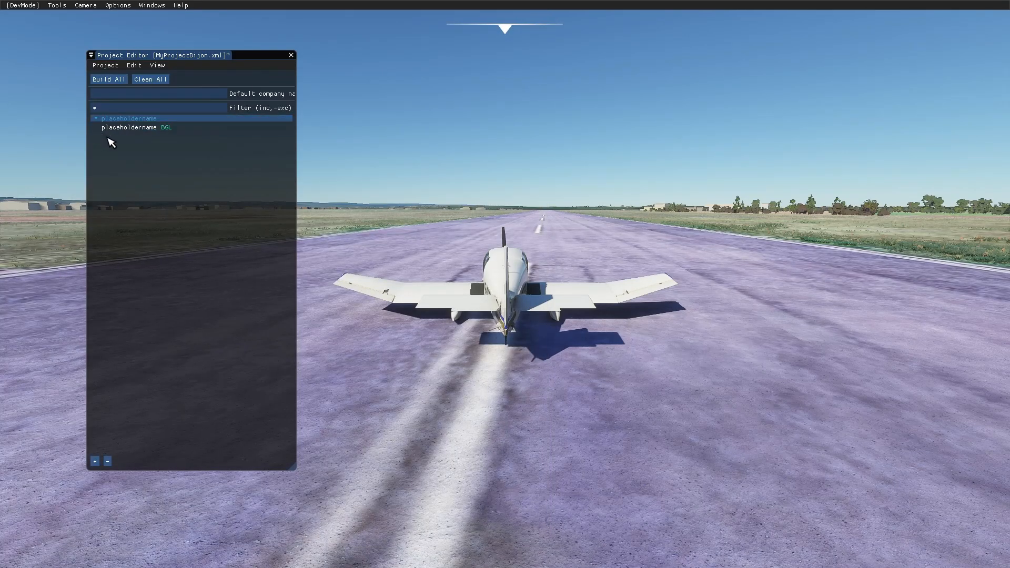
click(97, 119)
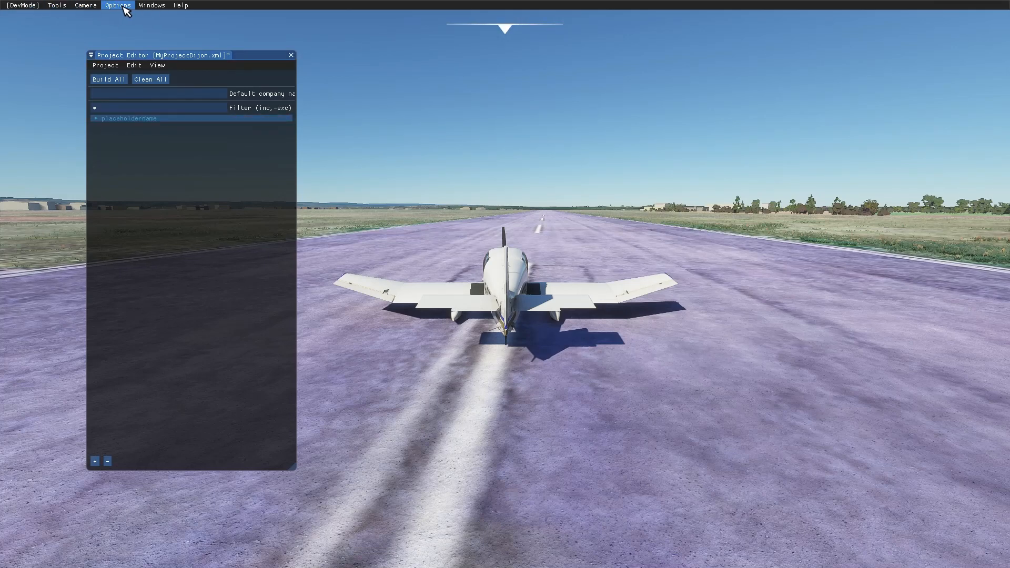
click(157, 67)
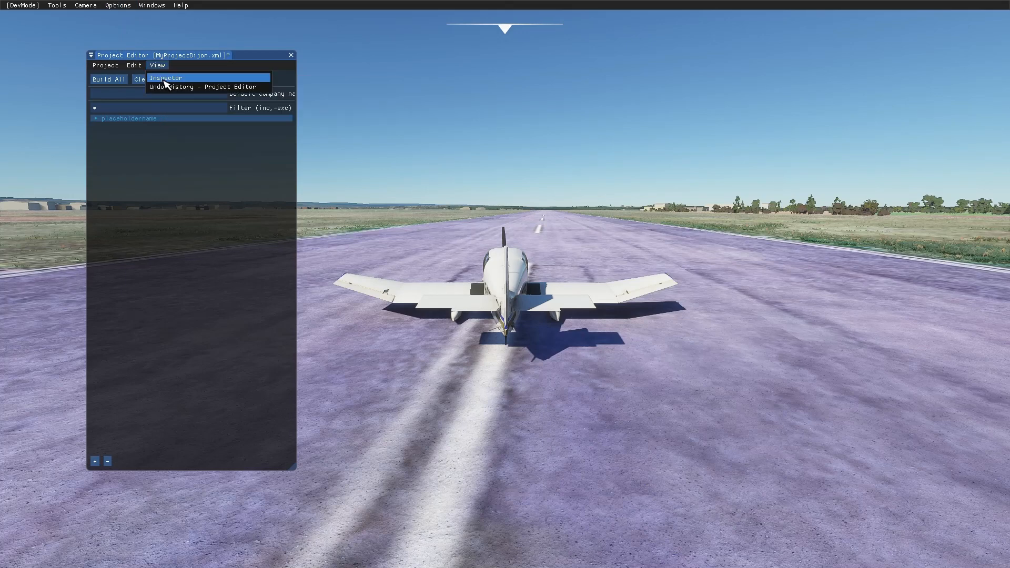
click(164, 79)
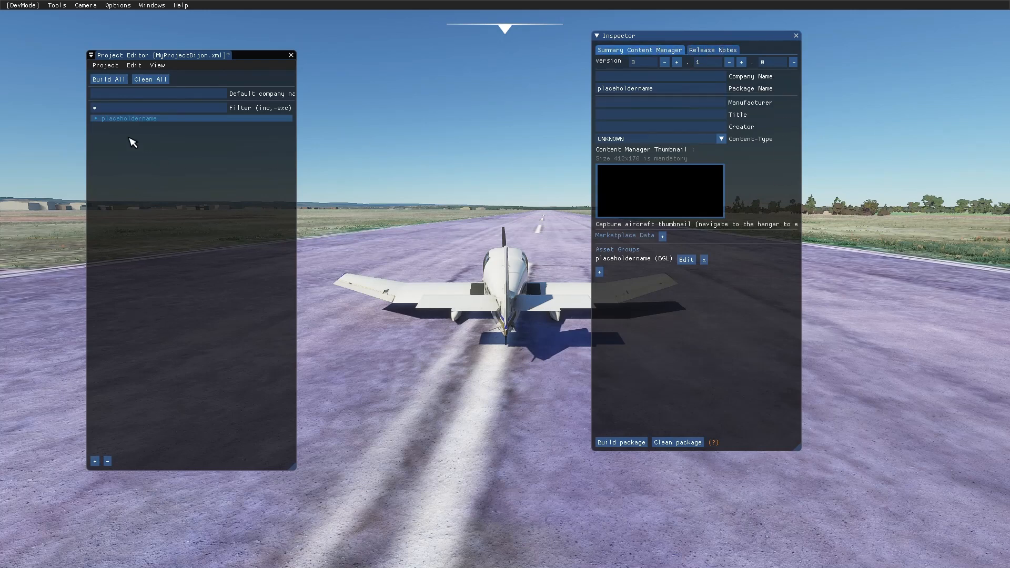
- Expand the placeholdername package, inspect its BGL asset group's properties and select the package itself again
click(98, 119)
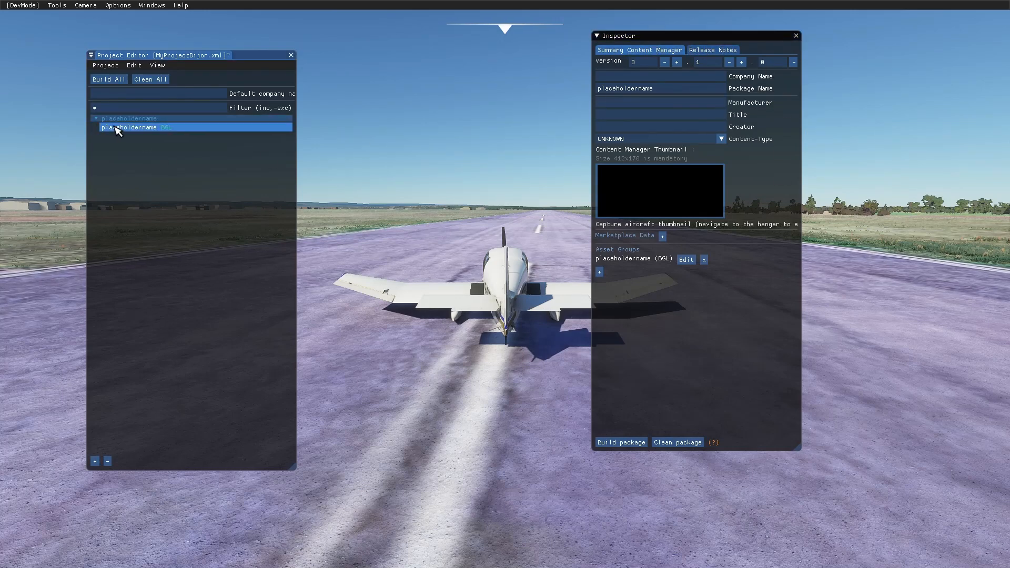
click(111, 128)
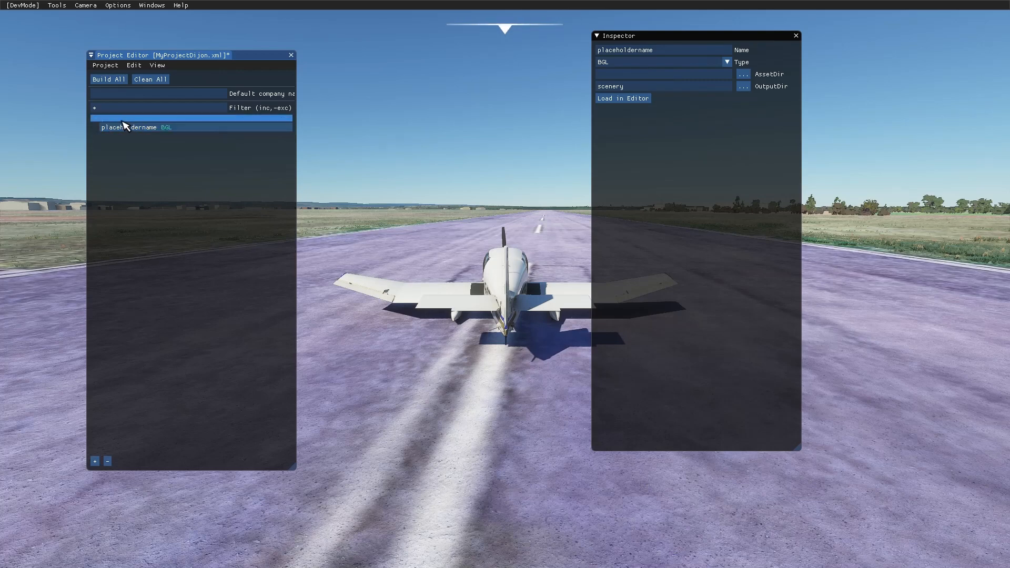
click(108, 119)
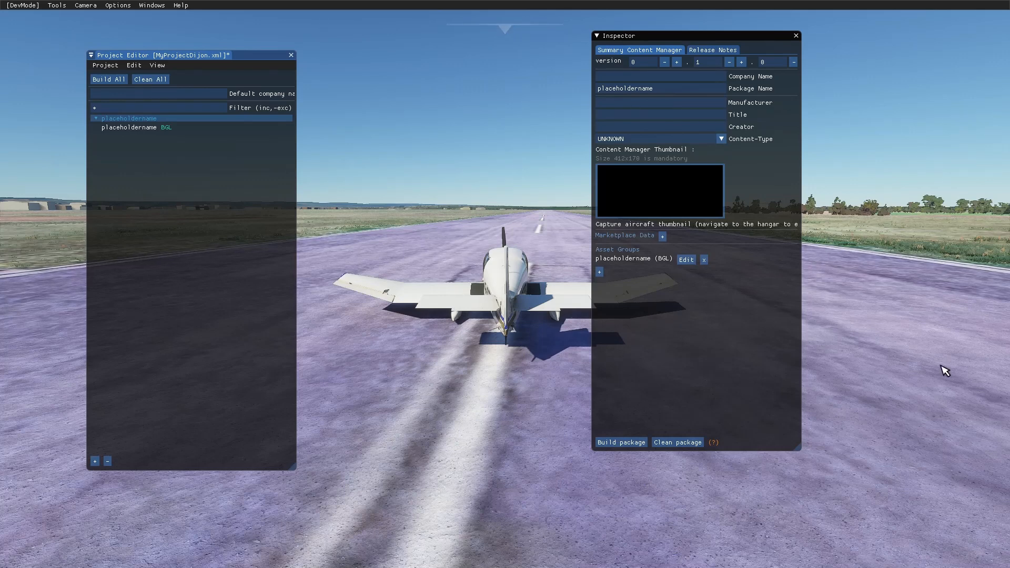
- Switch to the Word tutorial, shift its window clear of the developer menu bar and read the instructions for filling in the Inspector
key(super)
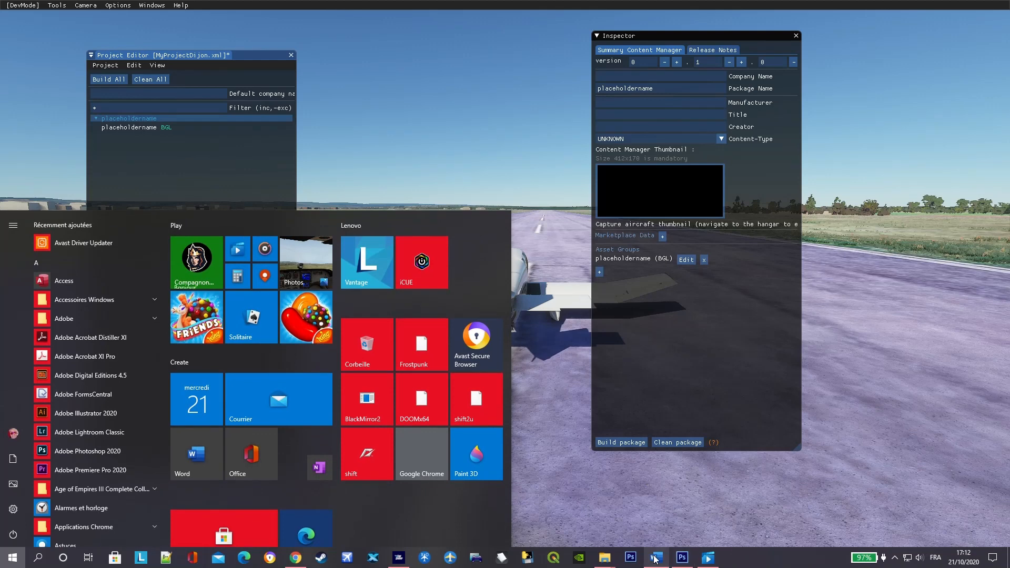
click(654, 558)
scroll(165, 135, down, 5)
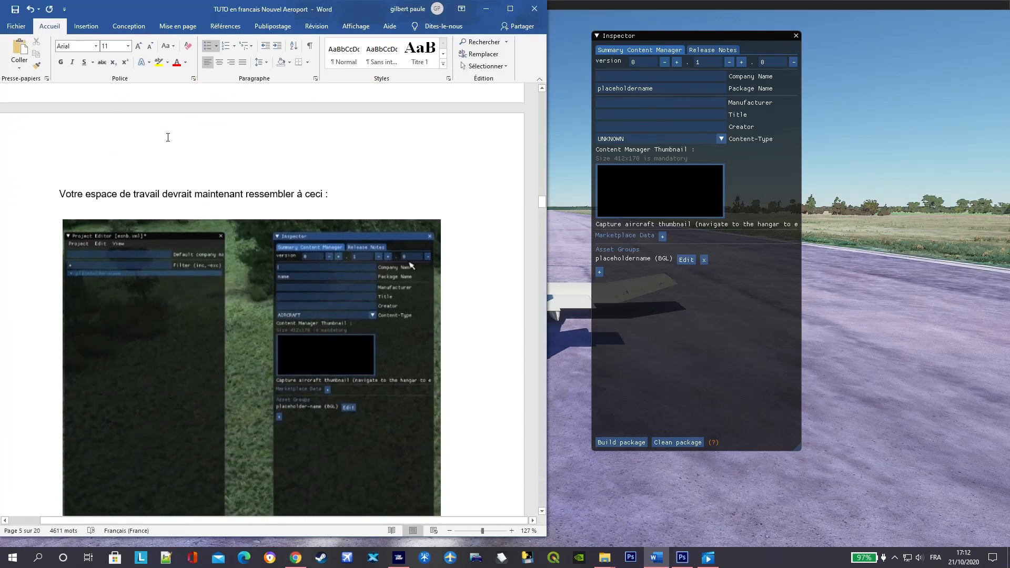
drag(236, 3, 174, 22)
scroll(203, 354, down, 8)
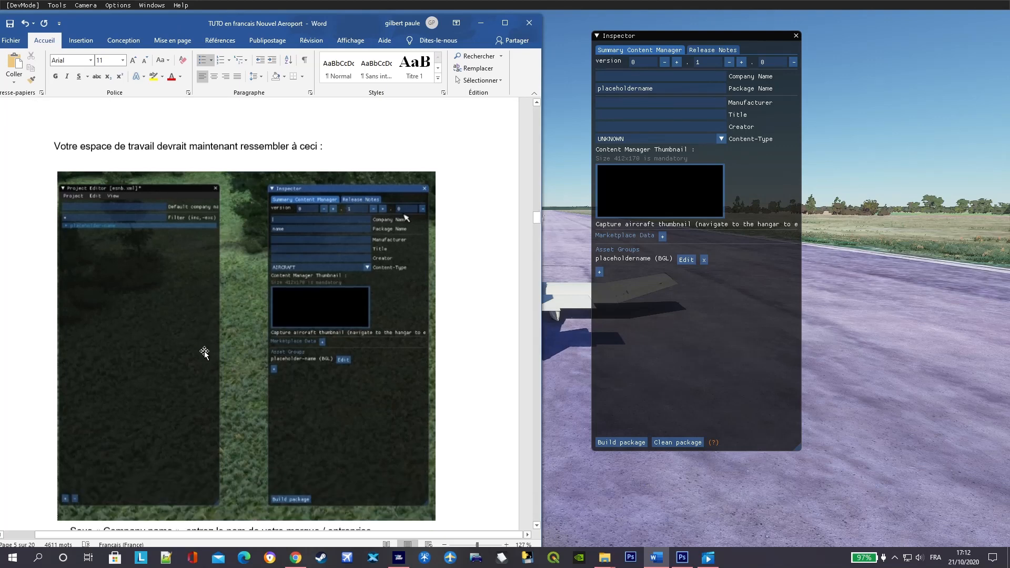
scroll(208, 351, down, 7)
scroll(210, 348, up, 4)
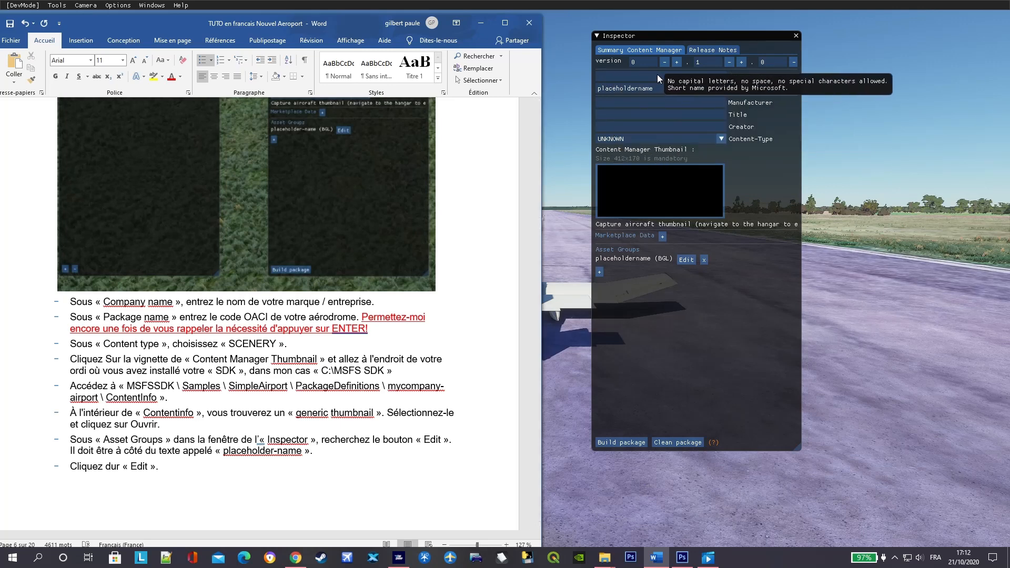
- Enter gilr as the package's company name in the Inspector, checking the Word tutorial before confirming it
click(614, 75)
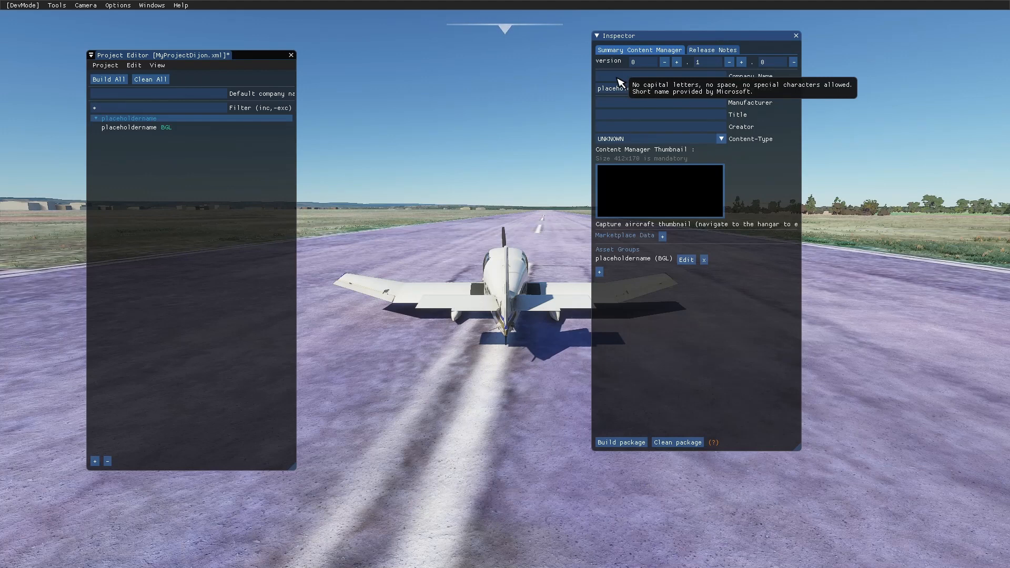
click(617, 78)
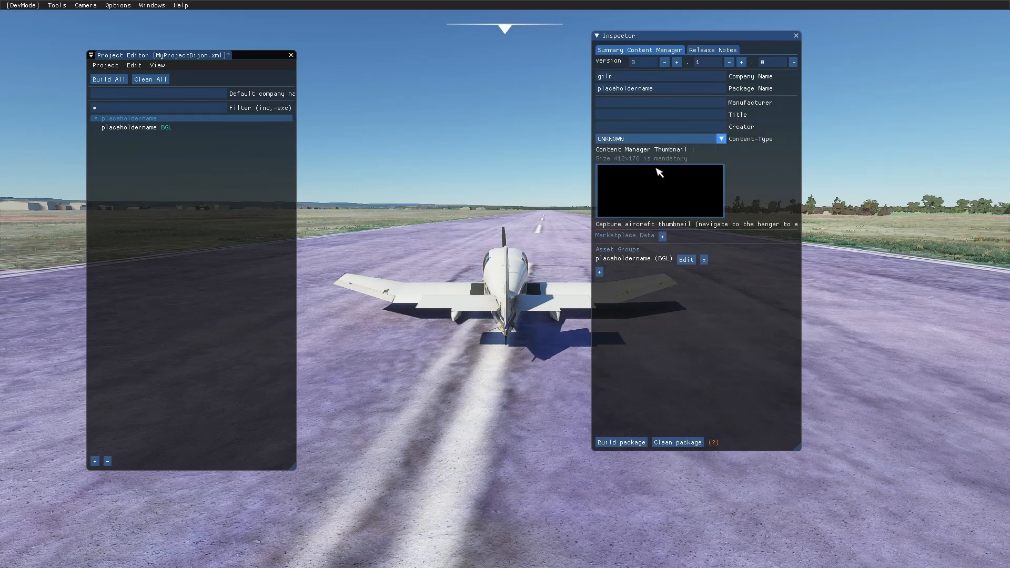
key(super)
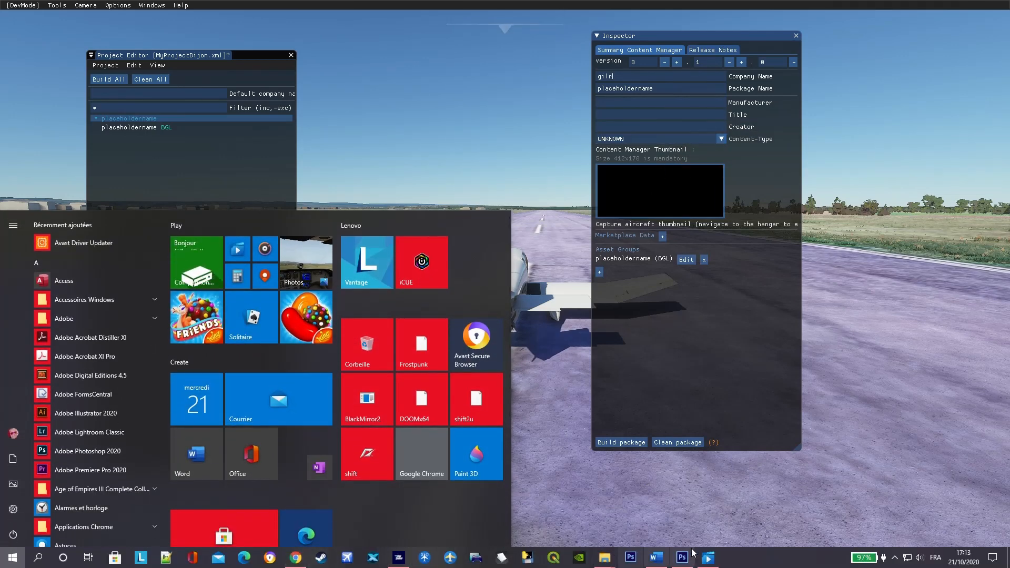
click(657, 558)
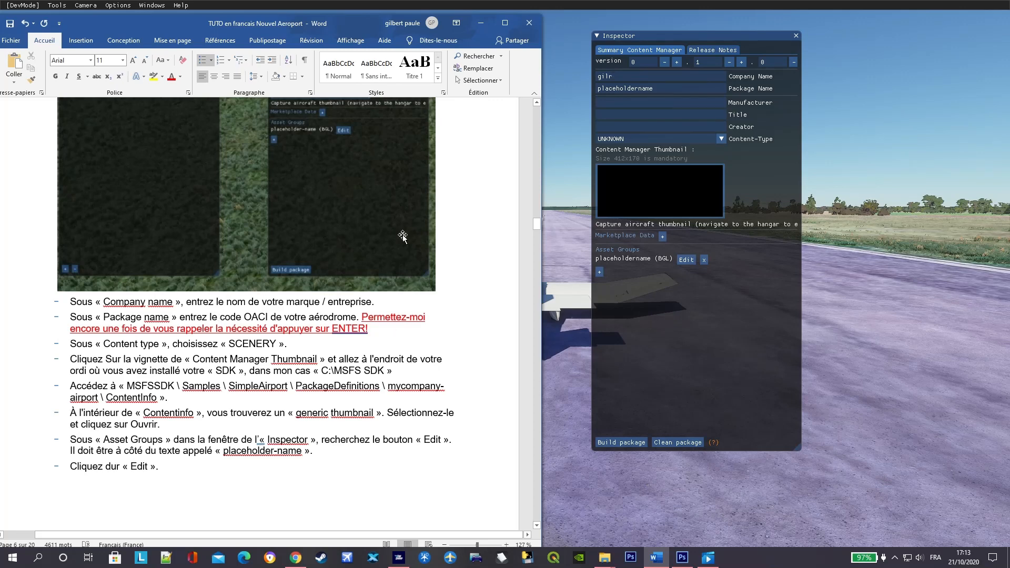
click(626, 79)
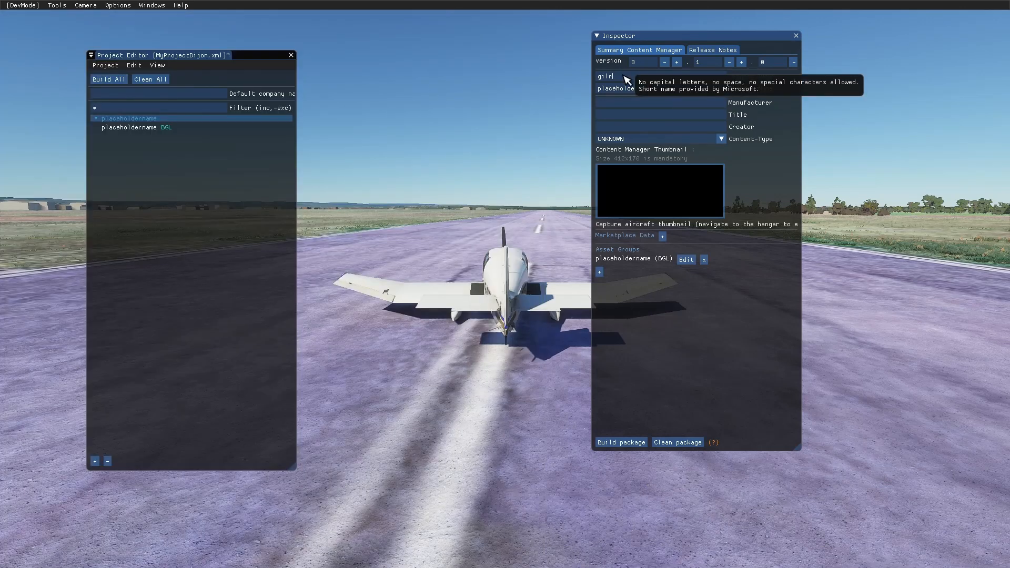
key(Return)
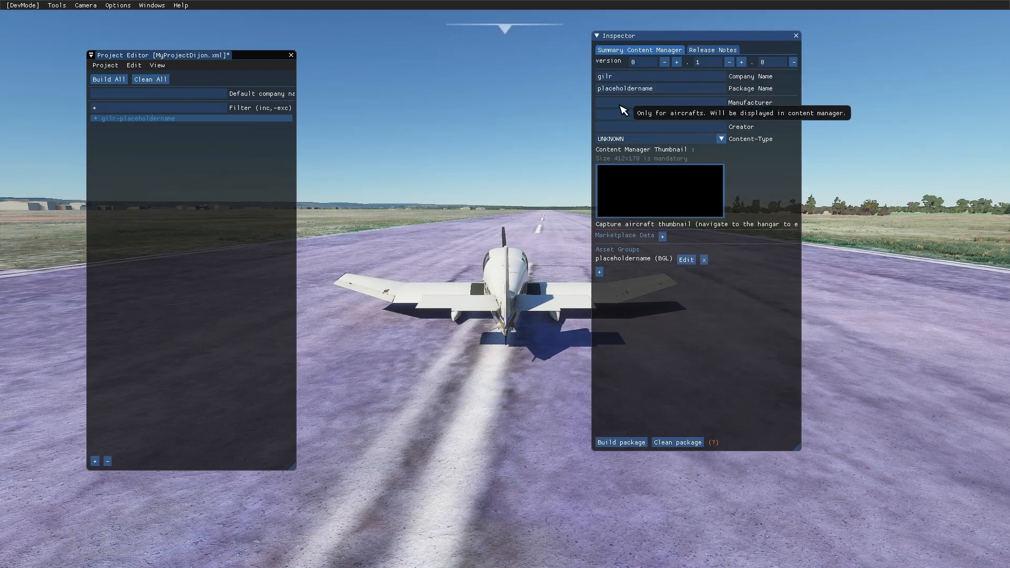
- Check the Word tutorial for the content type and set the package's Content-Type to SCENERY
key(super)
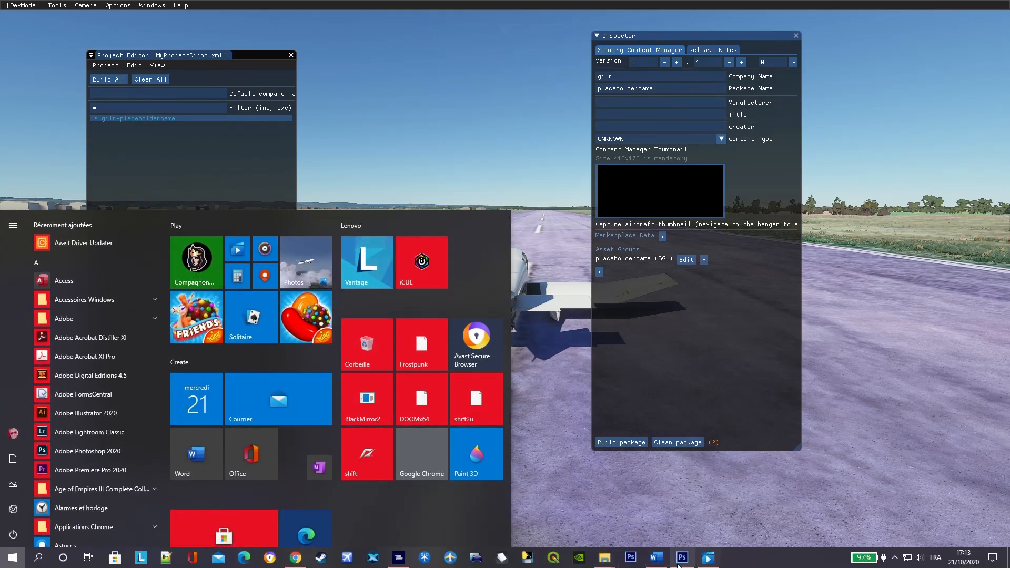
click(656, 557)
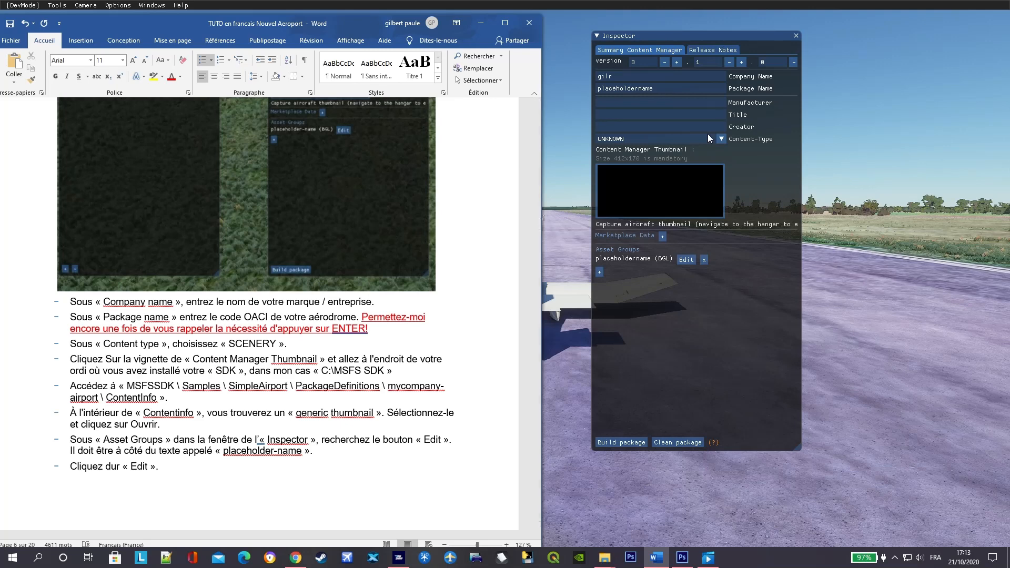
click(721, 139)
click(721, 139)
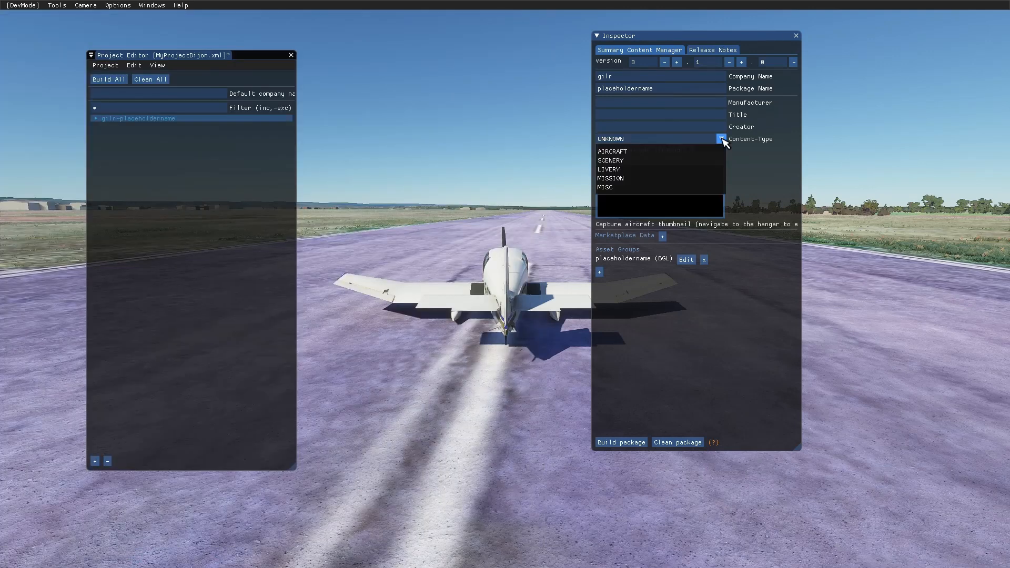
click(620, 162)
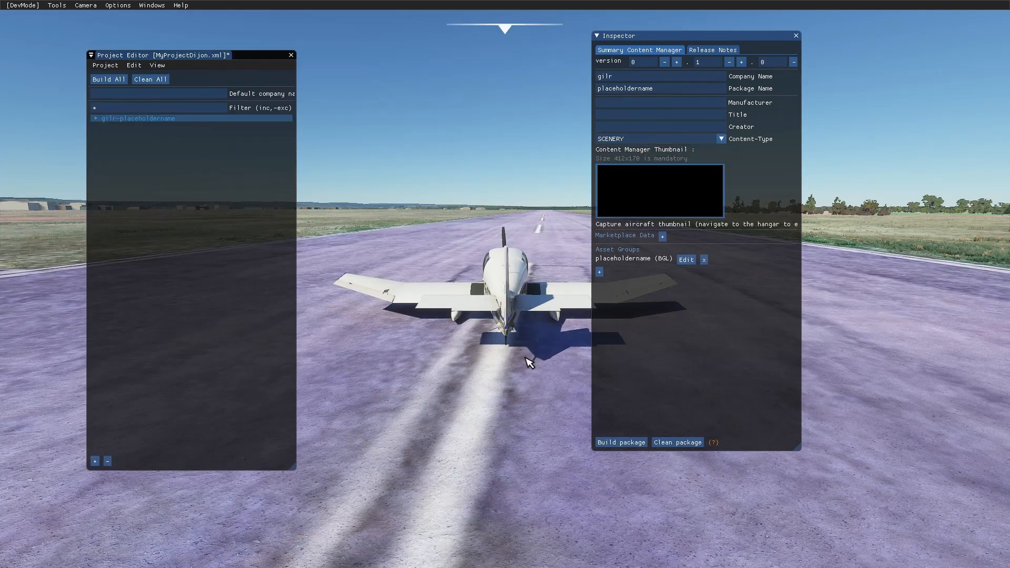
- Switch to the Word tutorial and read where to find the generic Content Manager thumbnail in the SDK folders
key(super)
click(655, 558)
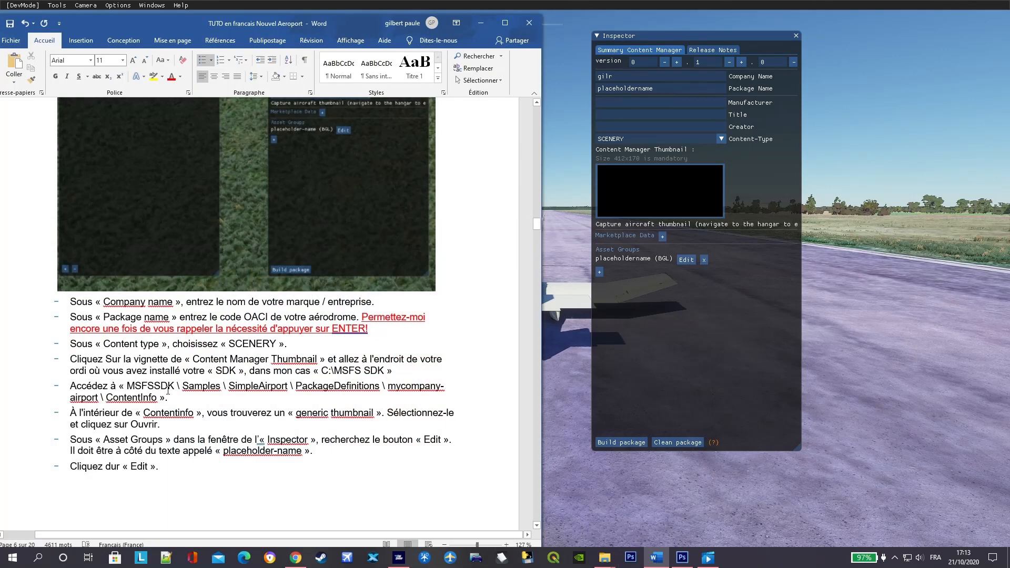
scroll(337, 380, down, 1)
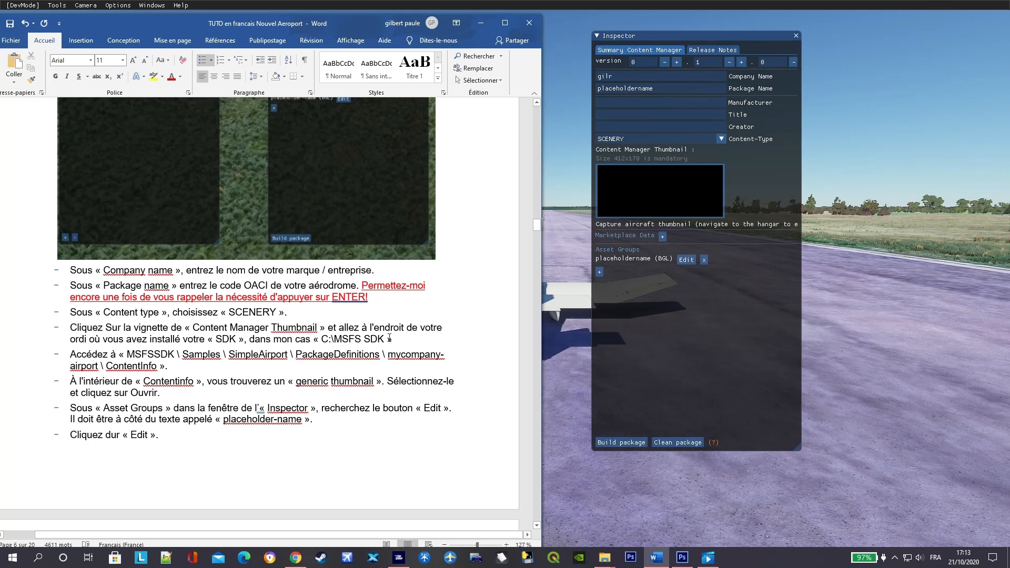
- Load the Content Manager thumbnail from C:\MSFS SDK\Samples\SimpleAirport\PackageDefinitions\mycompany-airport\ContentInfo, using the Thumbnail image
click(652, 190)
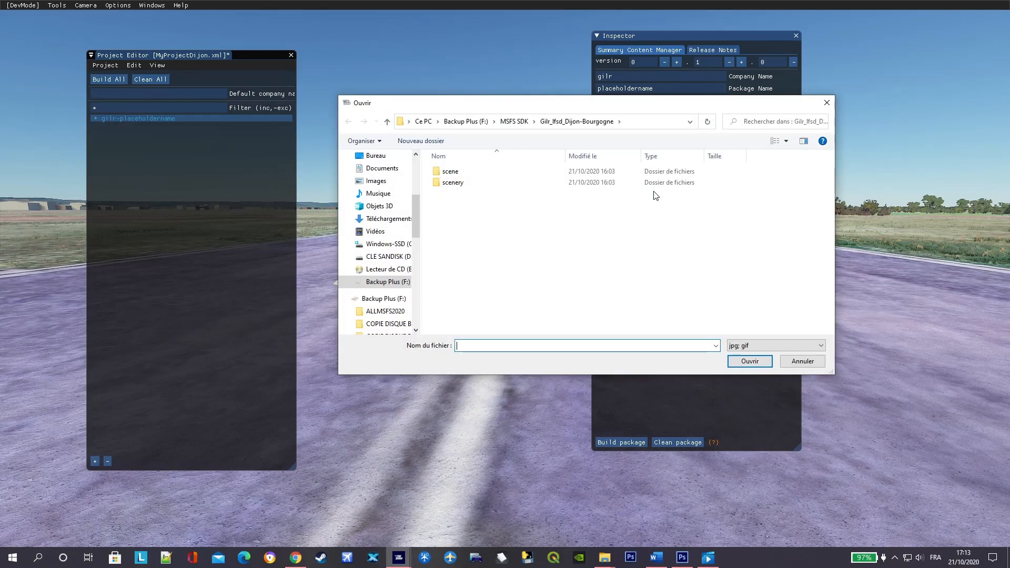
click(398, 246)
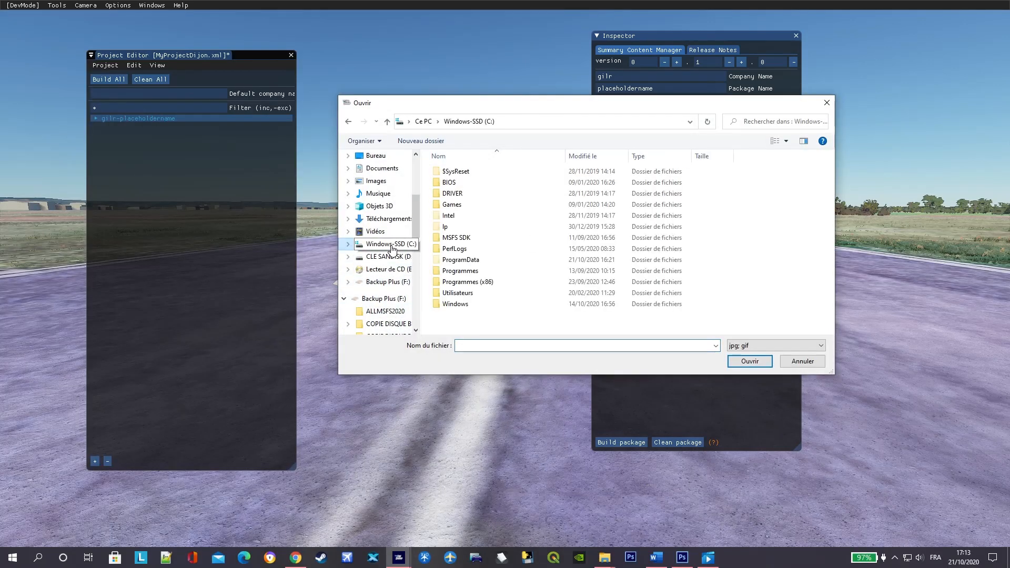
double_click(486, 239)
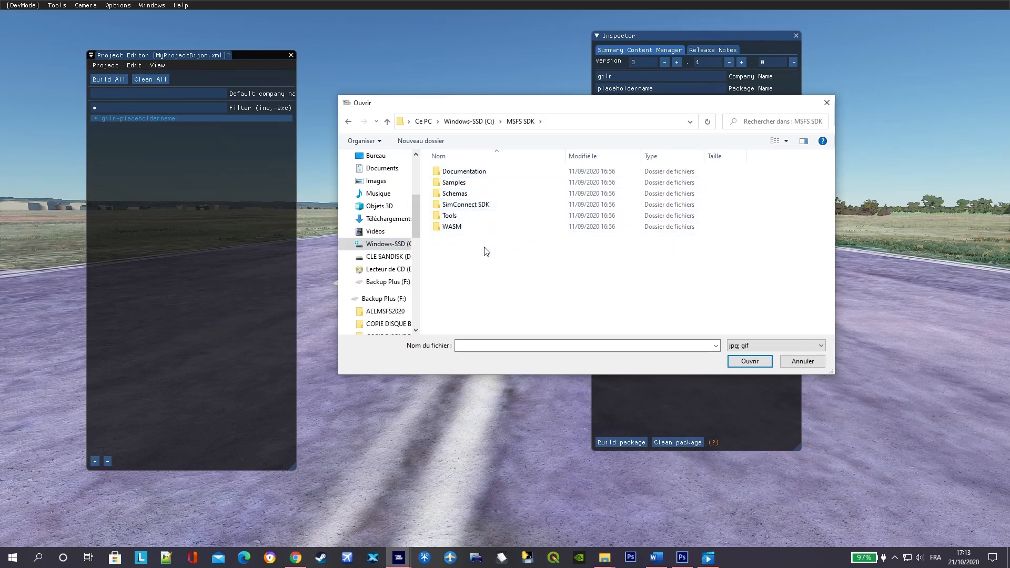
double_click(483, 183)
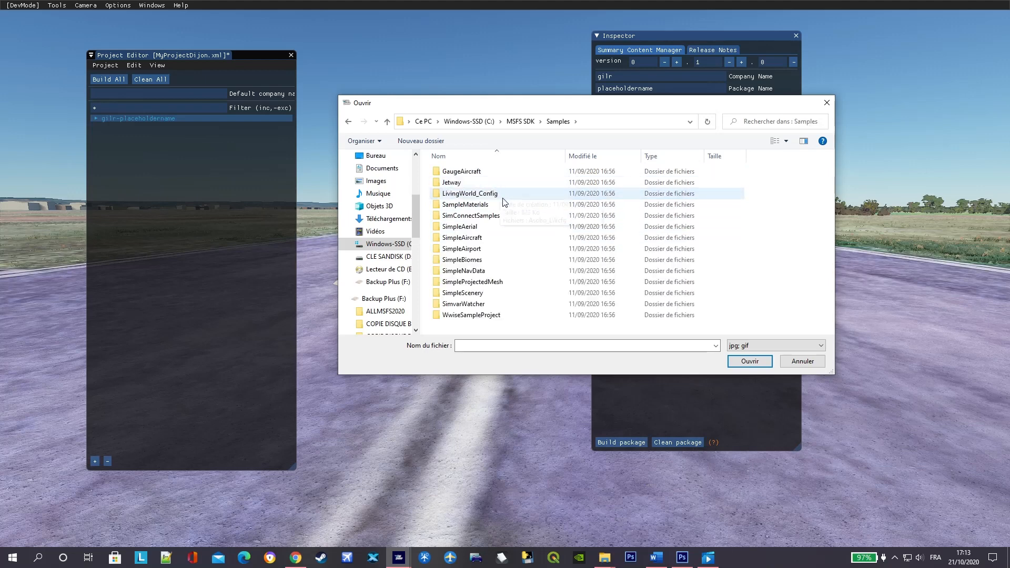
double_click(461, 249)
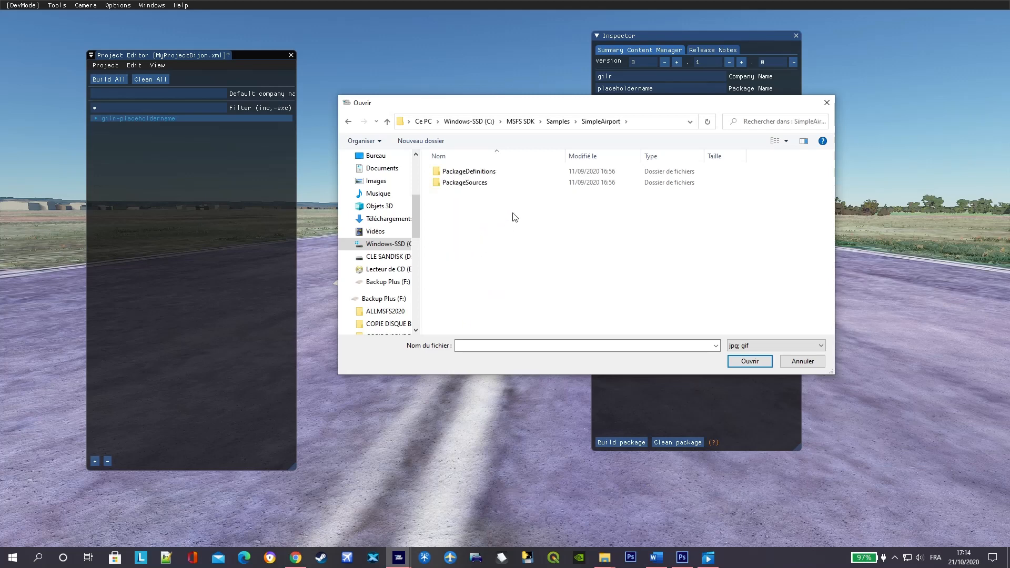
double_click(508, 174)
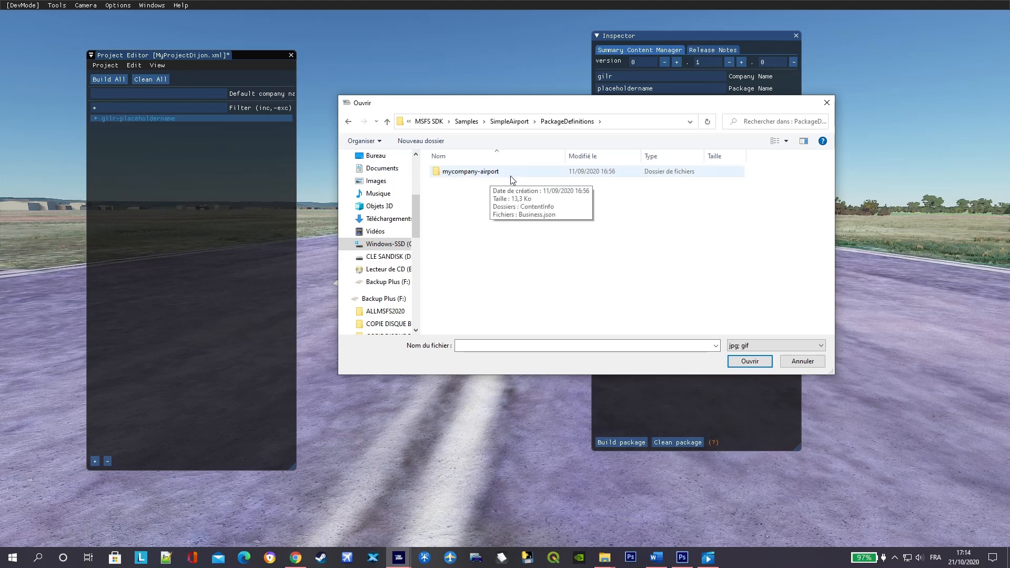
double_click(517, 174)
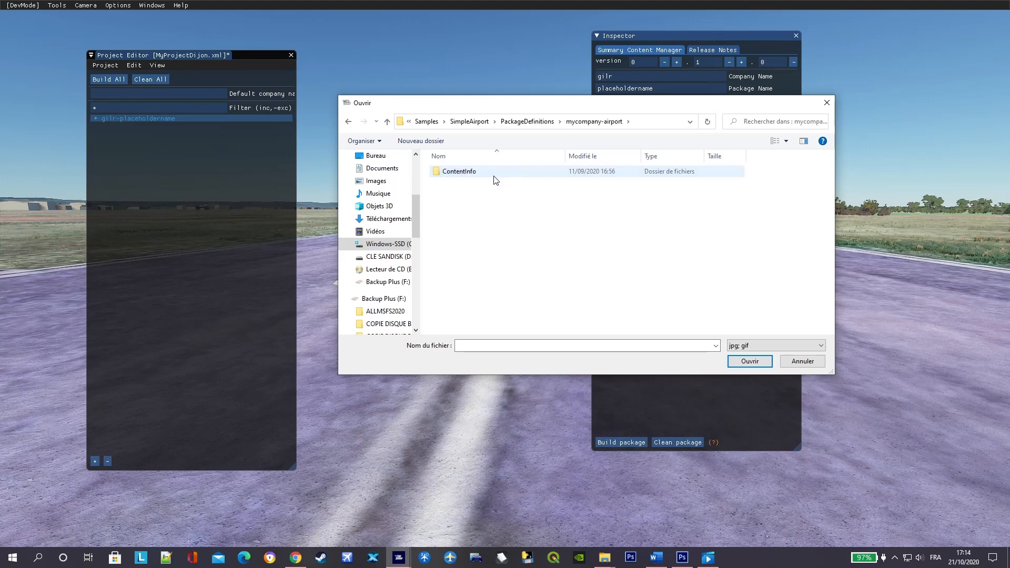
double_click(492, 173)
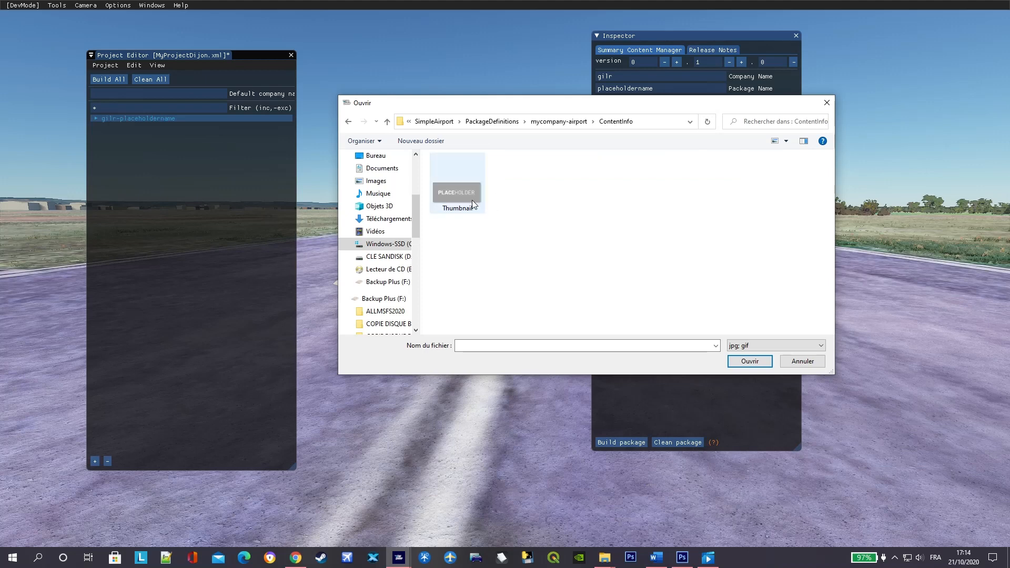
click(463, 198)
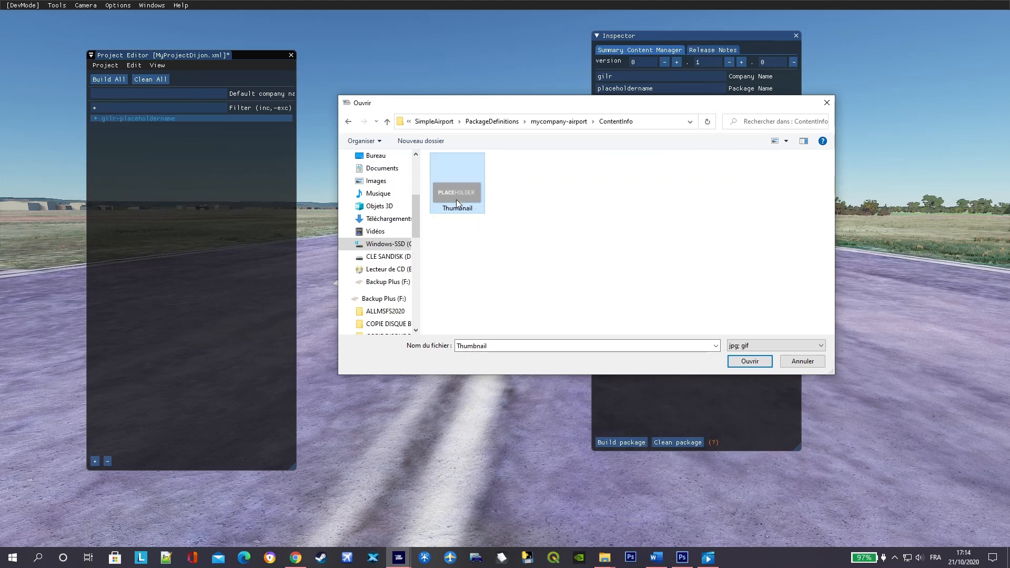
click(749, 361)
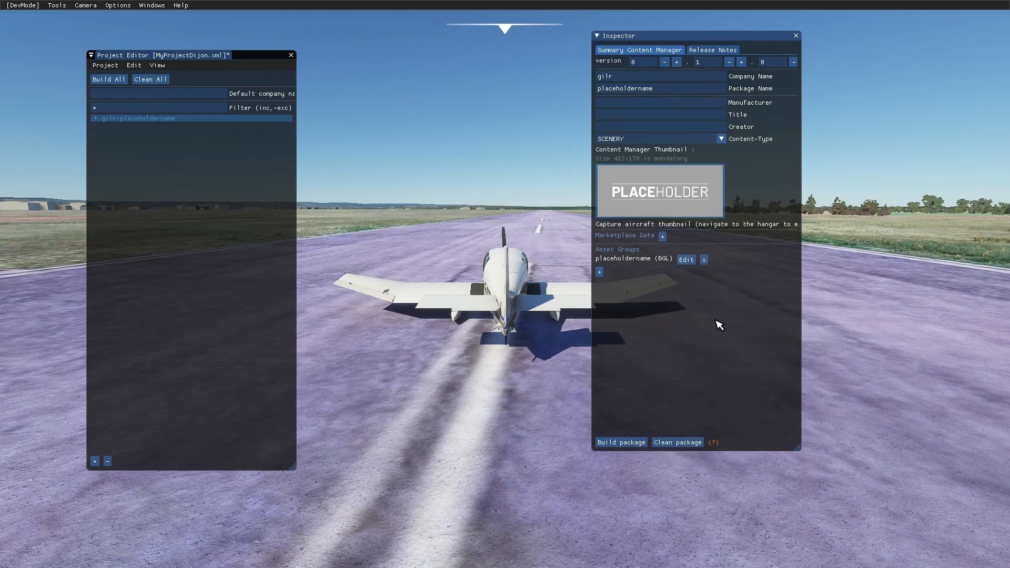
- Switch to the Word tutorial and read the instructions for editing the package's asset group
key(super)
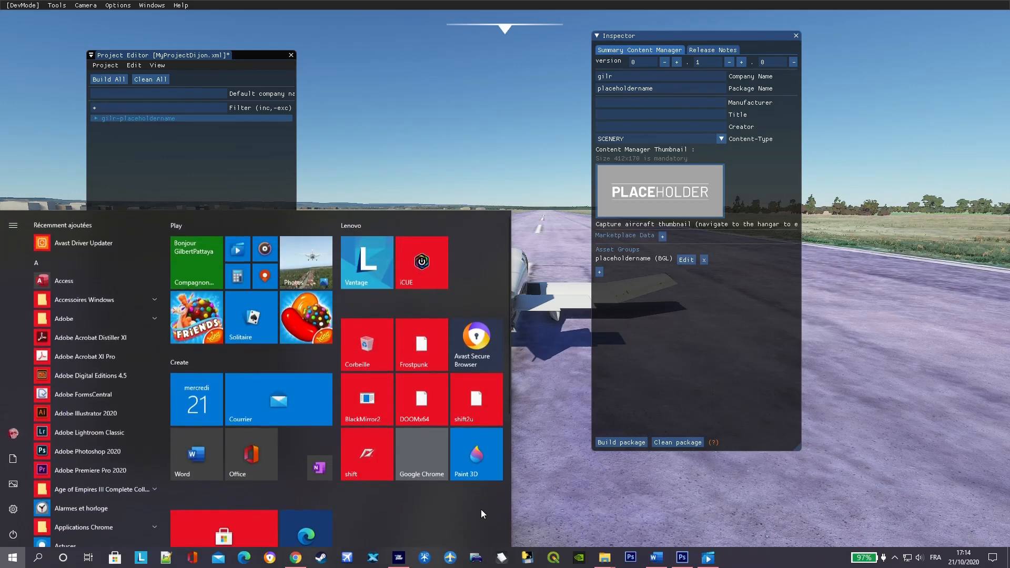
click(655, 557)
scroll(465, 430, down, 1)
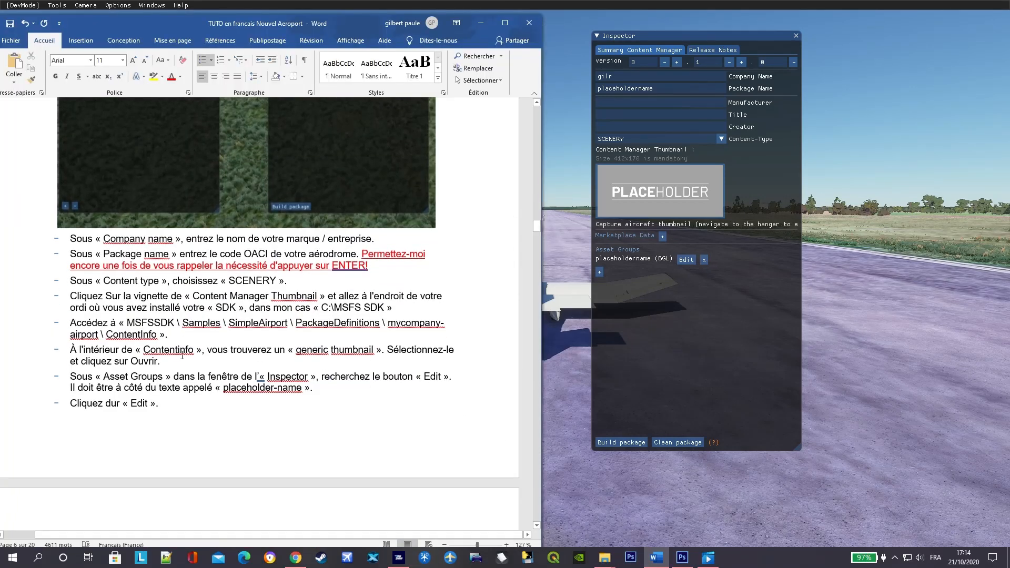
scroll(215, 351, down, 2)
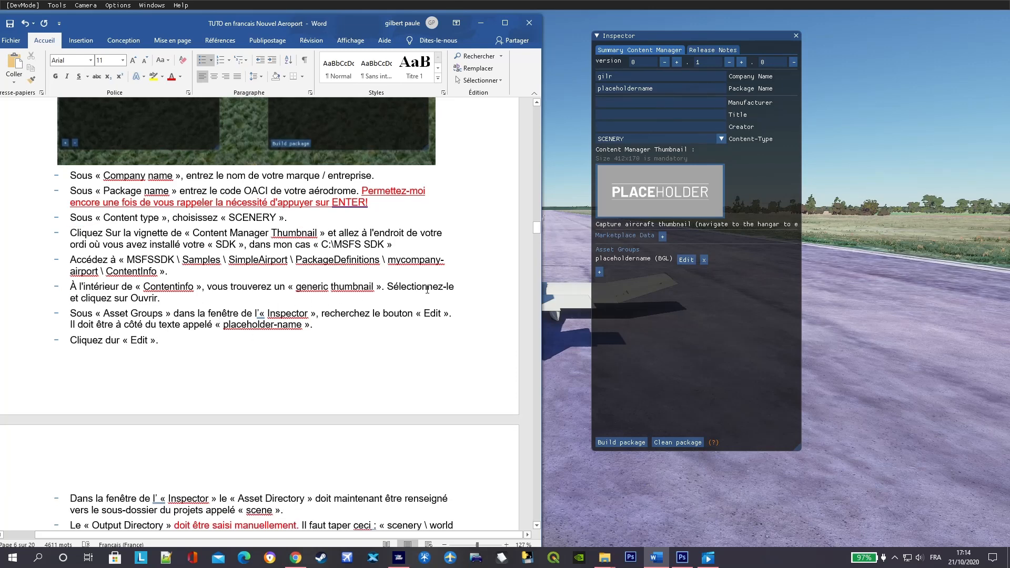
scroll(299, 319, down, 1)
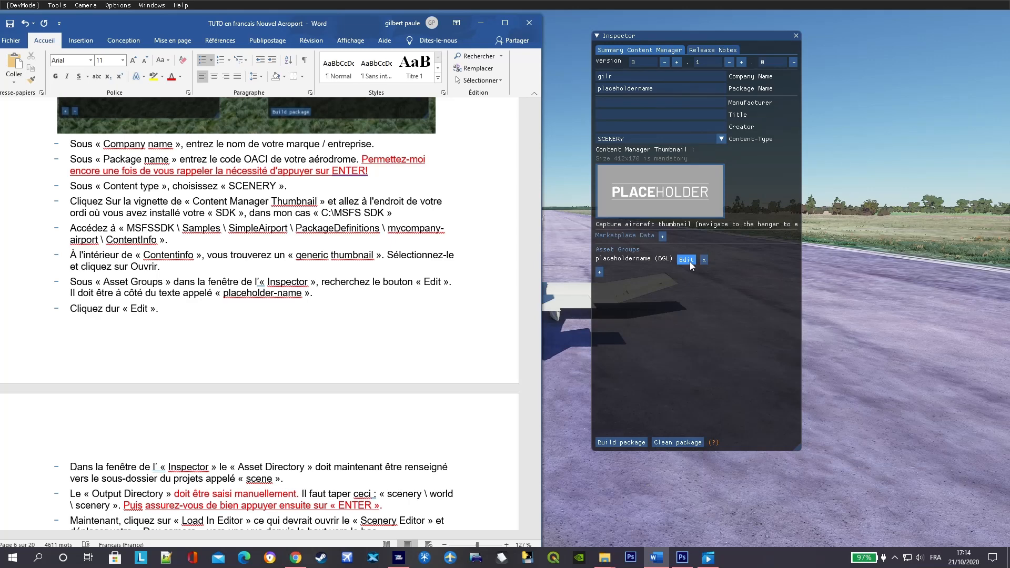
- Correct "dur" to "sur" in the tutorial's "Cliquez dur « Edit »" line and save the document
click(111, 309)
key(BackSpace)
text(s)
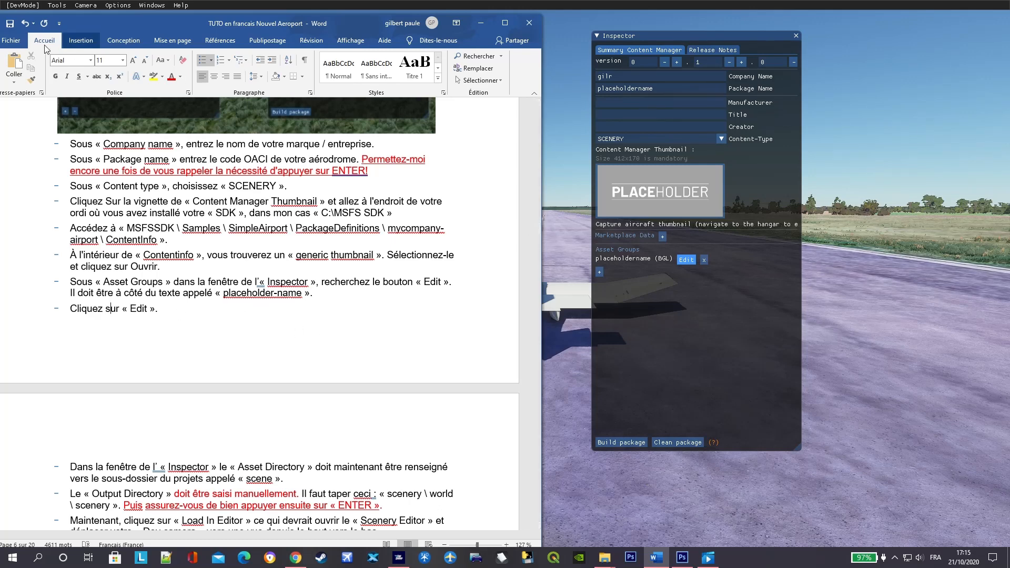
click(12, 41)
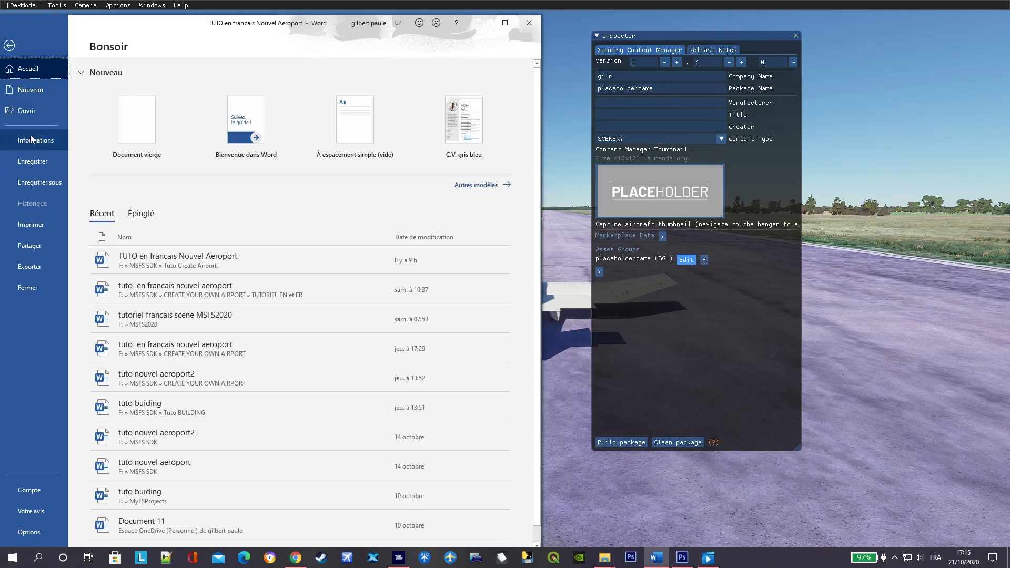
click(36, 159)
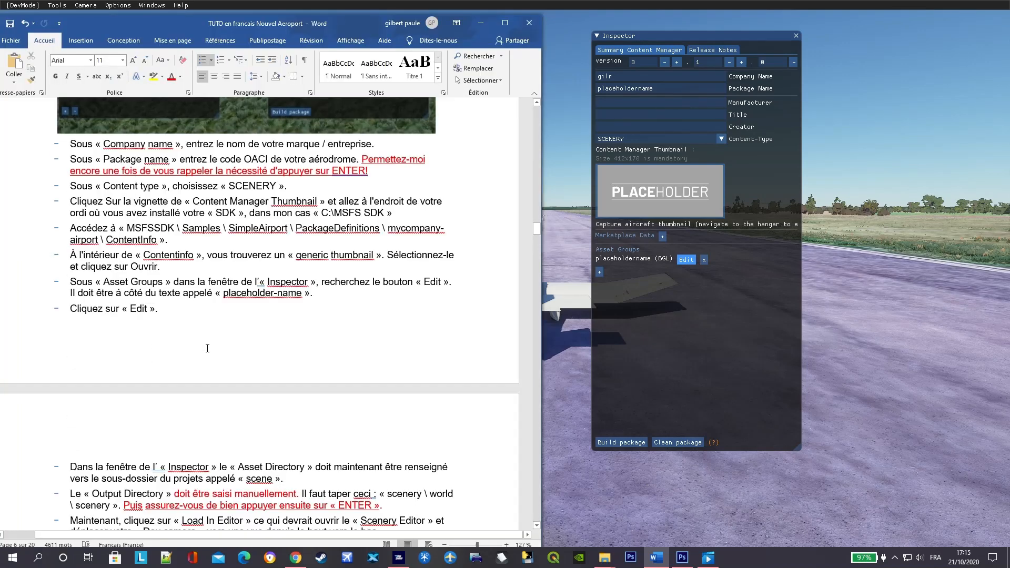
- Open the placeholdername BGL asset group for editing in the Inspector and check its directory instructions in the Word tutorial
scroll(179, 352, down, 5)
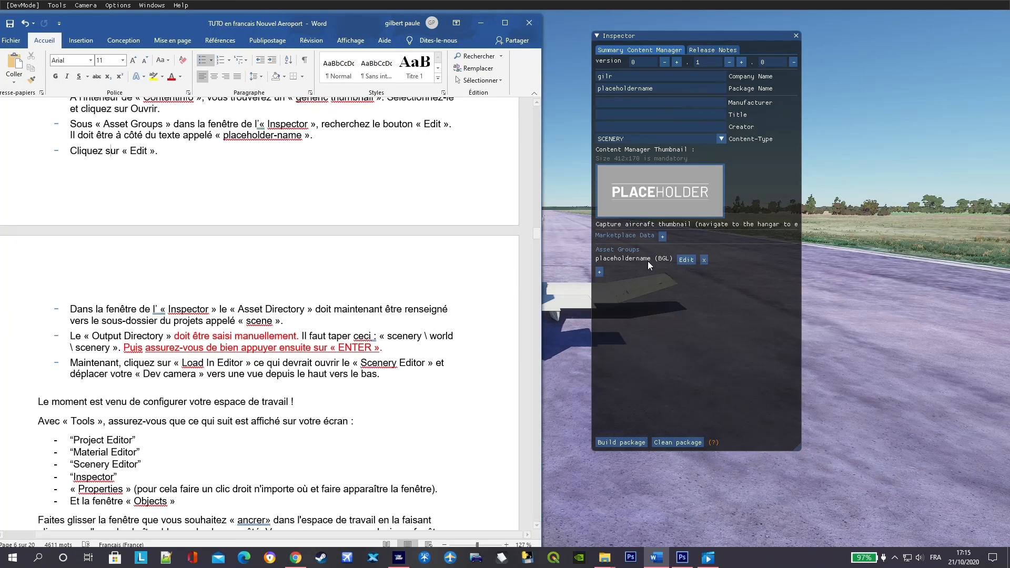
click(685, 259)
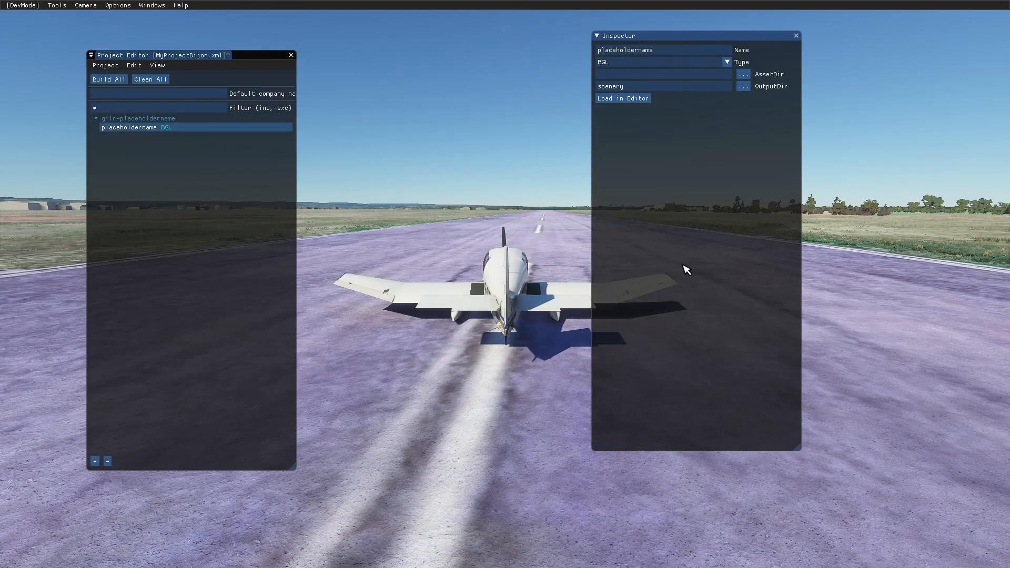
key(super)
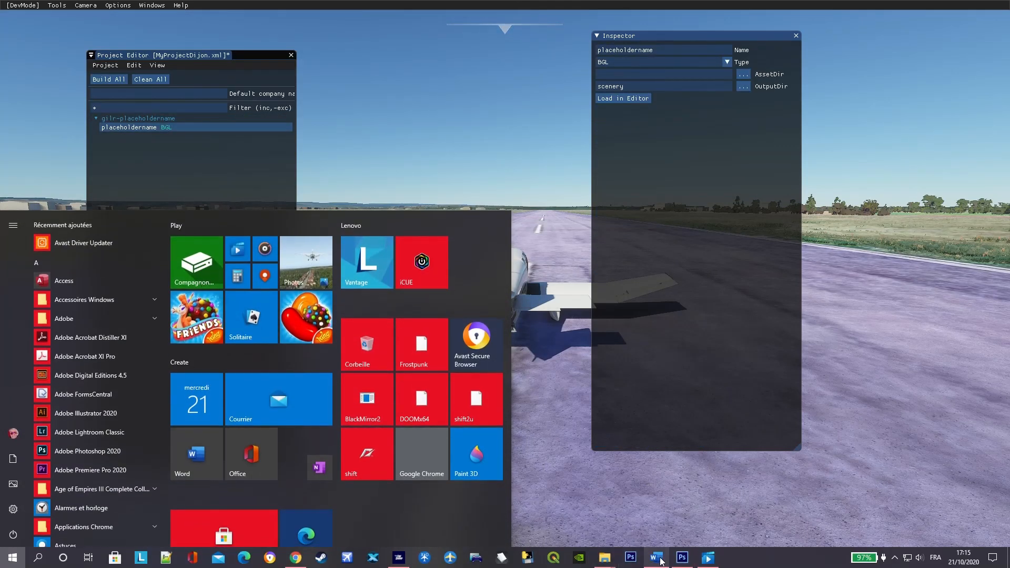
click(656, 558)
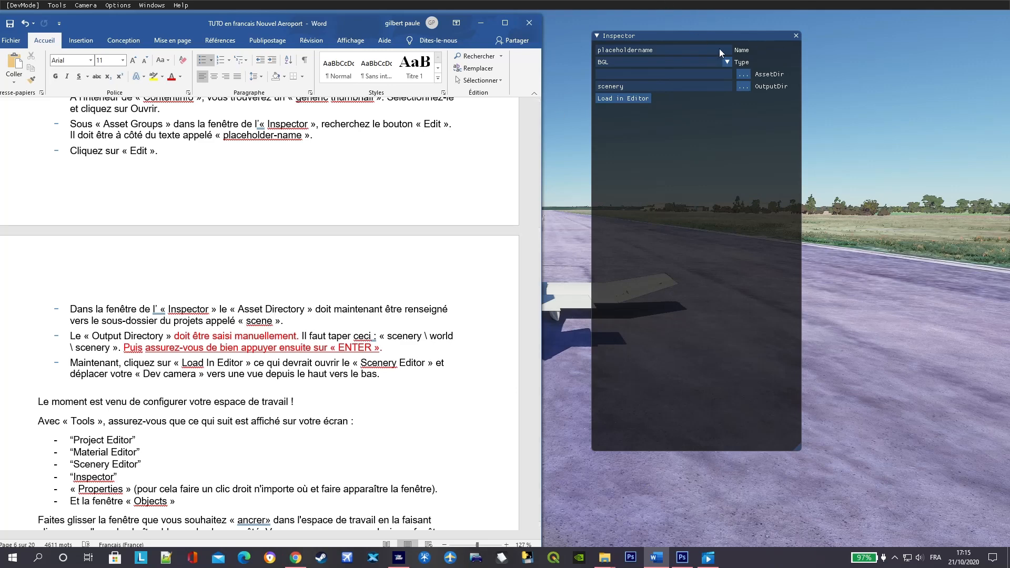
- Set the asset group's AssetDir to the scene folder in F:\MSFS SDK\Gilr_lfsd_Dijon-Bourgogne
click(745, 74)
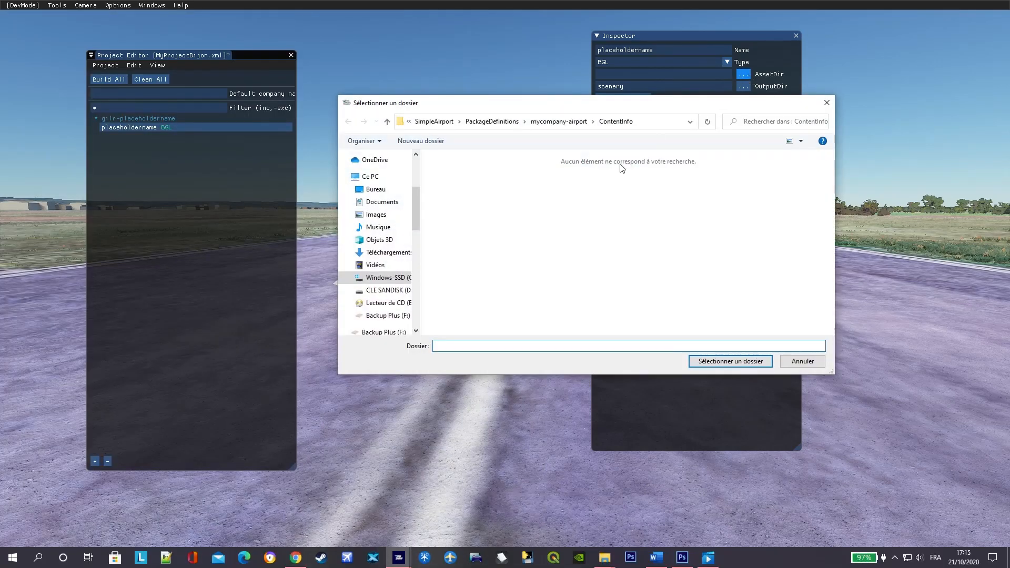
click(391, 316)
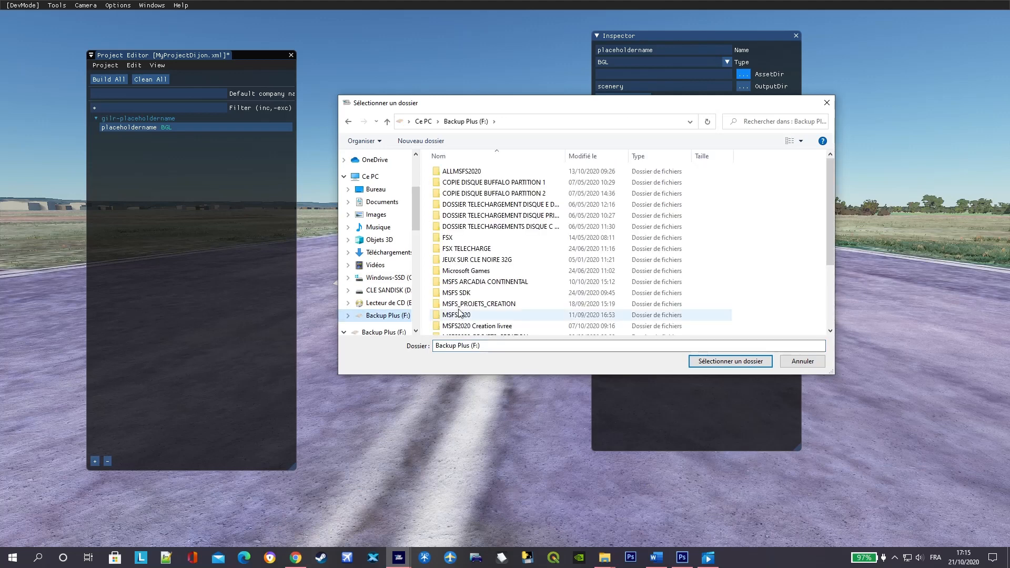
double_click(457, 293)
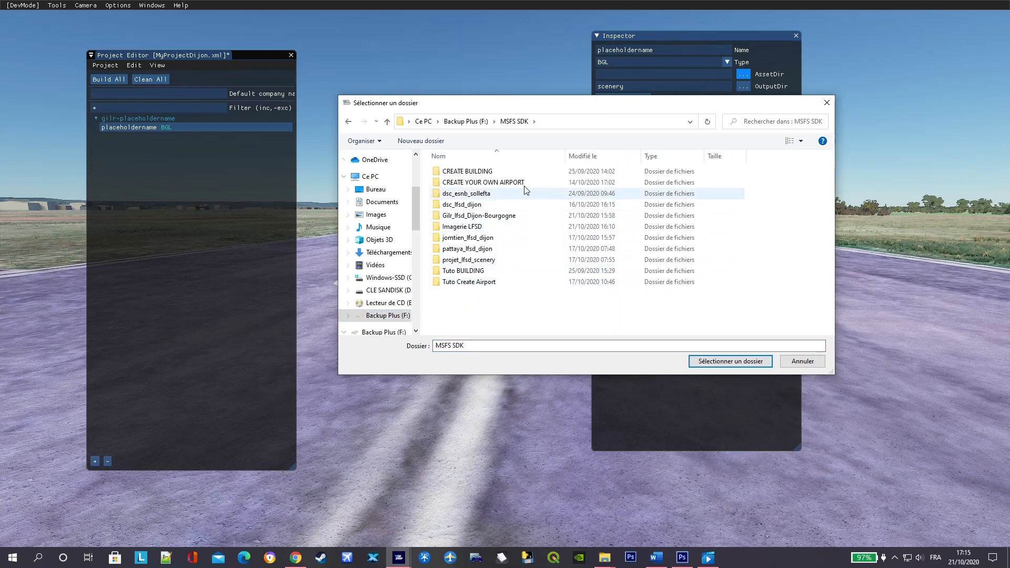
double_click(486, 216)
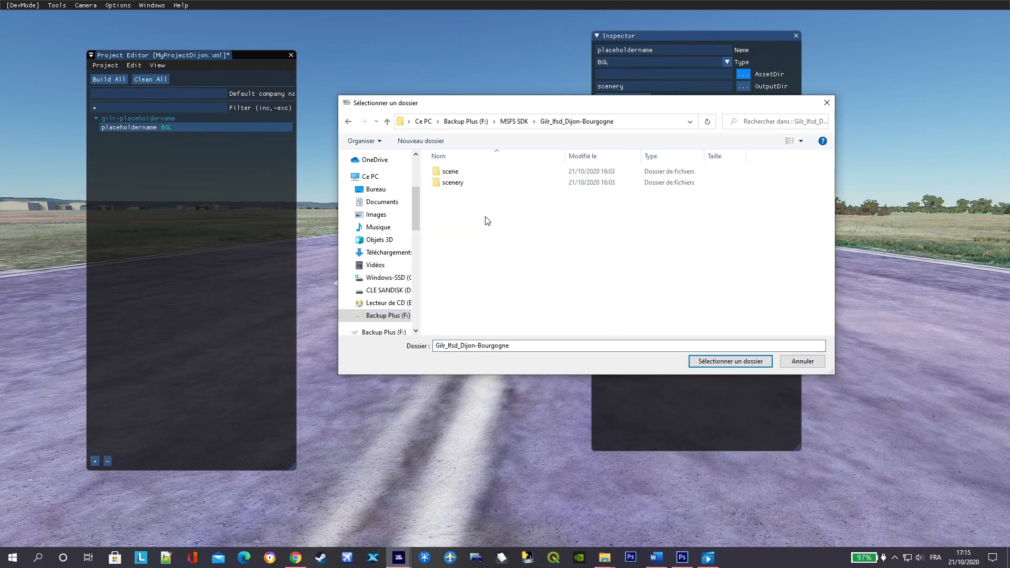
click(481, 175)
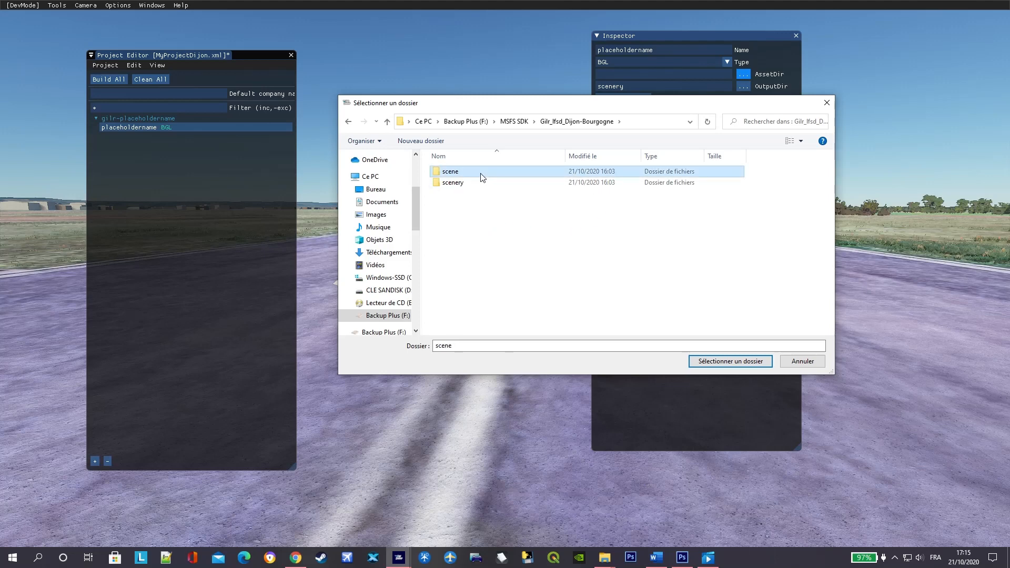
double_click(481, 174)
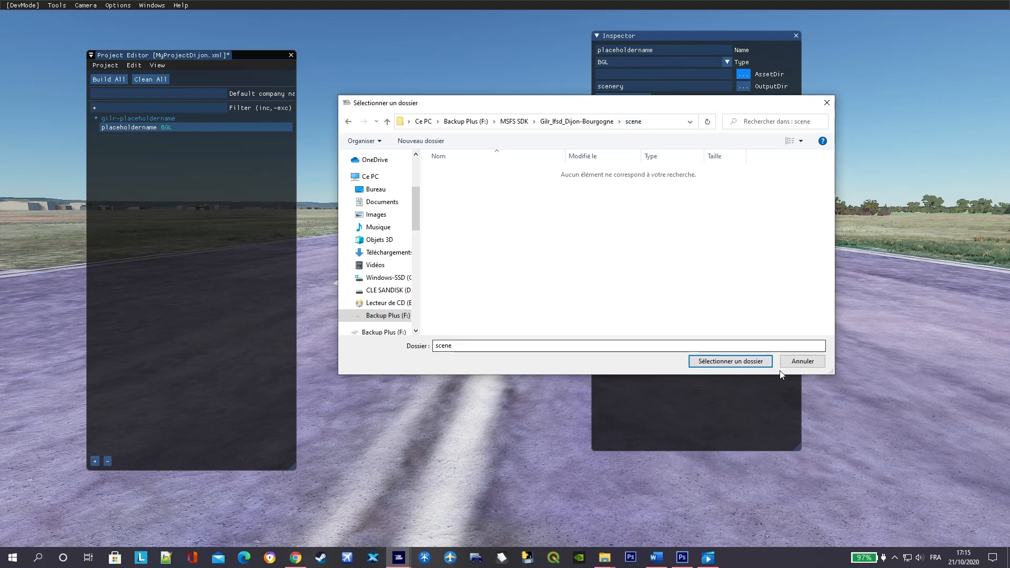
click(754, 364)
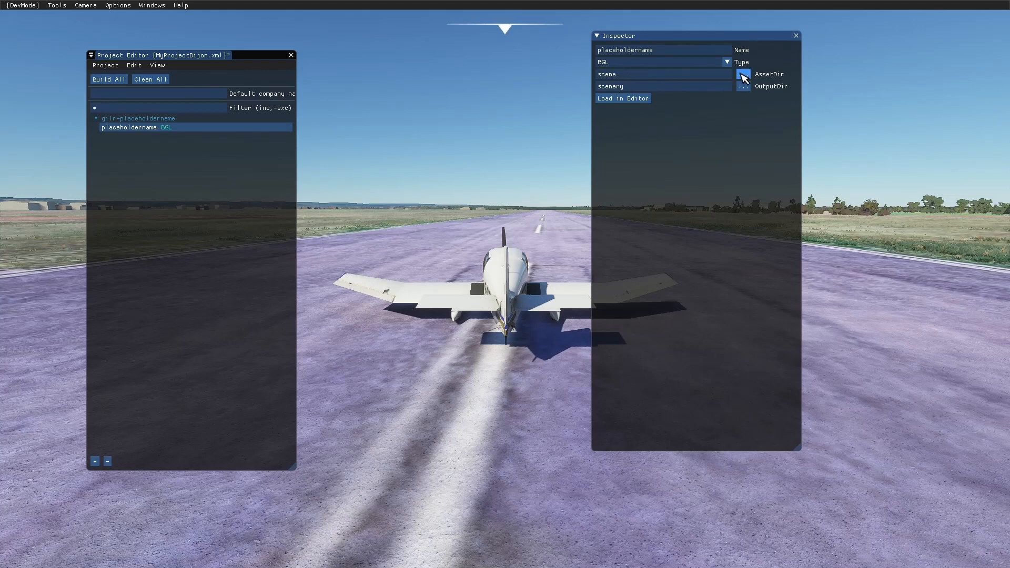
click(627, 78)
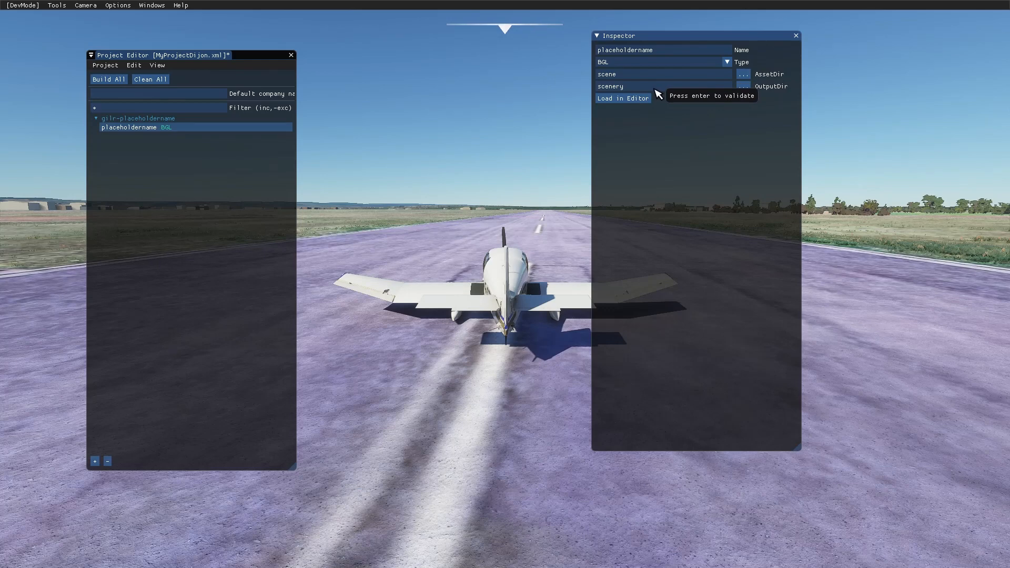
- Check the Word tutorial for the output directory and set the asset group's OutputDir to scenery\world\scenery
key(super)
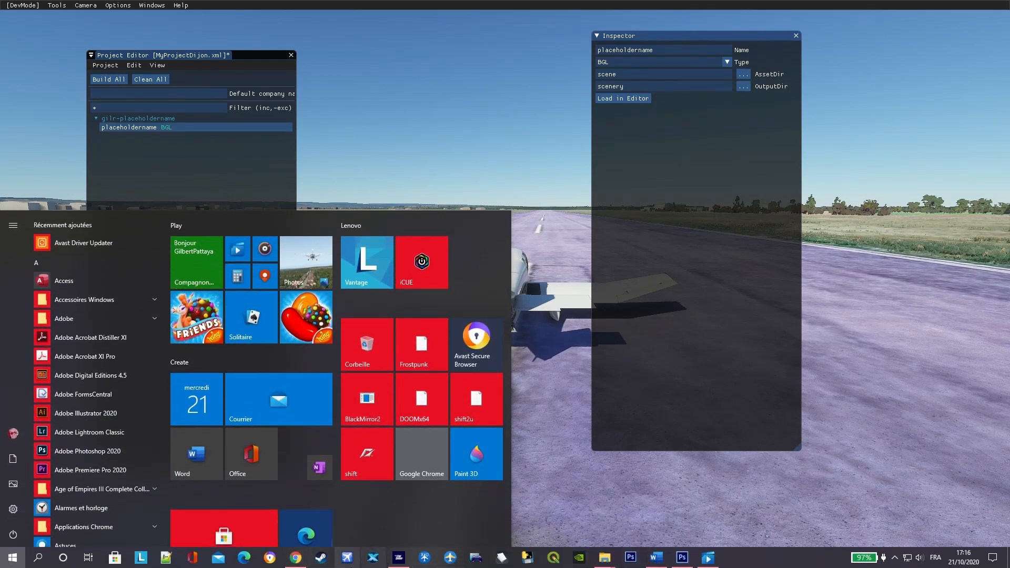
click(656, 557)
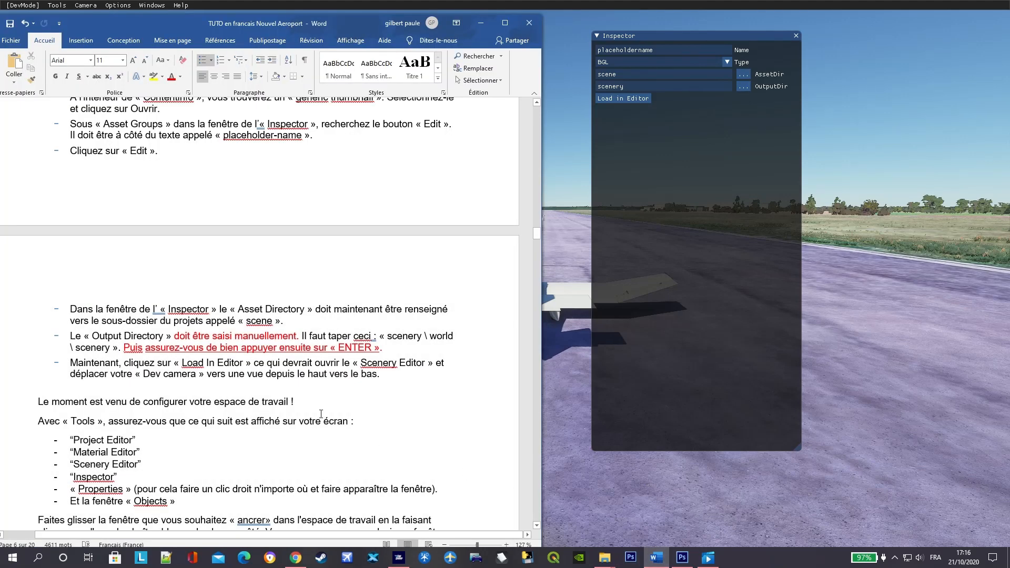
scroll(360, 392, down, 1)
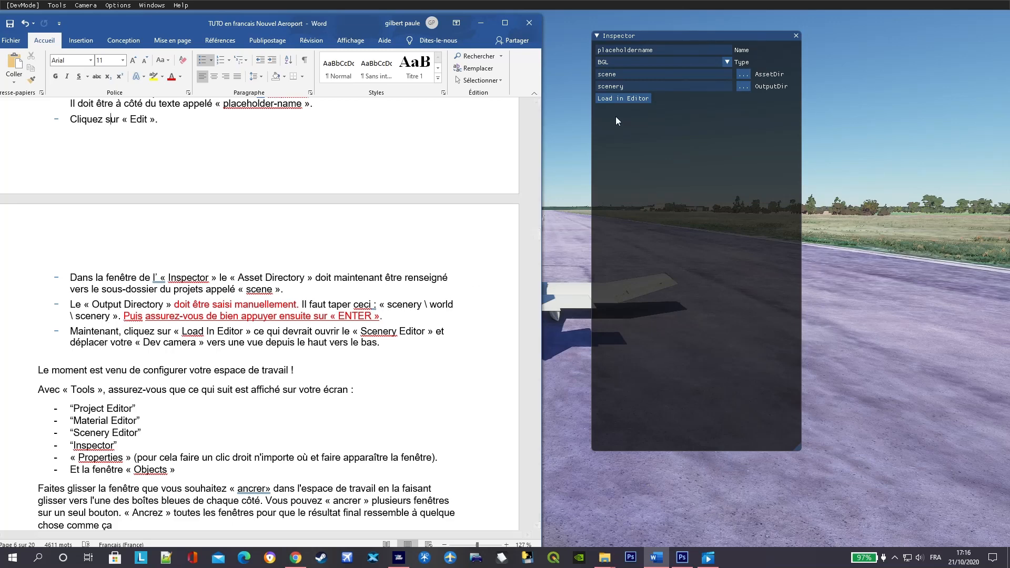
click(633, 89)
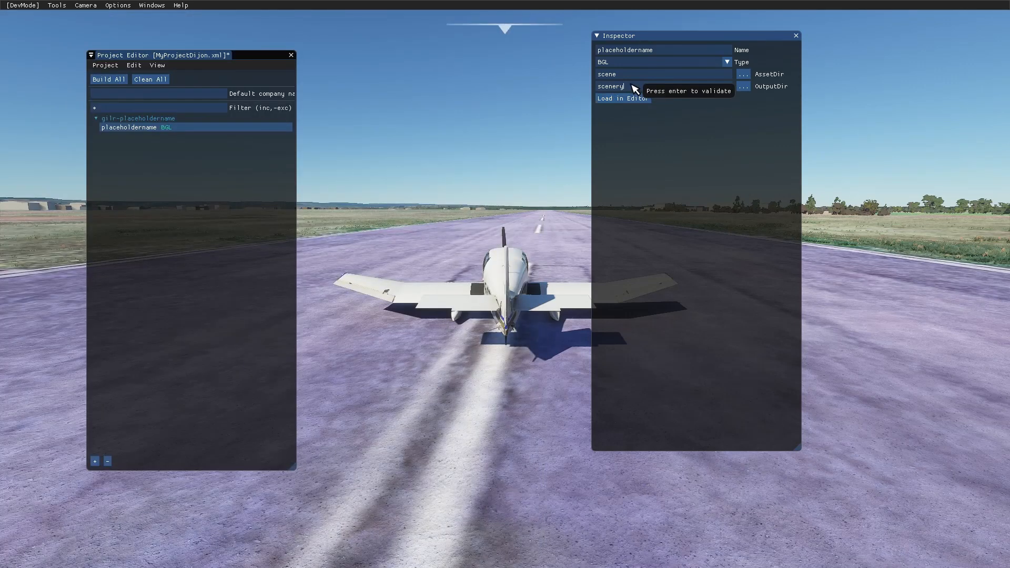
key(BackSpace)
key(BackSpace)
key(BackSpace)
key(BackSpace)
key(BackSpace)
key(BackSpace)
key(BackSpace)
text(scenery)
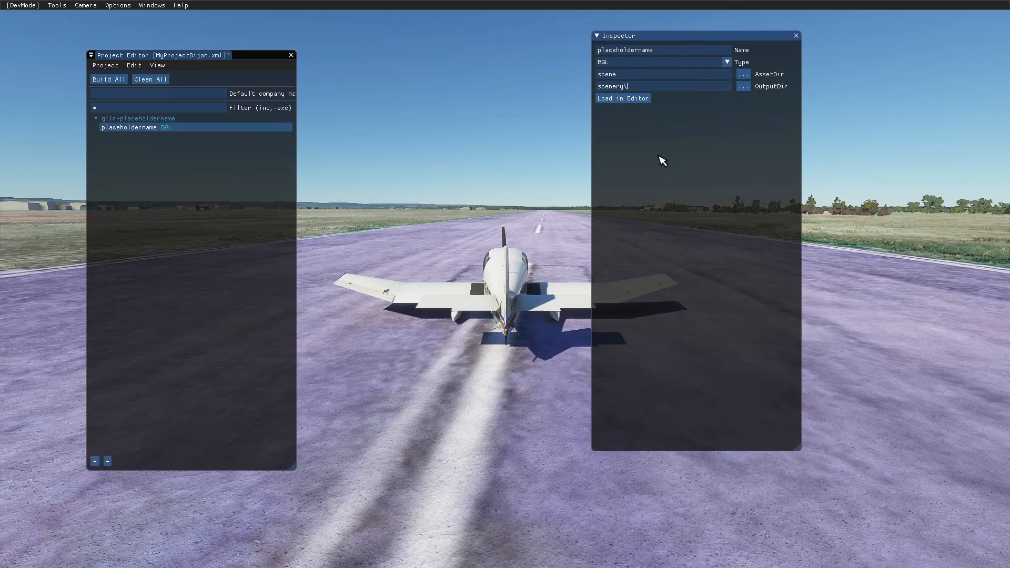
text(orld\scenery)
- Switch back to the Word tutorial to read the instruction on loading the asset group in the editor
key(super)
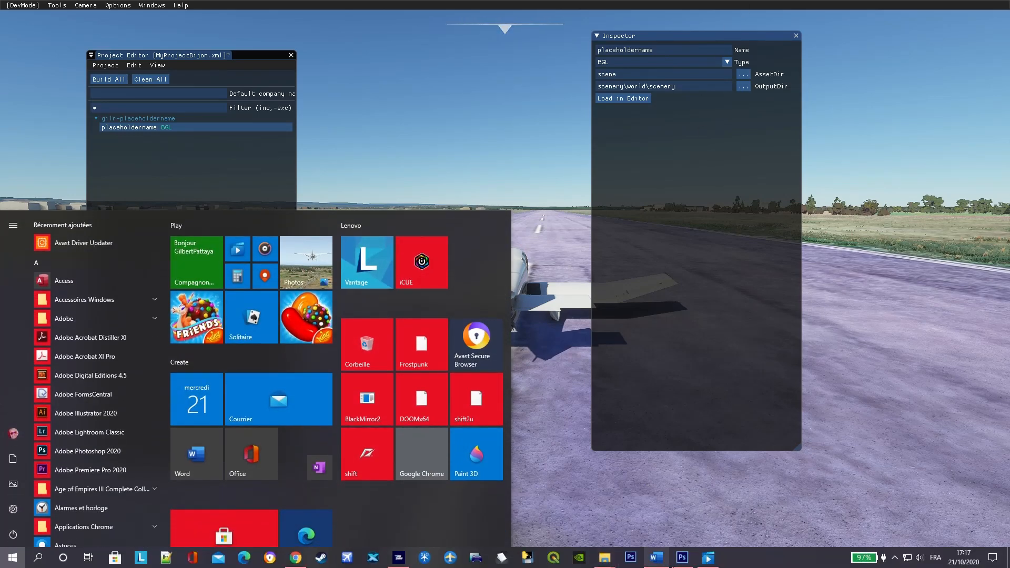
click(656, 558)
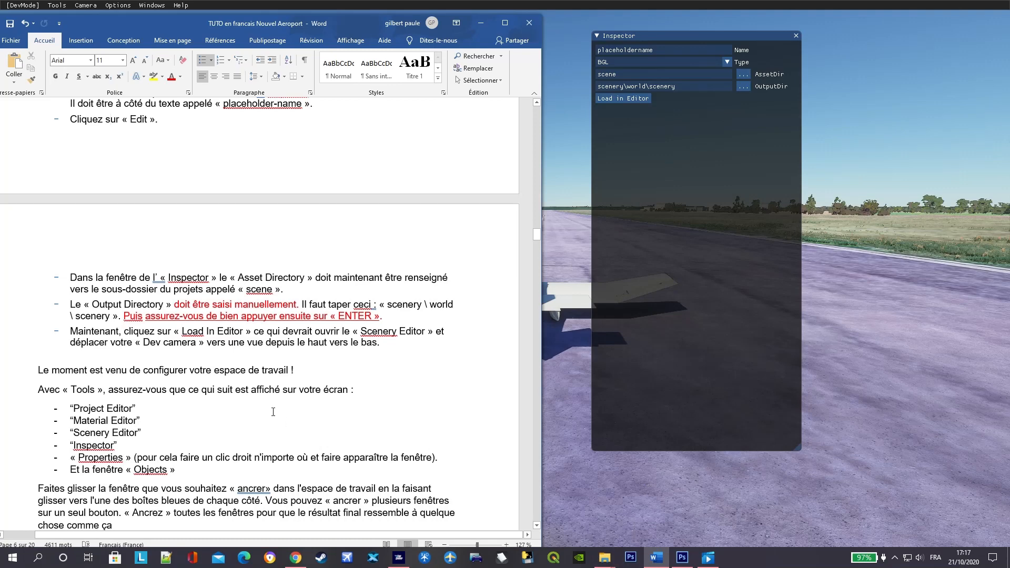
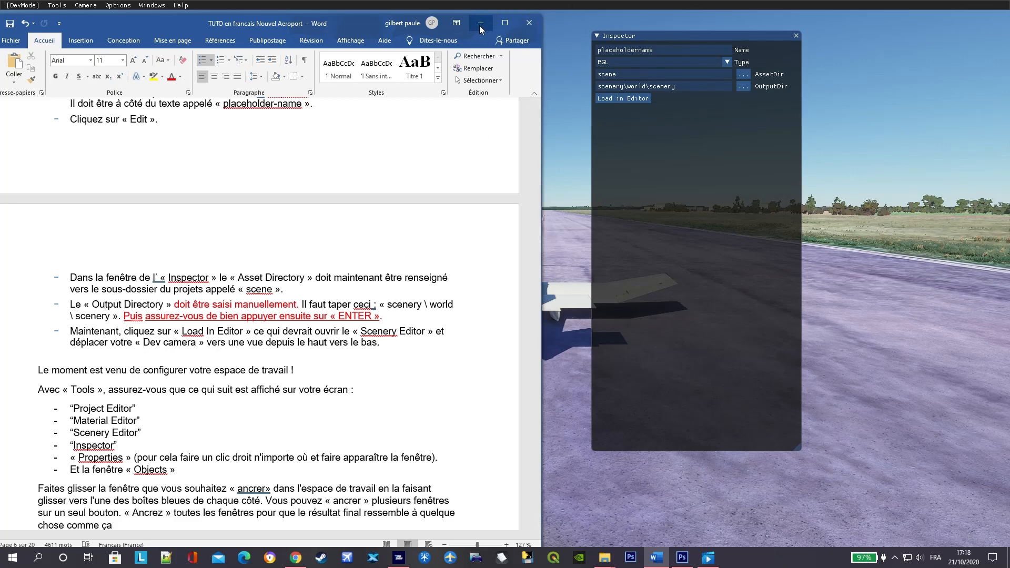
- Switch back to the simulator, load the placeholdername asset group in the editor, and separate the overlapping Scenery Editor and Properties windows
click(479, 26)
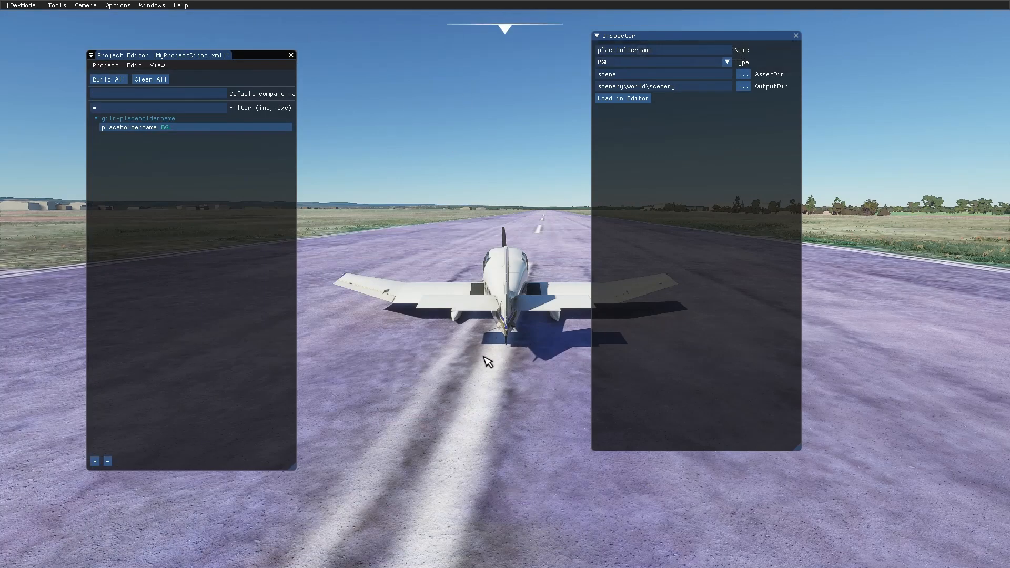
click(637, 101)
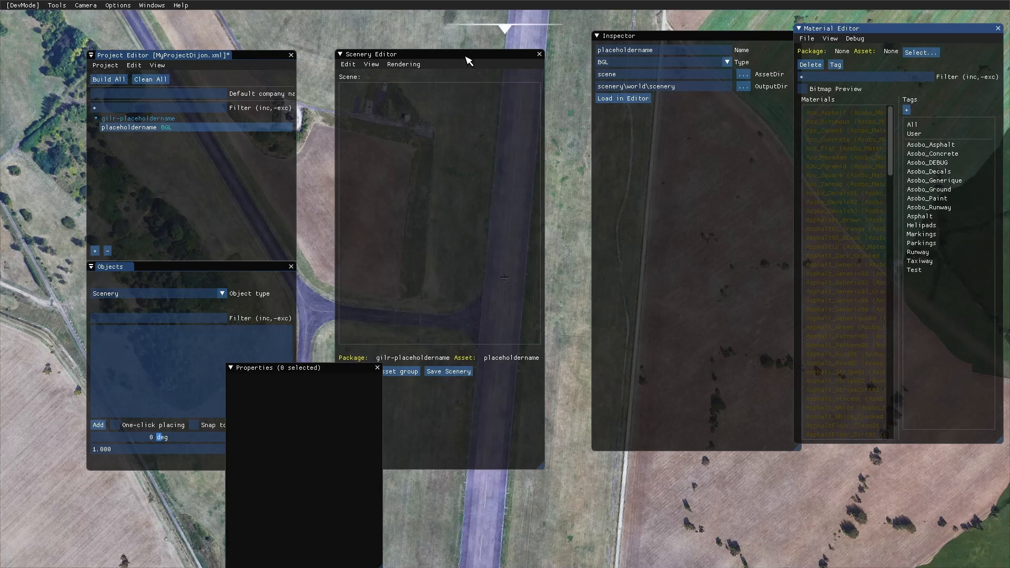
drag(466, 57, 519, 371)
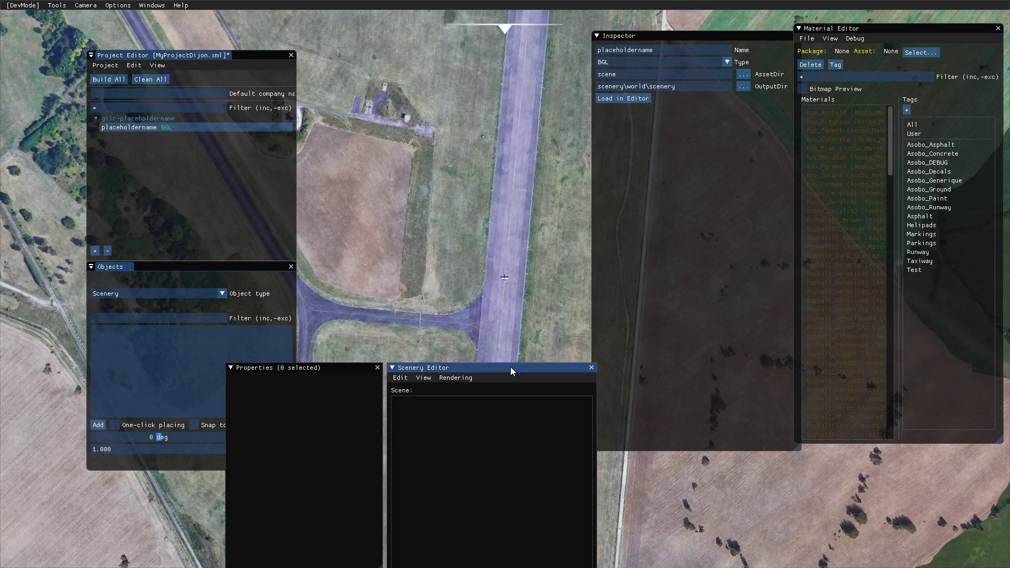
drag(511, 367, 442, 54)
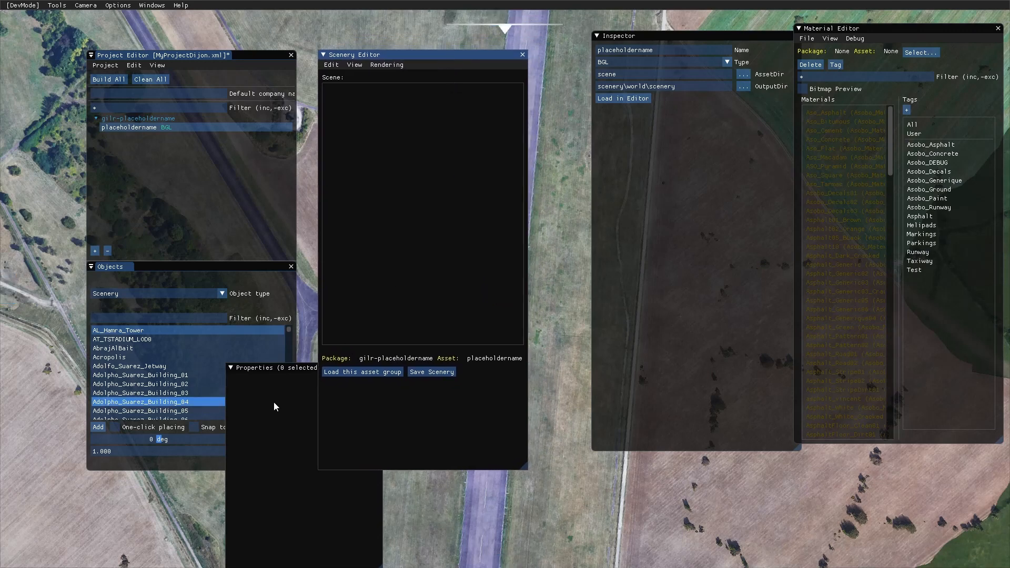
click(257, 368)
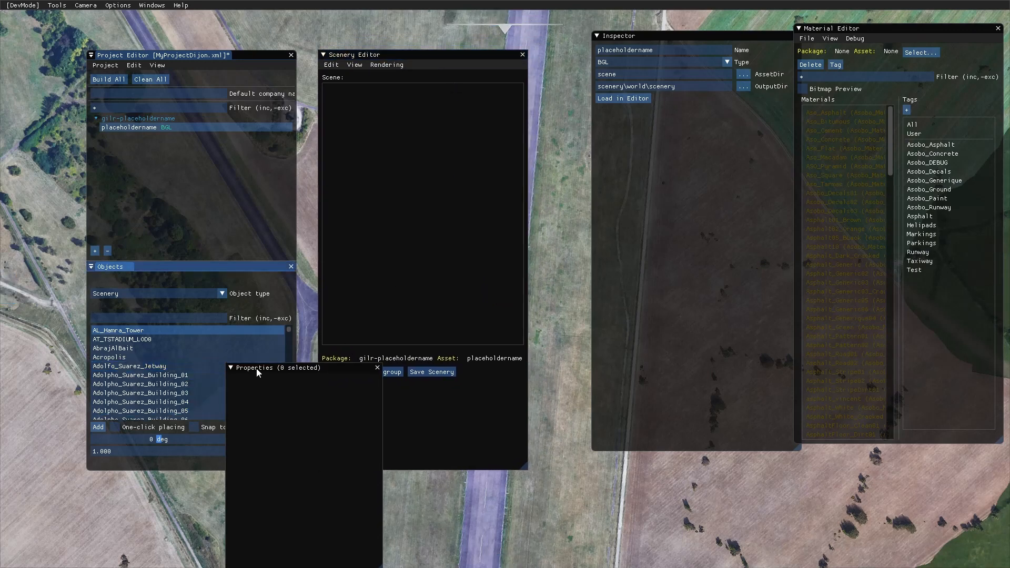
drag(335, 368, 486, 443)
drag(380, 454, 352, 491)
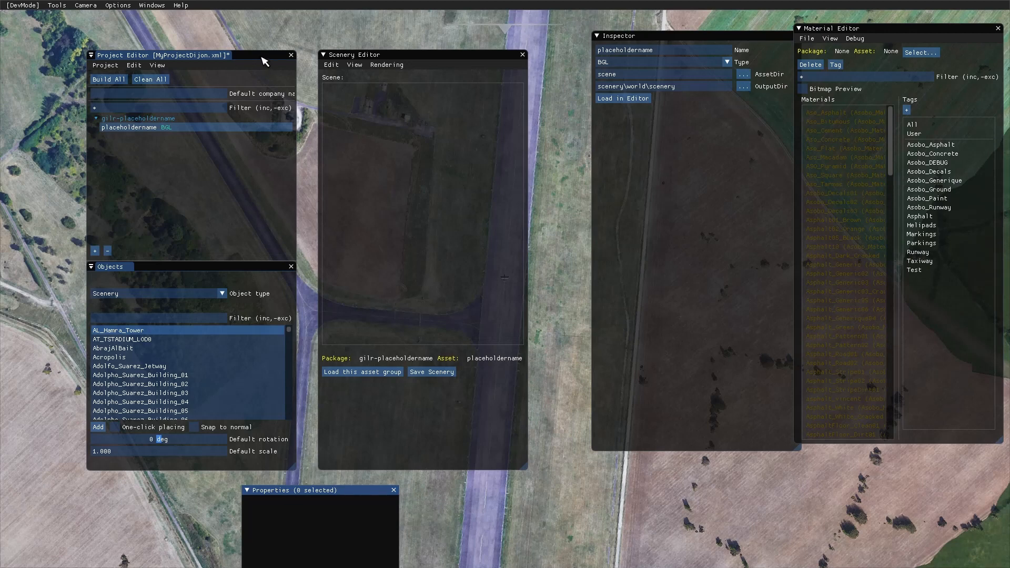
- Dock the Project Editor as a narrow column along the workspace's left edge, moving the Scenery Editor out of the way
drag(264, 62, 200, 30)
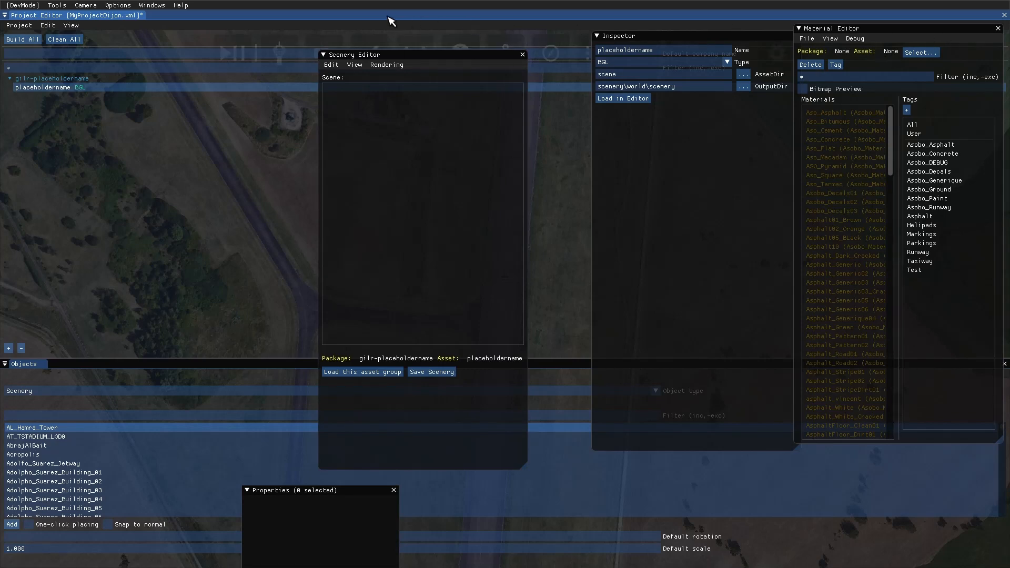
drag(391, 21, 7, 290)
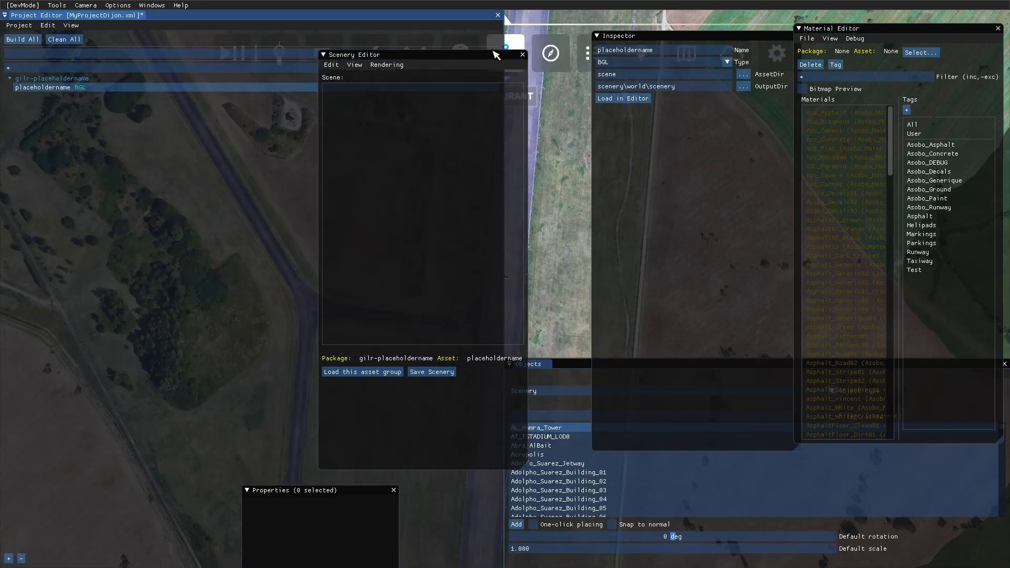
drag(453, 57, 706, 65)
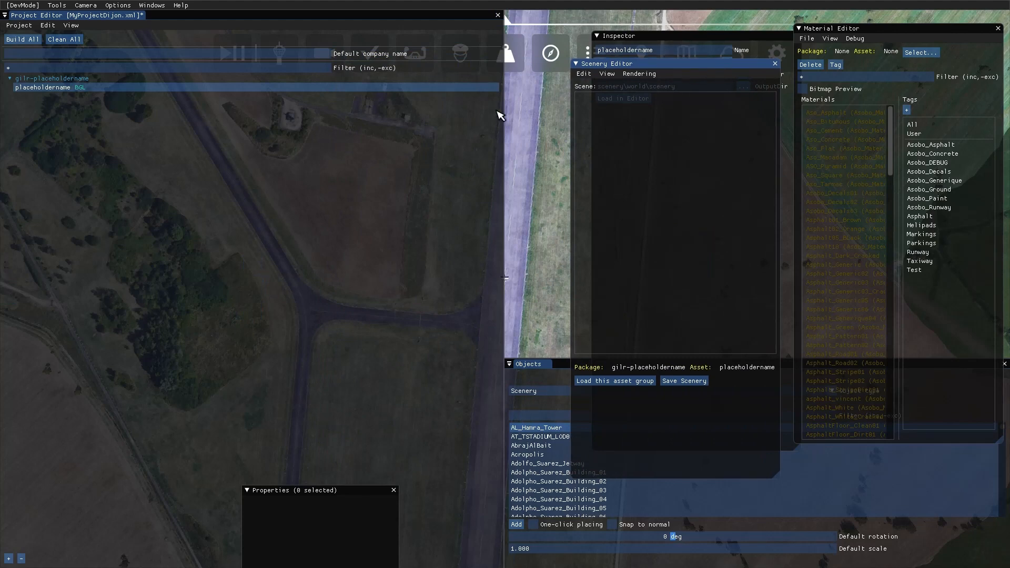
click(504, 127)
drag(505, 133, 159, 157)
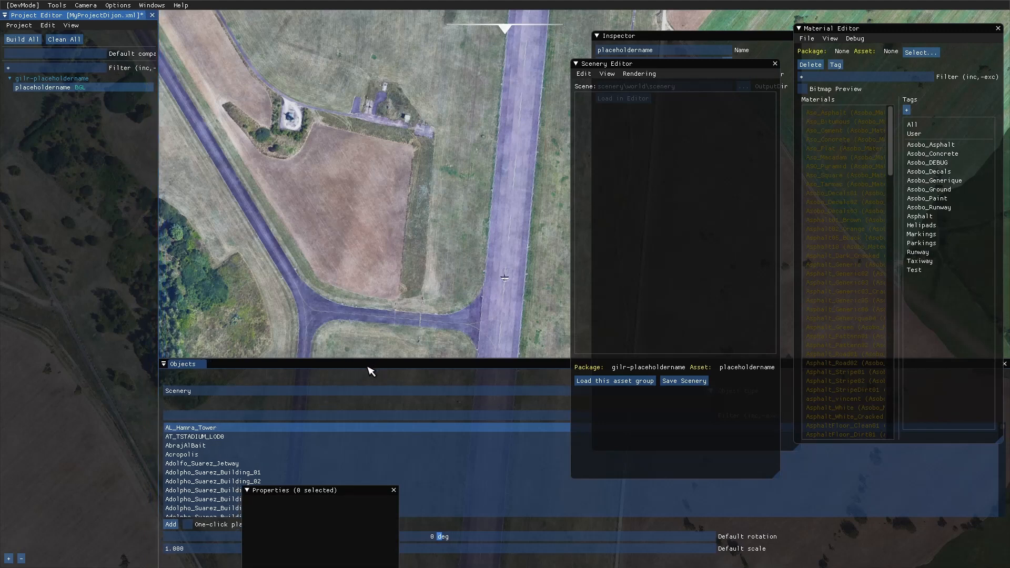
- Dock the Objects window along the workspace's lower edge and line up the Scenery Editor and Inspector beside the Project Editor
drag(371, 372, 394, 177)
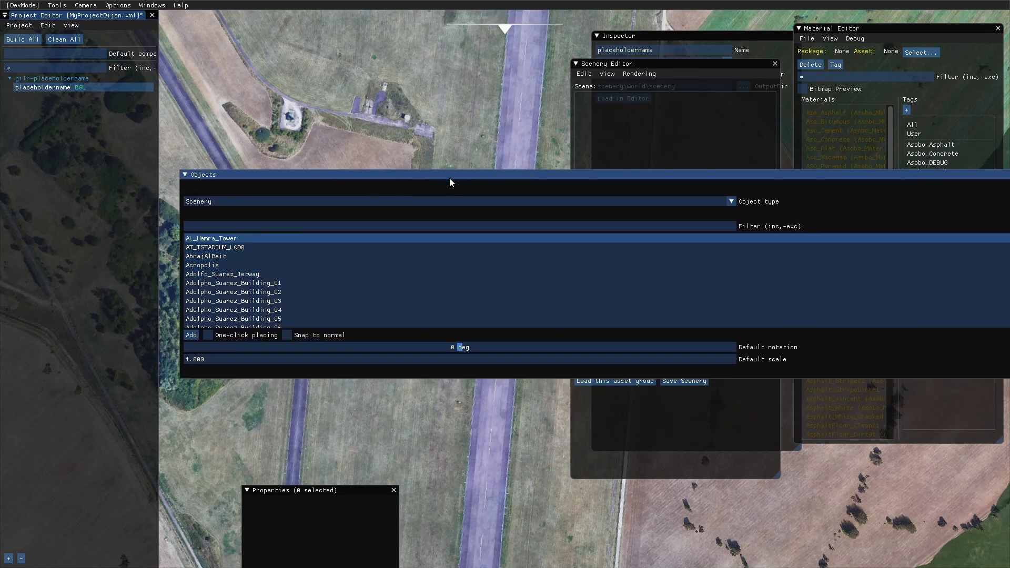
drag(450, 182, 508, 559)
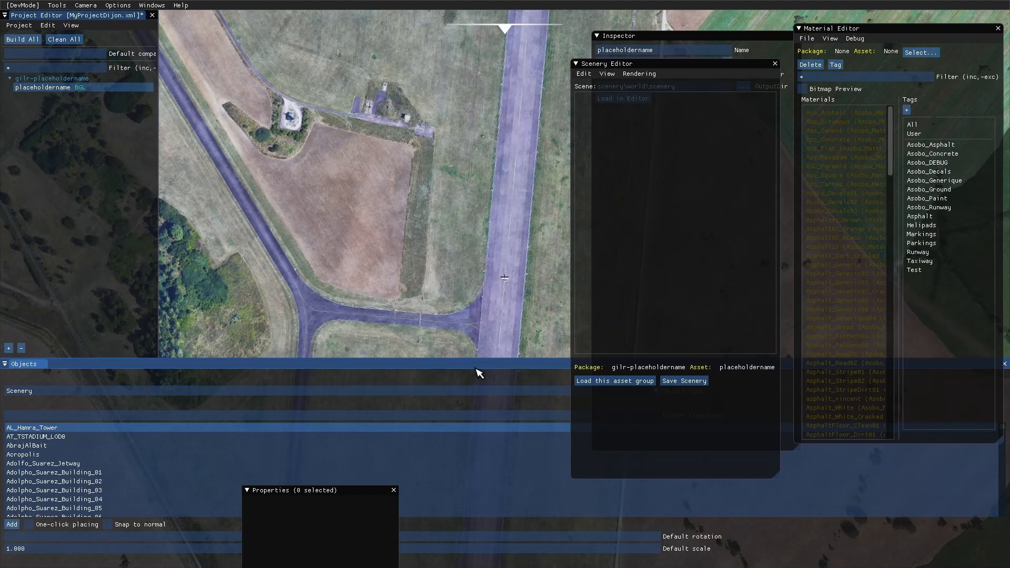
drag(680, 71, 272, 30)
click(691, 42)
drag(691, 42, 475, 25)
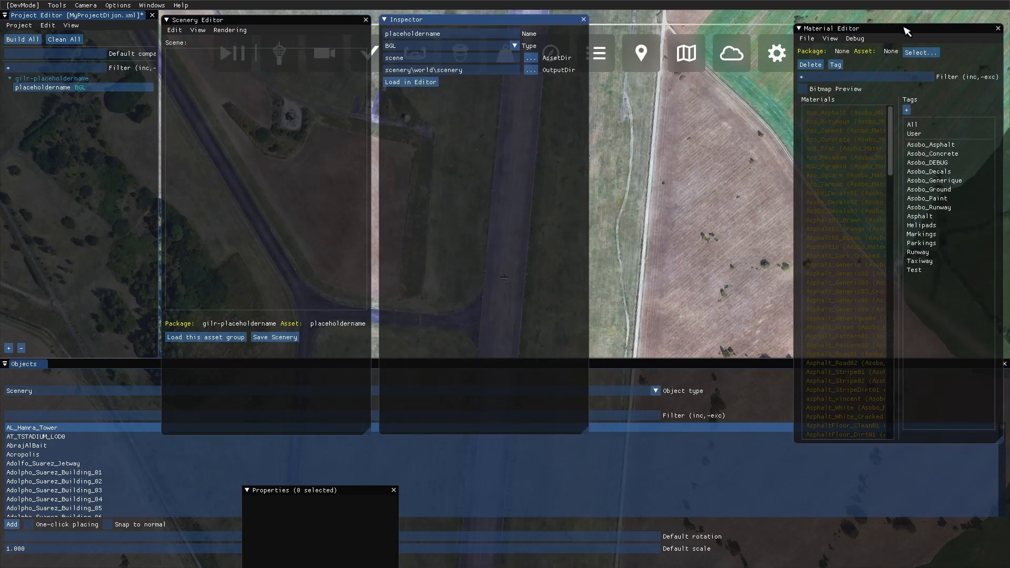
- Dock the Material Editor in the central area and the Objects window as a narrow column along the workspace's right edge
drag(907, 32, 710, 28)
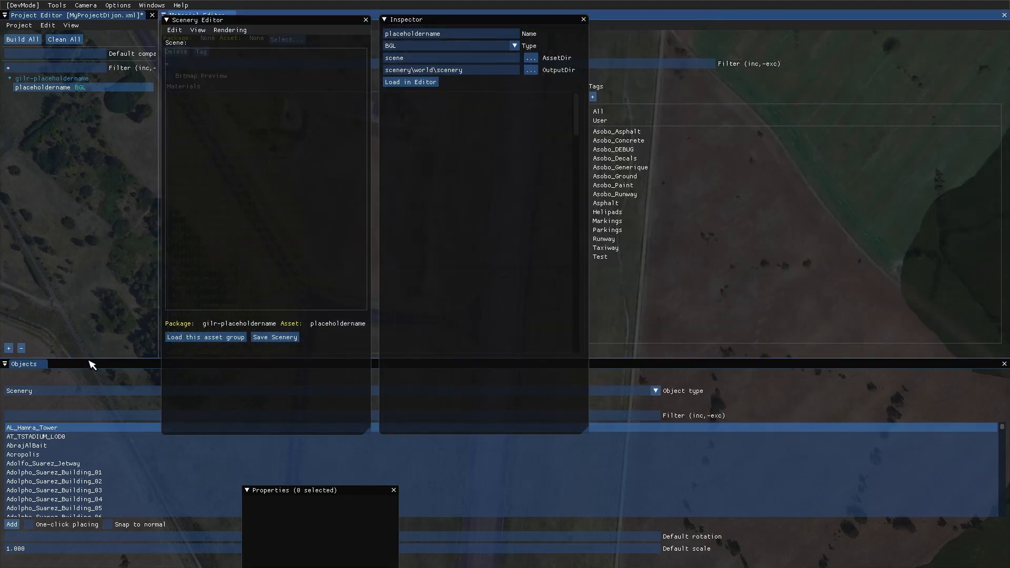
drag(81, 363, 1003, 293)
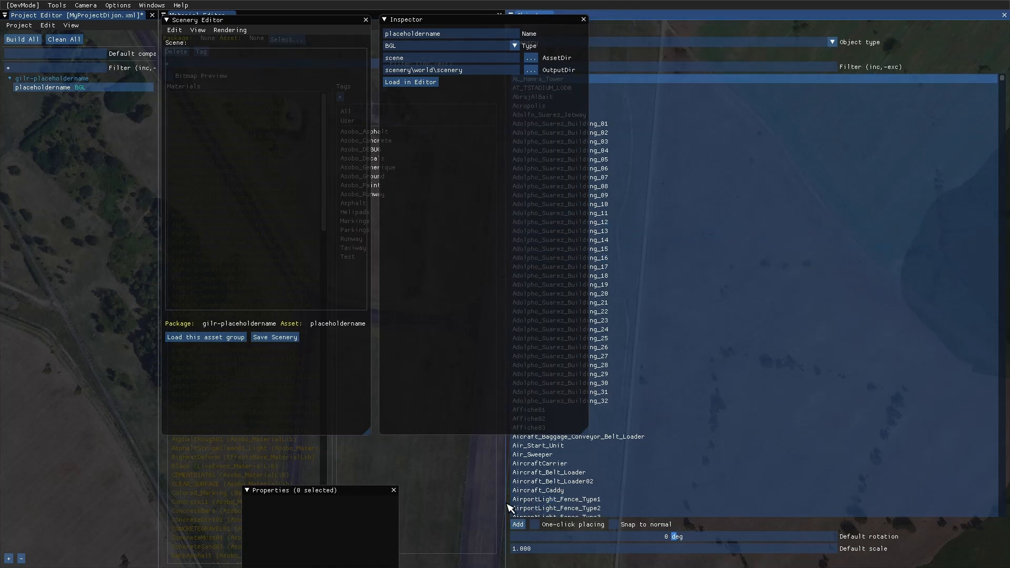
drag(508, 508, 821, 492)
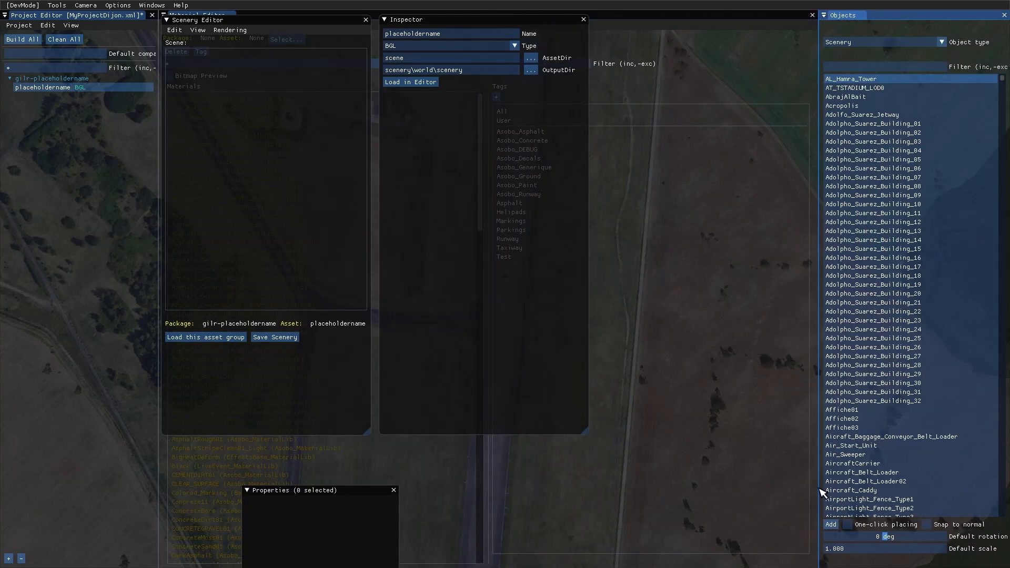
- Move the Material Editor out of the central area and dock it together with the Objects window
click(713, 408)
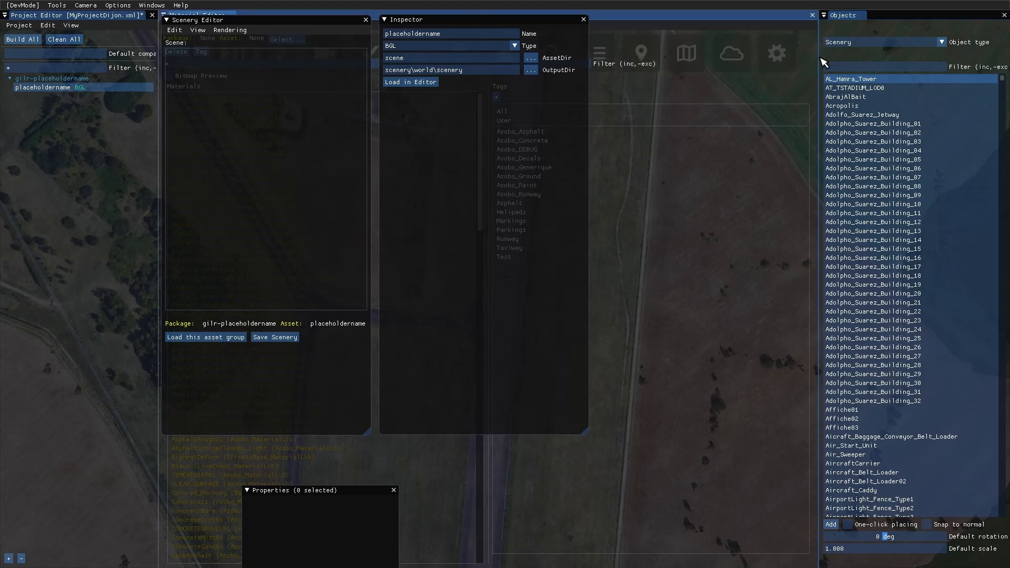
drag(755, 20, 513, 561)
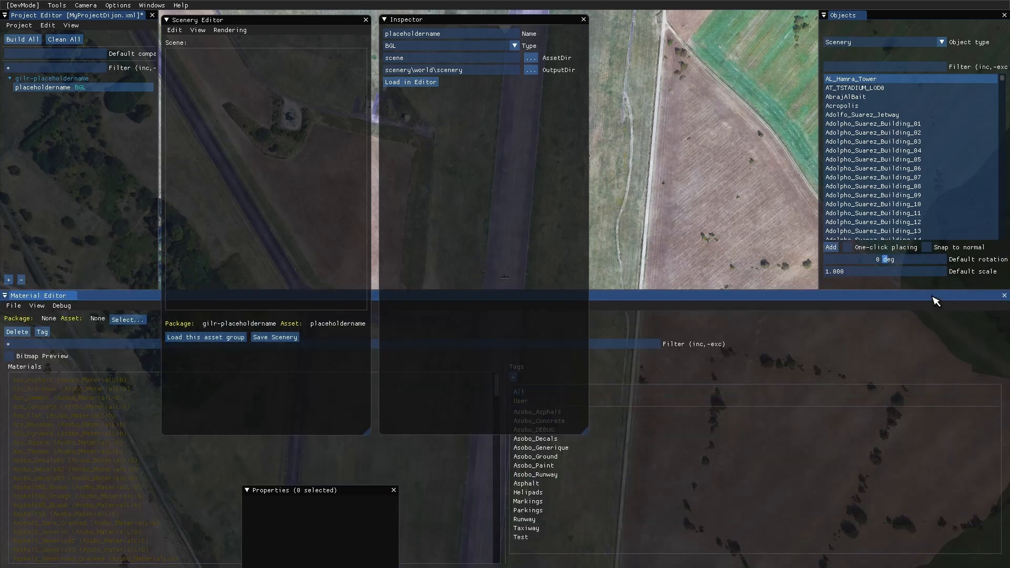
drag(936, 299, 913, 293)
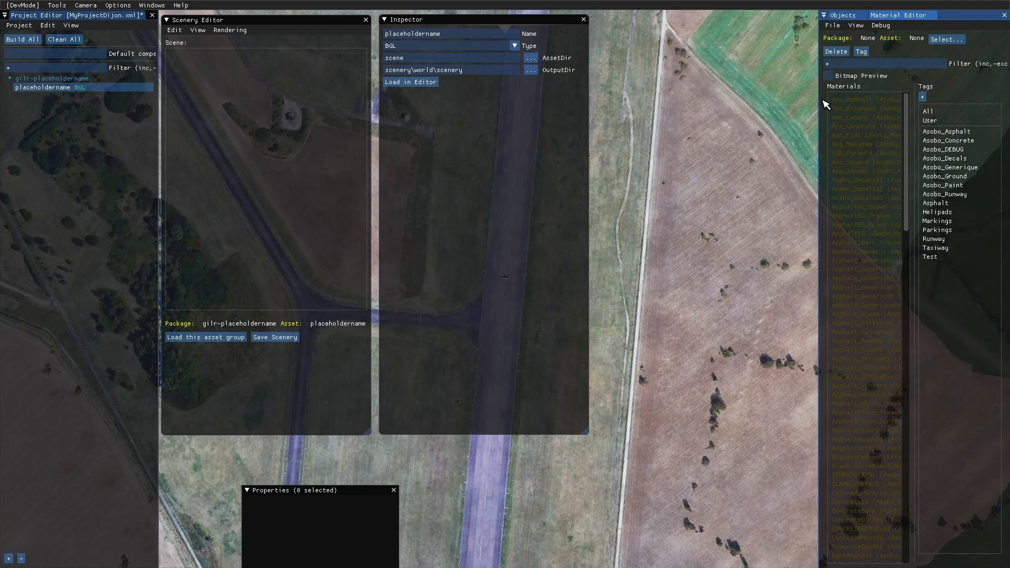
- Redock the combined Objects and Material Editor group as a wider right-edge column and place the Properties window beside the Inspector
drag(821, 110, 719, 111)
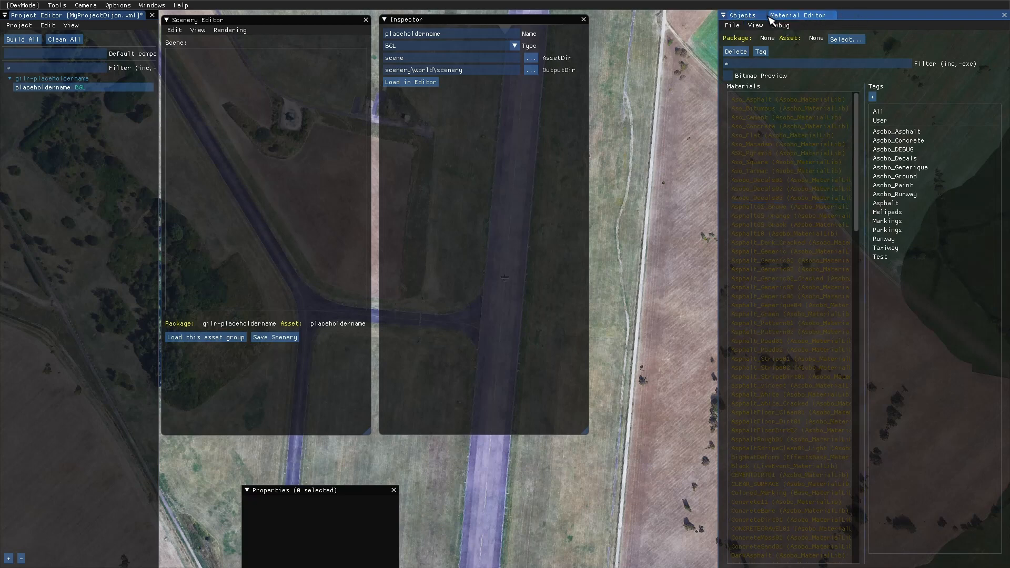
mouse_move(771, 18)
mouse_down()
mouse_move(807, 15)
mouse_move(756, 15)
mouse_move(777, 10)
mouse_move(764, 32)
mouse_up()
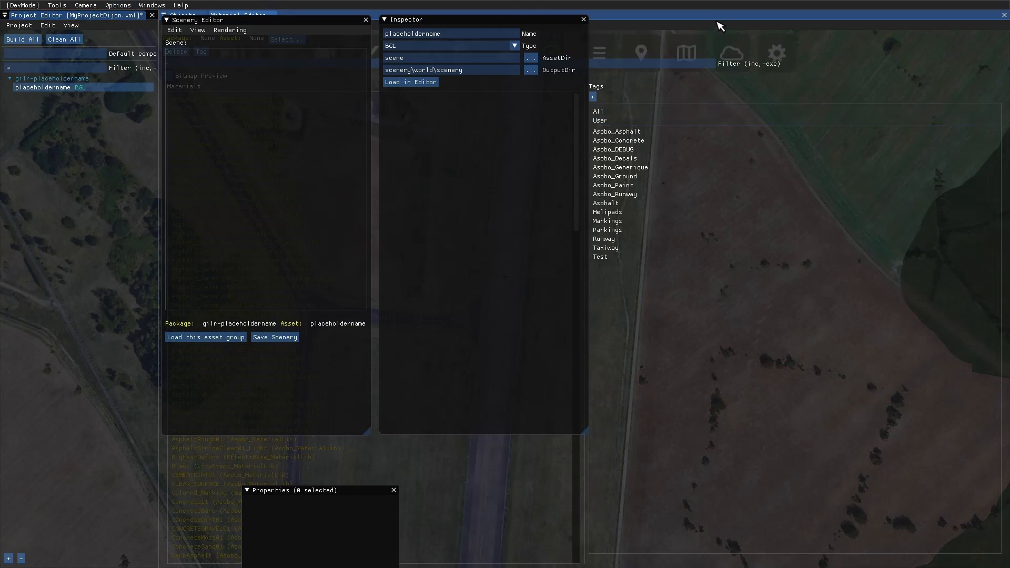
drag(744, 32, 1000, 293)
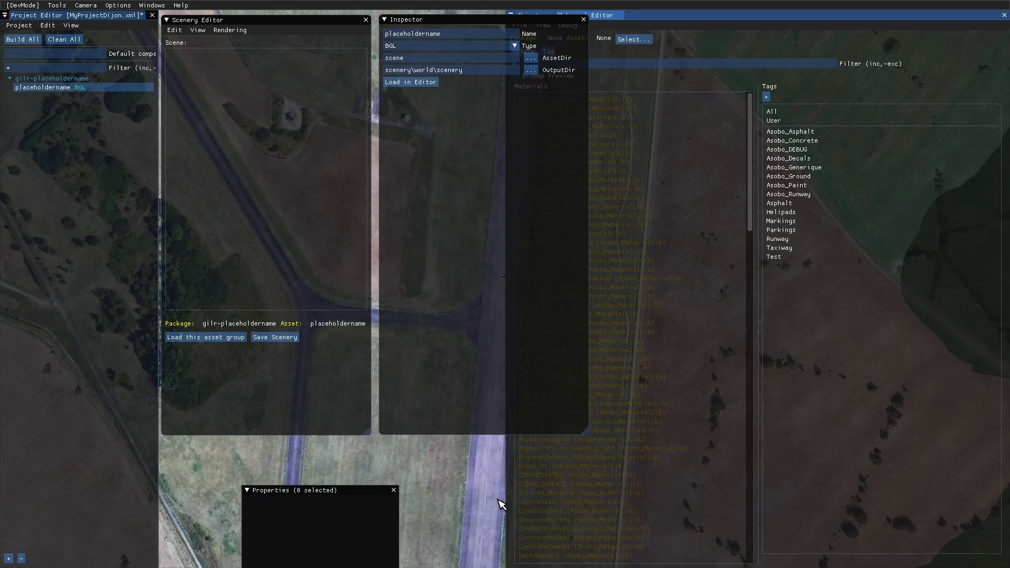
drag(508, 503, 777, 480)
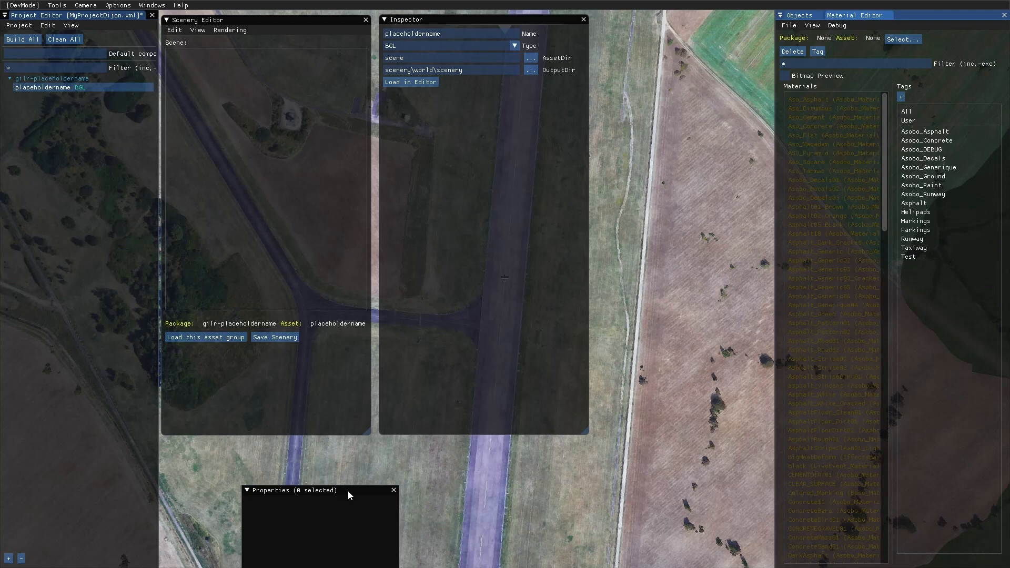
drag(363, 487, 721, 25)
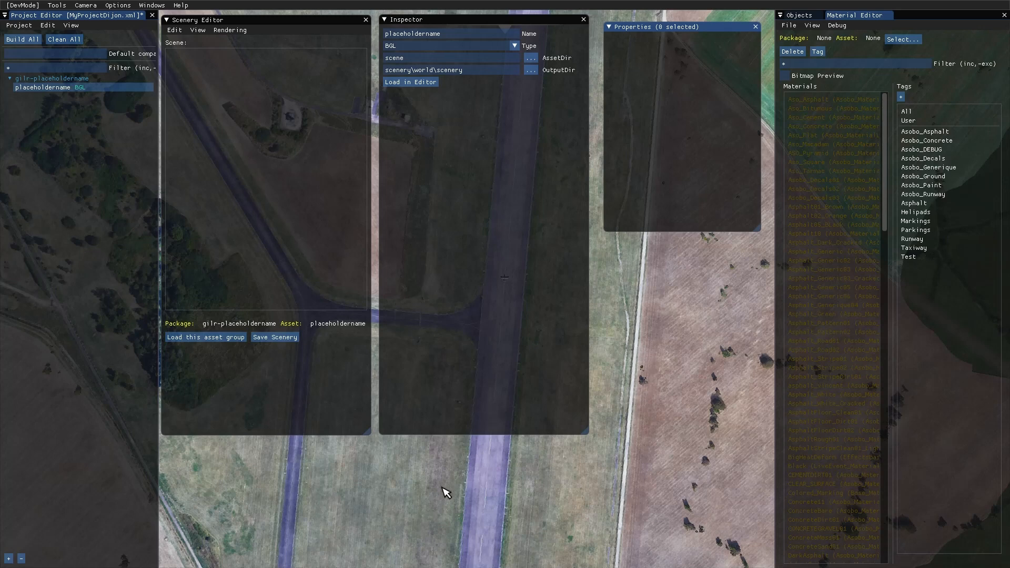
- Check the list of required workspace windows in the Word tutorial against the docked layout, then return to the simulator
key(super)
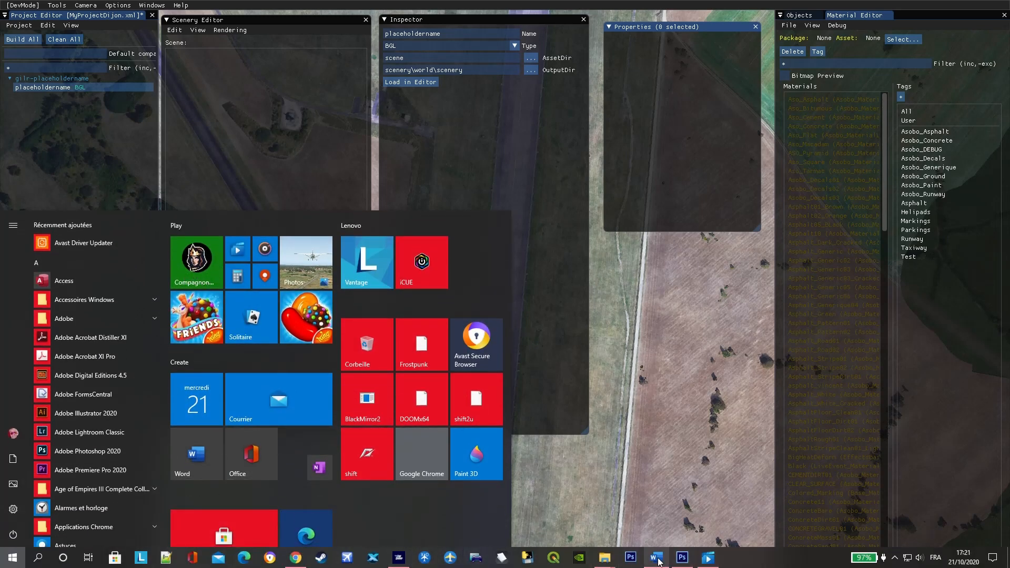
click(657, 557)
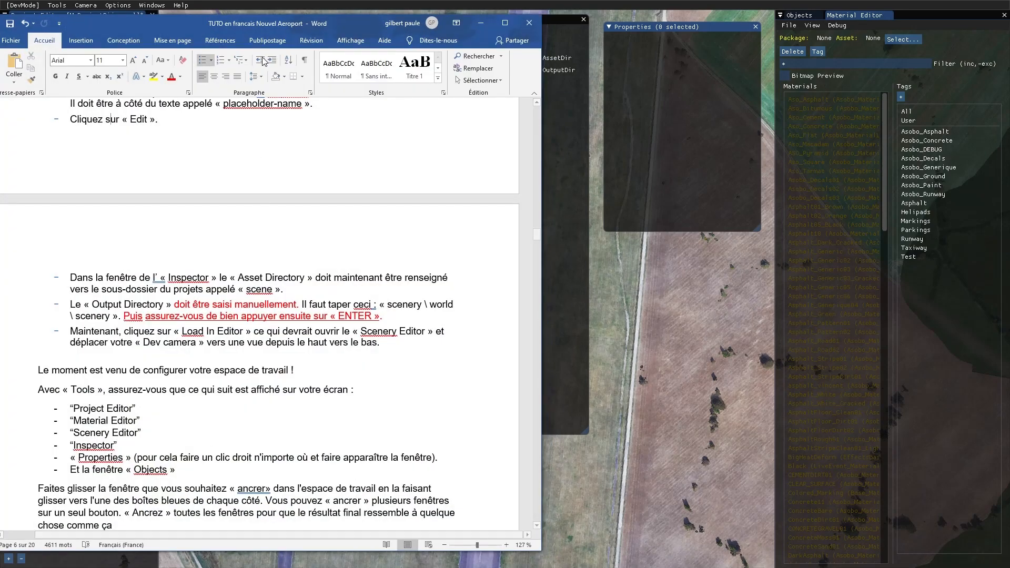
drag(356, 24, 359, 162)
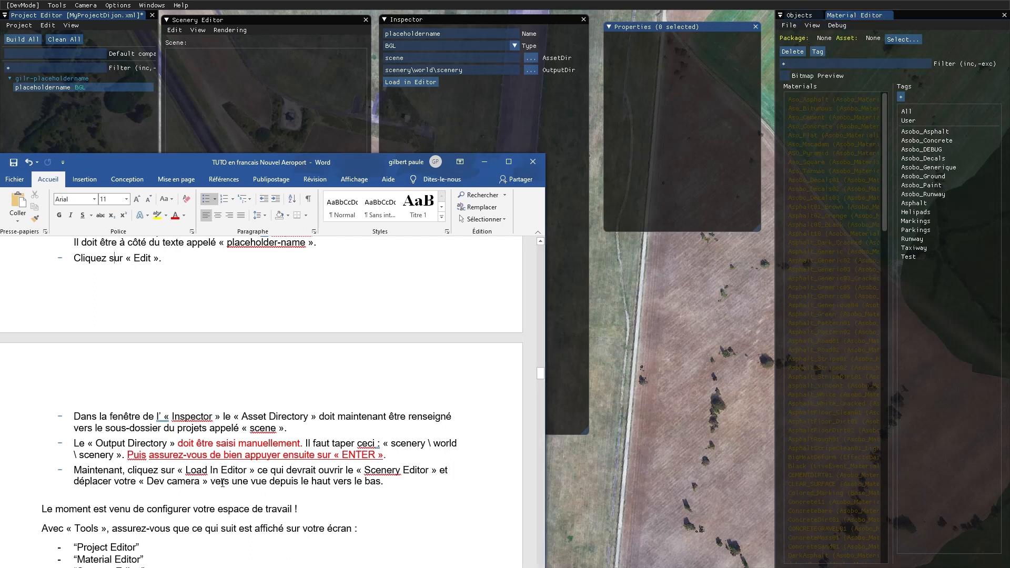
drag(355, 167, 365, 114)
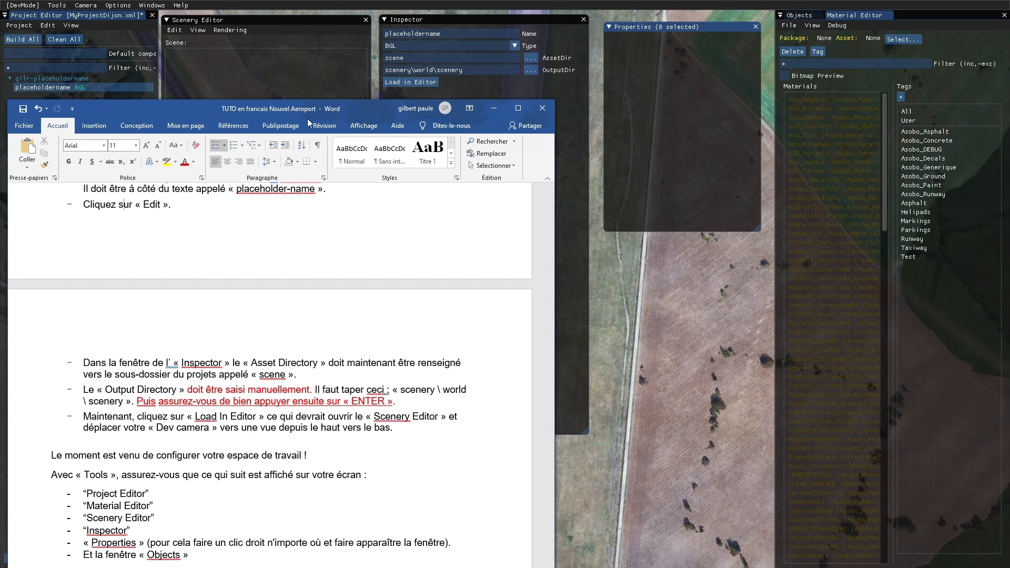
drag(365, 112, 528, 245)
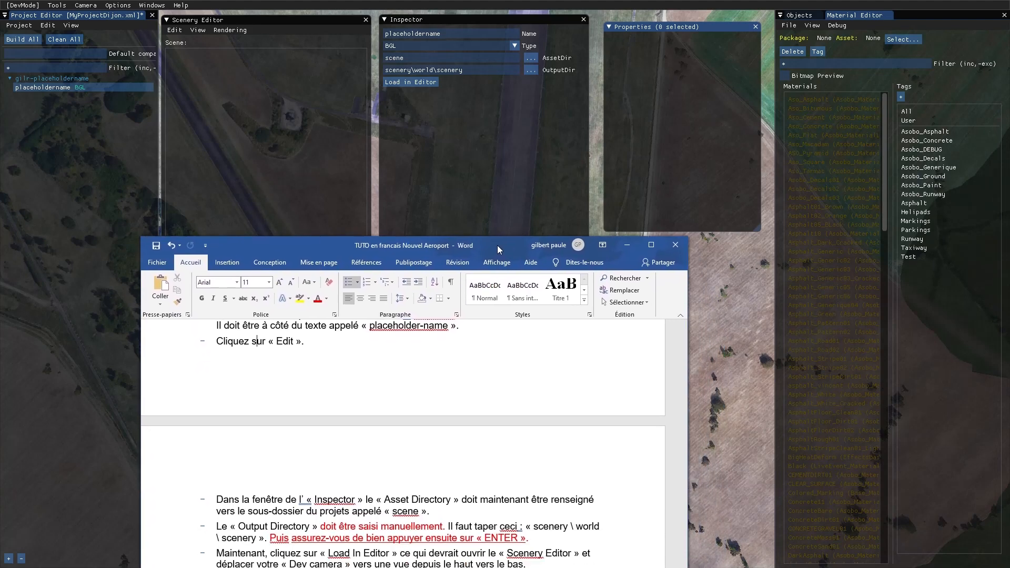
click(721, 349)
right_click(722, 349)
click(713, 349)
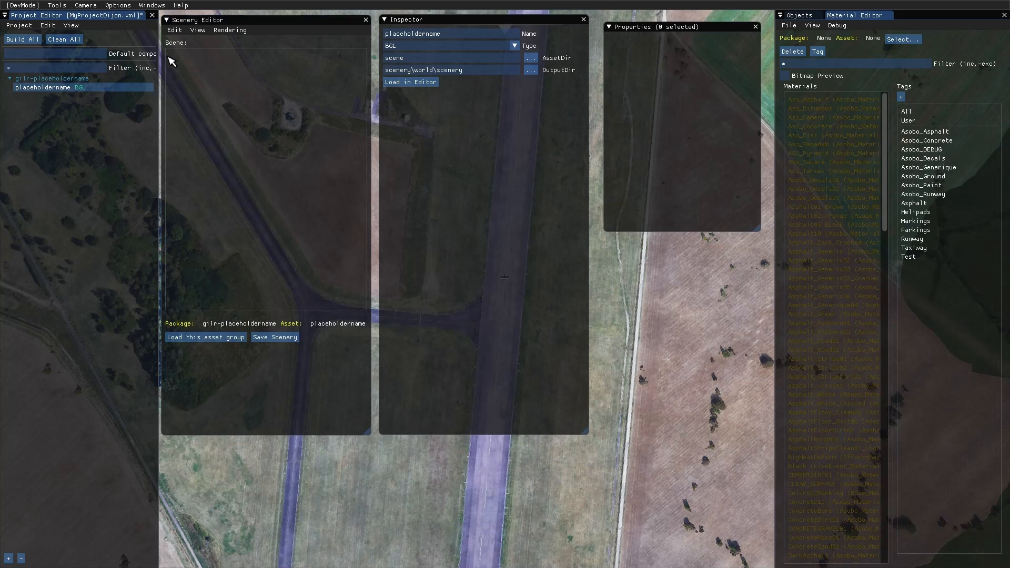
- Hide the Objects window and display it again using the Scenery Editor's view options
click(71, 27)
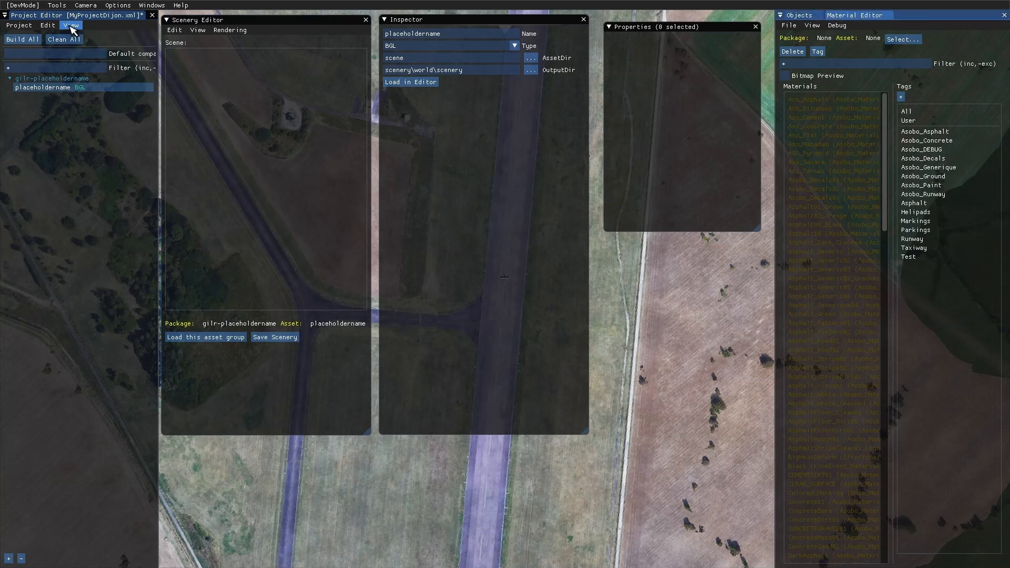
click(203, 30)
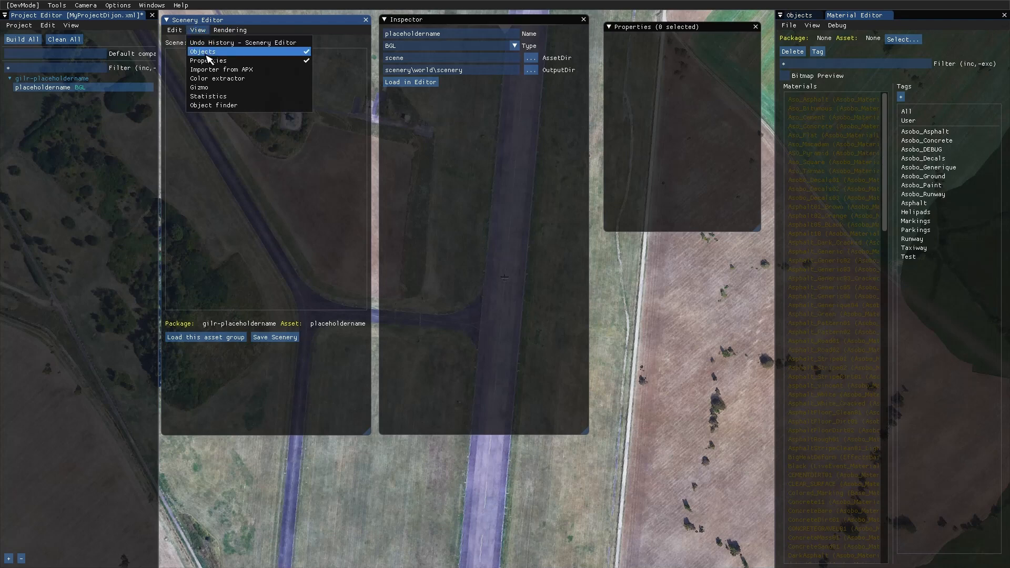
click(209, 53)
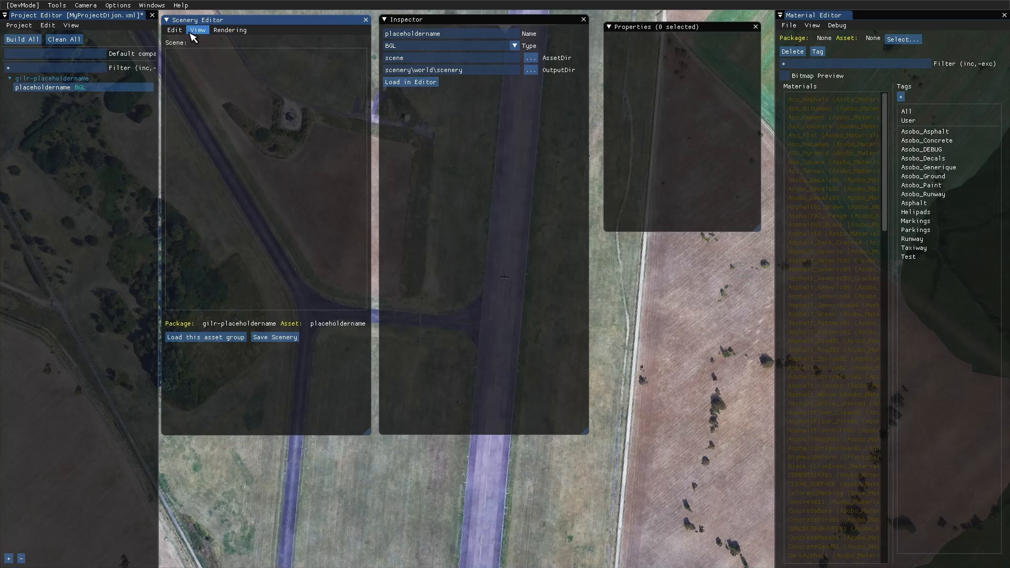
click(198, 32)
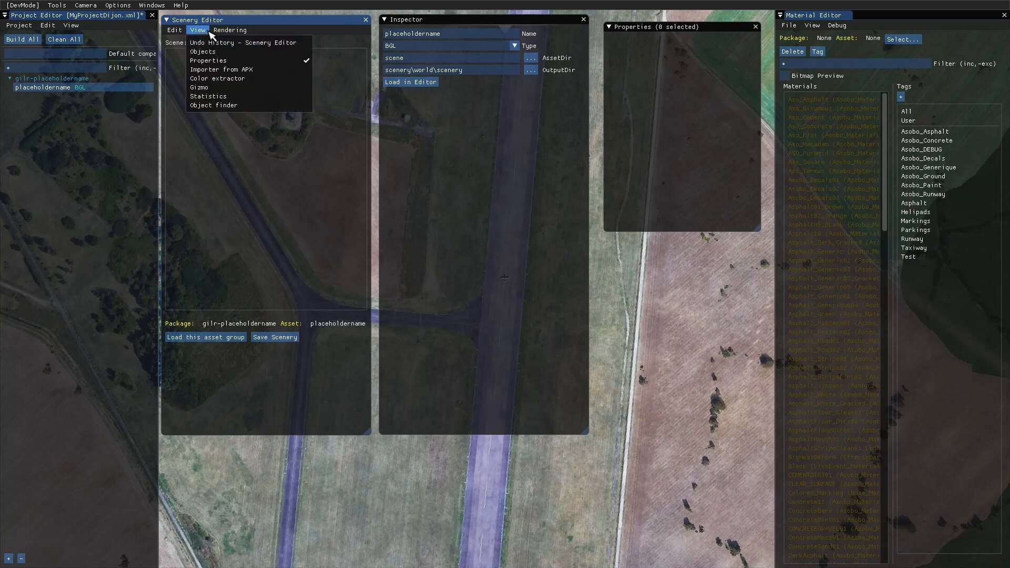
click(205, 52)
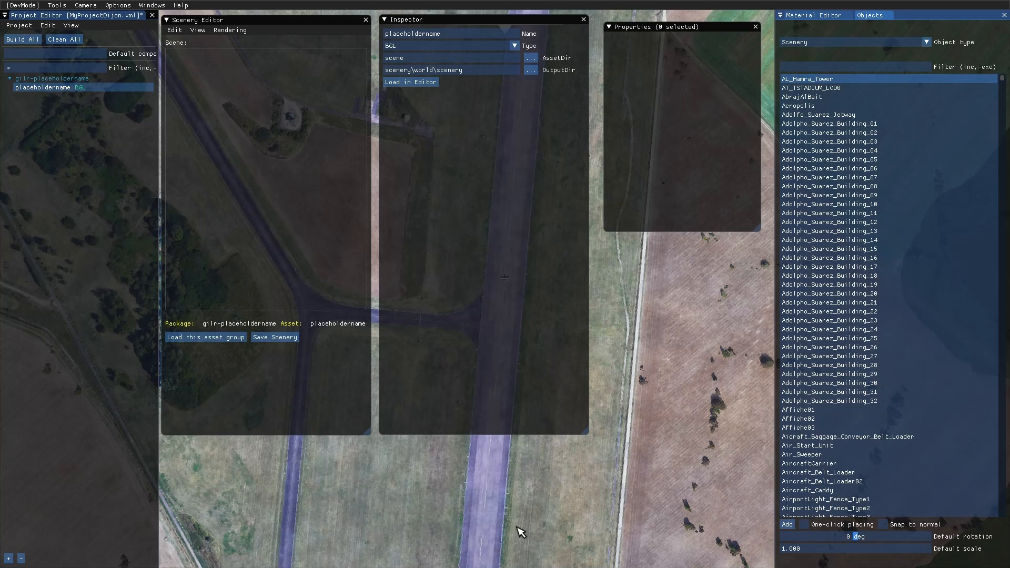
- Switch to the Word tutorial, move its window clear of Properties, and read from the workspace layout to the airport instance instructions
key(super)
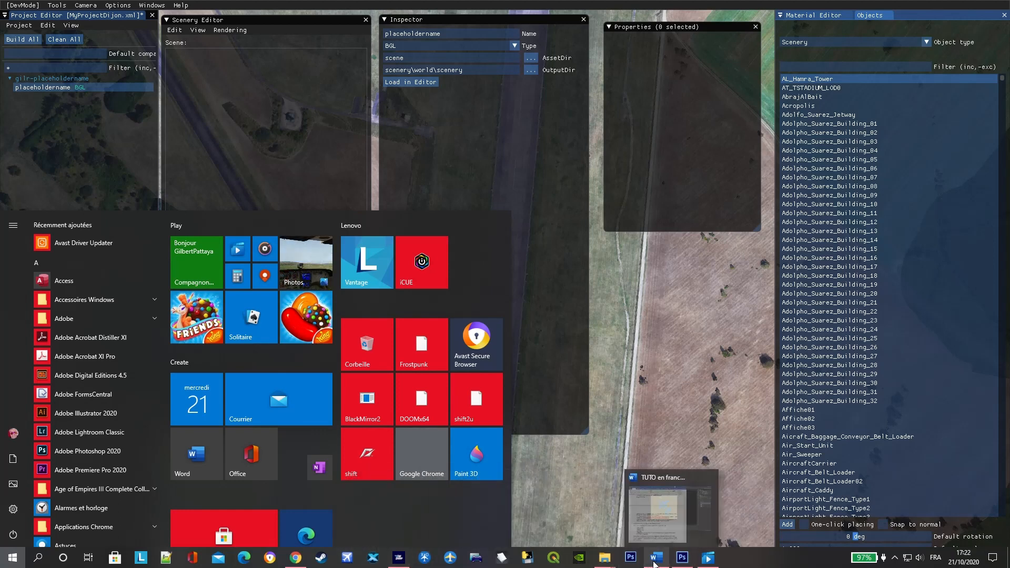
click(640, 536)
scroll(475, 360, down, 4)
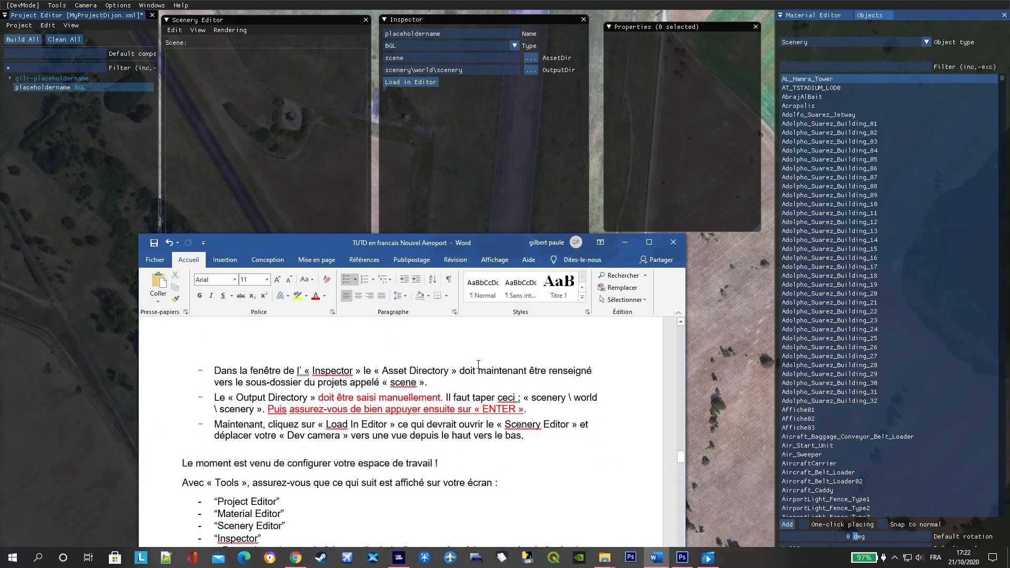
scroll(478, 364, up, 4)
scroll(478, 365, up, 6)
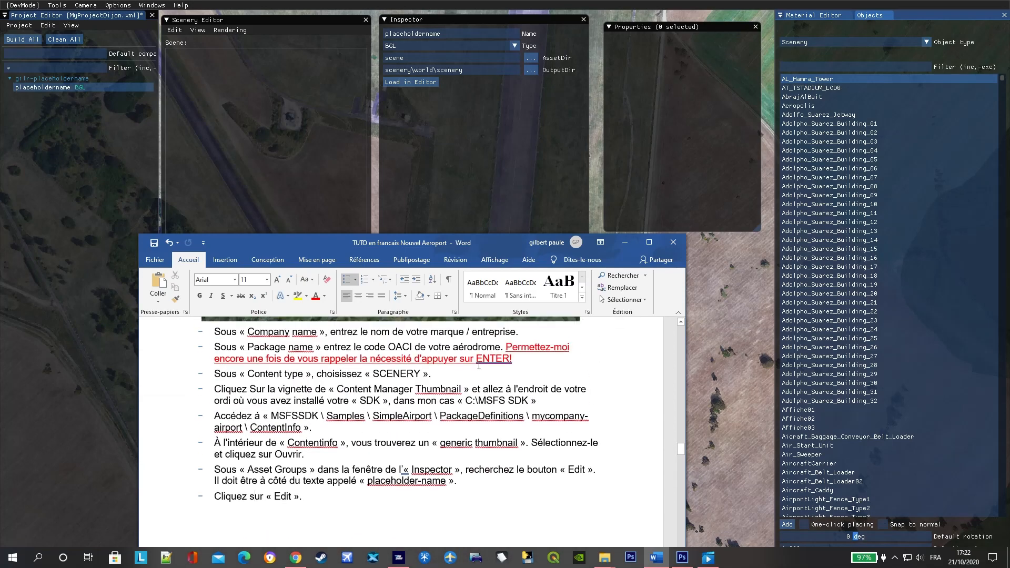
scroll(479, 366, down, 7)
scroll(479, 366, up, 10)
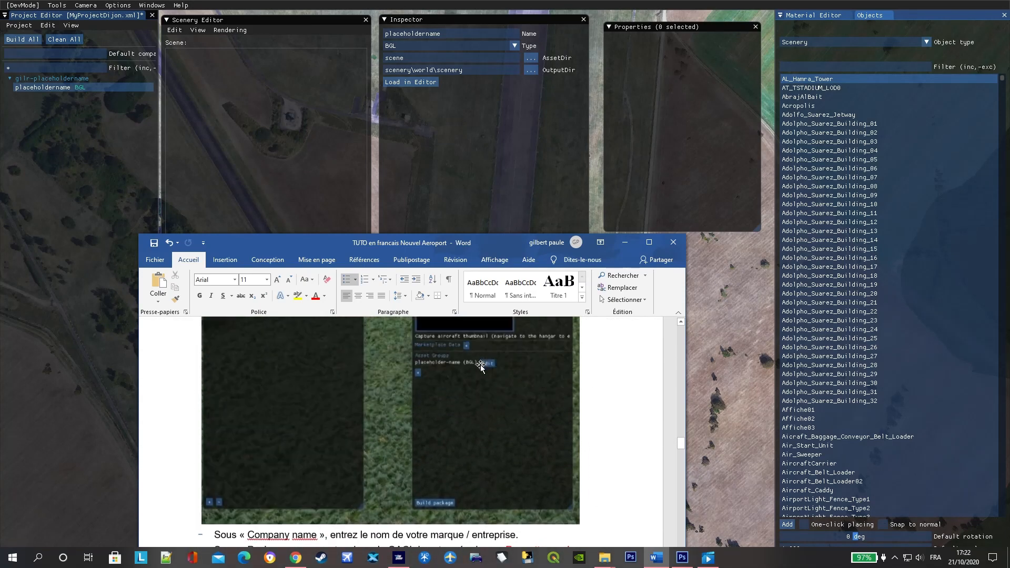
drag(498, 250, 387, 30)
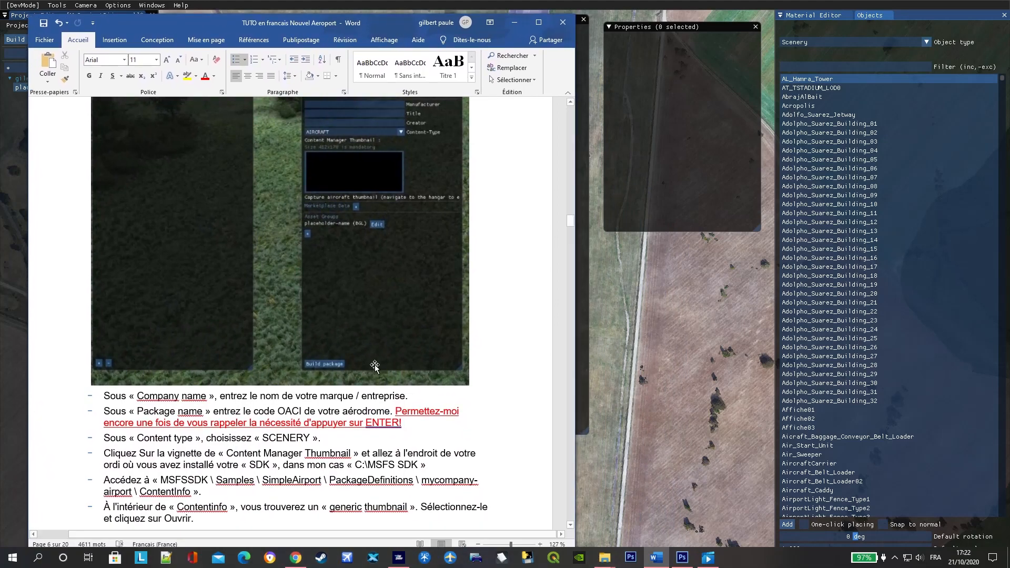
scroll(387, 447, down, 3)
scroll(387, 448, down, 20)
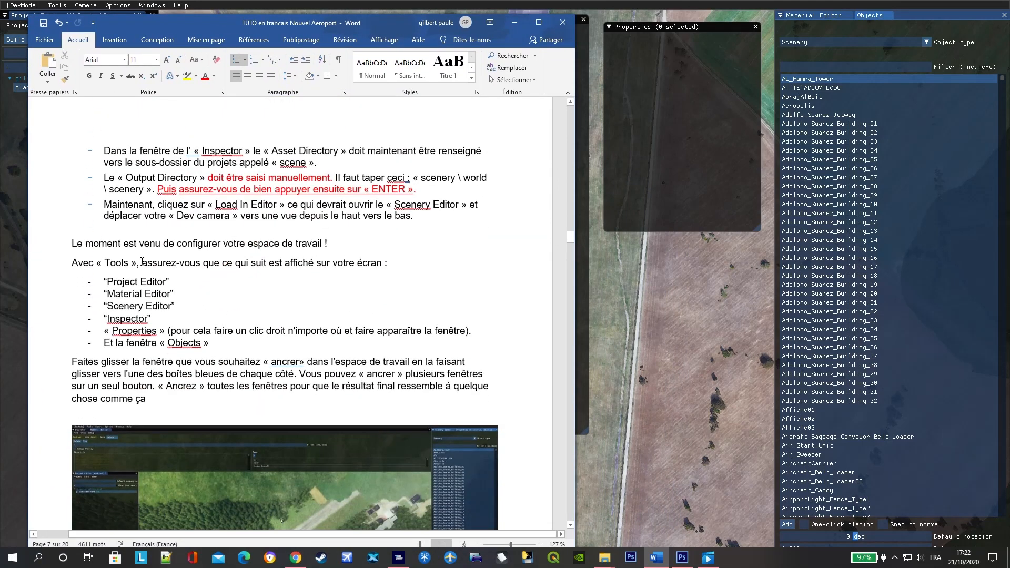
scroll(223, 355, down, 6)
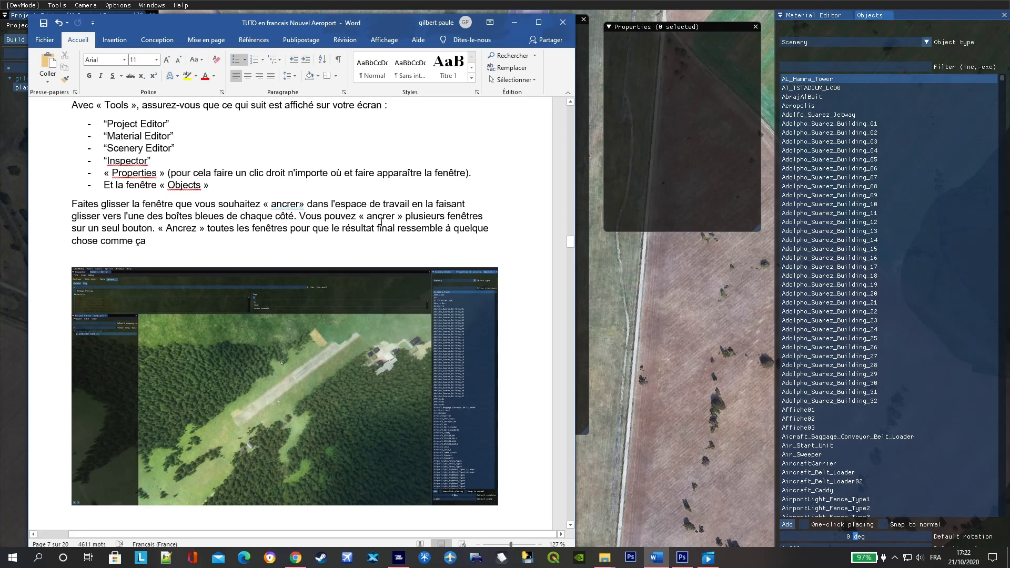
scroll(313, 318, down, 4)
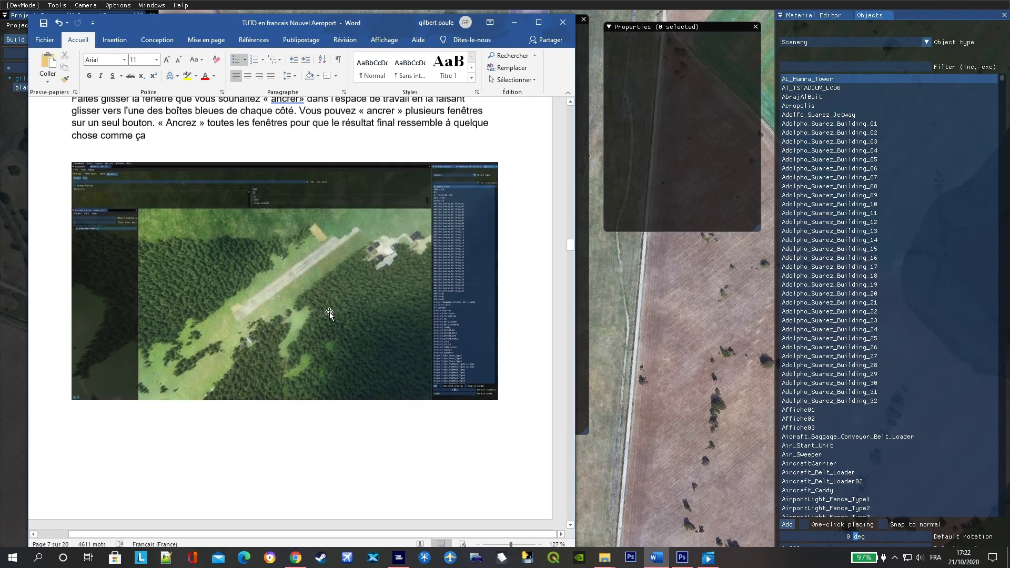
scroll(329, 311, down, 4)
scroll(309, 321, down, 8)
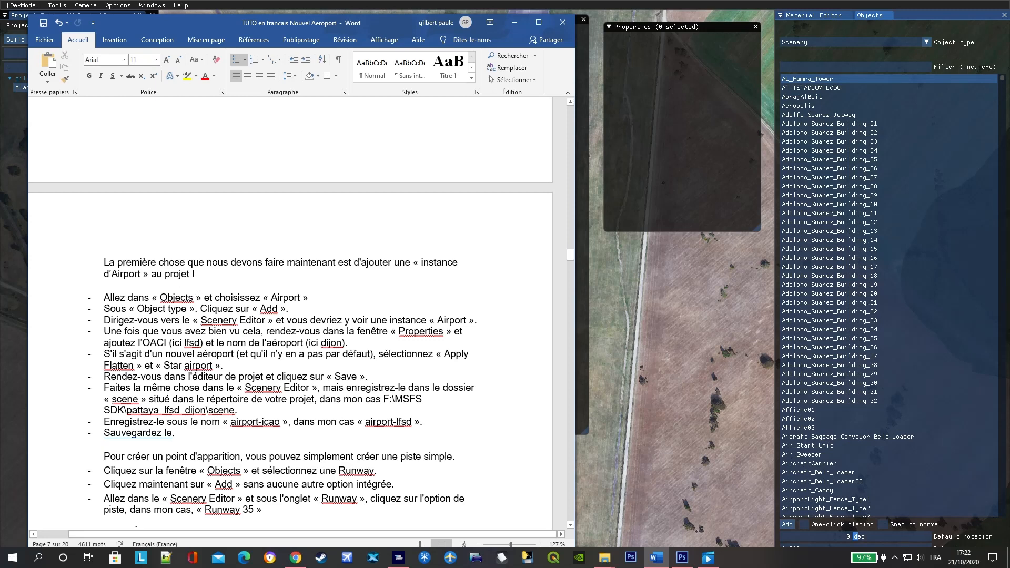
- Return to the simulator, add an Airport object to the scene, and check its entry in the Scenery Editor
click(904, 15)
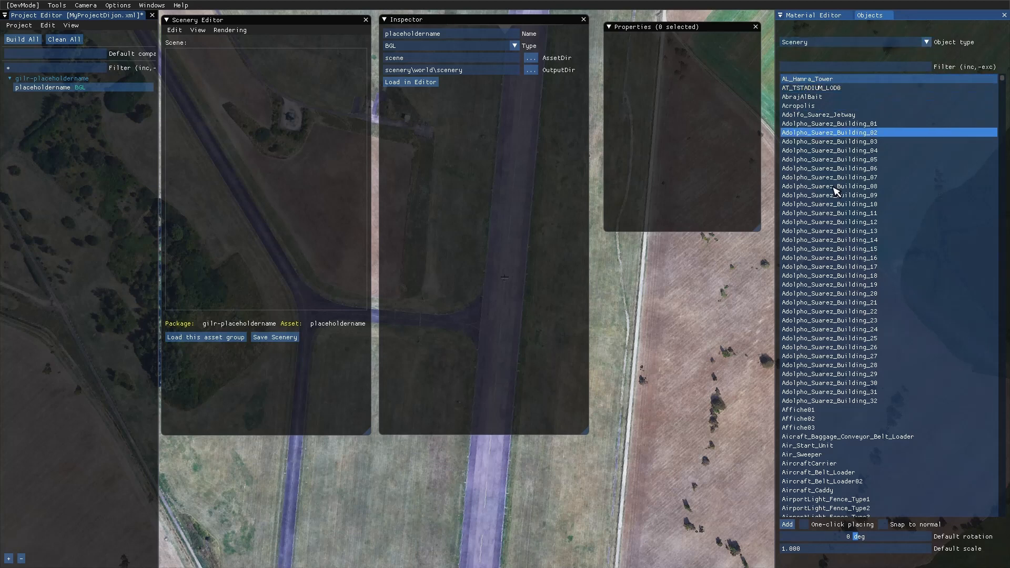
click(927, 42)
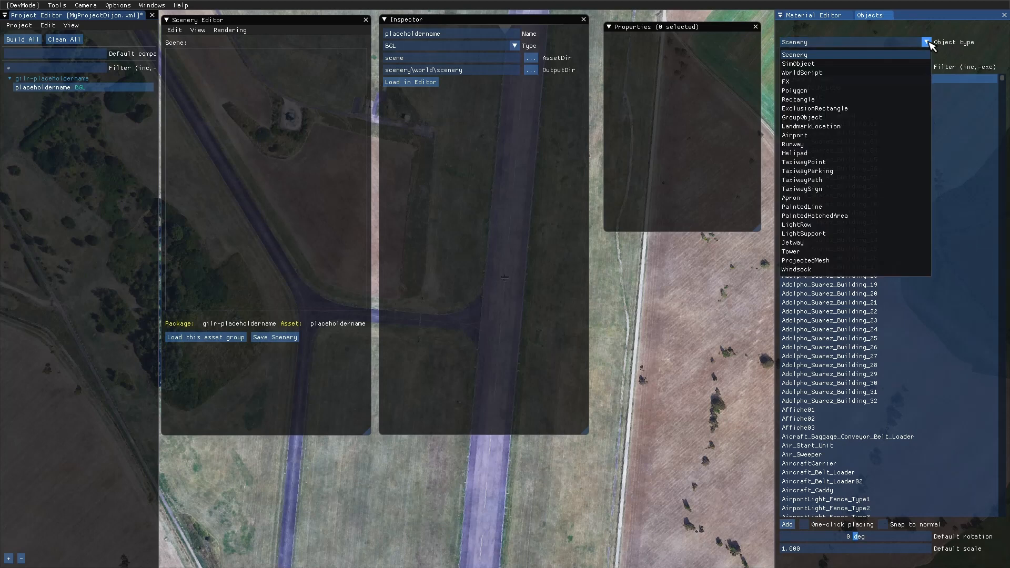
click(847, 135)
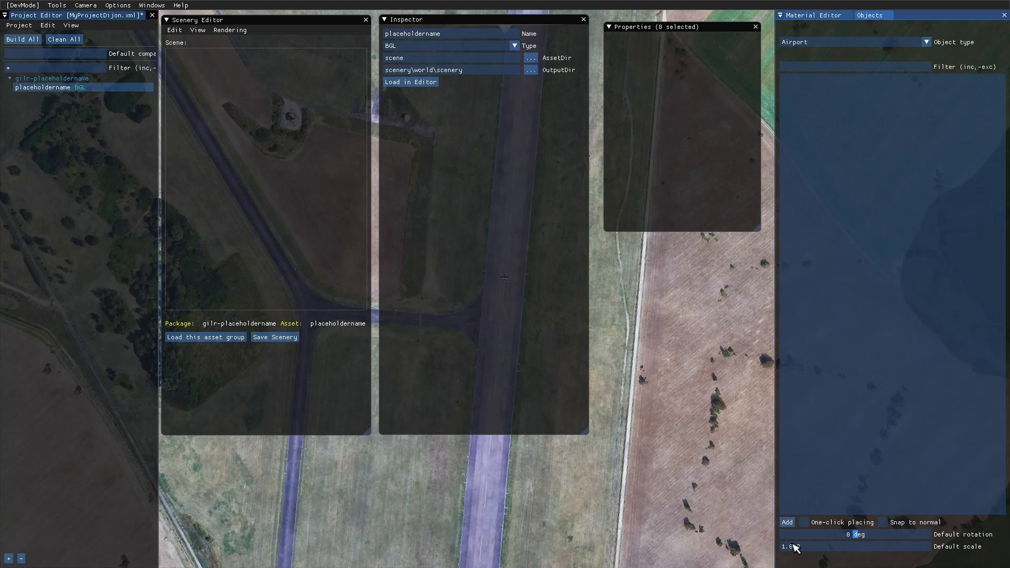
click(787, 523)
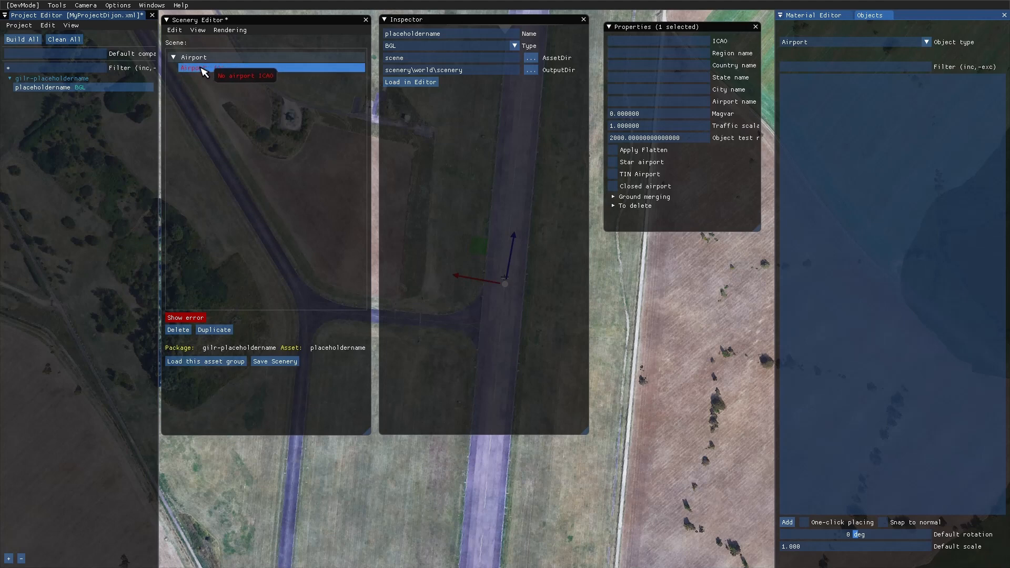
mouse_move(209, 69)
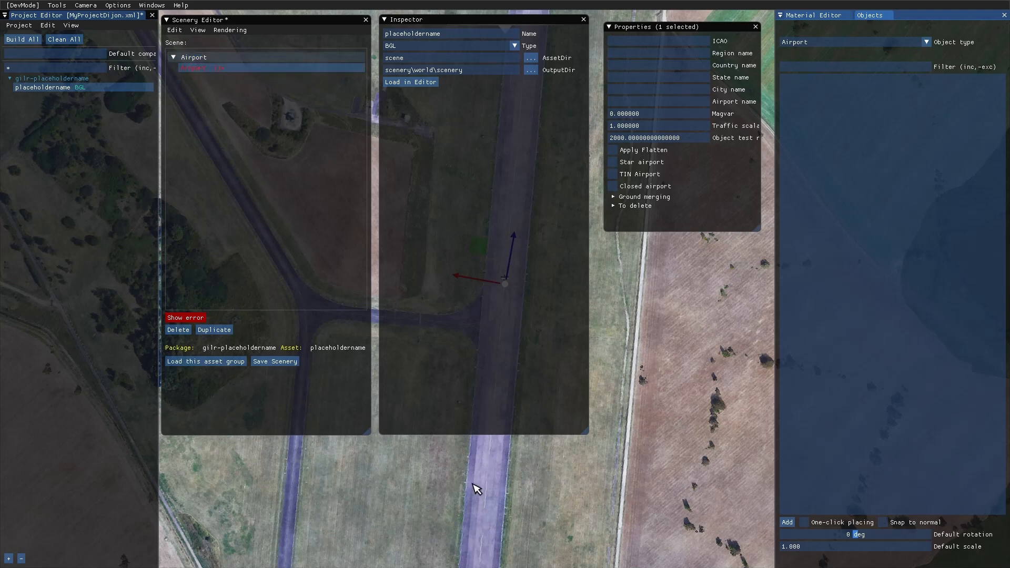
- Check the airport property instructions in the Word tutorial, then try to enter LFSD as the airport's ICAO code
key(super)
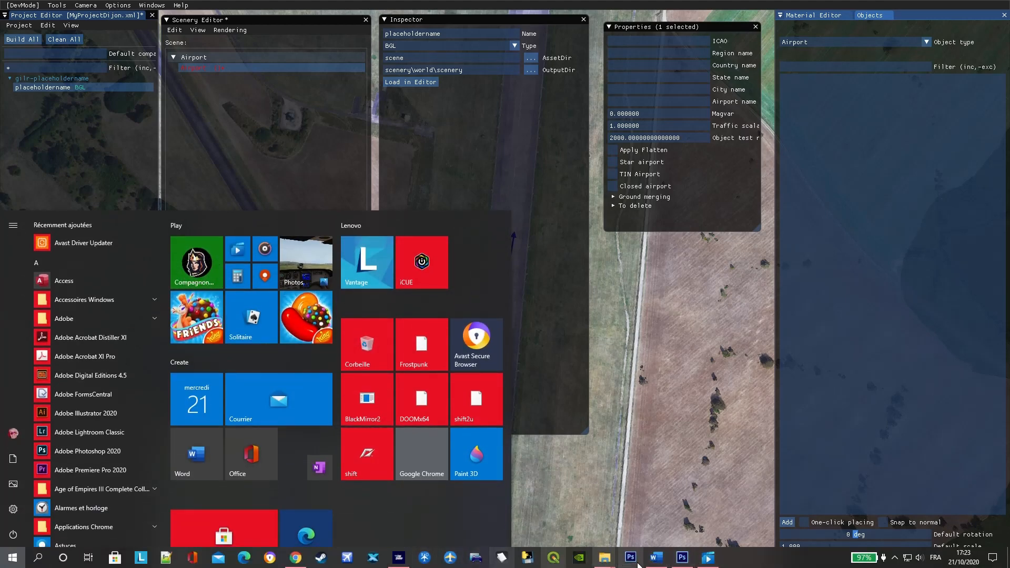
click(656, 559)
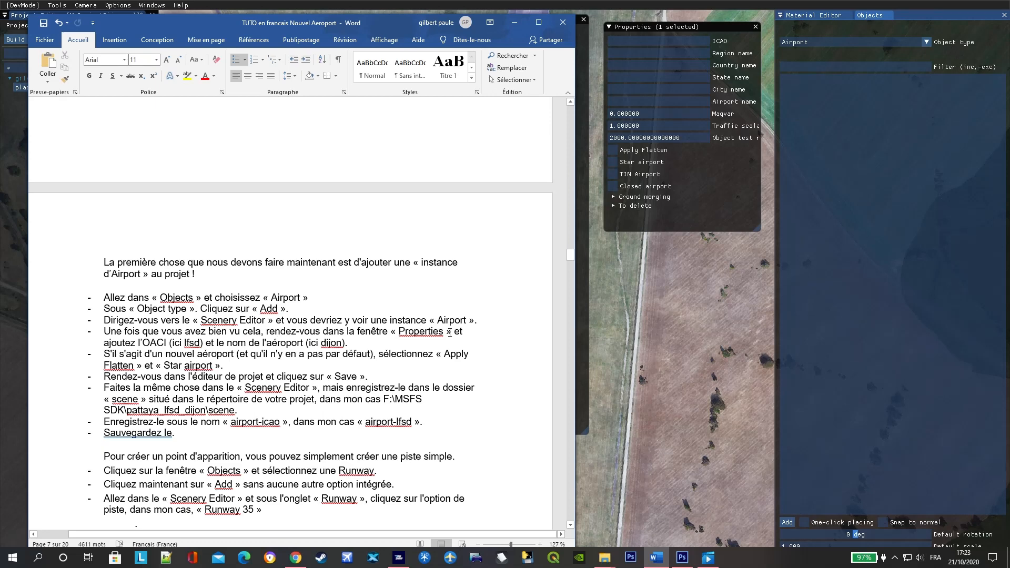
click(665, 42)
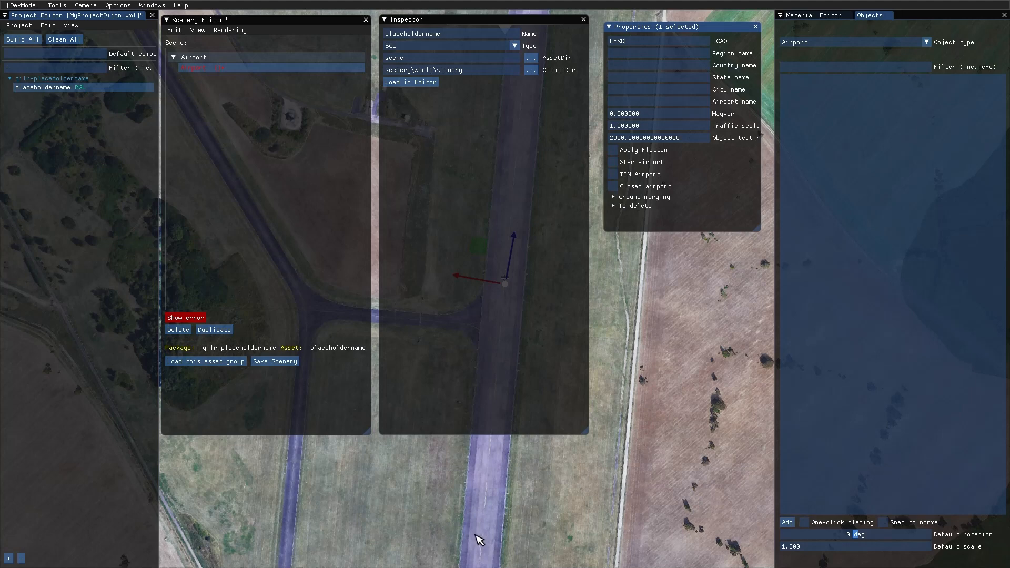
- Review the airport property instructions in Word, then enter Dijon-Bourgogne as the airport name in the simulator's Properties window
key(super)
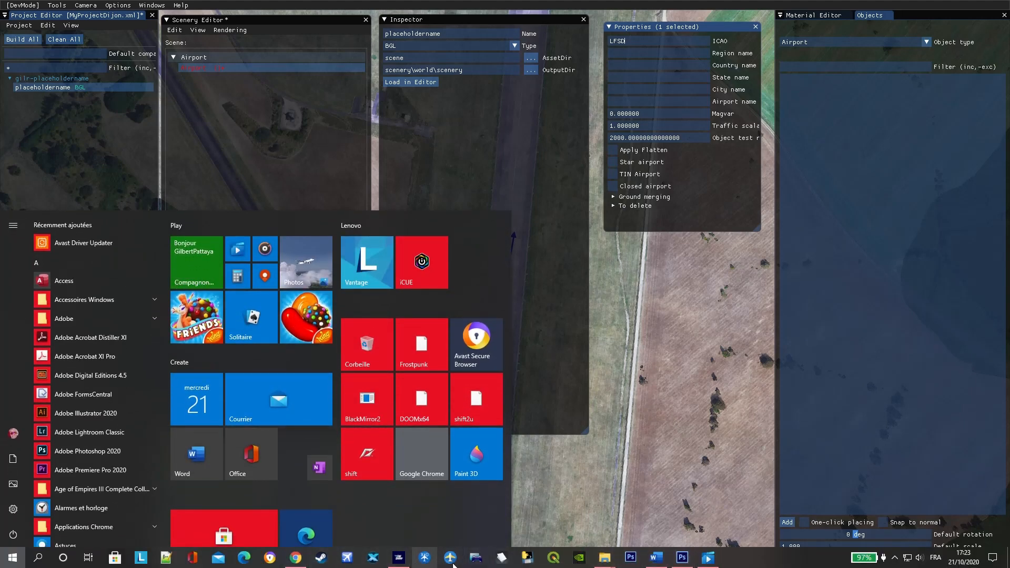
click(656, 557)
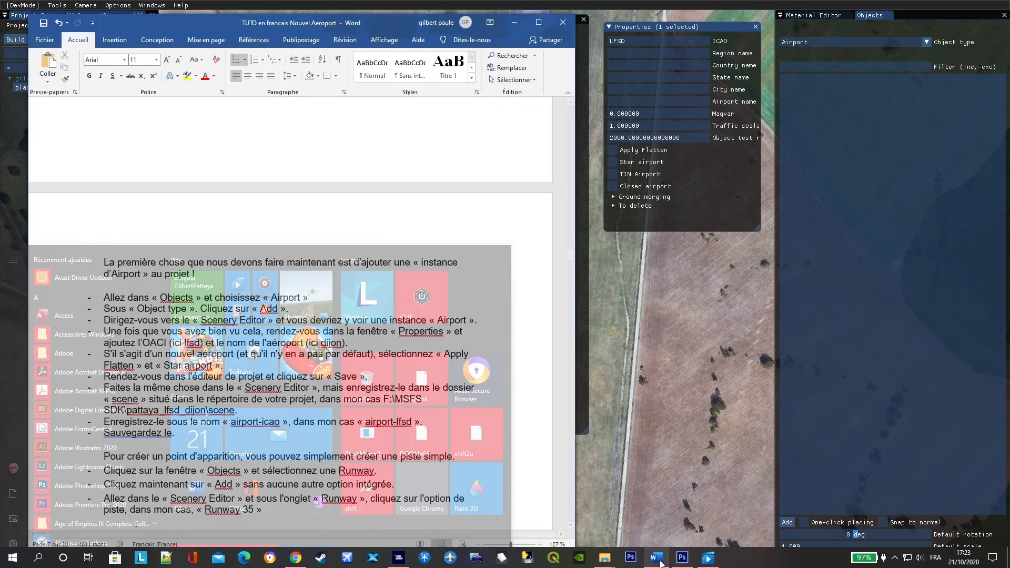
scroll(429, 358, down, 2)
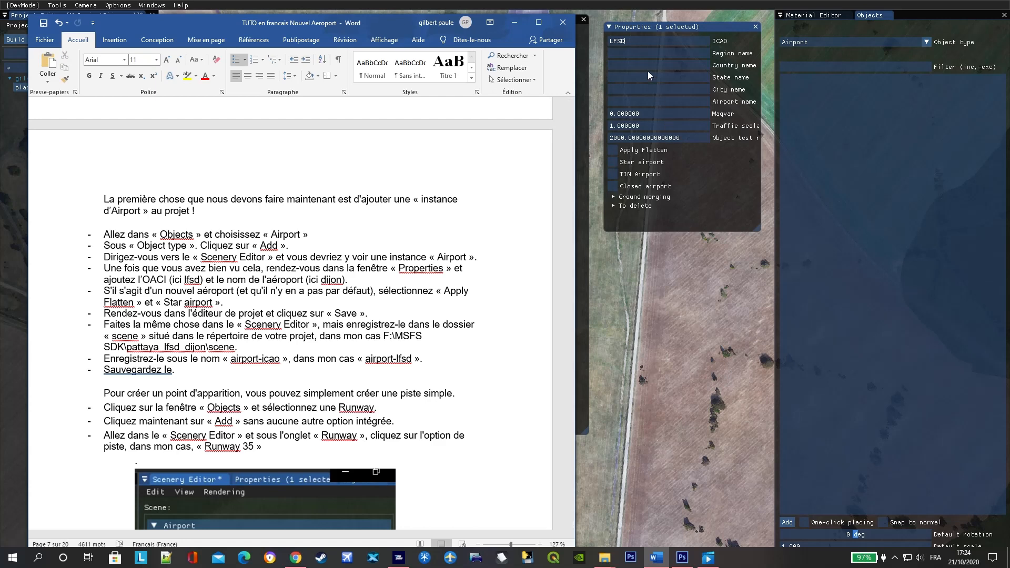
click(628, 103)
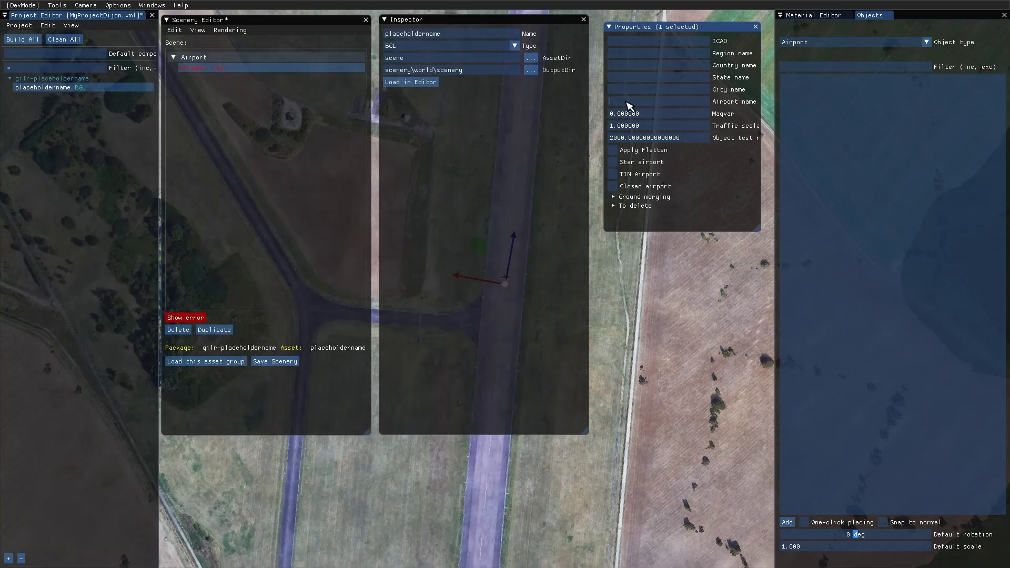
text(Dijon-Bourgogne)
- Set the airport's ICAO code to LFSD and enable Apply Flatten and Star airport
click(646, 44)
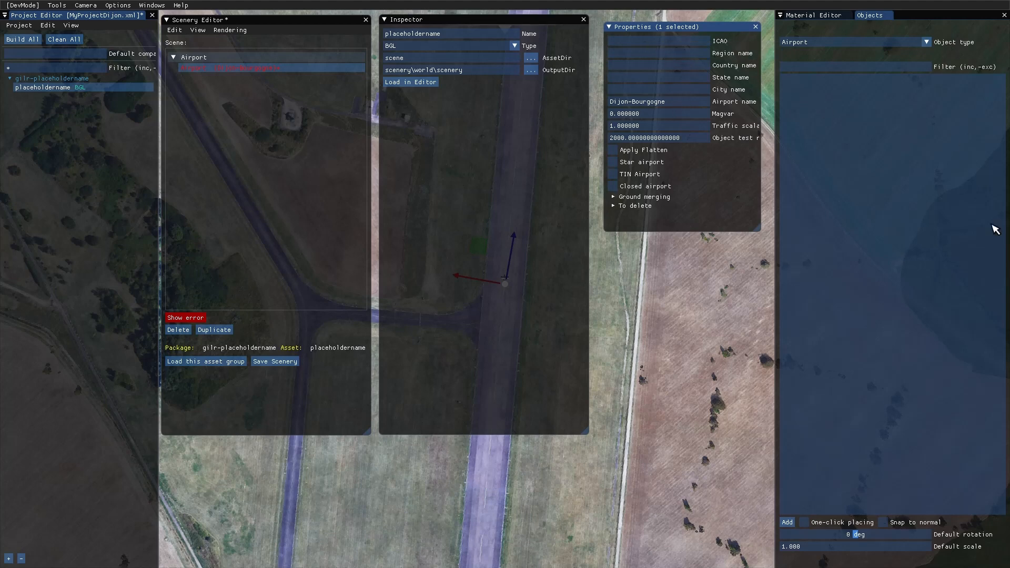
text(LFSD)
key(Return)
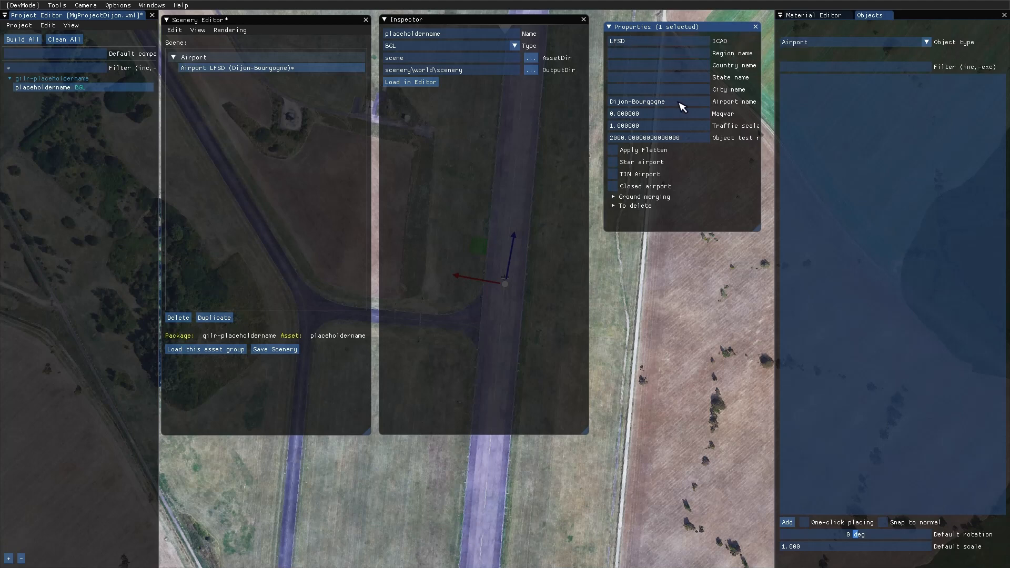
click(613, 151)
click(613, 162)
- Switch to Word, replace "l'éditeur de projet" with "le Project Editor" in the save instruction, and save the document
key(super)
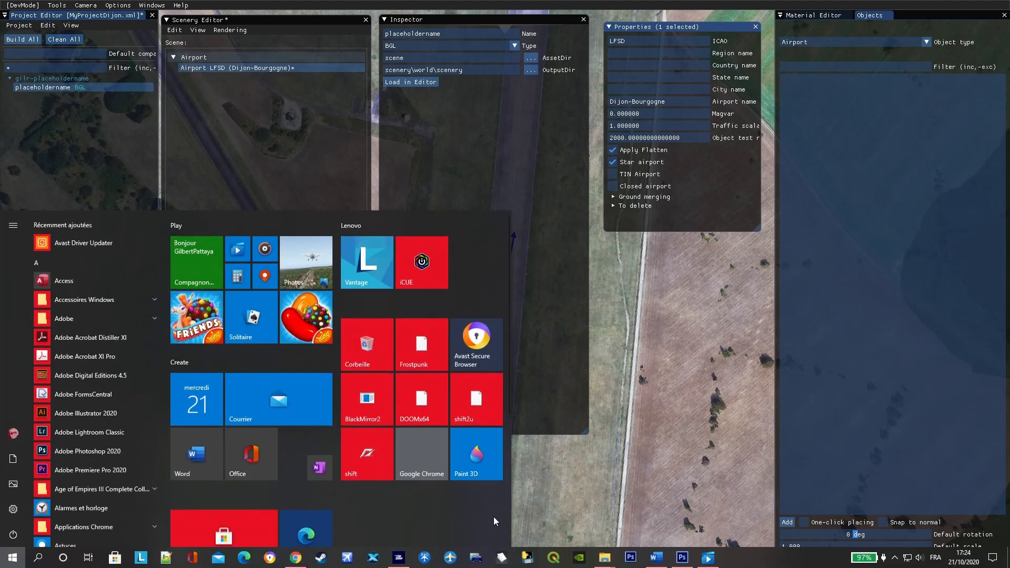
click(658, 558)
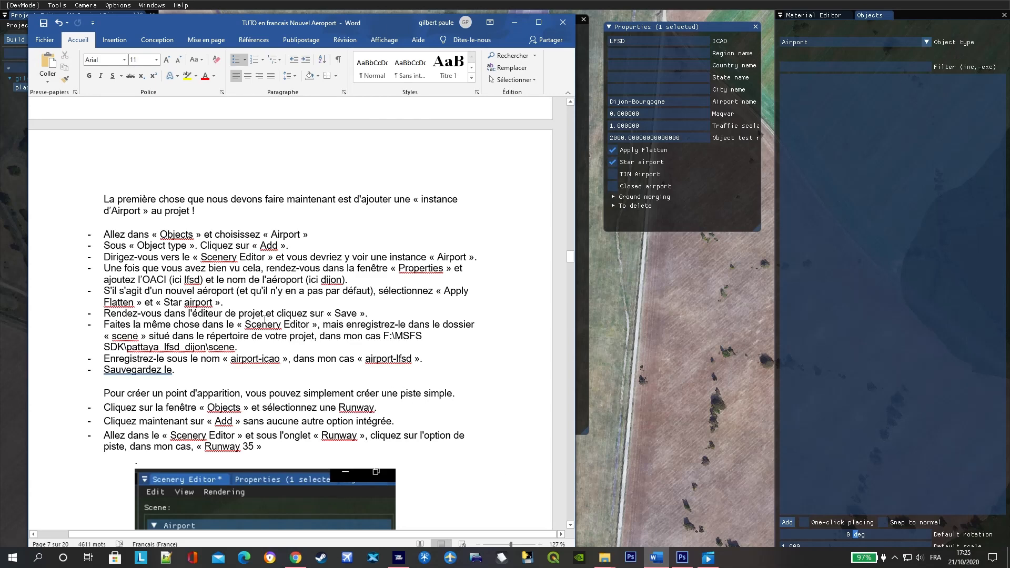
drag(265, 318, 191, 314)
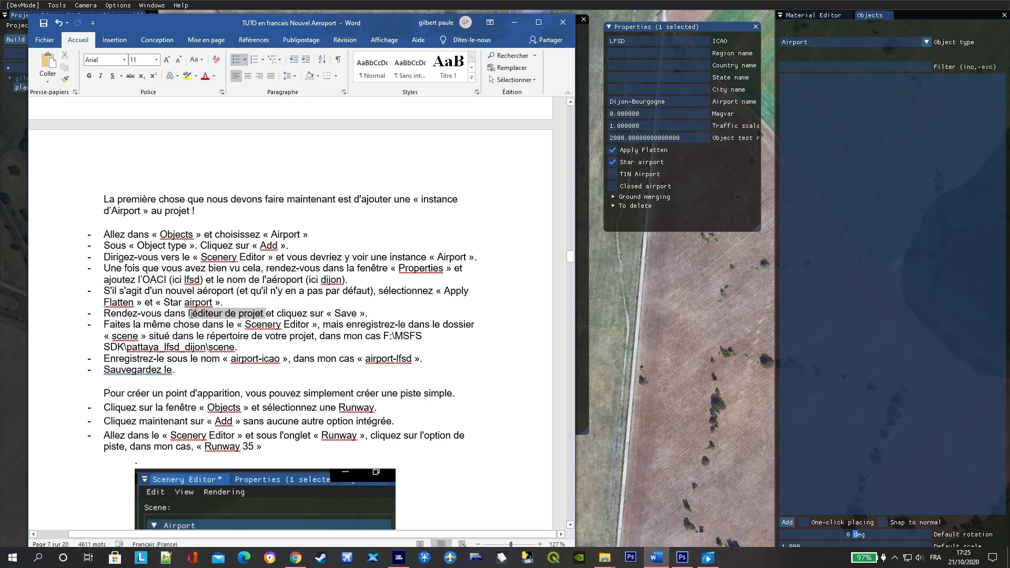
text(e )
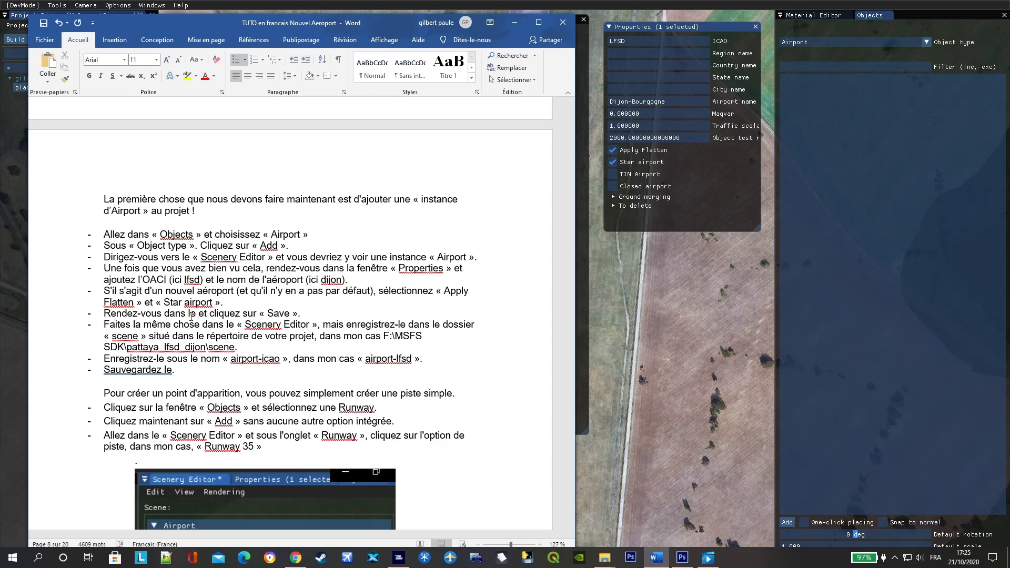
text(Project )
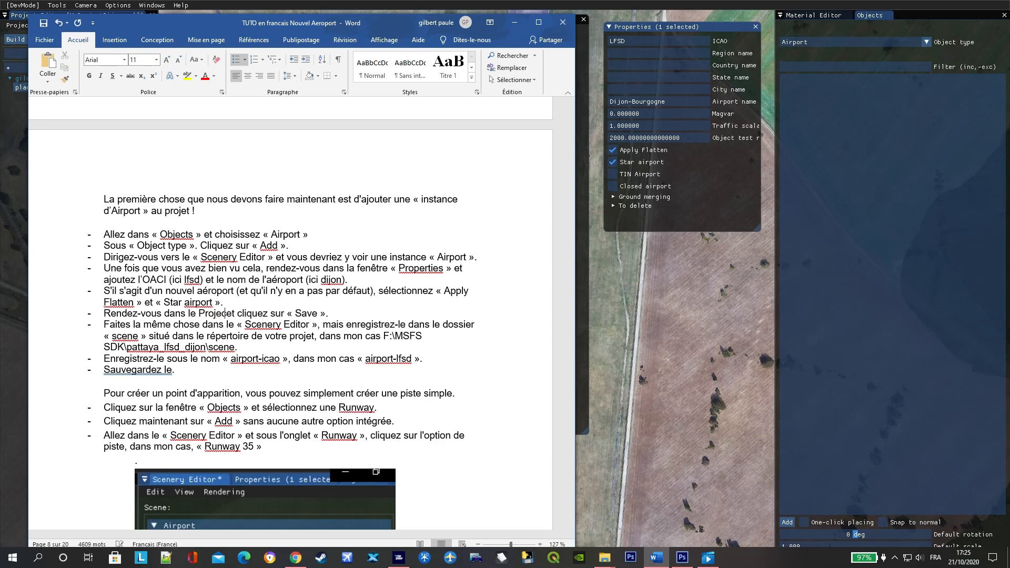
text(Edi)
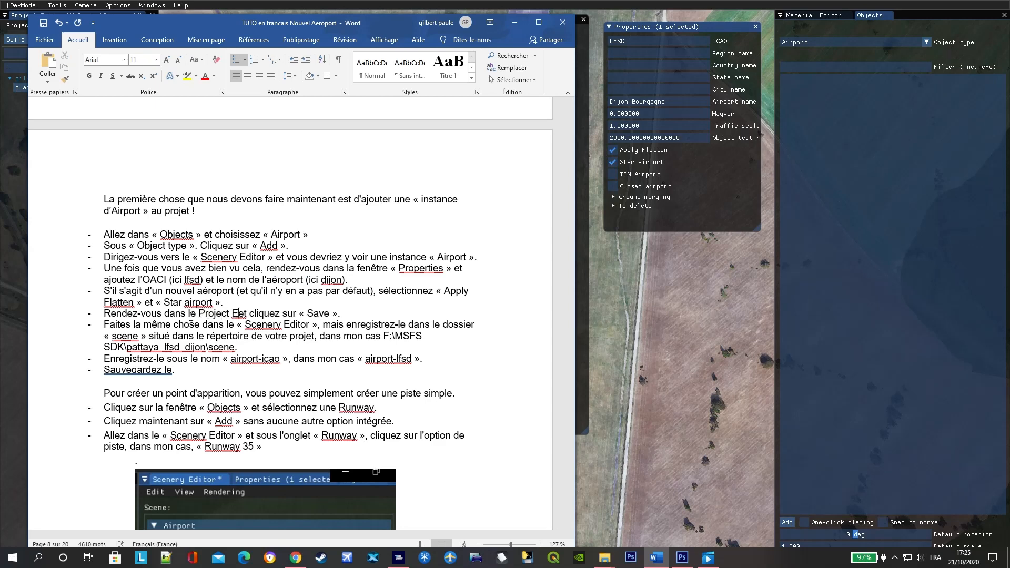
text(tor)
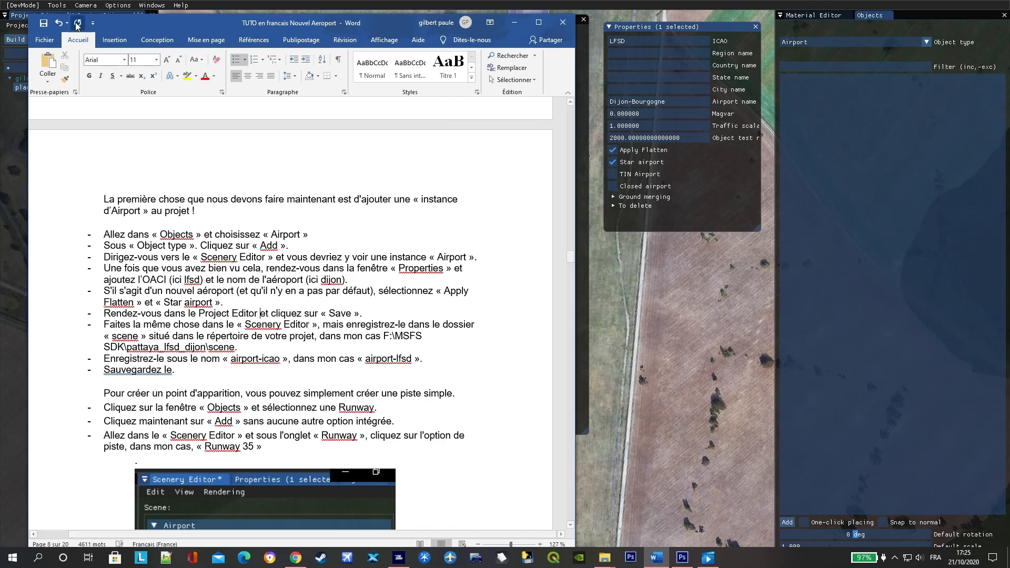
click(43, 40)
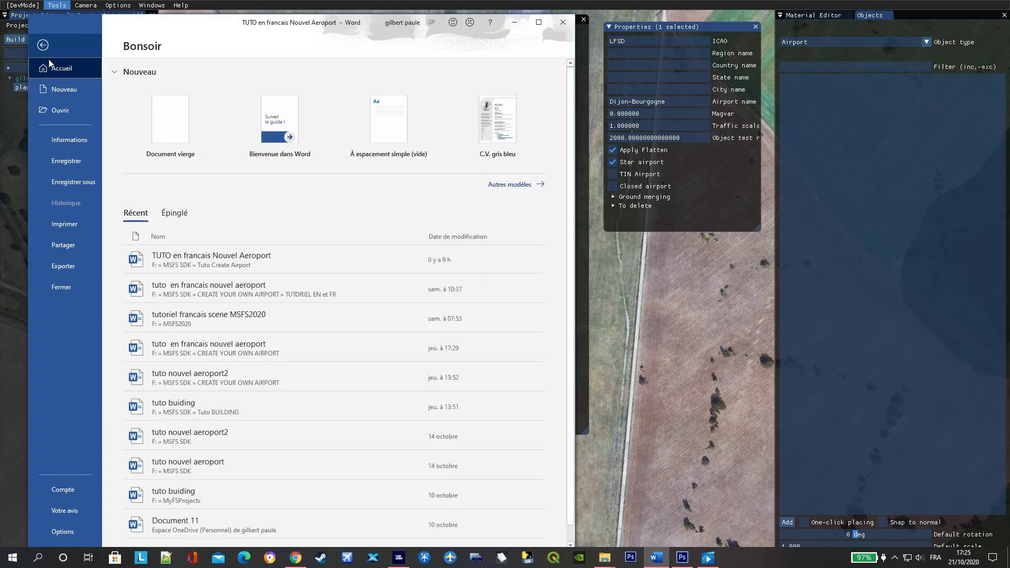
click(69, 158)
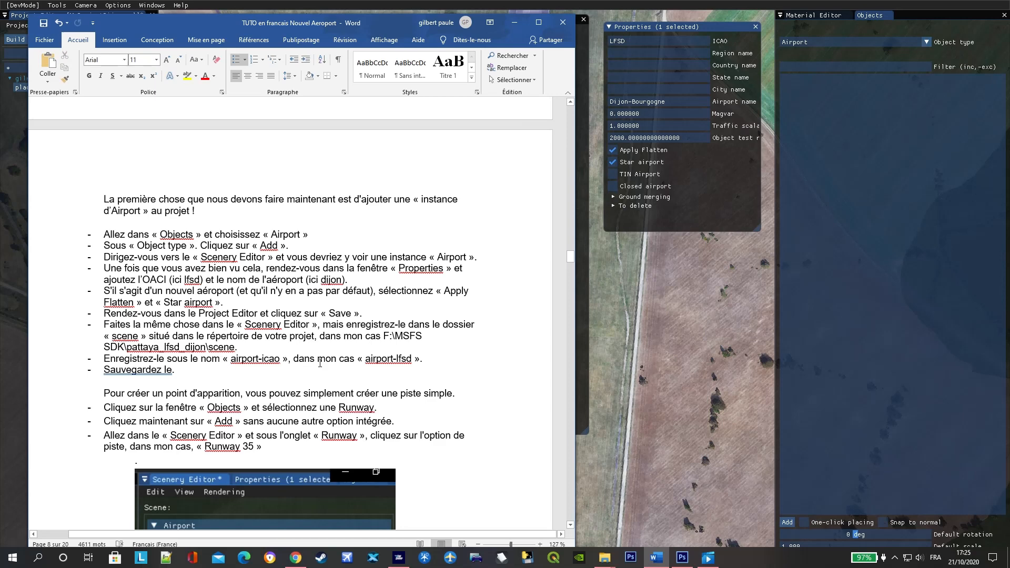
- Return to the simulator and save the MyProjectDijon project from the Project Editor
click(686, 337)
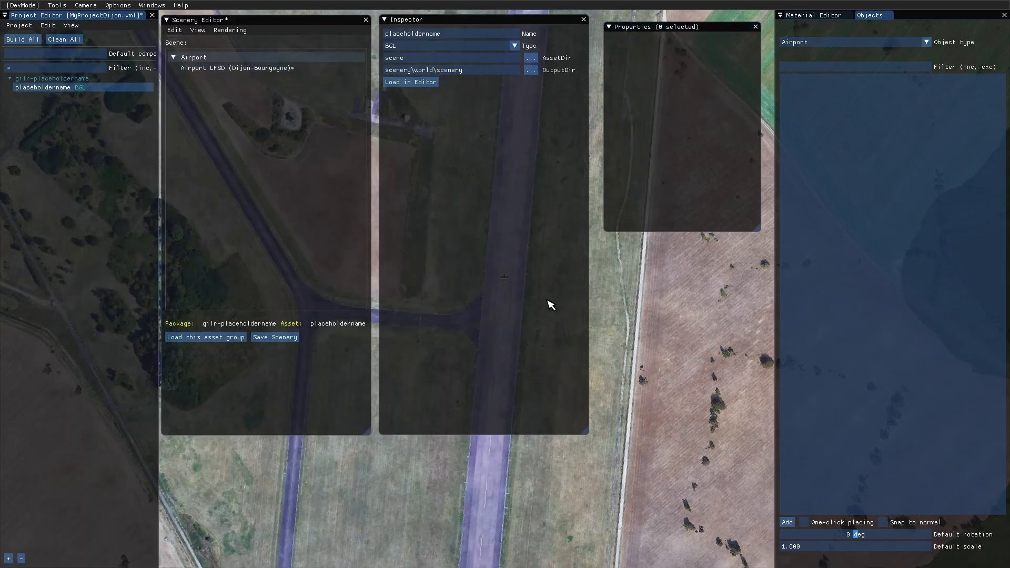
click(18, 25)
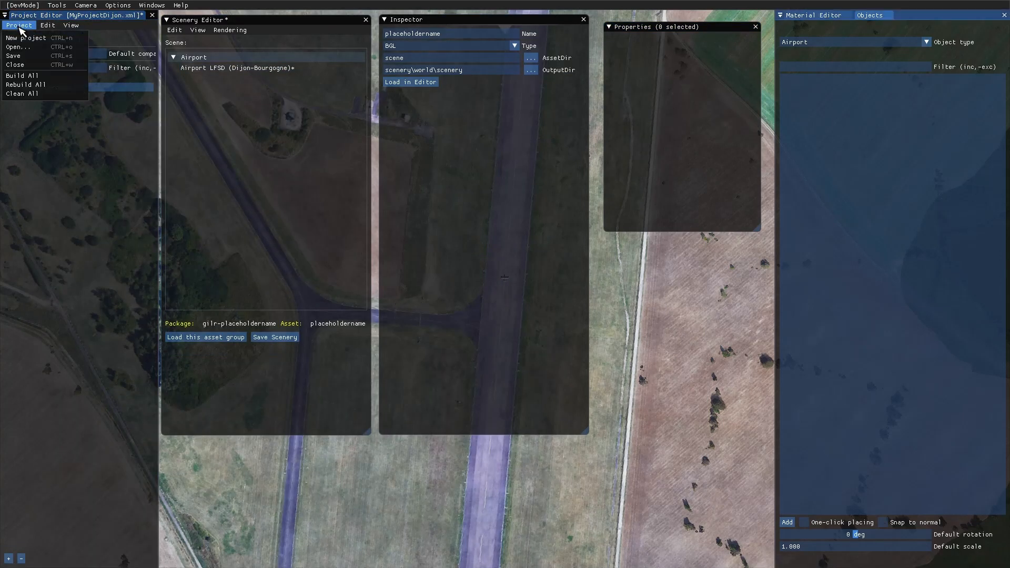
click(21, 55)
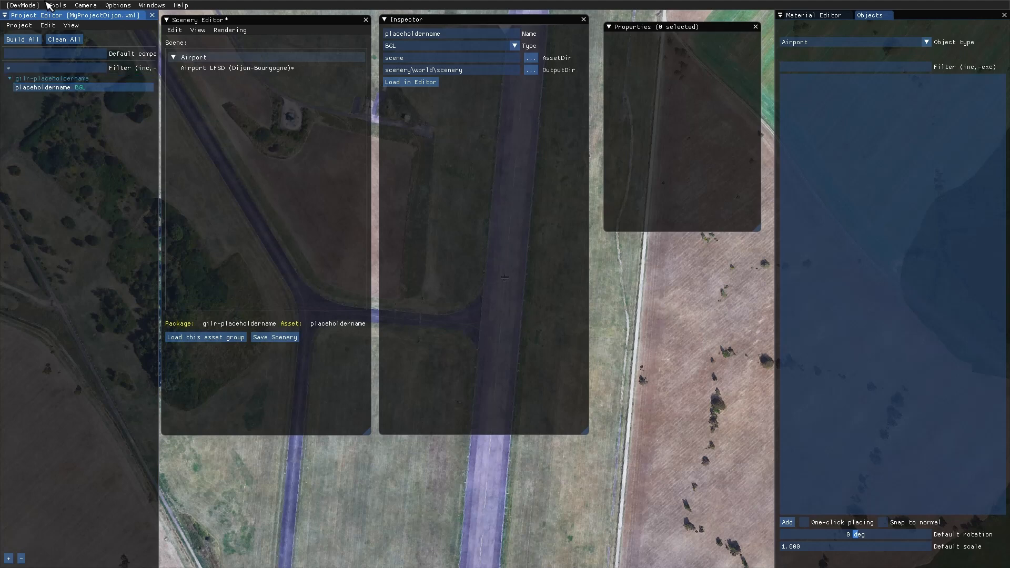
- Switch to Word, review the instructions for saving the scenery from the Scenery Editor, and return to the simulator
key(super)
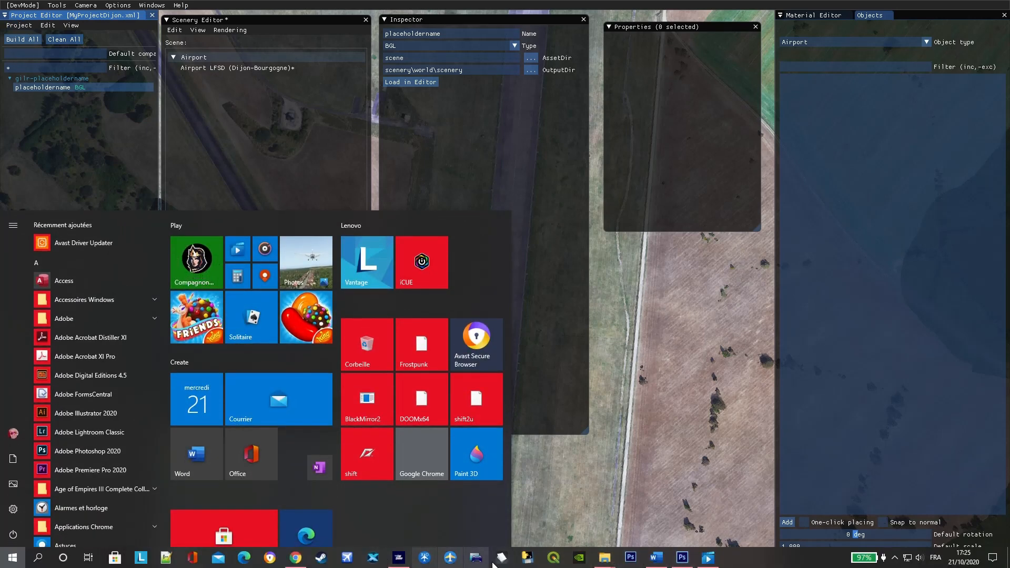
click(660, 561)
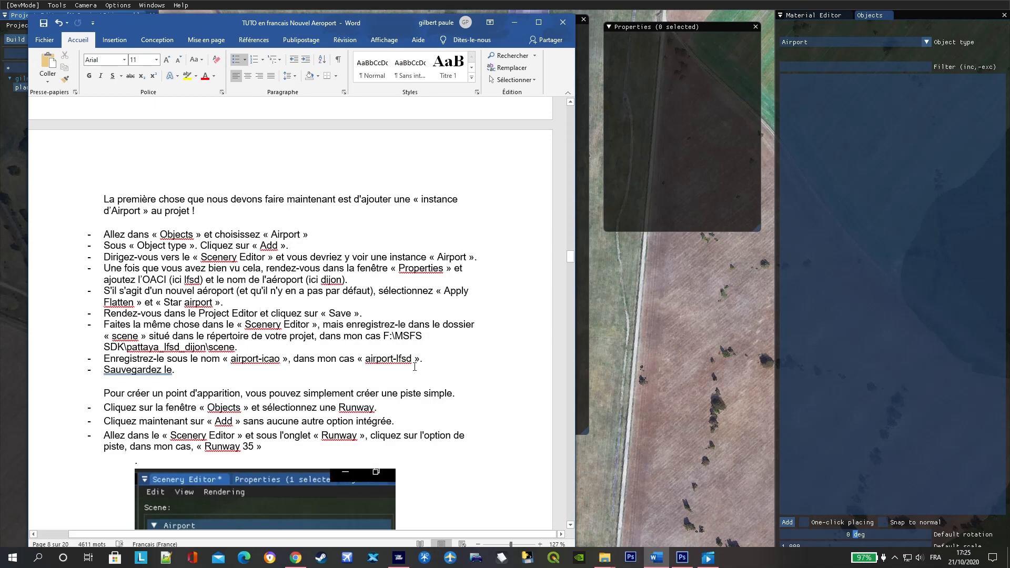
scroll(404, 350, down, 1)
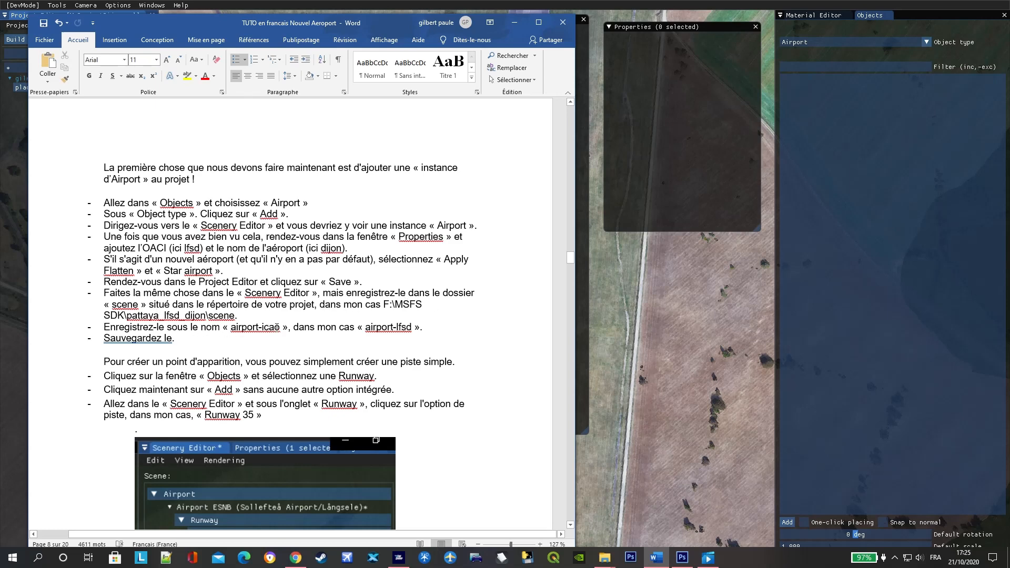
click(263, 326)
text(i)
click(674, 348)
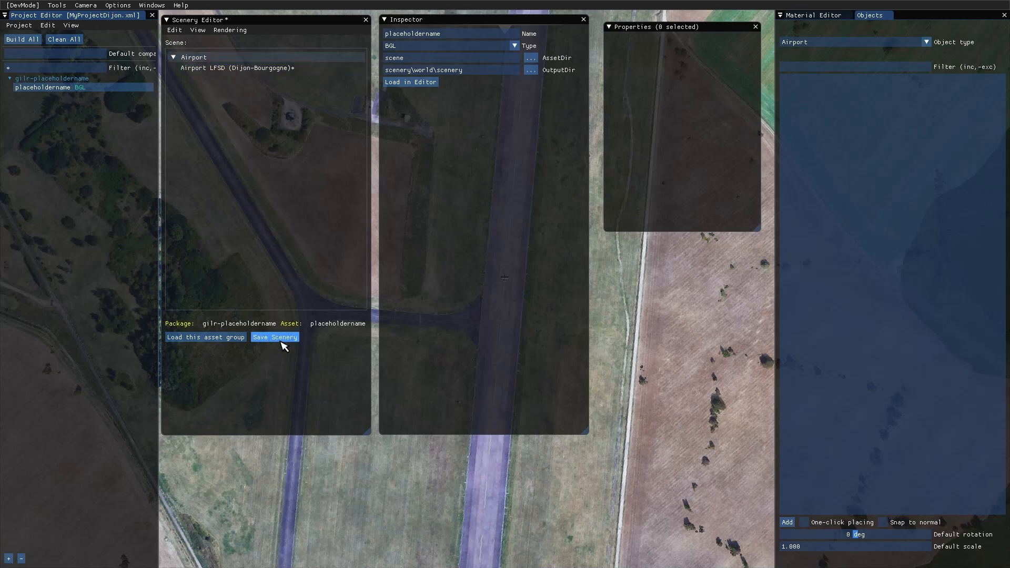
- Save the scenery from the Scenery Editor into the Gilr_lfsd_Dijon-Bourgogne project's scene folder as lfsd_dijon
click(220, 58)
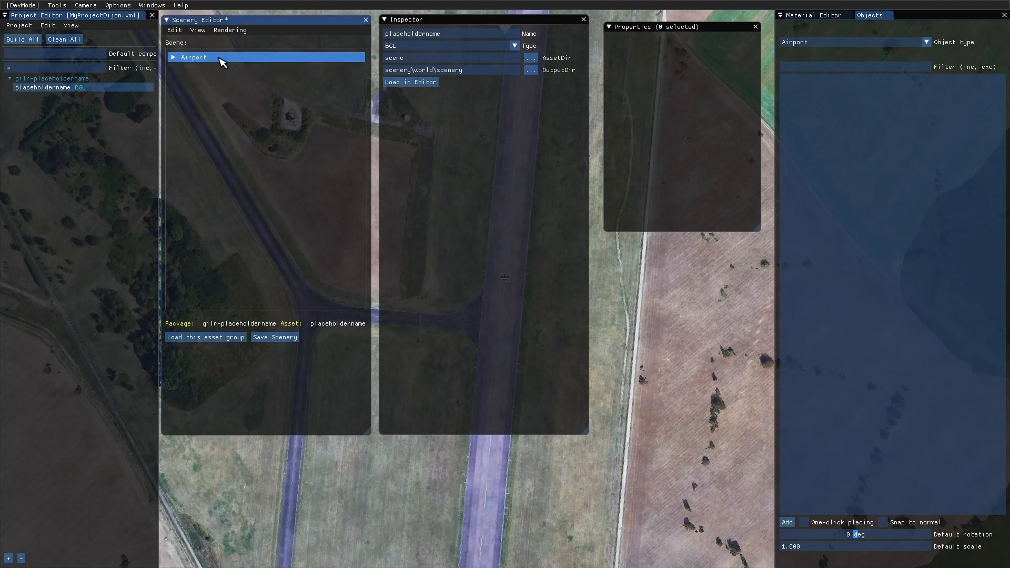
click(283, 337)
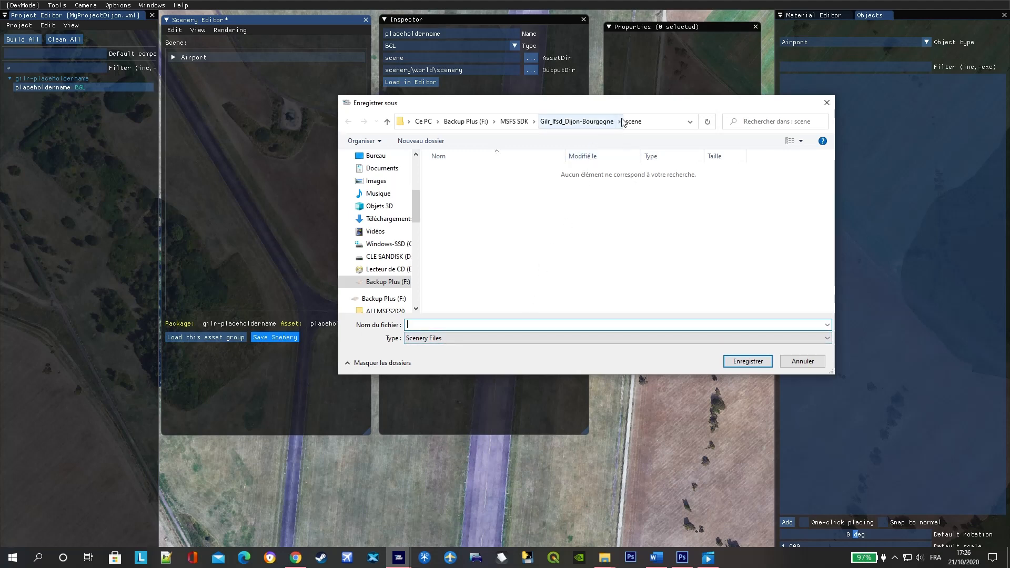
click(659, 563)
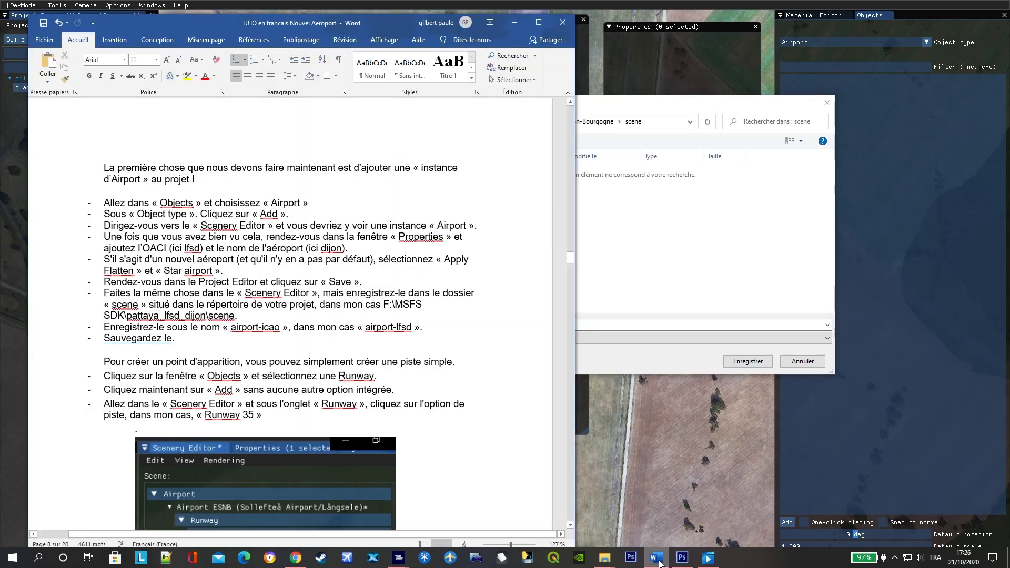
click(658, 559)
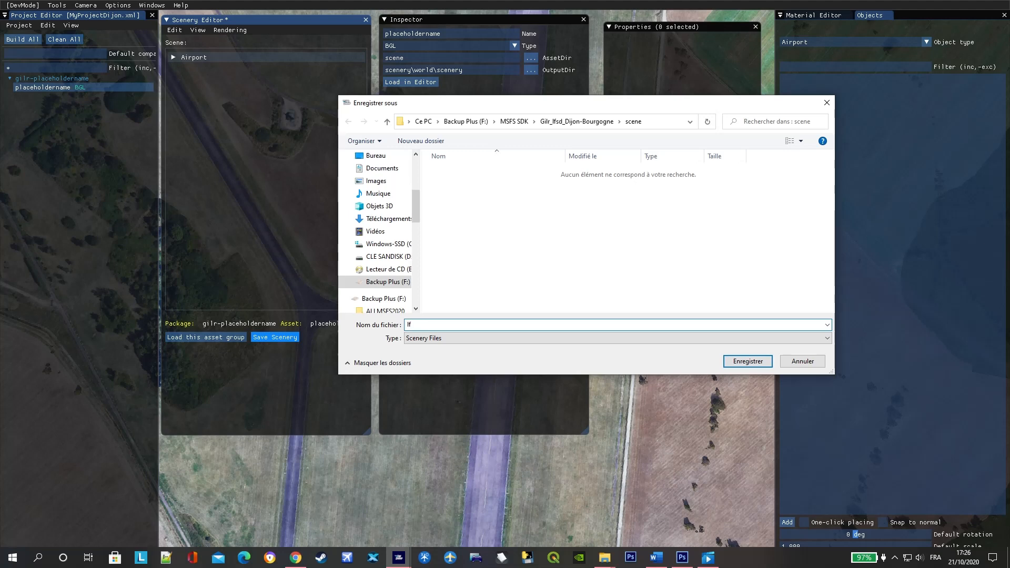
text(sd-d)
text(ijon)
click(420, 324)
key(BackSpace)
text(_)
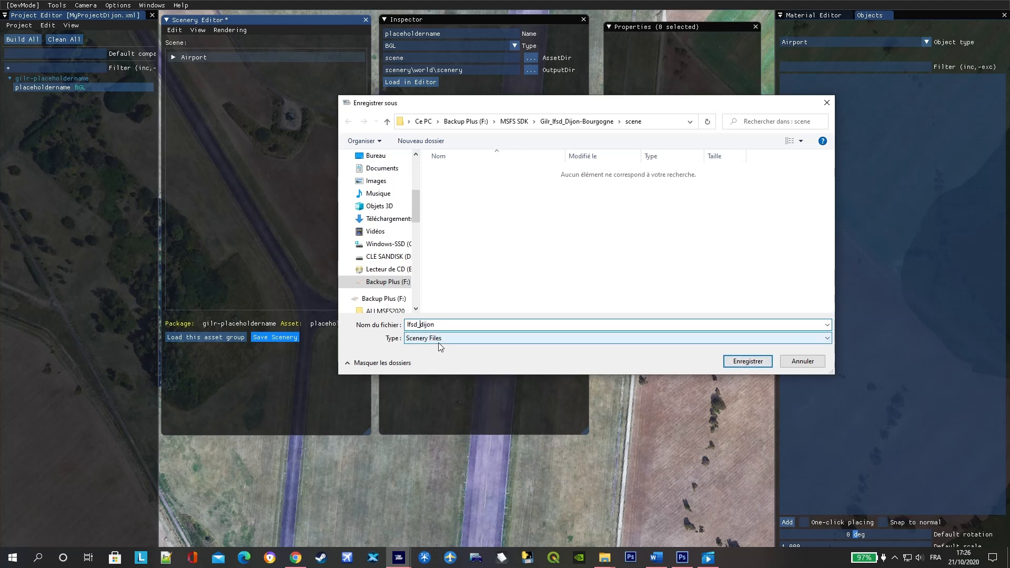
click(747, 364)
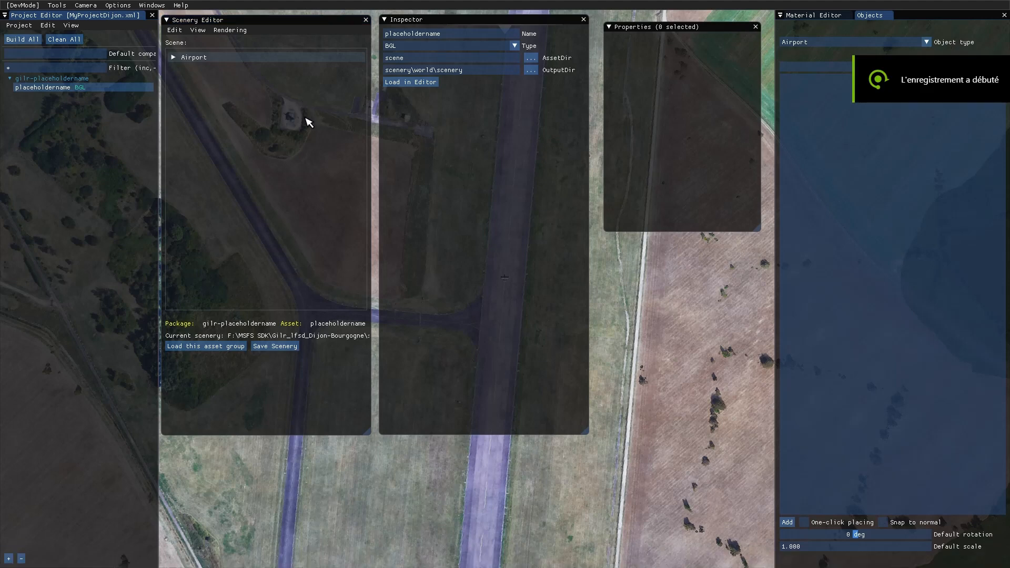
- Switch to Word, review the instructions for creating a simple runway, and return to the simulator
click(176, 58)
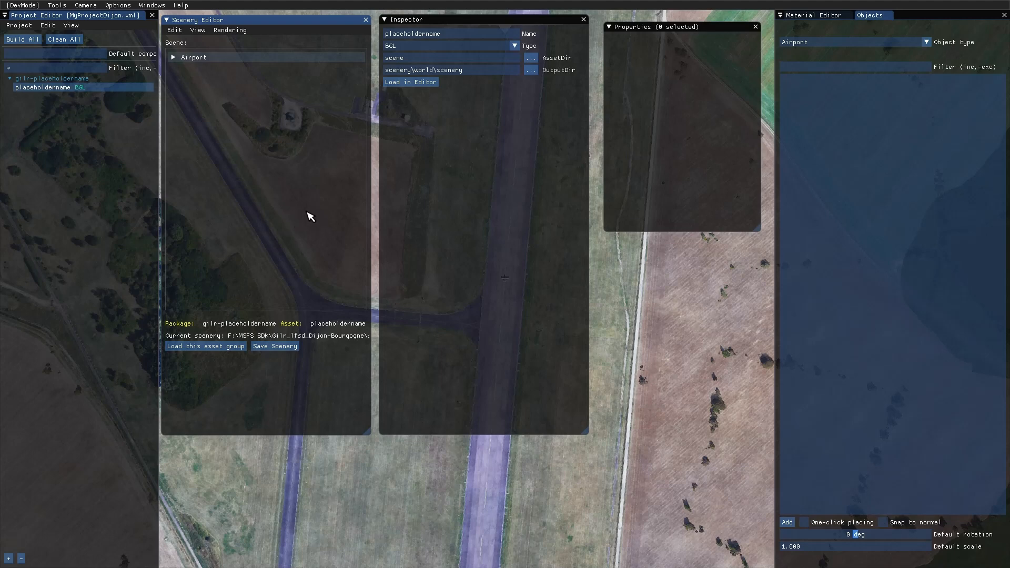
key(super)
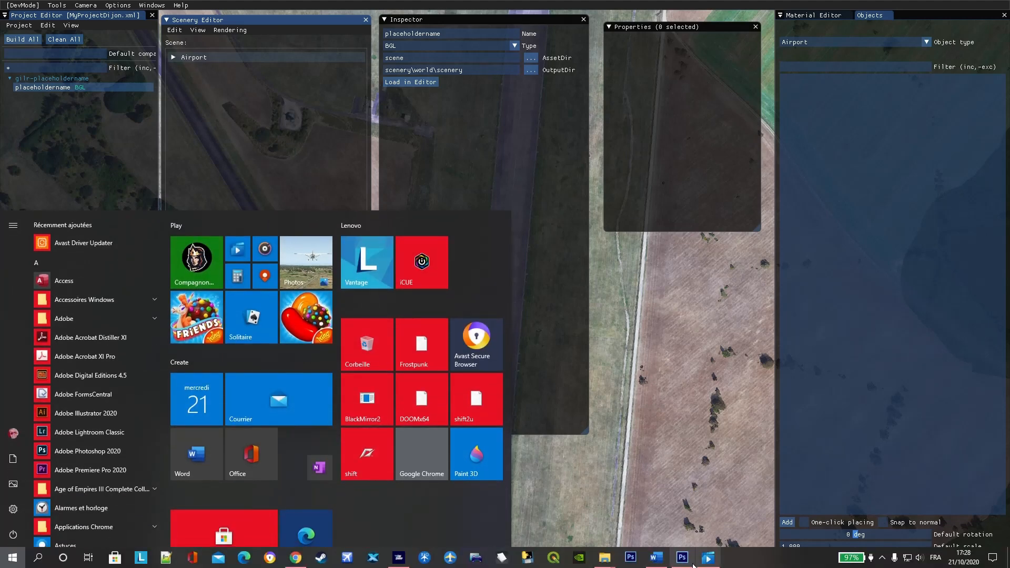
click(655, 557)
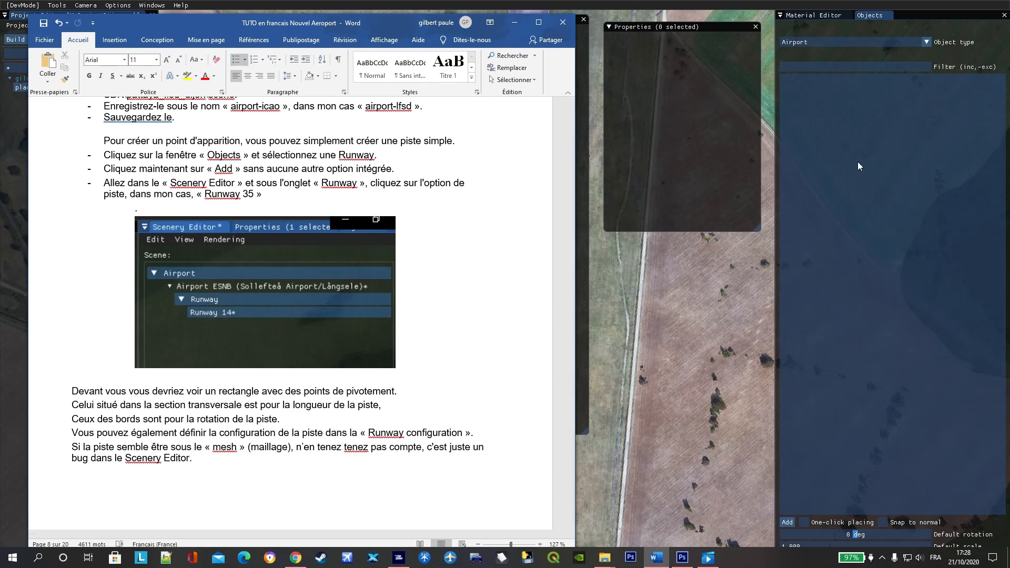
click(890, 21)
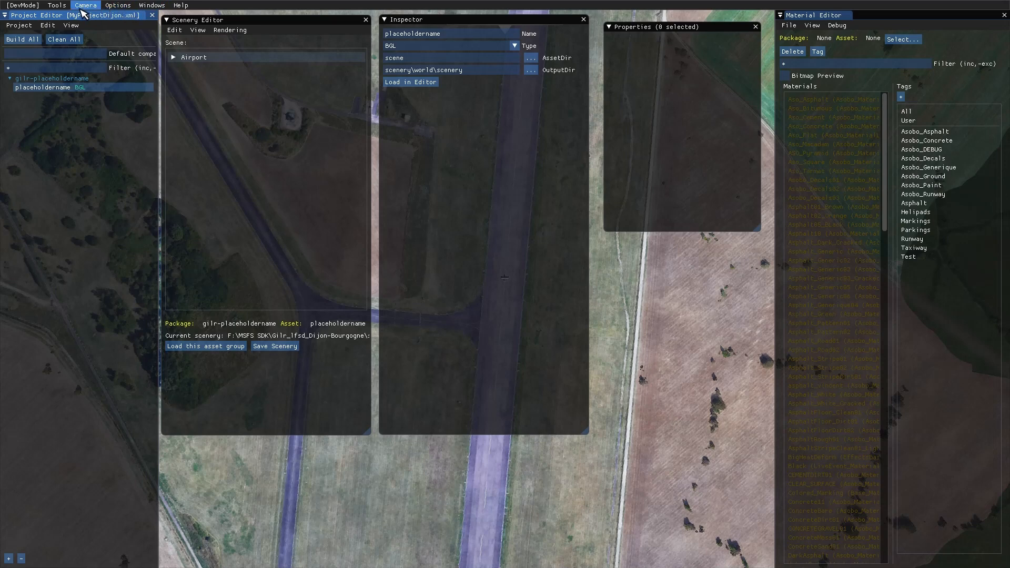
- Reopen the Objects window for the Scenery Editor
click(81, 9)
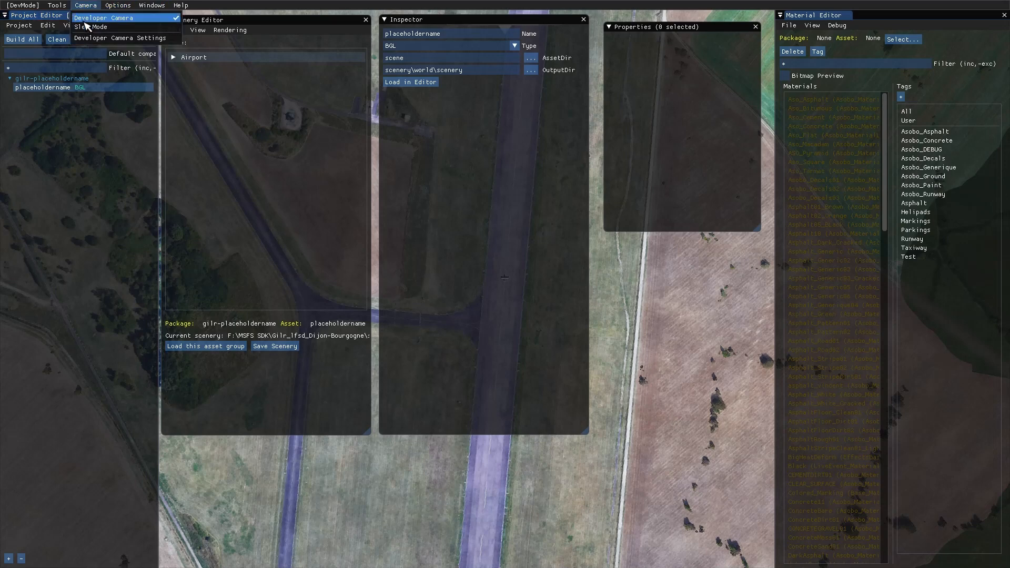
mouse_move(62, 4)
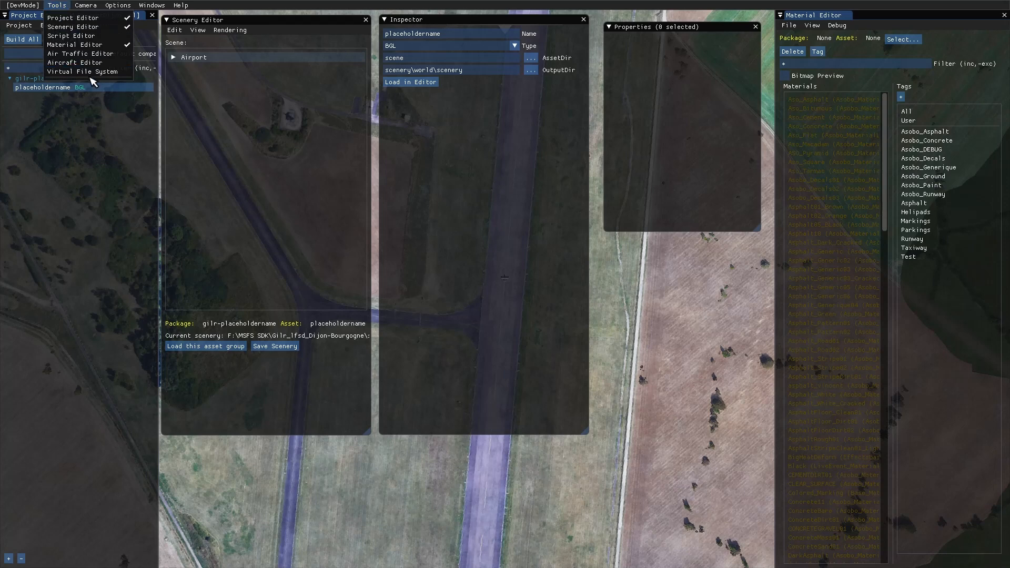
click(672, 319)
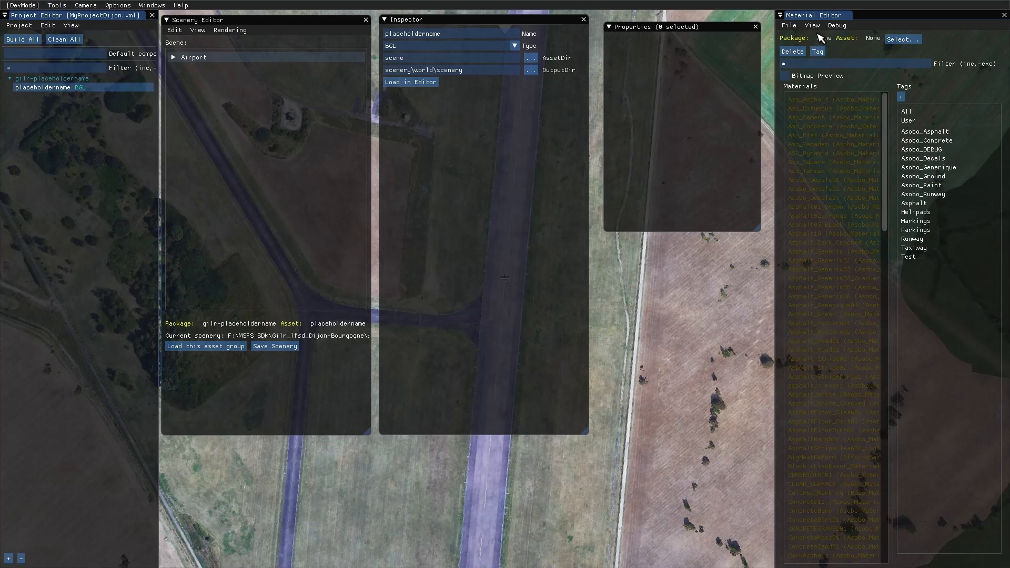
click(813, 27)
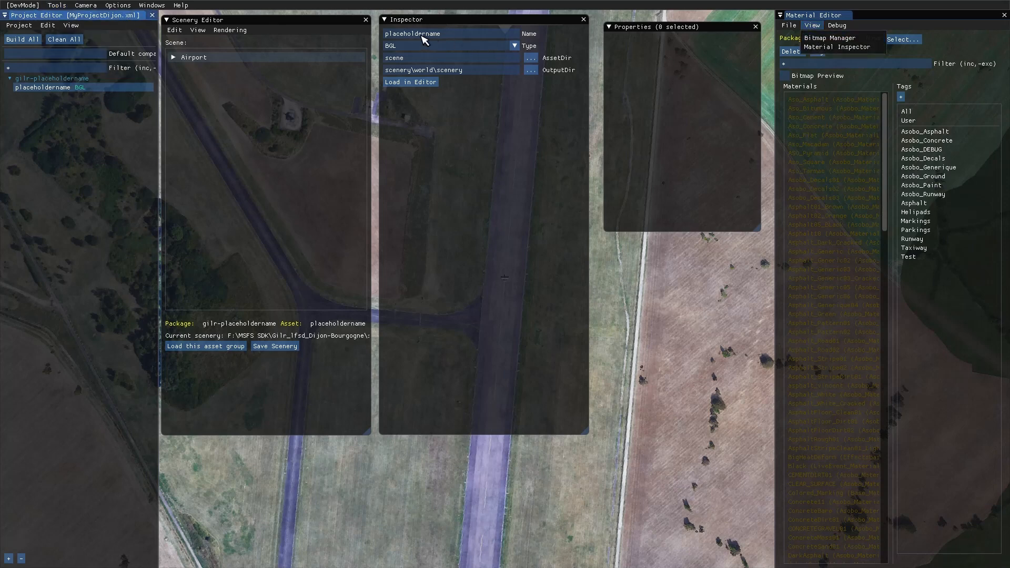
click(198, 30)
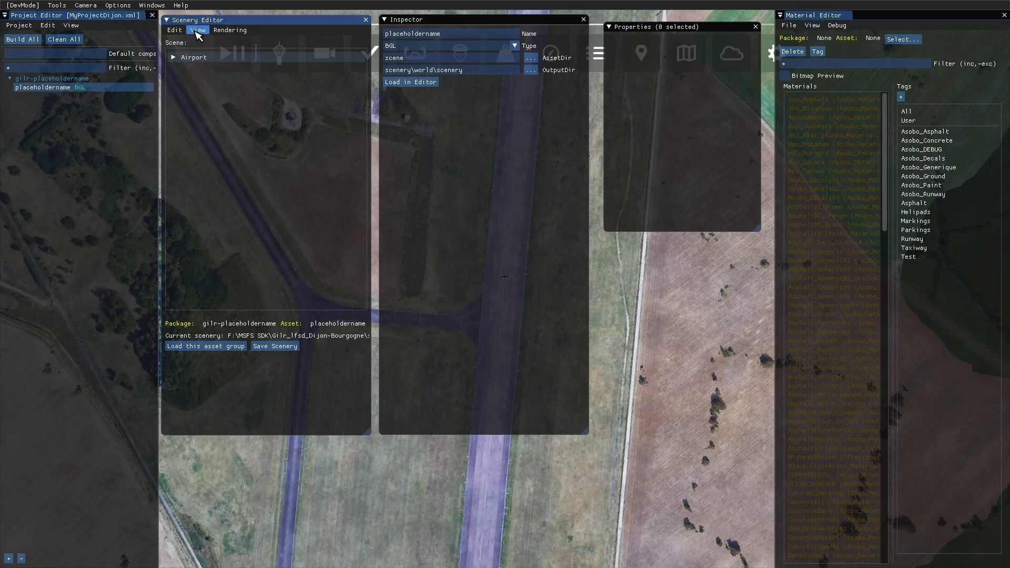
click(197, 30)
click(203, 51)
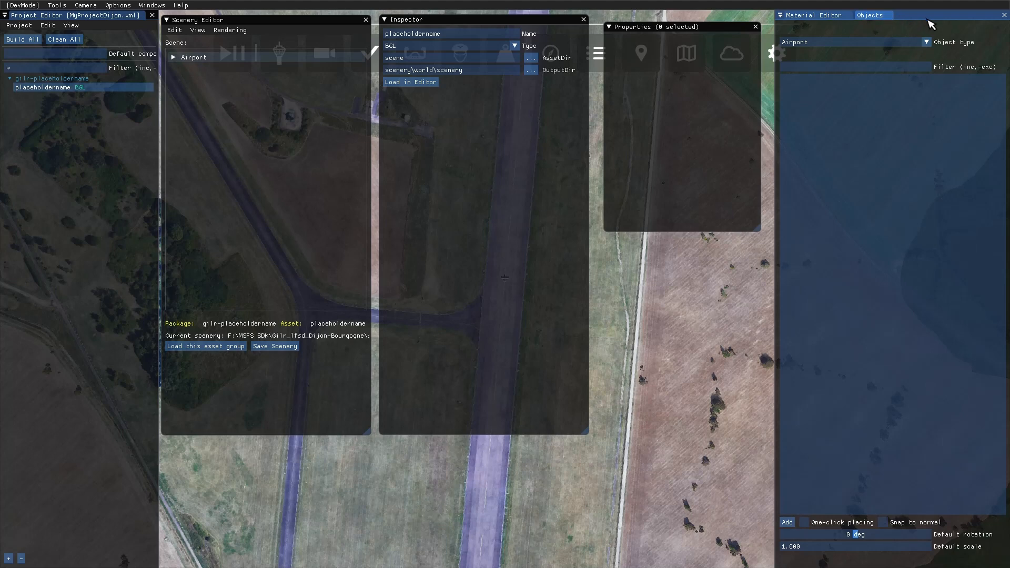
- Set the object type to Runway, choose designation 35, and add it to the scene
click(927, 42)
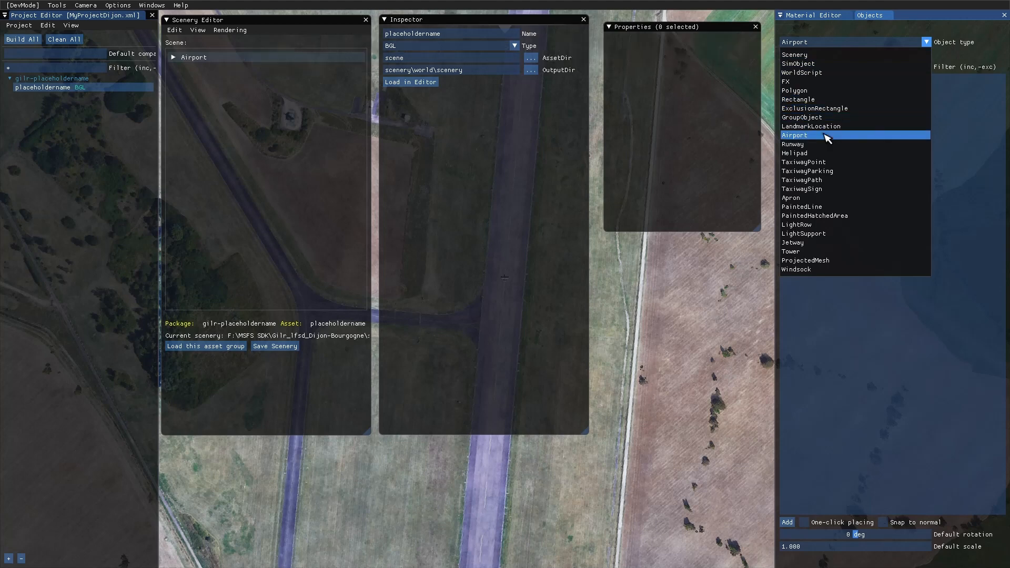
click(816, 145)
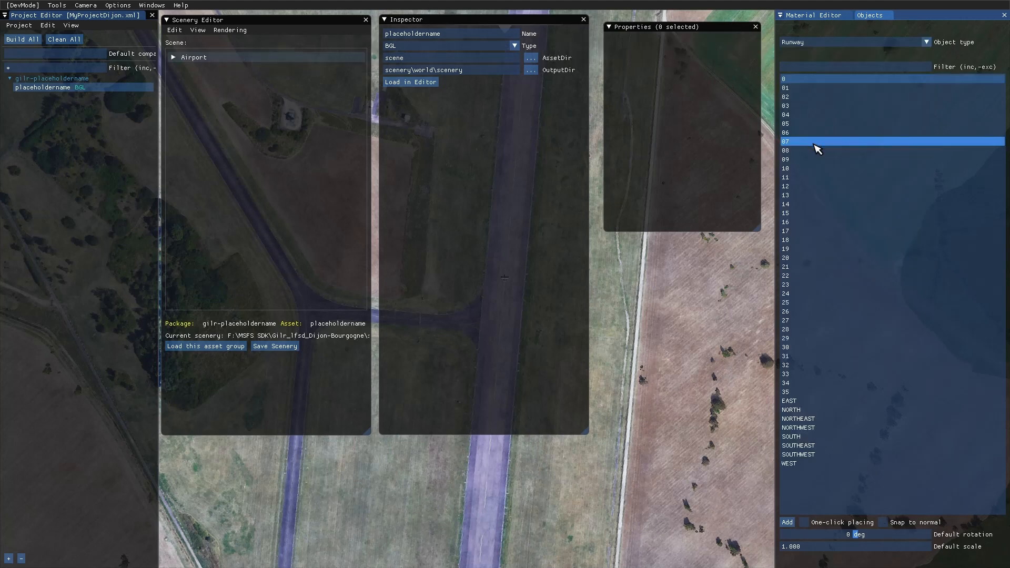
click(818, 393)
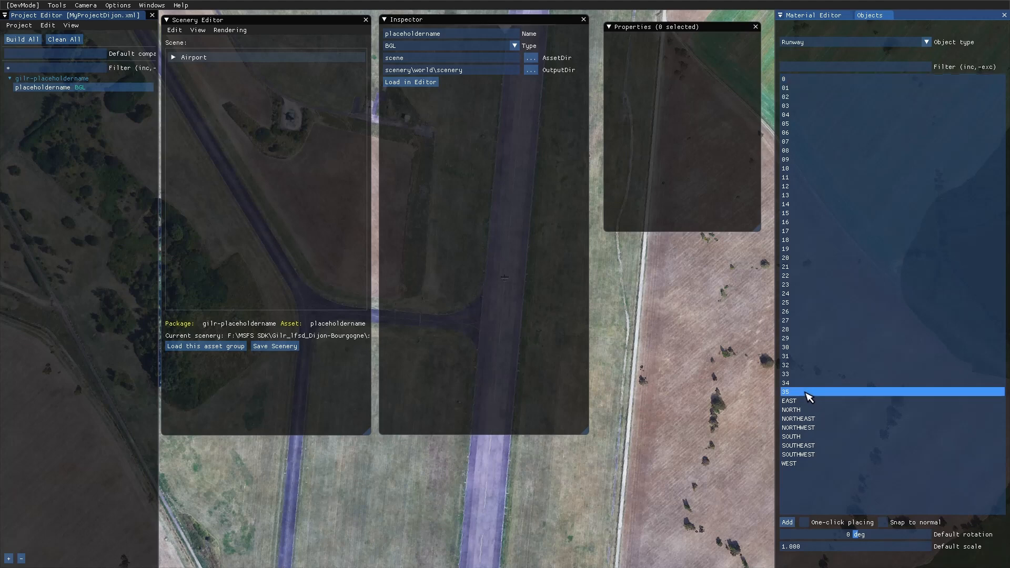
click(788, 524)
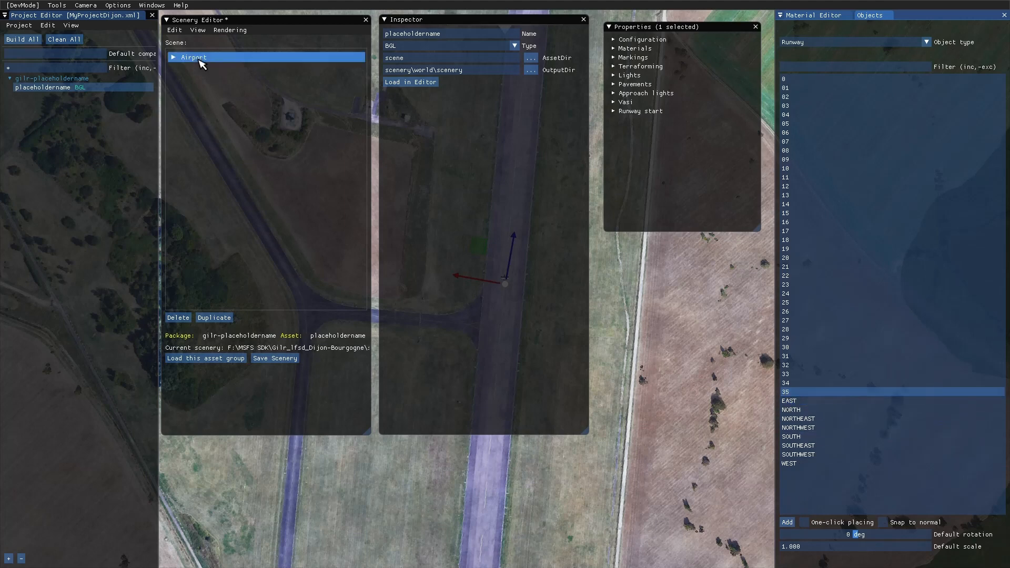
- Expand the LFSD airport in the Scenery Editor's scene tree and select Runway 35
click(174, 58)
click(213, 79)
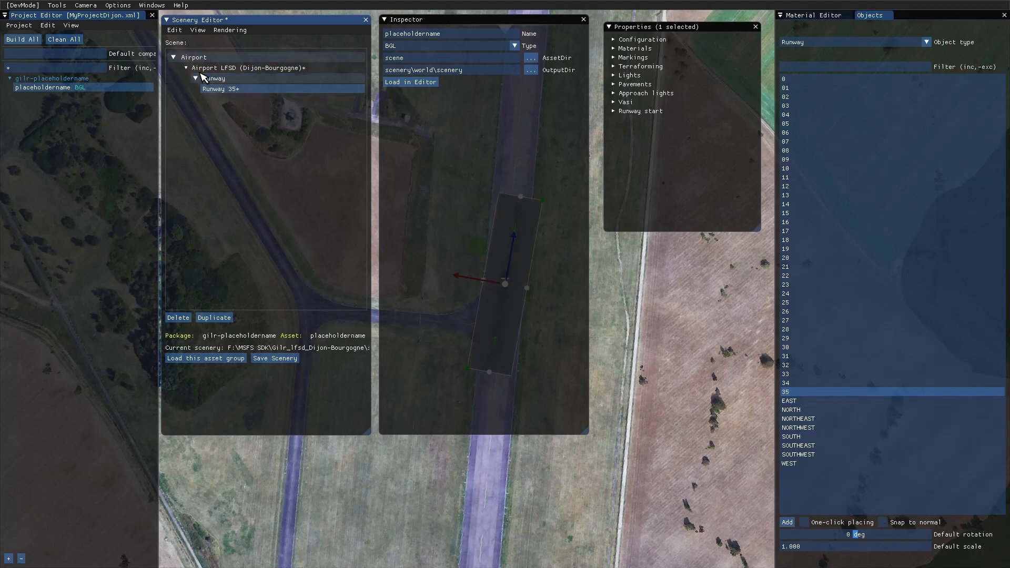
click(237, 90)
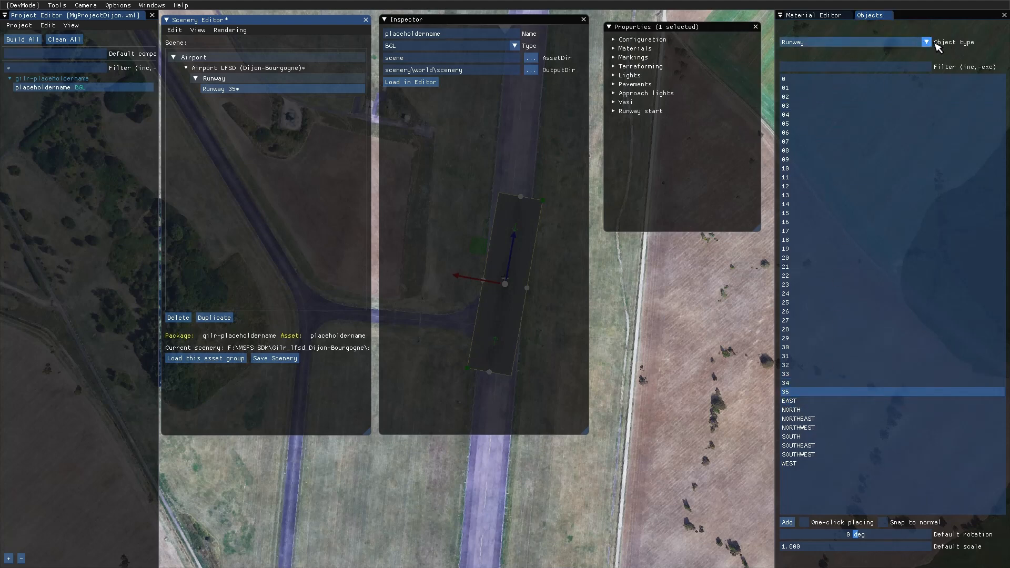
click(793, 394)
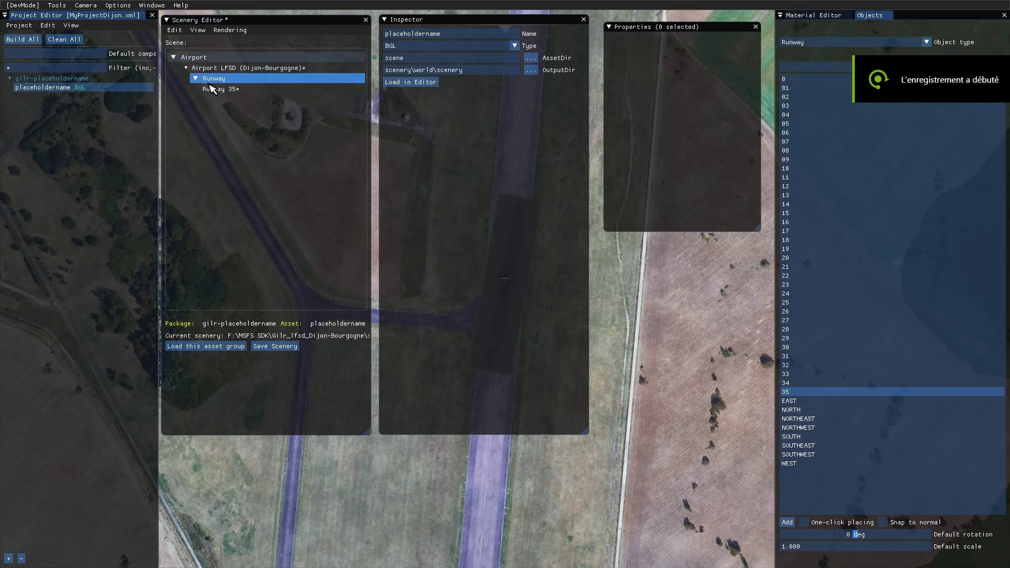
click(218, 92)
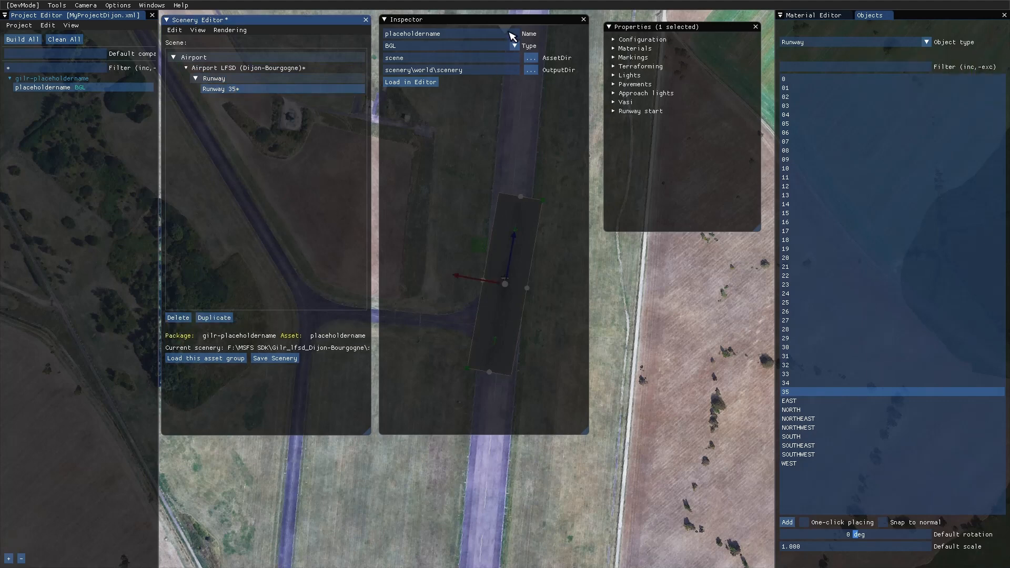
- Move the Inspector window clear of the runway and shift Runway 35 slightly north along its length
drag(518, 20, 826, 257)
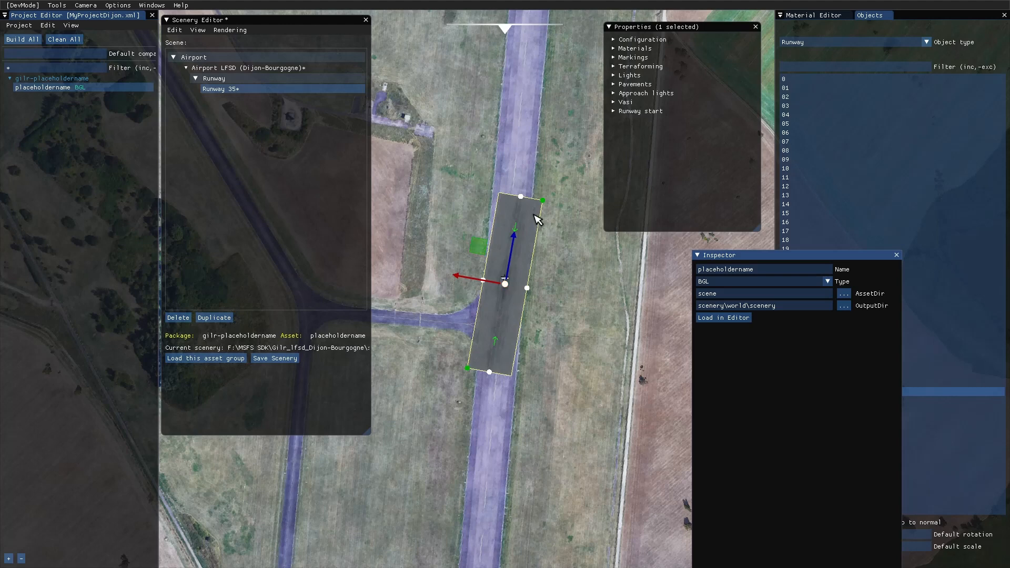
scroll(568, 290, down, 5)
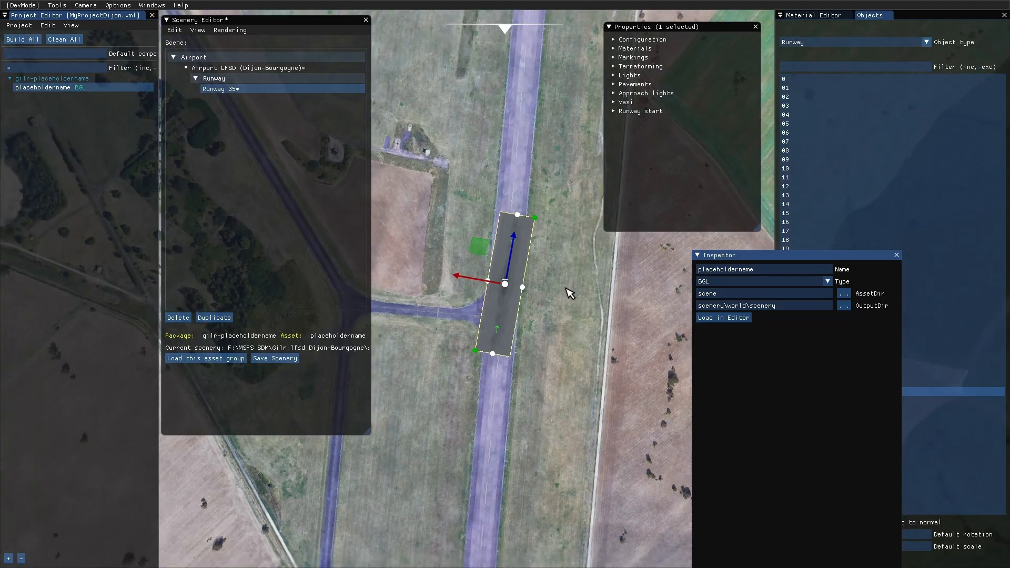
scroll(568, 296, down, 3)
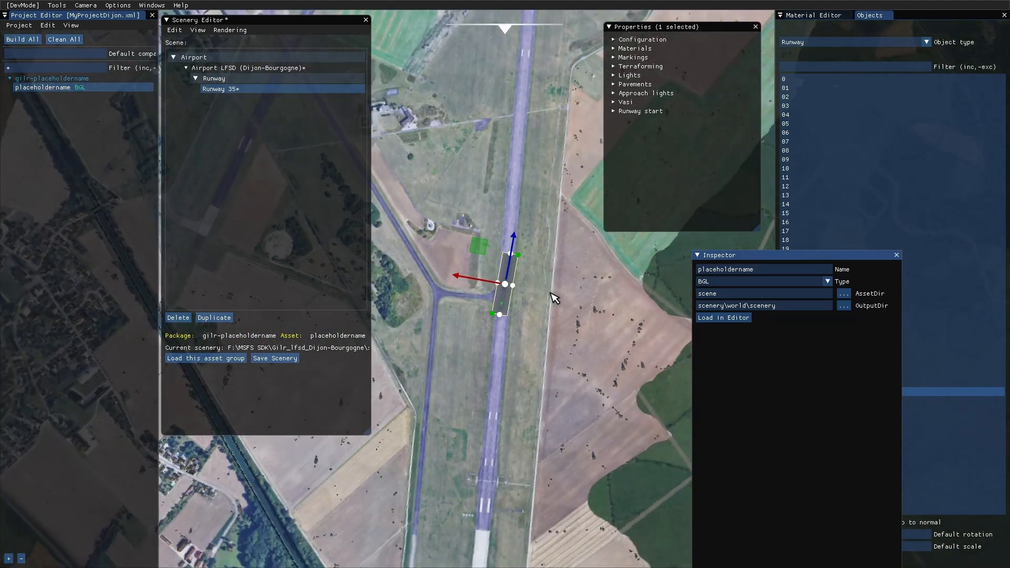
scroll(554, 298, down, 4)
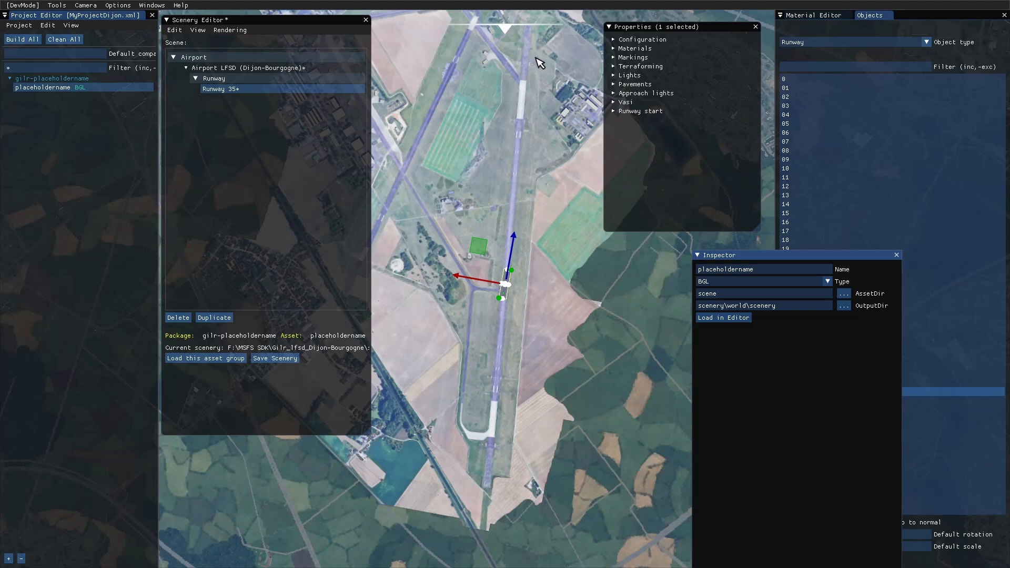
scroll(540, 63, down, 2)
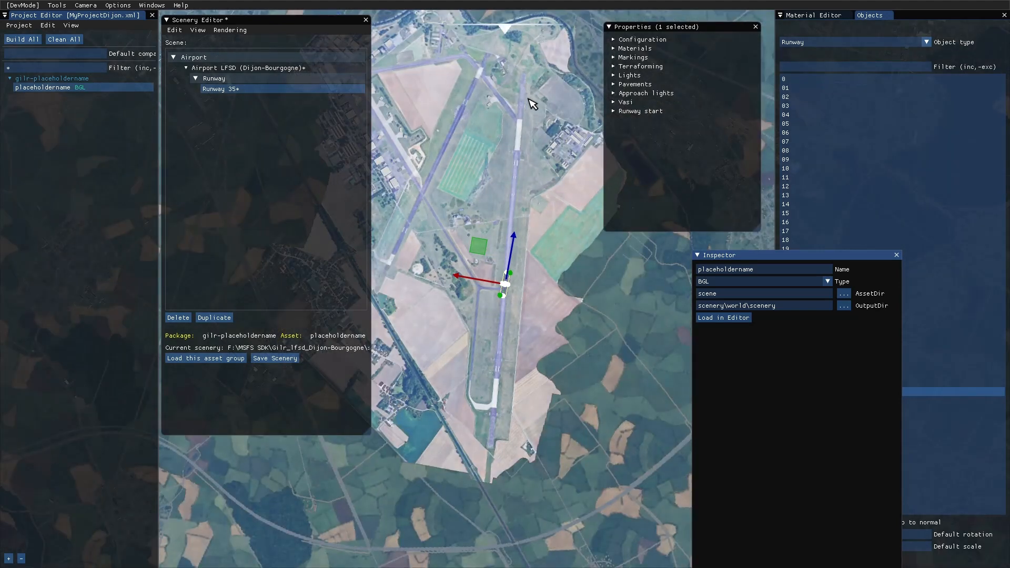
scroll(536, 102, up, 1)
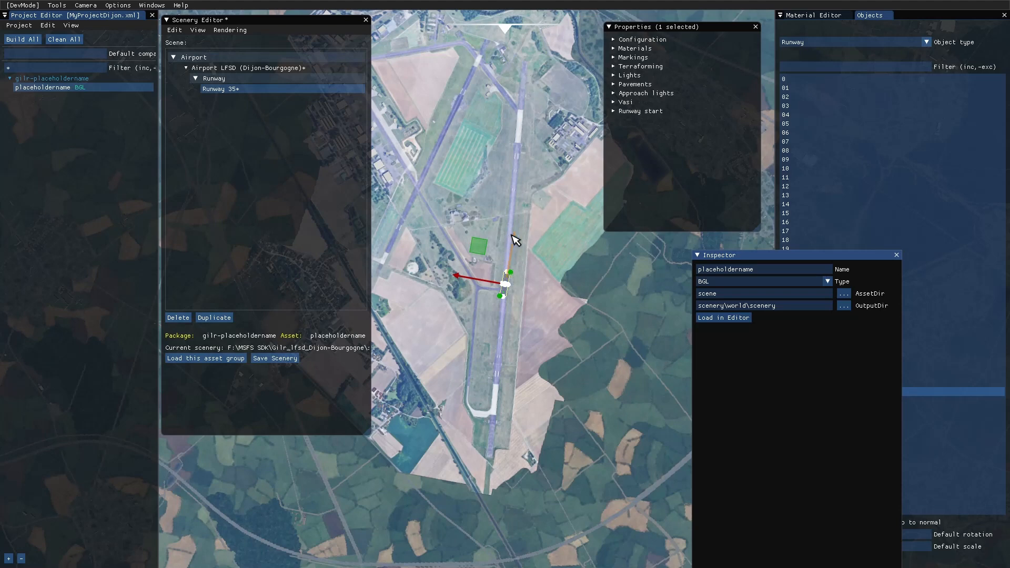
mouse_move(518, 243)
mouse_down()
mouse_move(523, 174)
mouse_move(509, 241)
mouse_up()
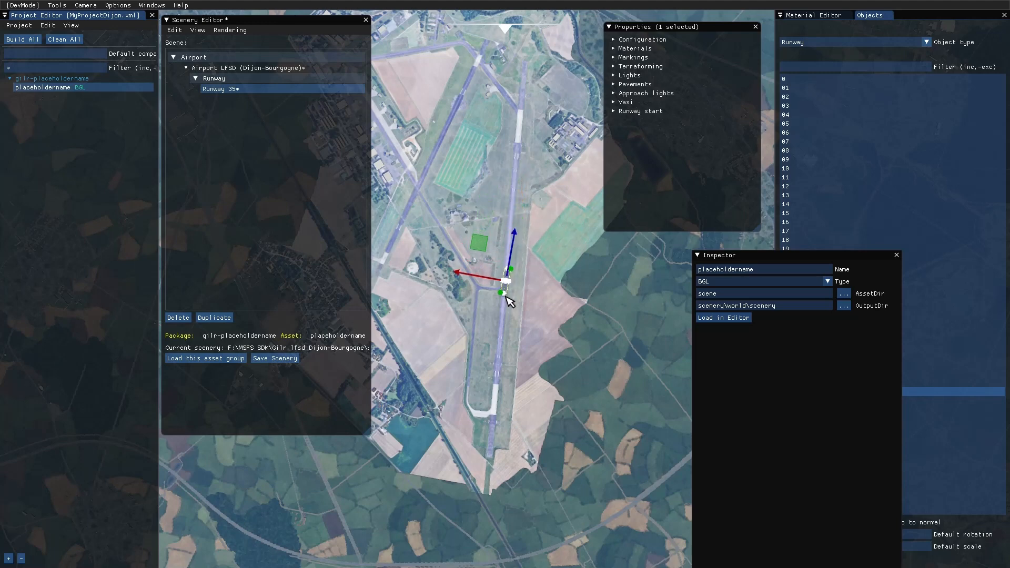
- Extend the northern end of Runway 35 well past the painted northern threshold, toward the river
scroll(563, 289, up, 5)
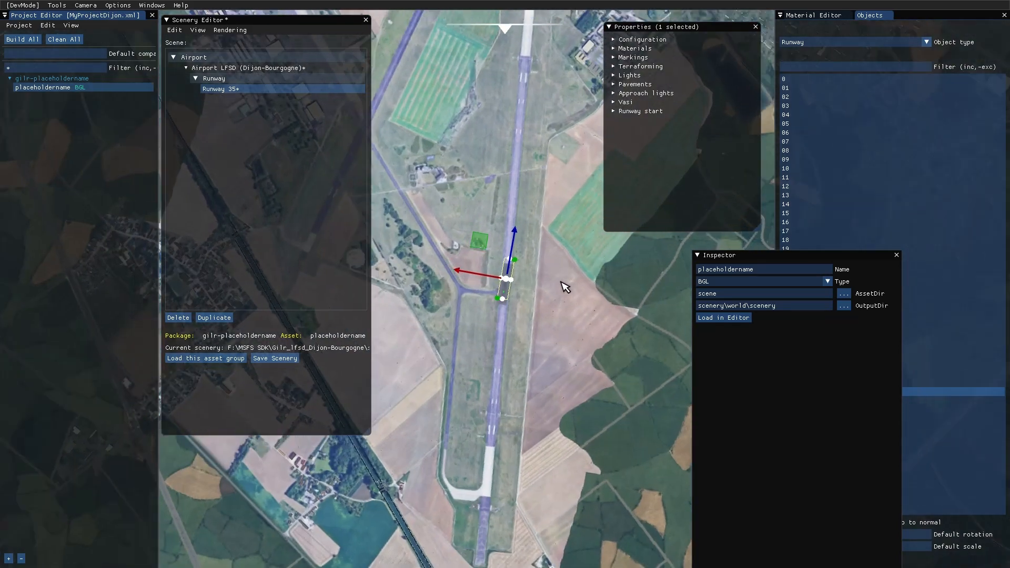
scroll(559, 255, up, 3)
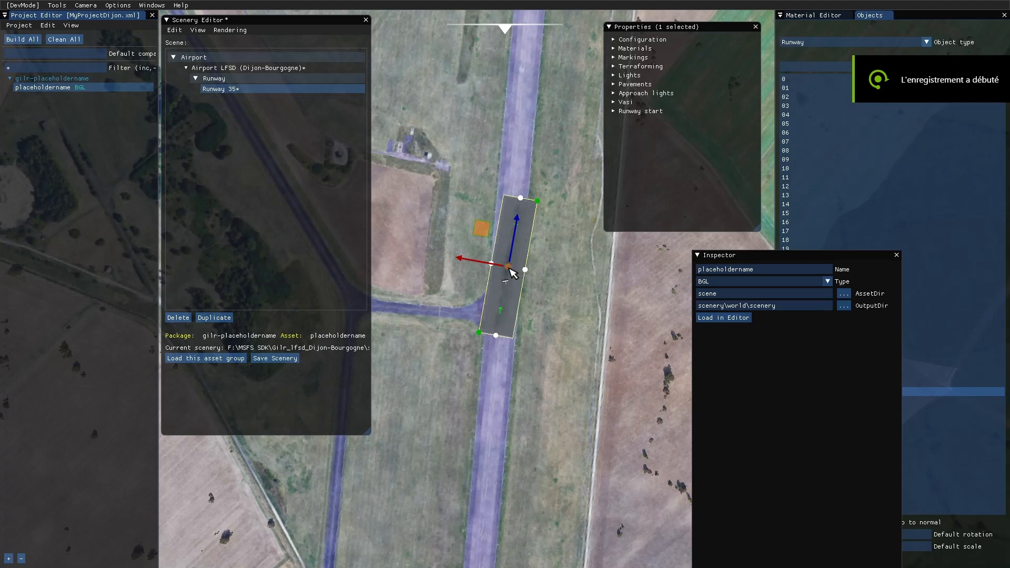
click(520, 197)
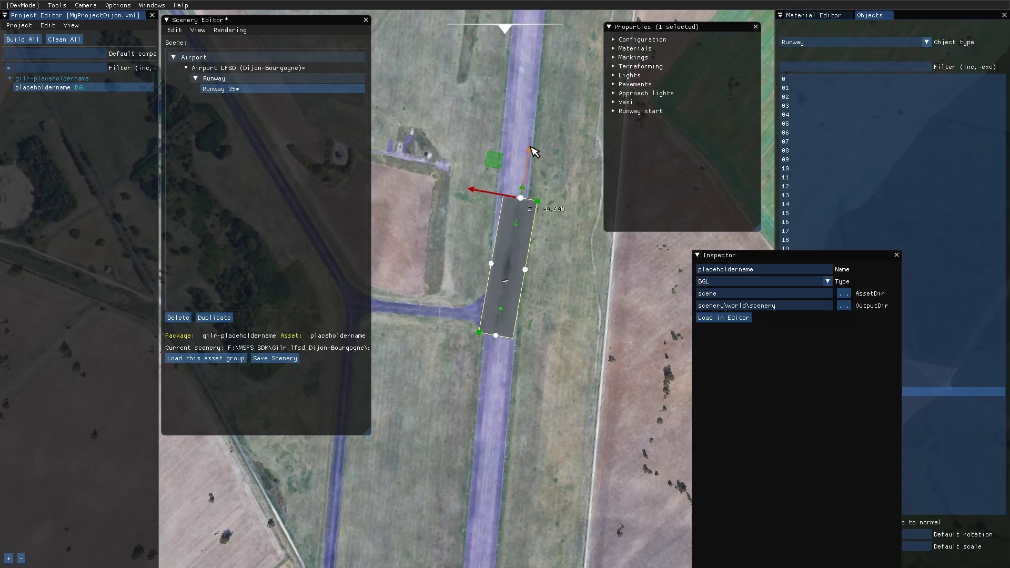
drag(530, 148, 554, 29)
scroll(567, 203, down, 2)
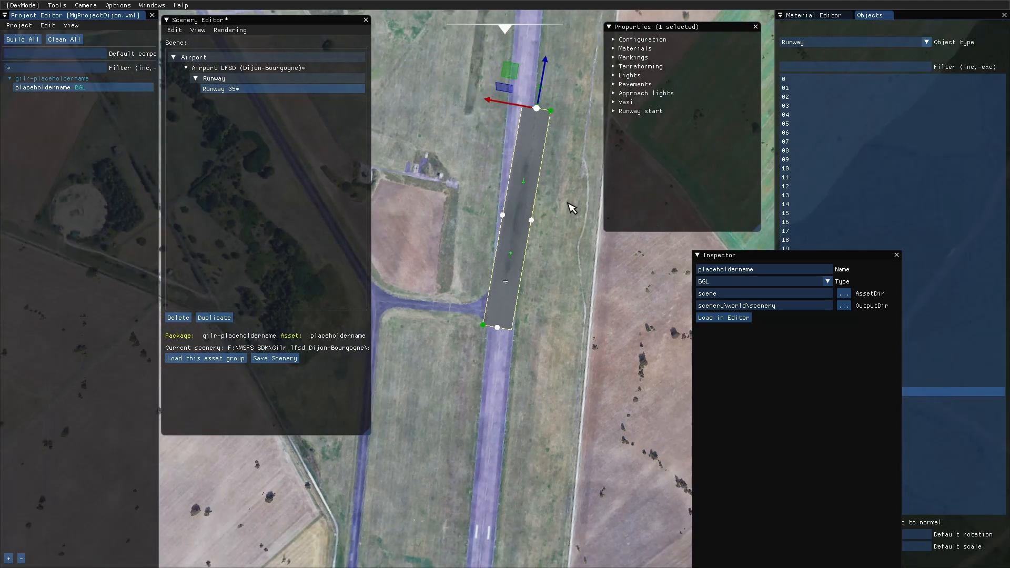
scroll(572, 209, down, 4)
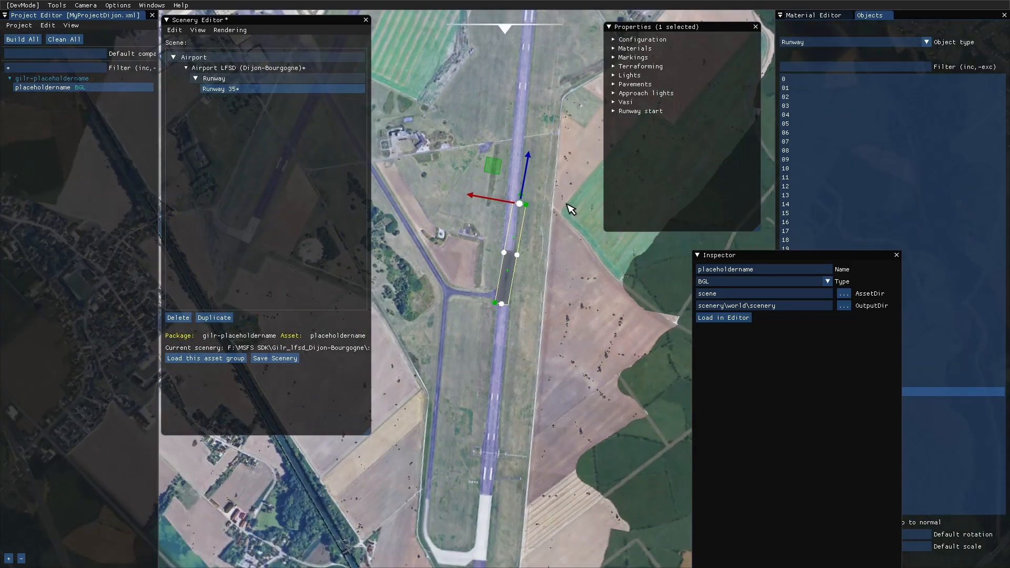
scroll(571, 208, down, 3)
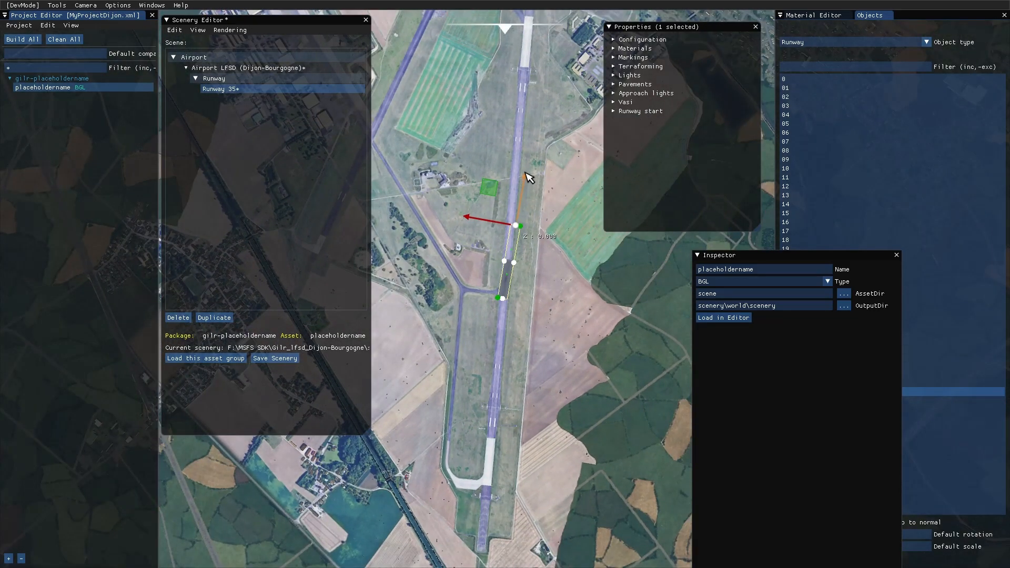
drag(527, 179, 537, 93)
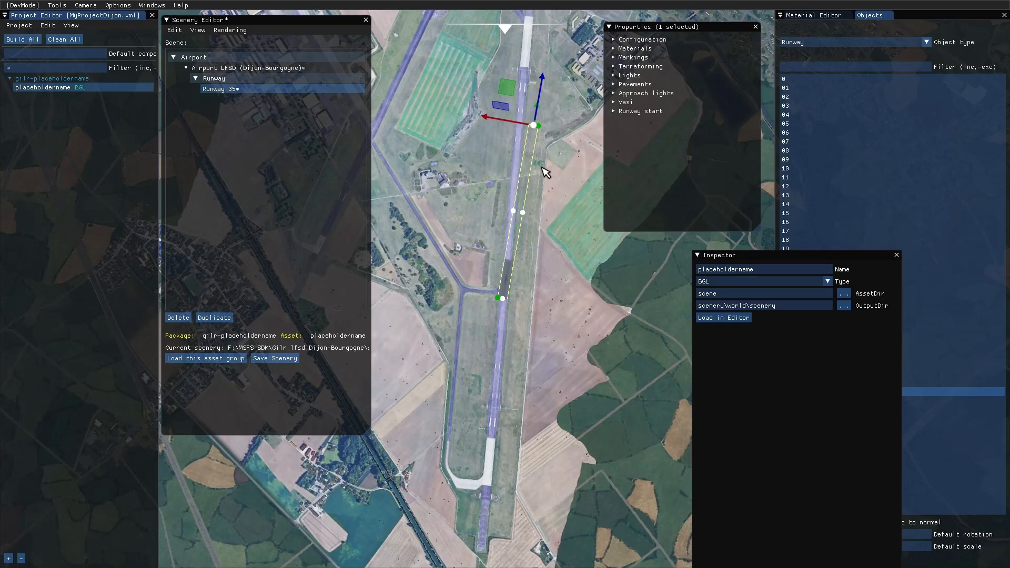
scroll(558, 209, down, 1)
scroll(559, 209, down, 2)
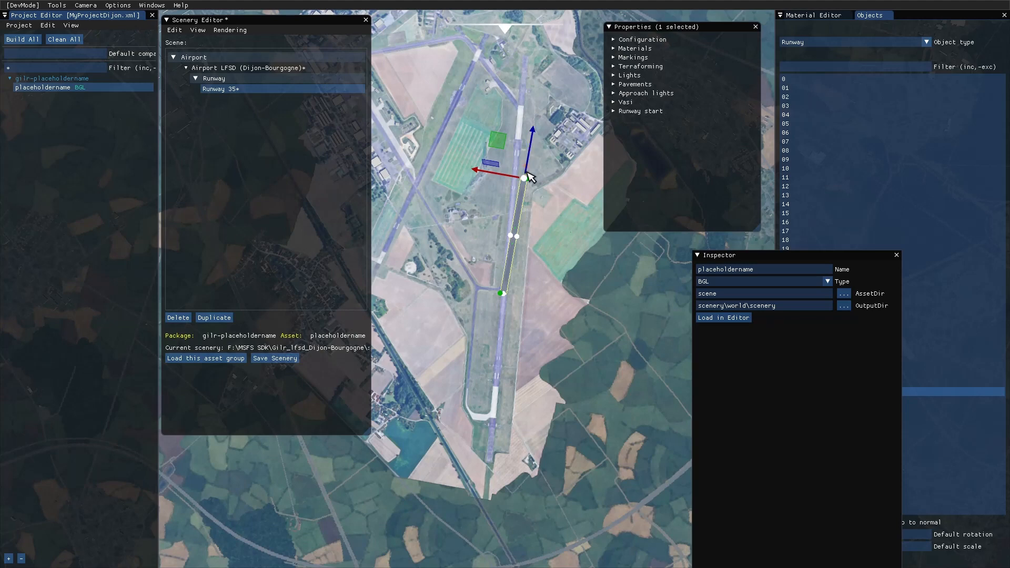
drag(534, 131, 551, 20)
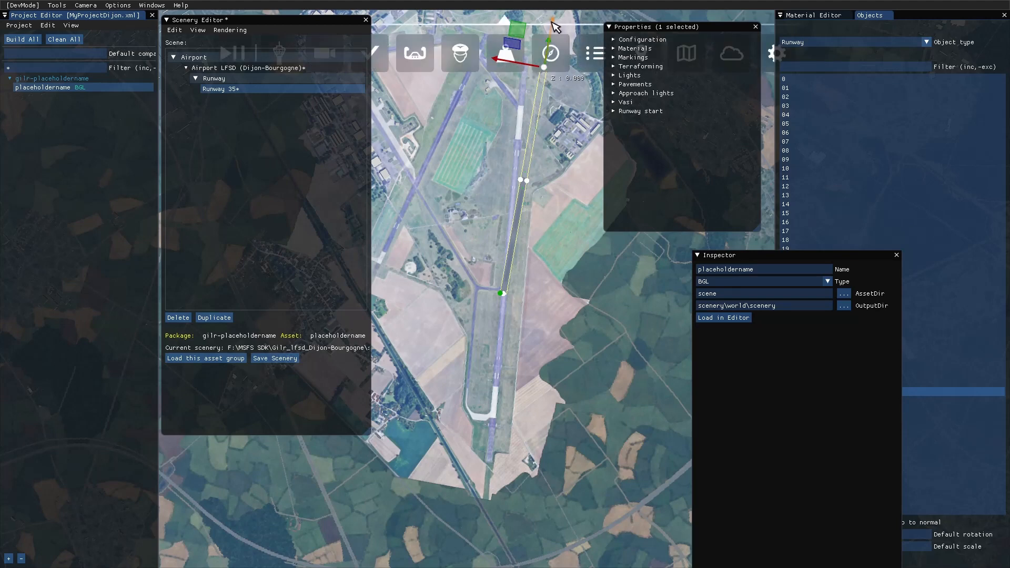
drag(554, 26, 560, 6)
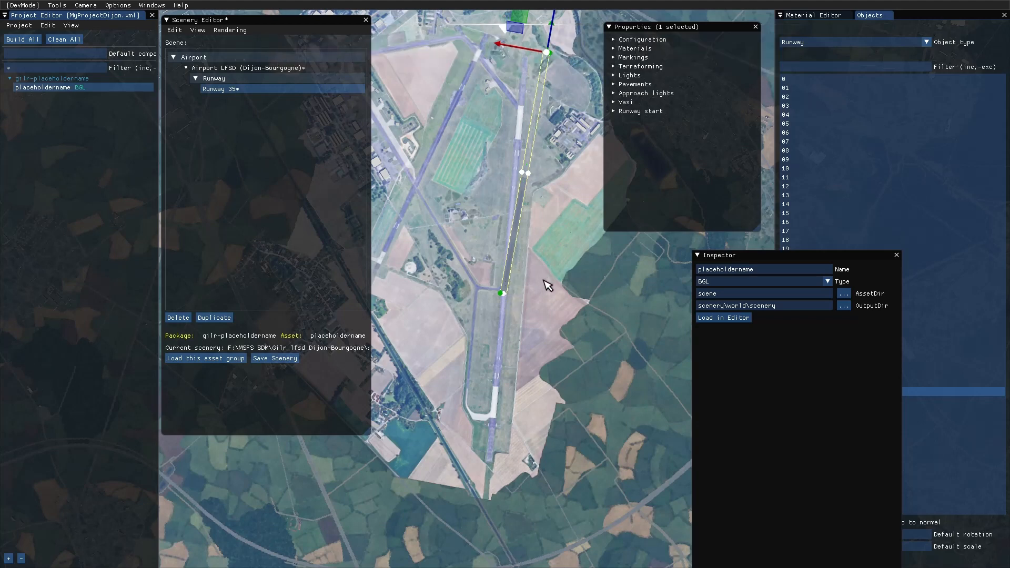
- Extend the southern end of Runway 35 beyond the taxiway loop, to the fields beside the railway line
scroll(549, 285, up, 5)
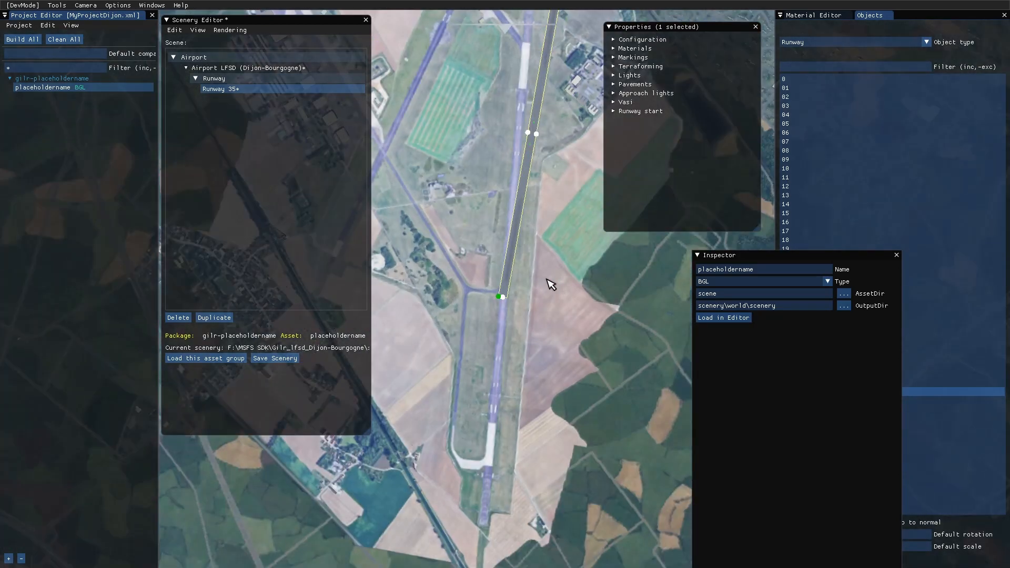
scroll(549, 285, up, 3)
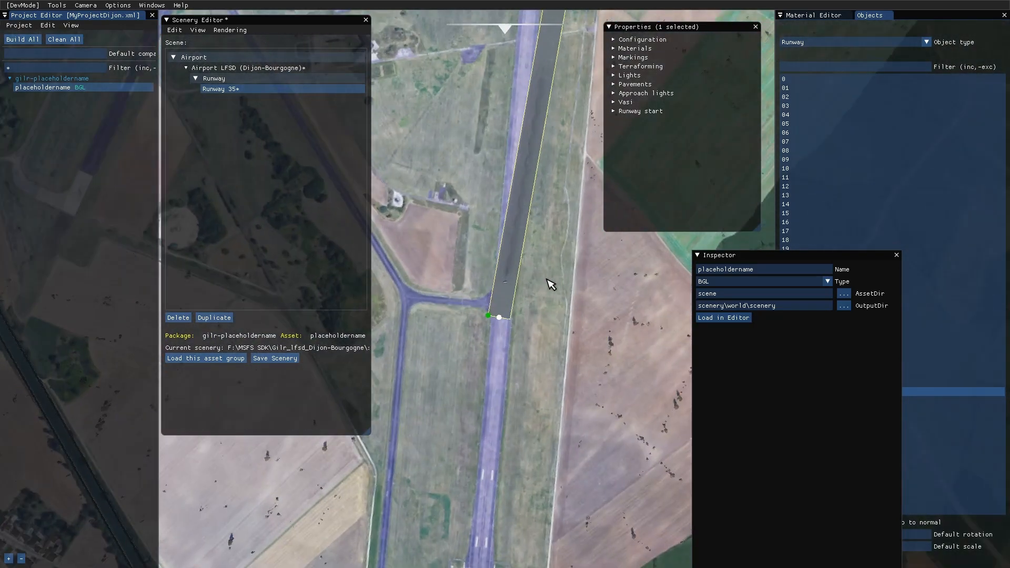
click(498, 317)
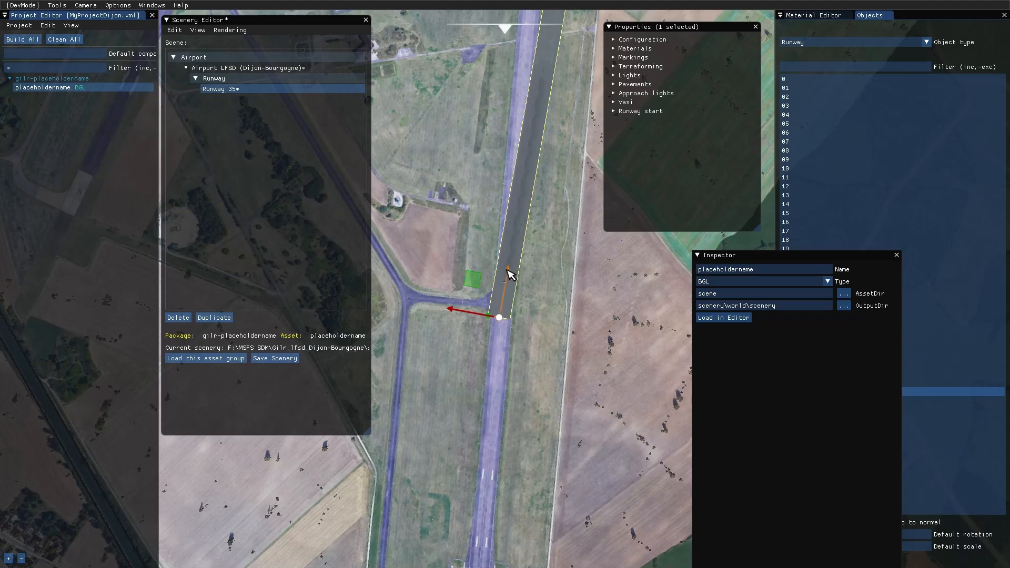
drag(508, 276, 483, 422)
scroll(582, 419, down, 4)
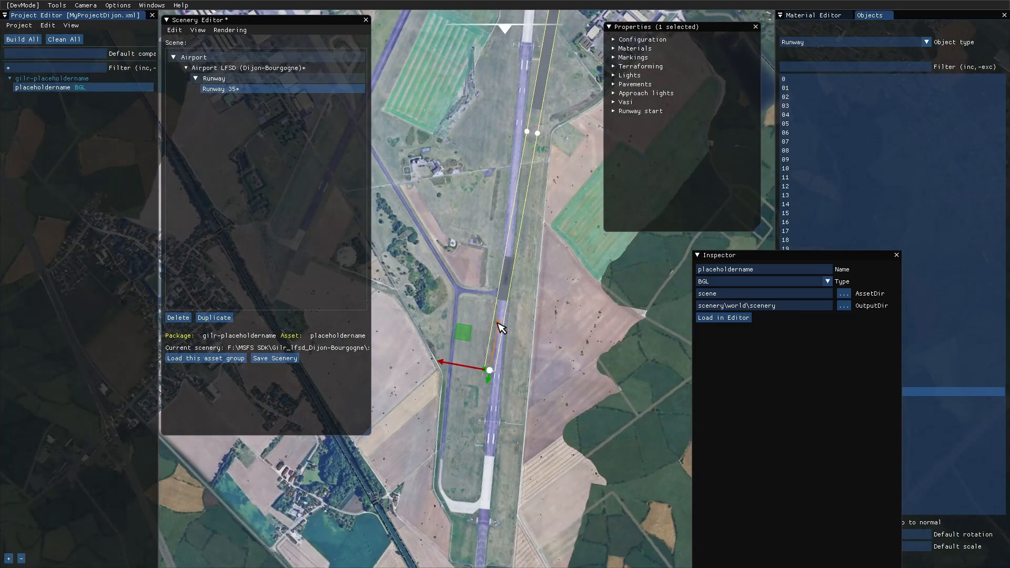
drag(499, 327, 473, 466)
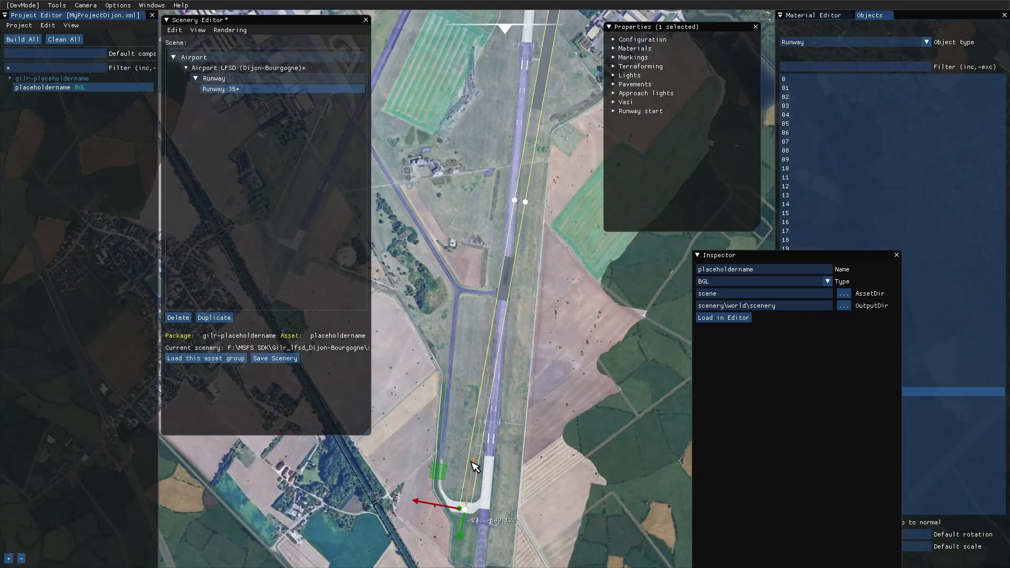
scroll(571, 462, down, 2)
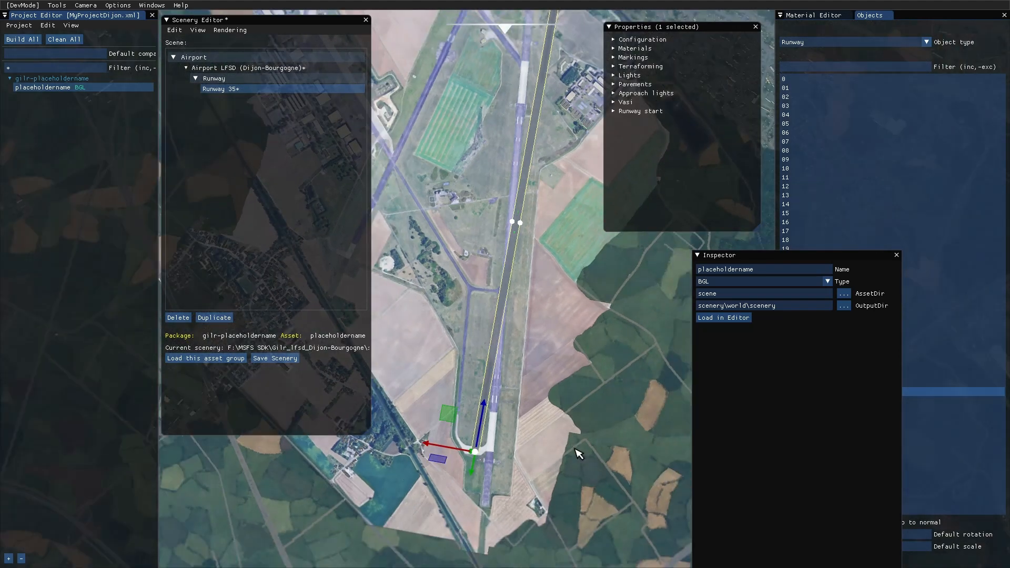
mouse_move(480, 444)
mouse_down()
mouse_move(487, 401)
mouse_move(471, 435)
mouse_up()
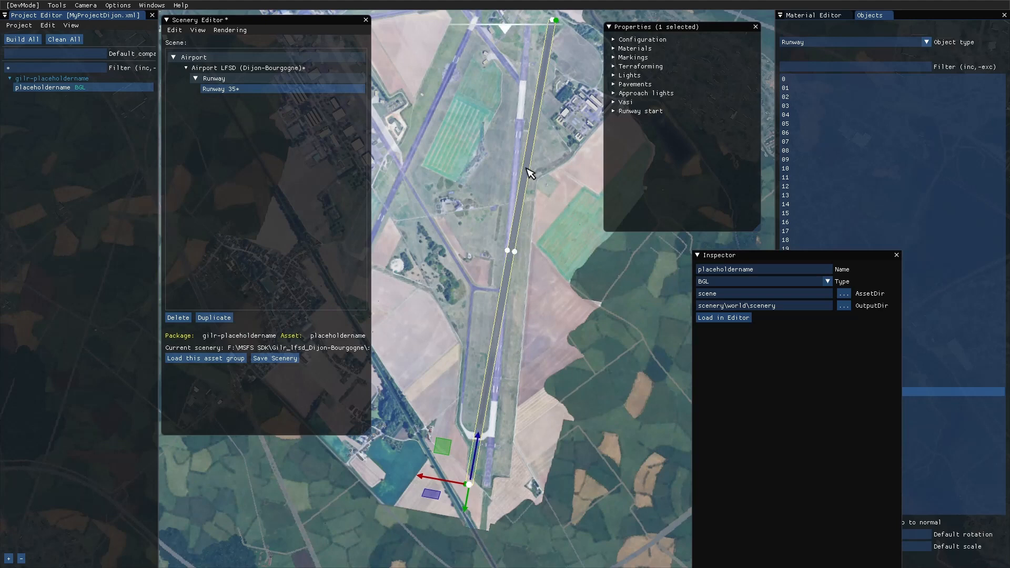
- Narrow Runway 35 by moving the midpoint of its eastern edge inward
click(515, 252)
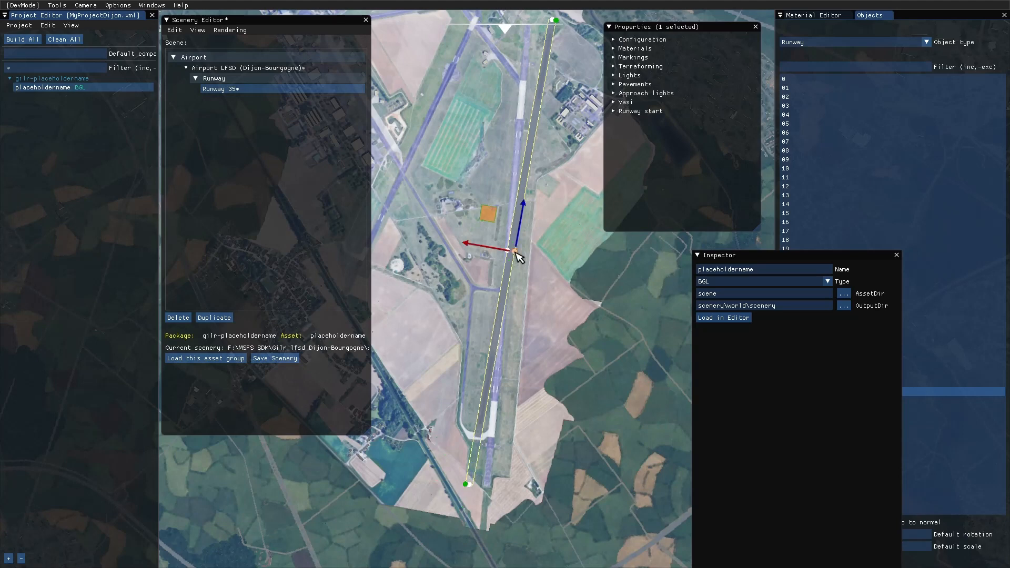
drag(512, 251, 491, 253)
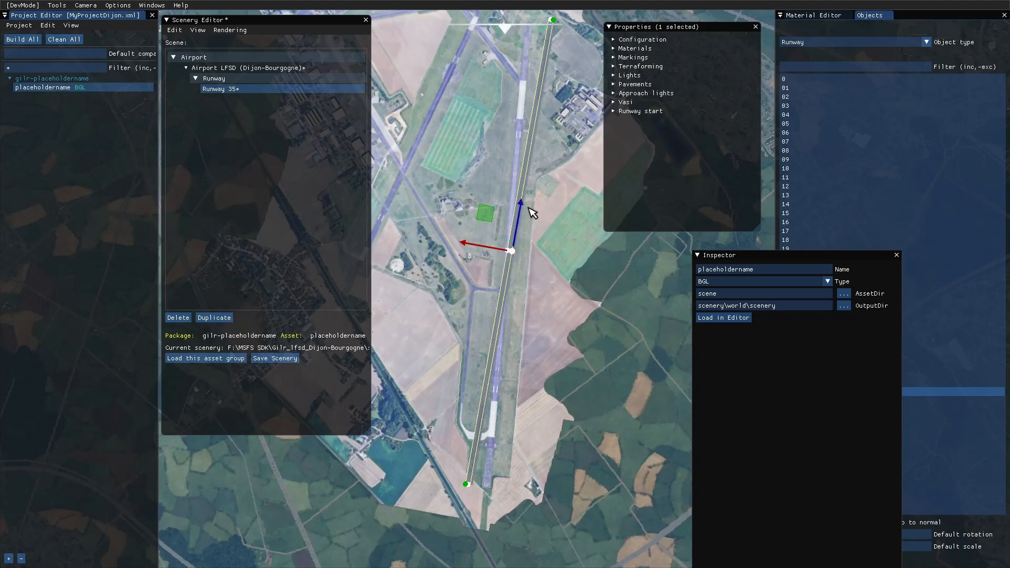
scroll(530, 208, up, 1)
scroll(534, 206, down, 2)
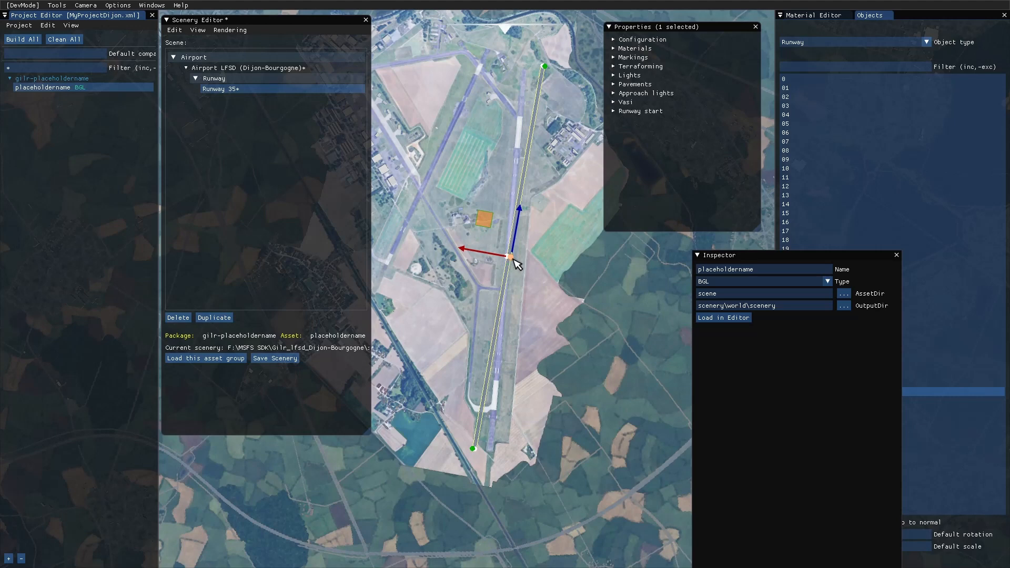
- Try to rotate Runway 35, first about its centre and then about its northern end point
key(r)
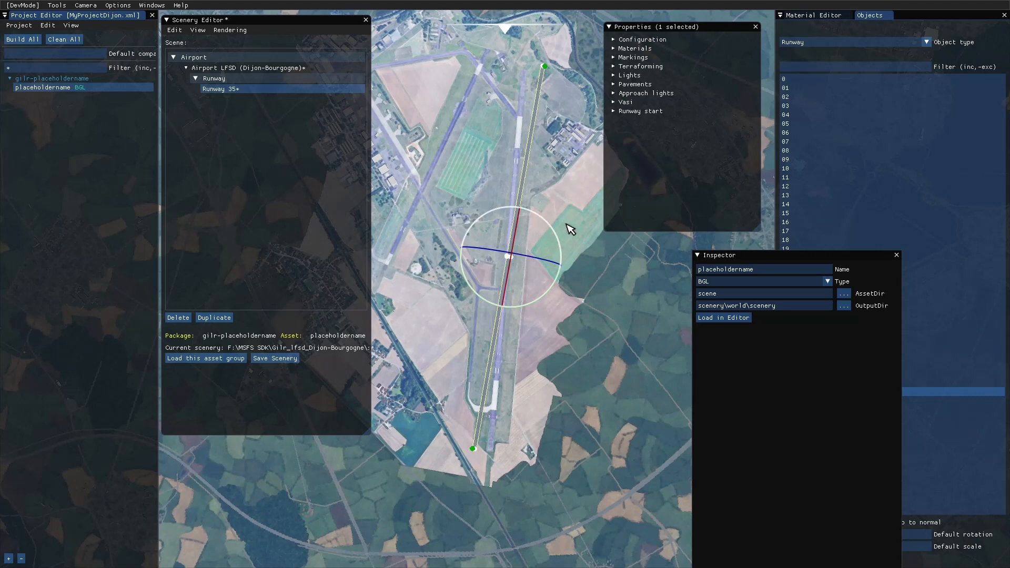
click(507, 256)
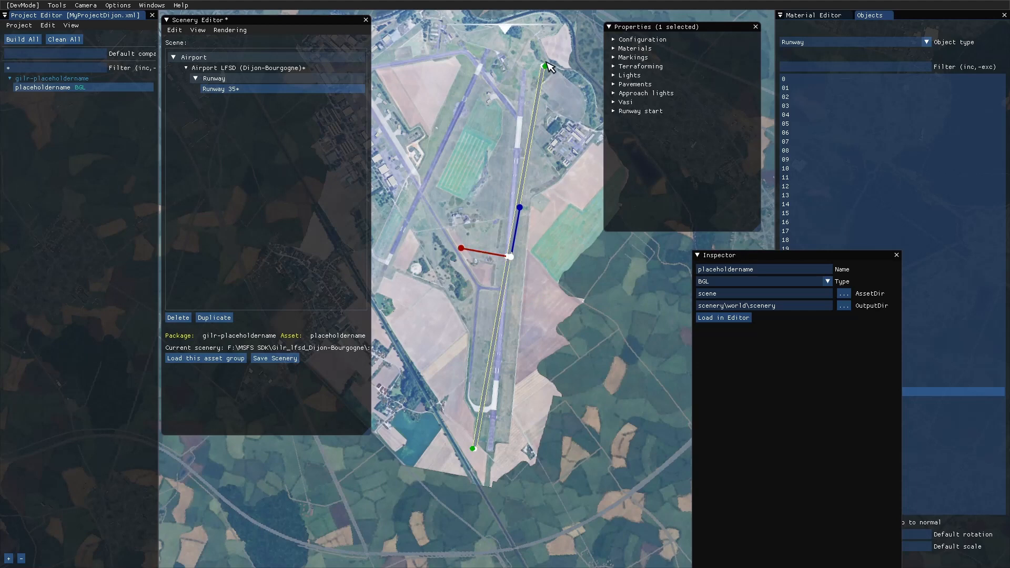
scroll(569, 134, up, 2)
scroll(570, 134, down, 3)
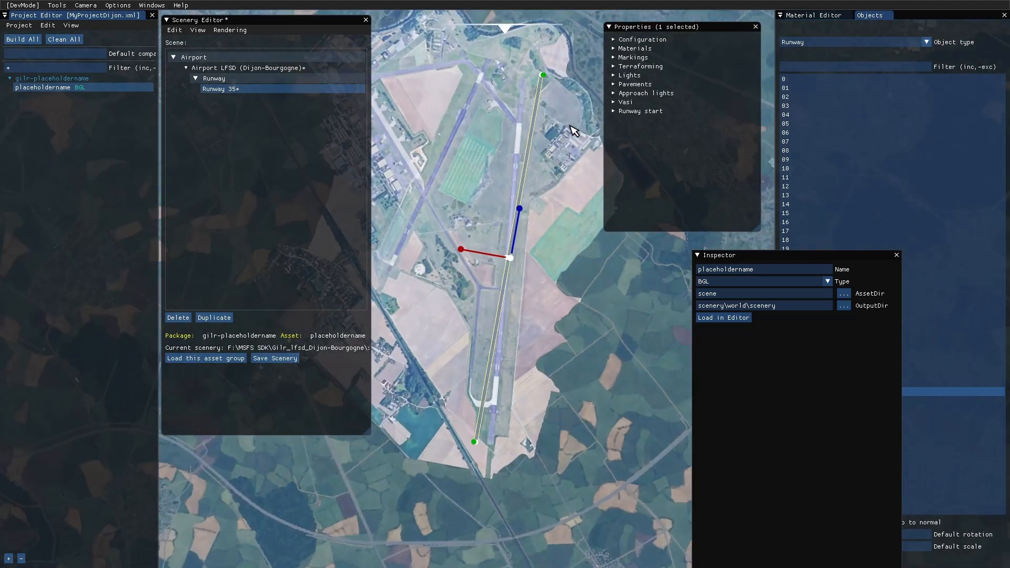
click(541, 76)
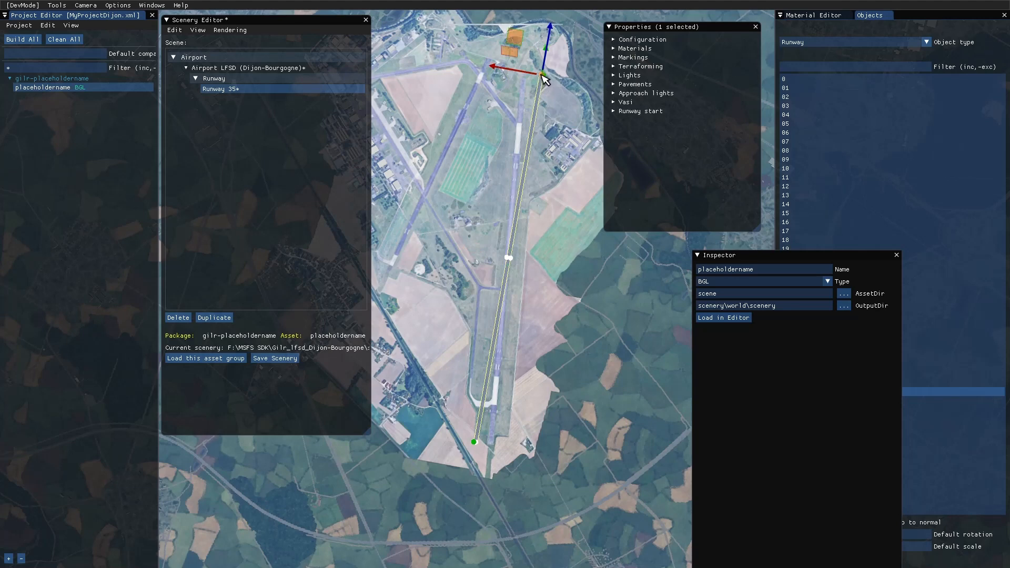
key(space)
key(space)
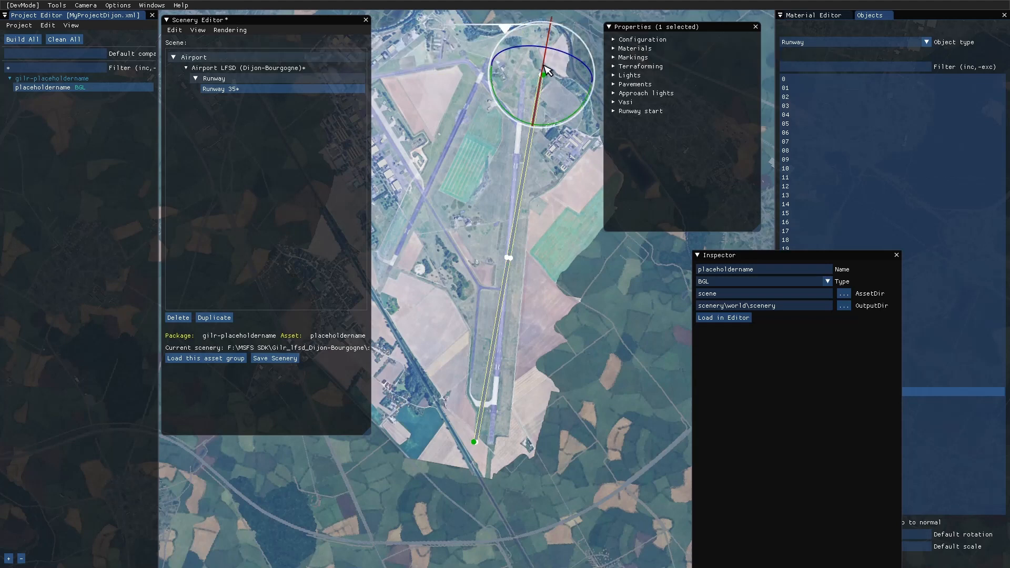
click(532, 119)
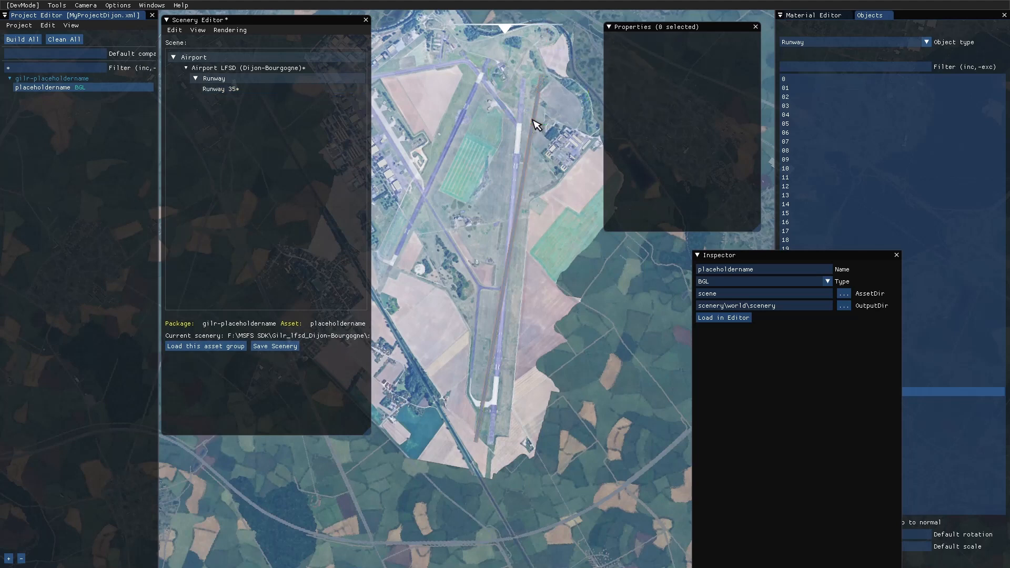
- Reselect Runway 35 and rotate it from its northern end point to line it up with the real runway in the imagery
click(543, 78)
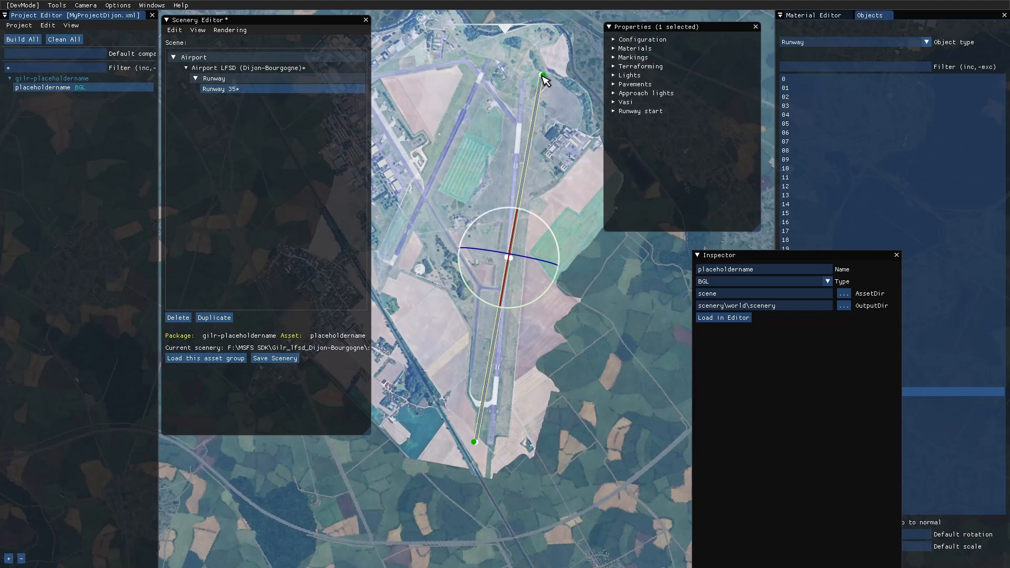
click(542, 77)
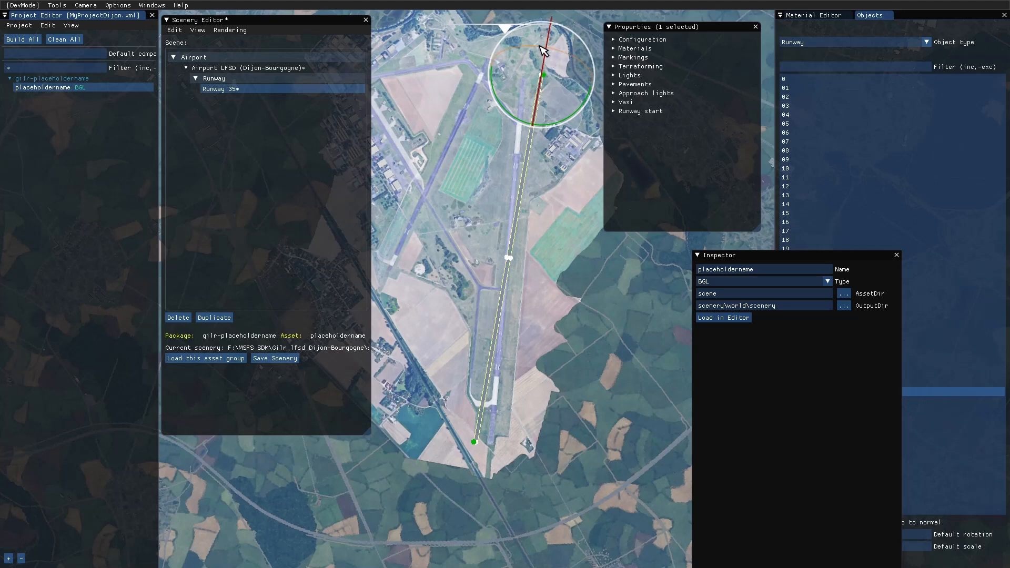
drag(541, 51, 542, 57)
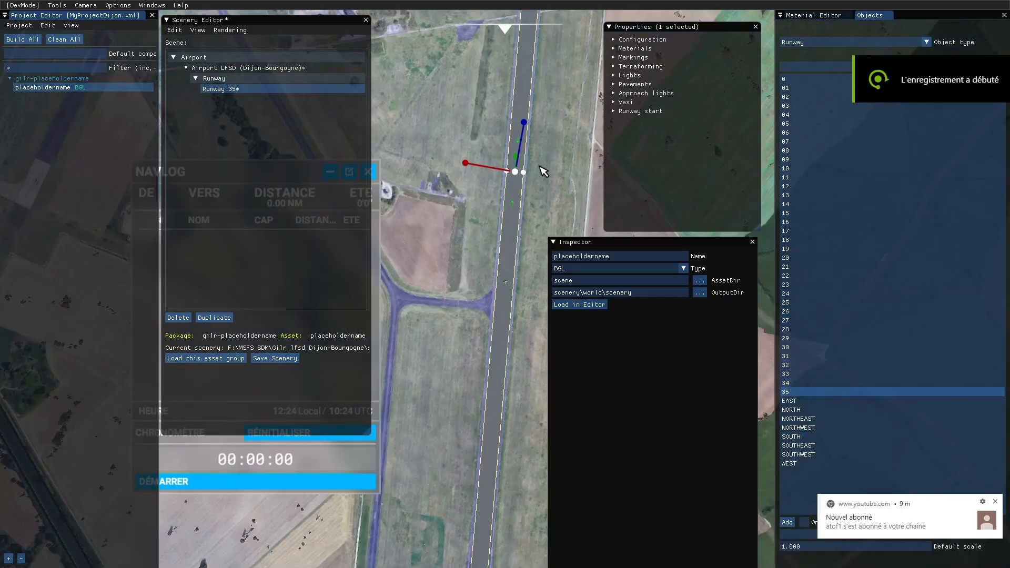
- Examine how Runway 35's edges and ends line up with the real runway, and dismiss the YouTube notification
scroll(566, 172, down, 2)
scroll(565, 169, down, 5)
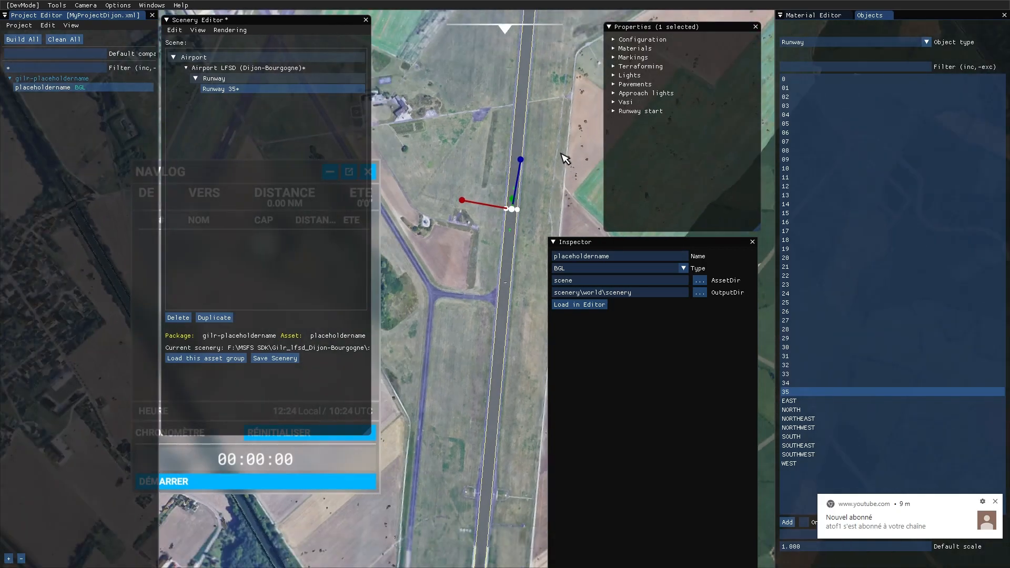
scroll(561, 156, down, 2)
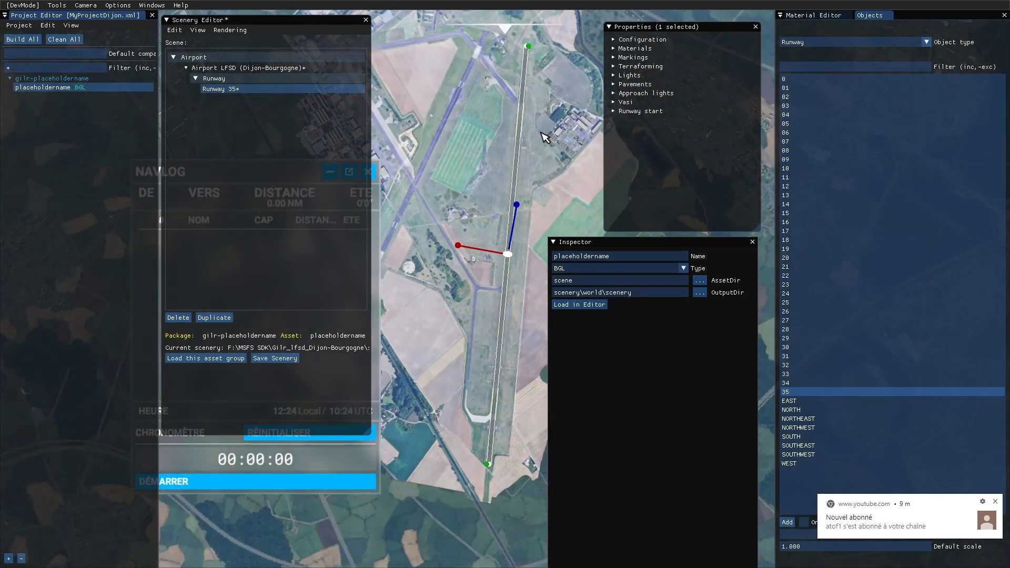
scroll(544, 137, up, 3)
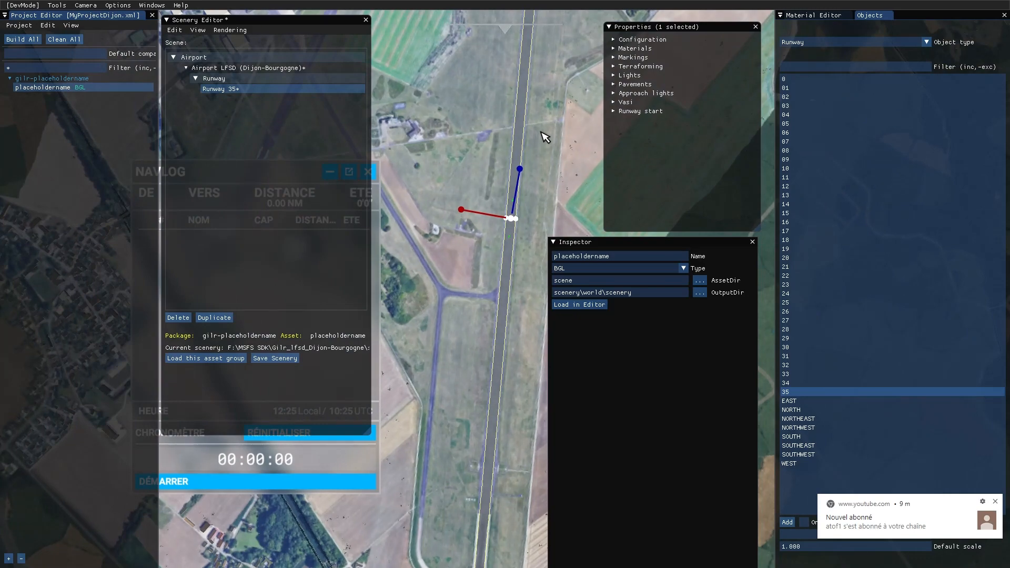
scroll(545, 137, up, 2)
scroll(545, 137, down, 3)
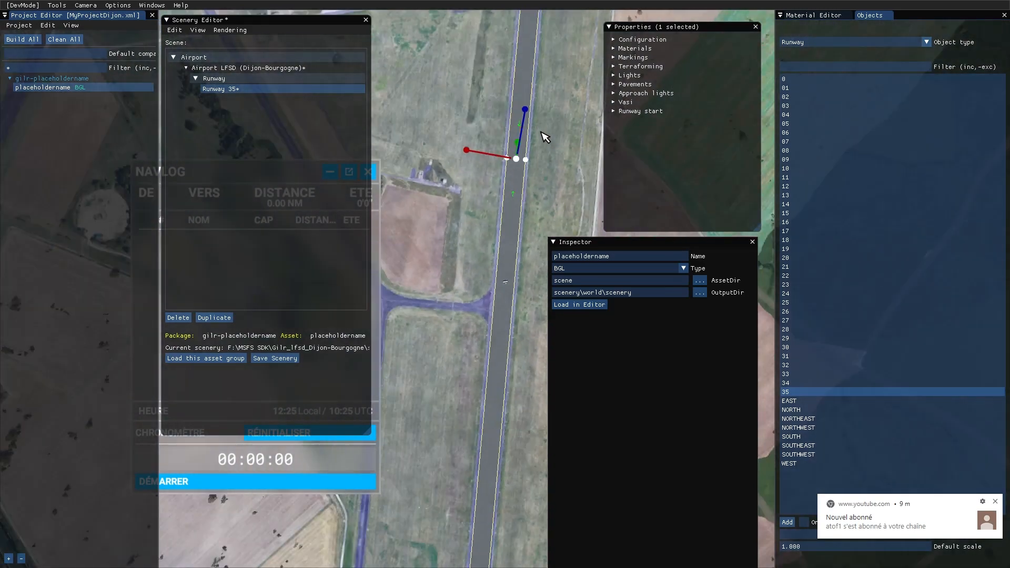
scroll(545, 137, down, 3)
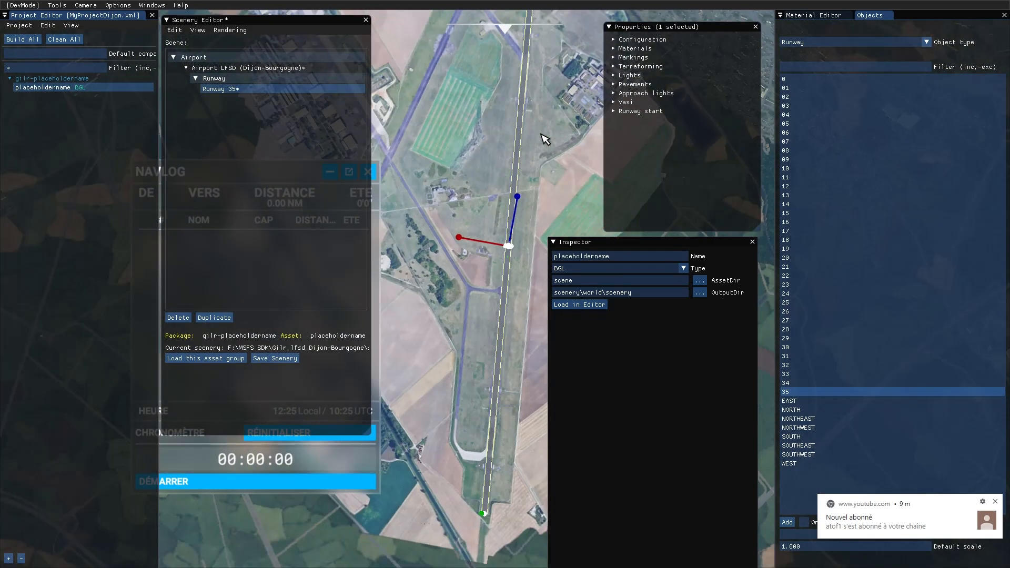
scroll(545, 139, up, 4)
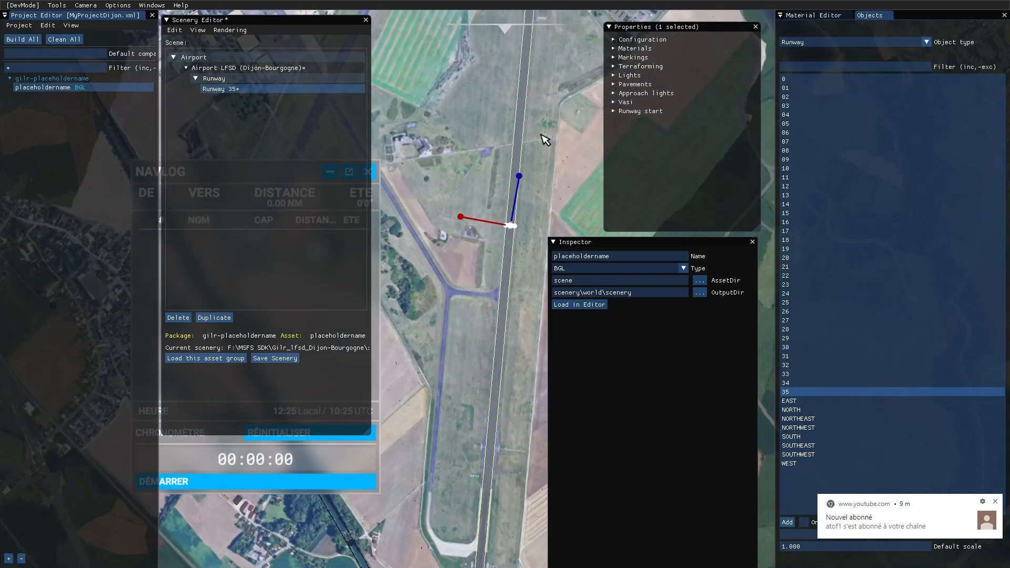
scroll(545, 138, up, 2)
scroll(545, 139, up, 4)
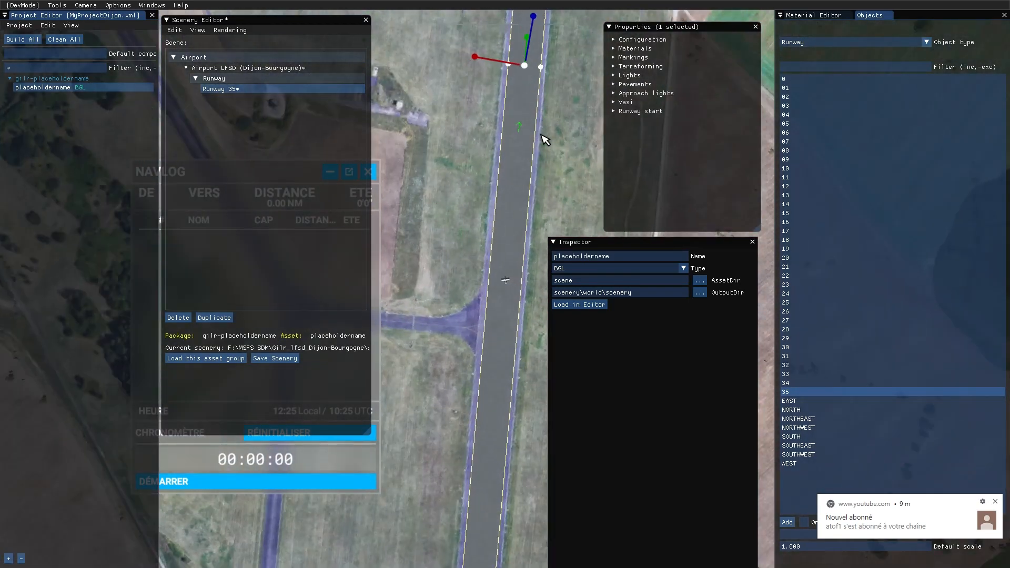
scroll(558, 141, down, 3)
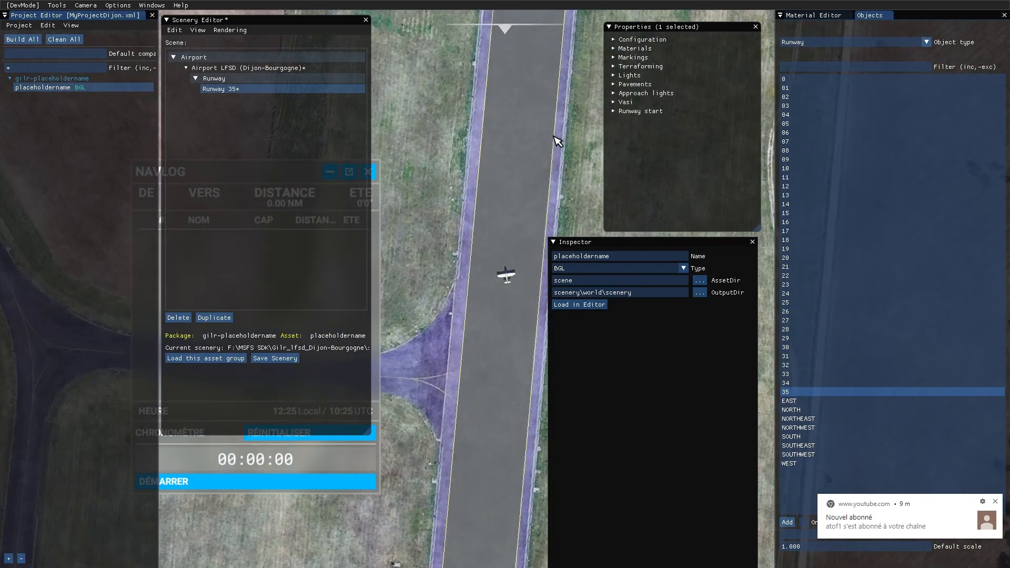
scroll(557, 141, down, 2)
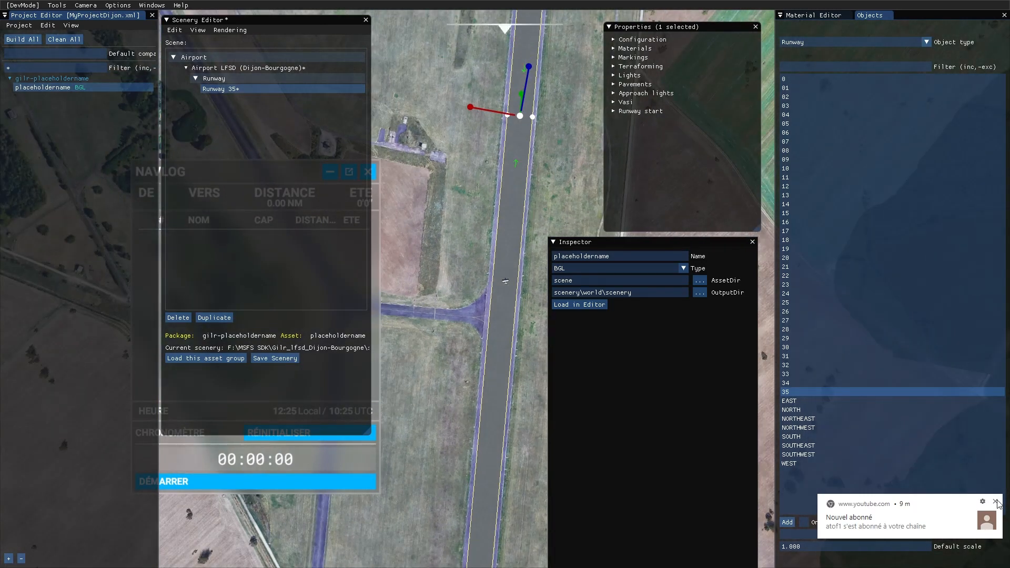
click(996, 503)
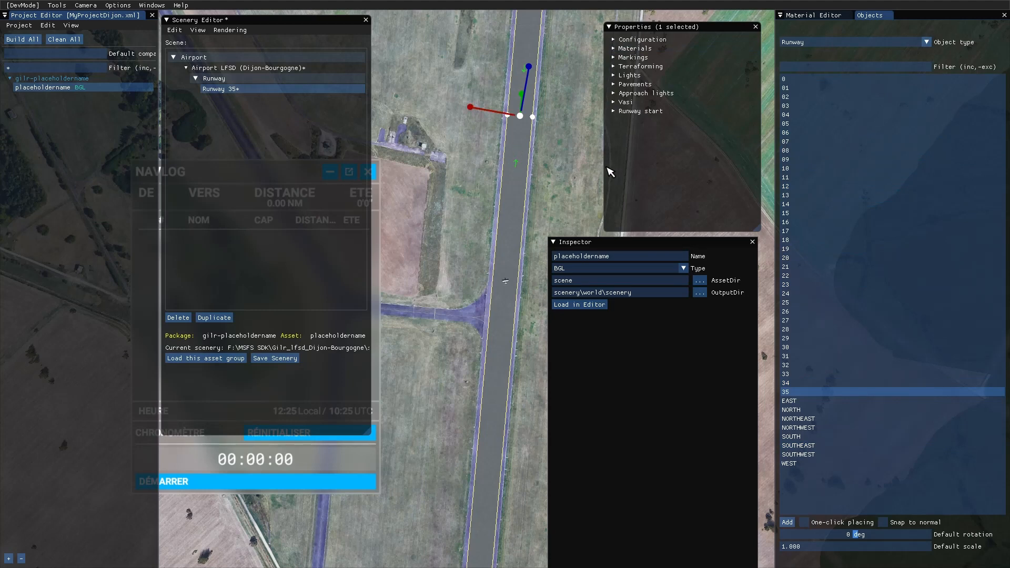
- Switch to the Word tutorial and read the sections on replacing an existing airport and starting to compile an airport
key(super)
click(655, 557)
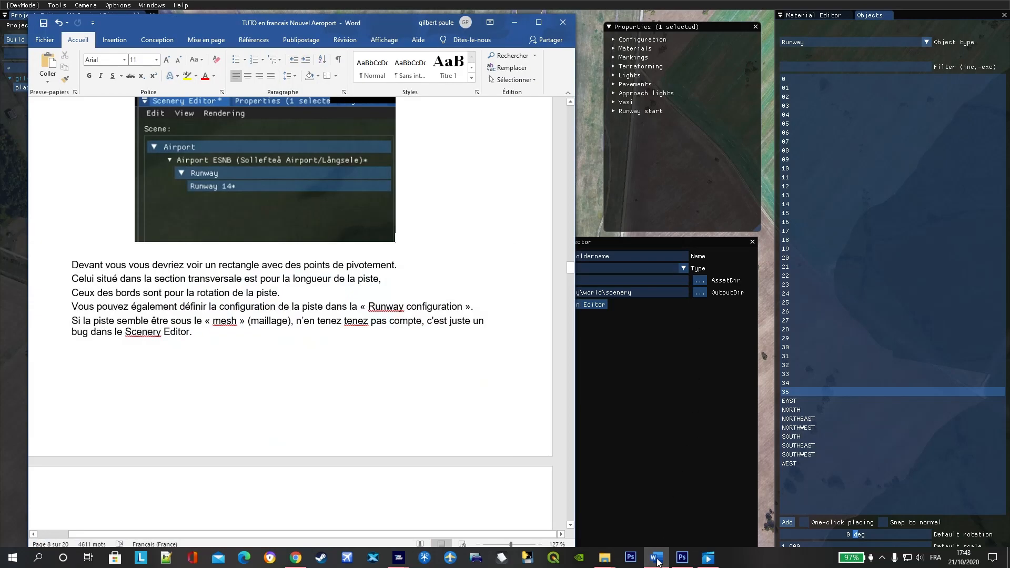
scroll(239, 296, down, 3)
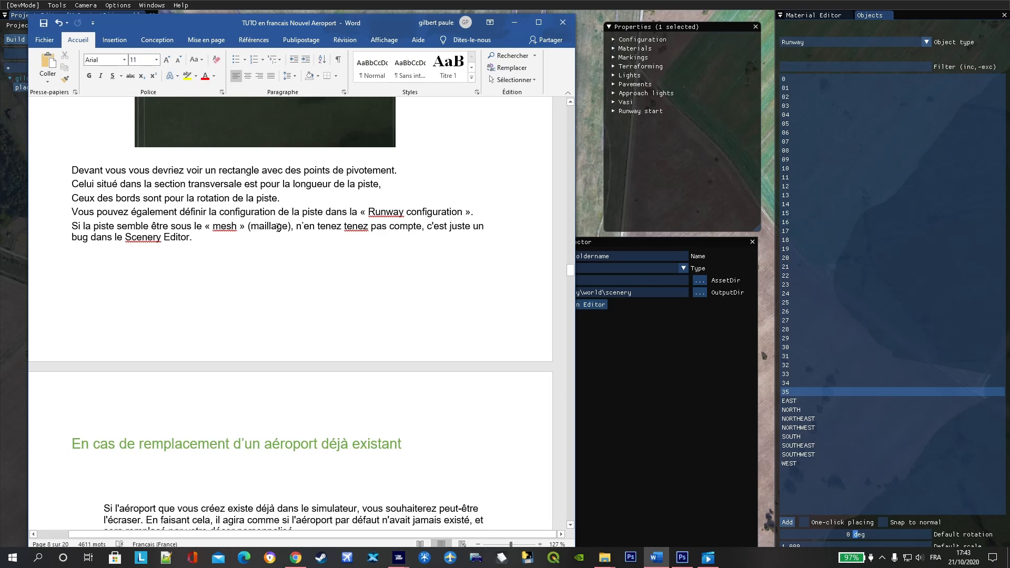
scroll(339, 232, down, 7)
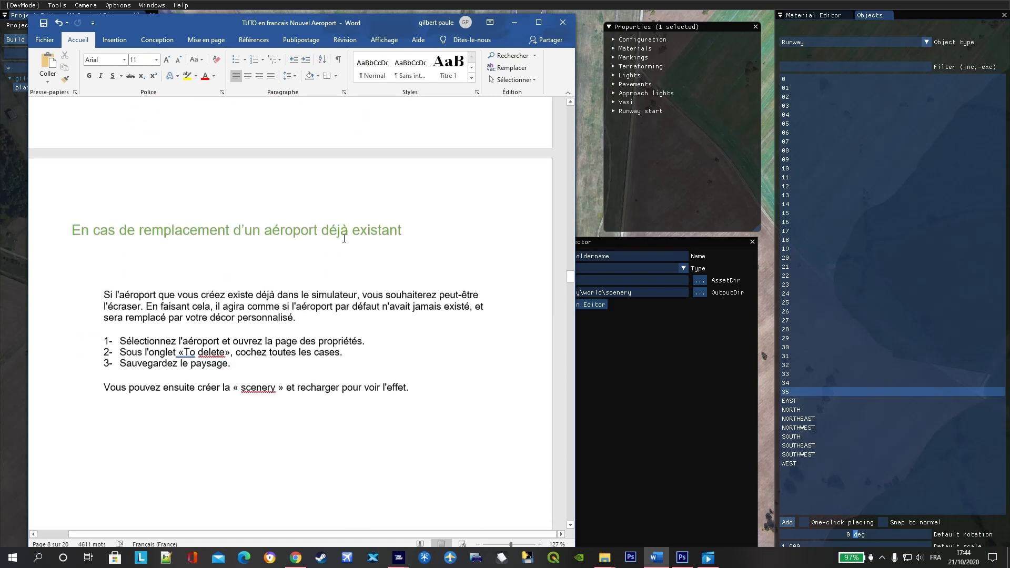
scroll(344, 238, down, 3)
scroll(294, 237, up, 4)
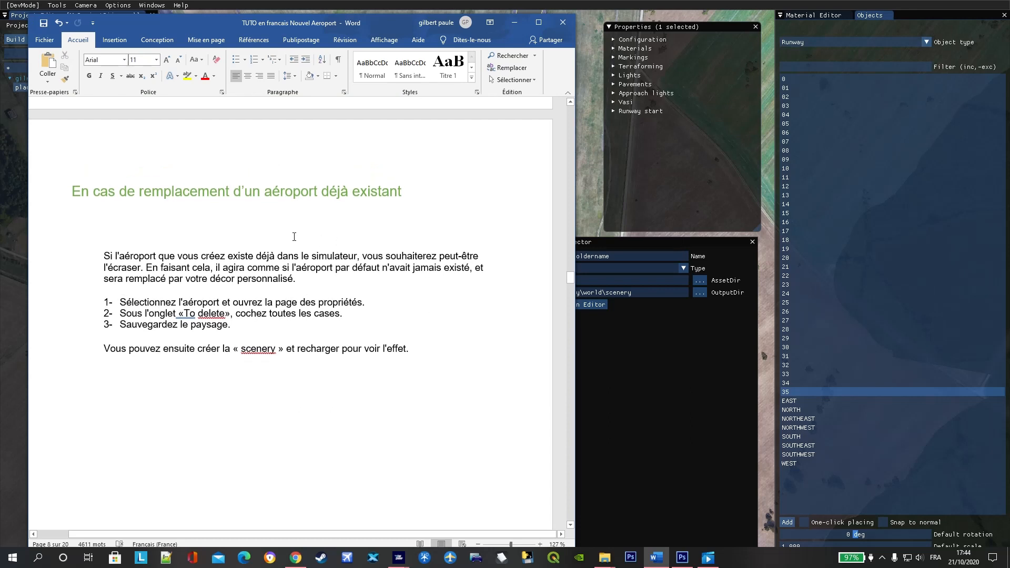
scroll(209, 278, down, 15)
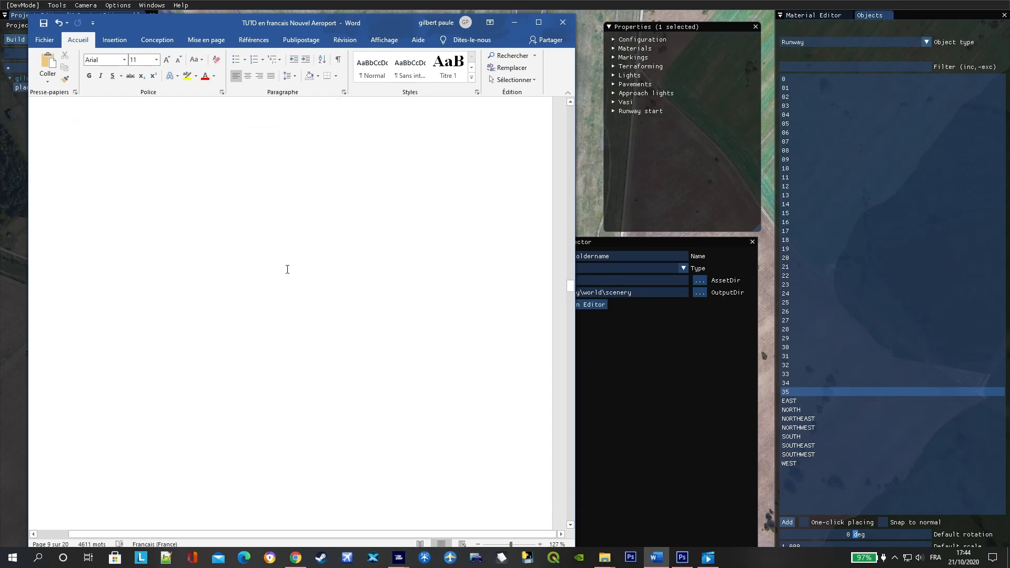
scroll(287, 274, down, 5)
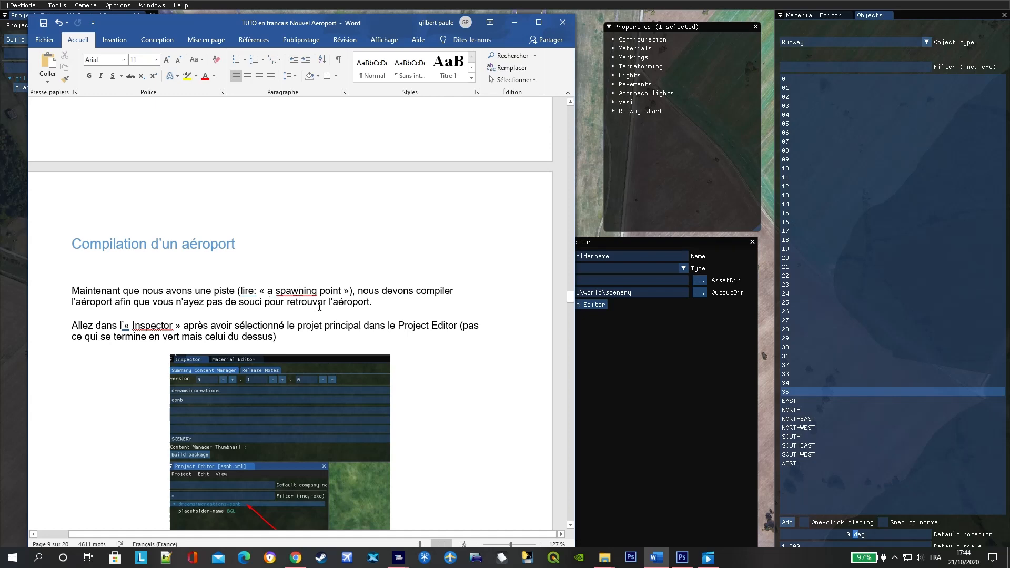
scroll(328, 294, down, 1)
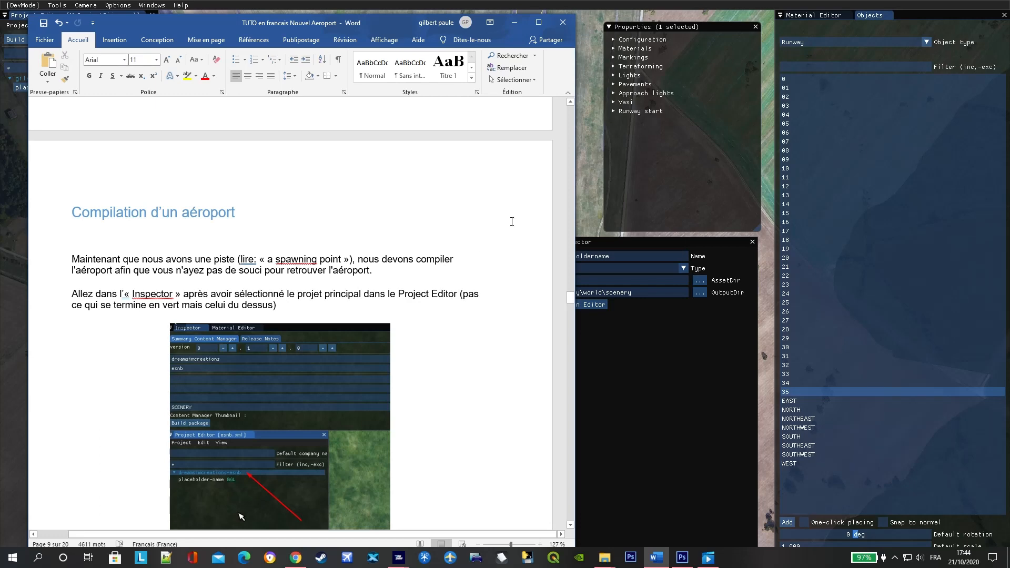
- Switch back to the simulator, save the scenery with Runway 35 selected, and select the main package above the placeholdername BGL asset group
click(586, 193)
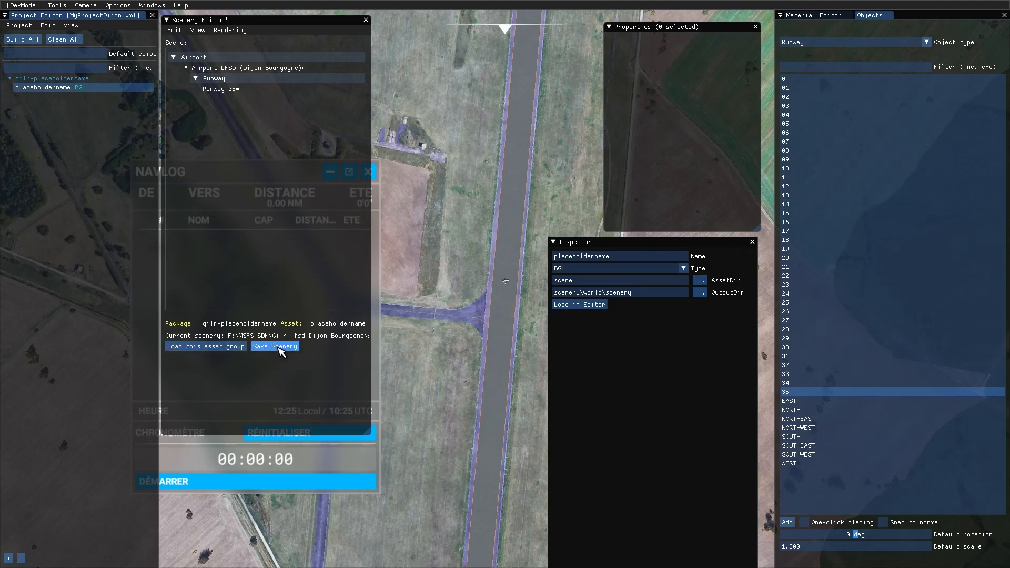
click(242, 89)
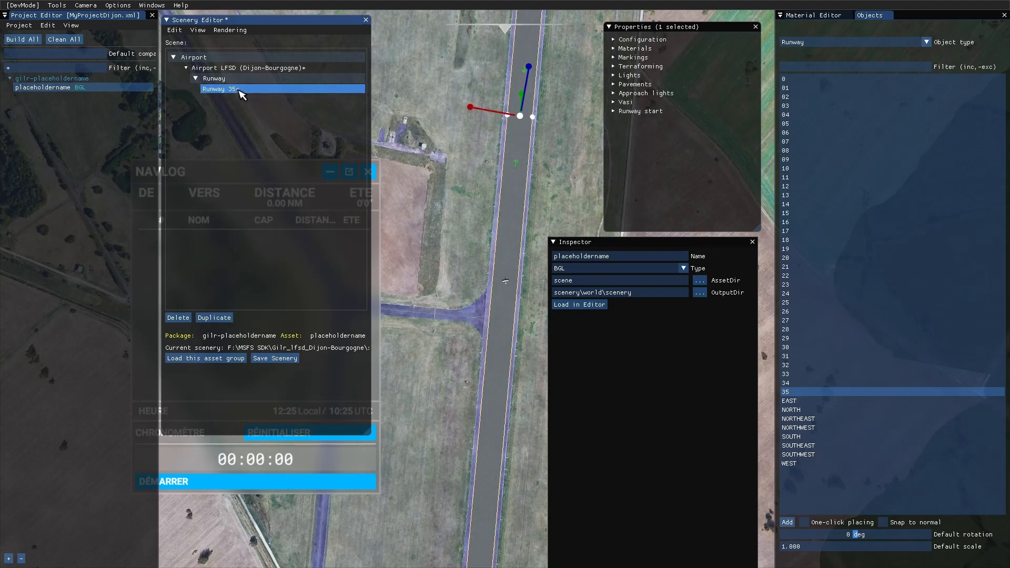
click(277, 360)
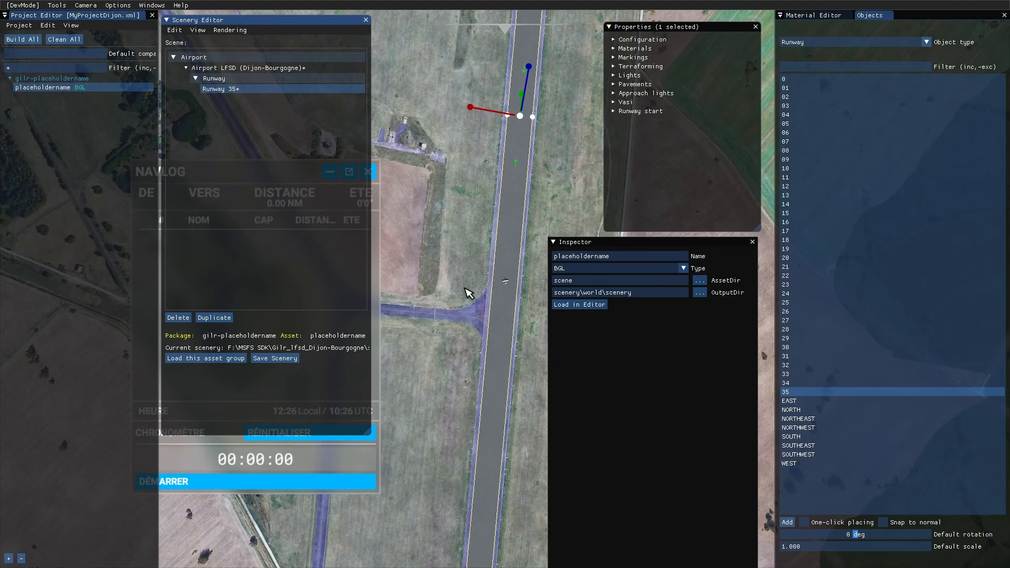
click(9, 78)
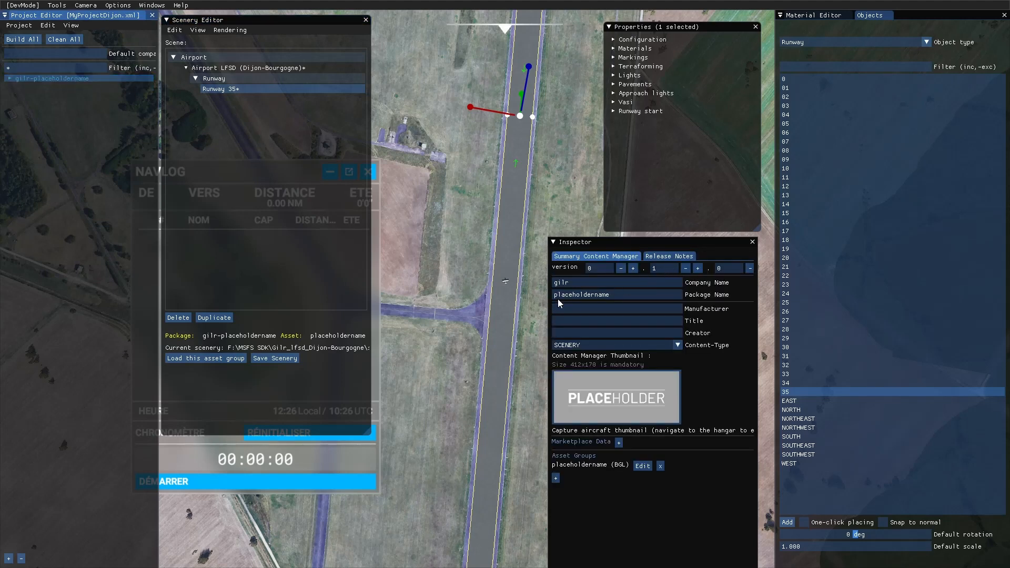
- Return to the Word tutorial and read the instructions for building the package and placing it in the Community folder
key(super)
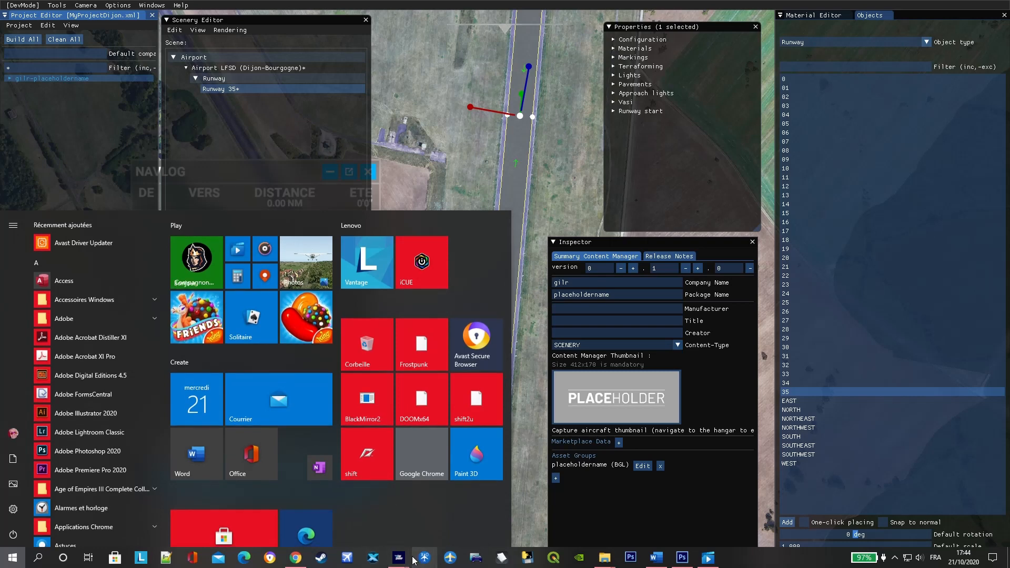
click(656, 558)
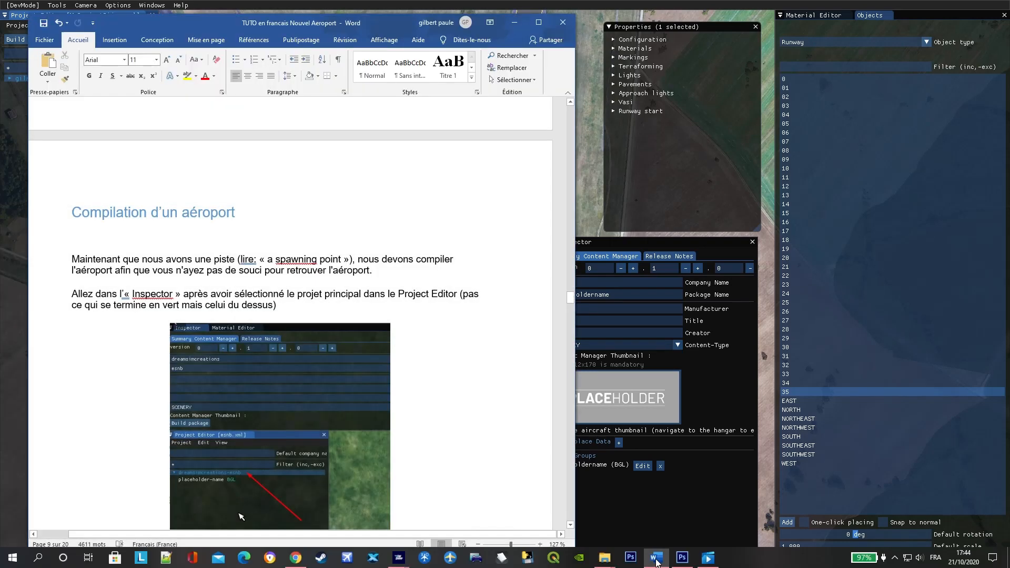
scroll(290, 277, down, 1)
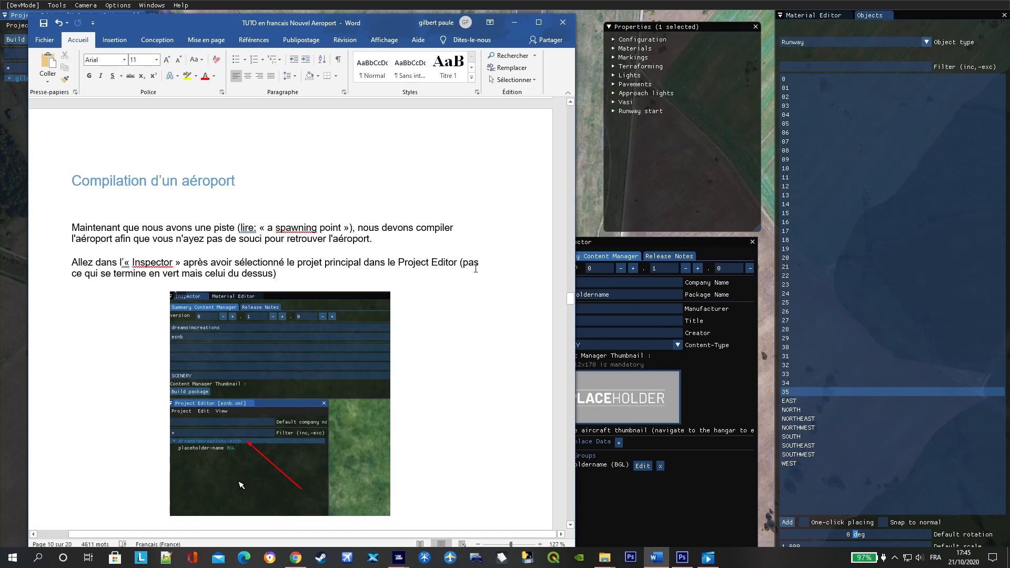
scroll(283, 277, down, 2)
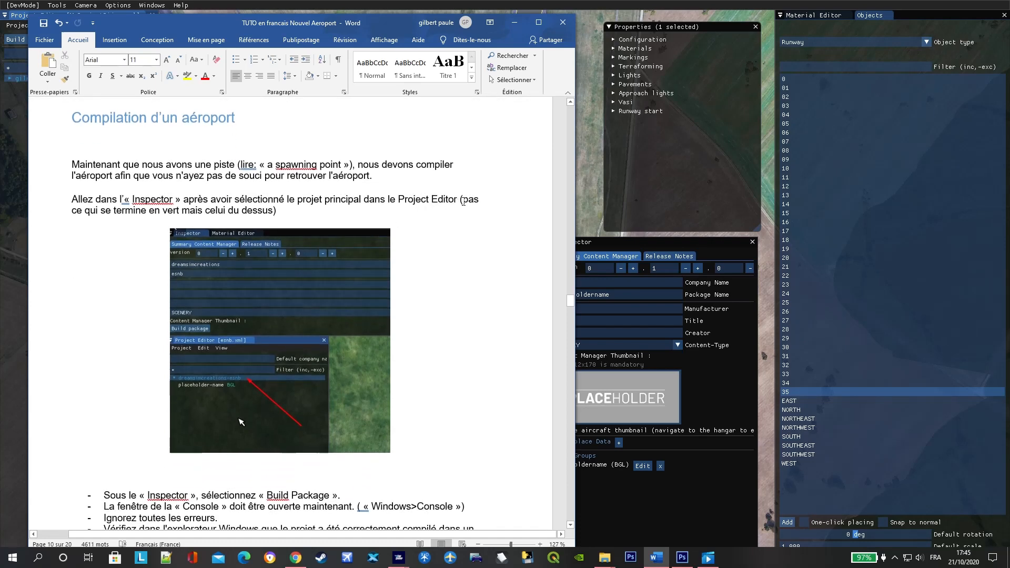
scroll(376, 214, down, 5)
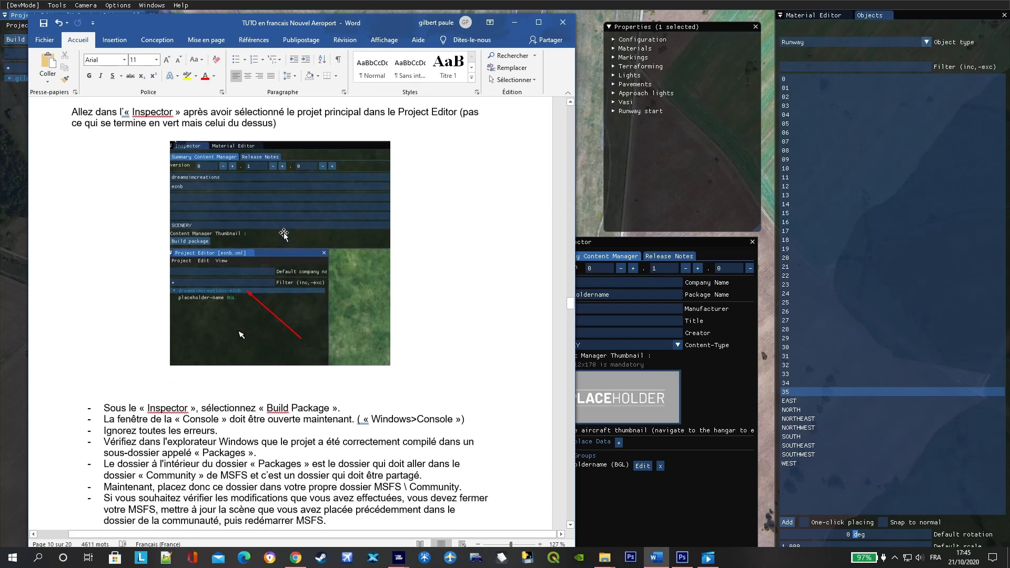
- Switch back to the simulator, reposition the Inspector to expose its build controls, and build the gilr-placeholdername package
scroll(210, 270, down, 2)
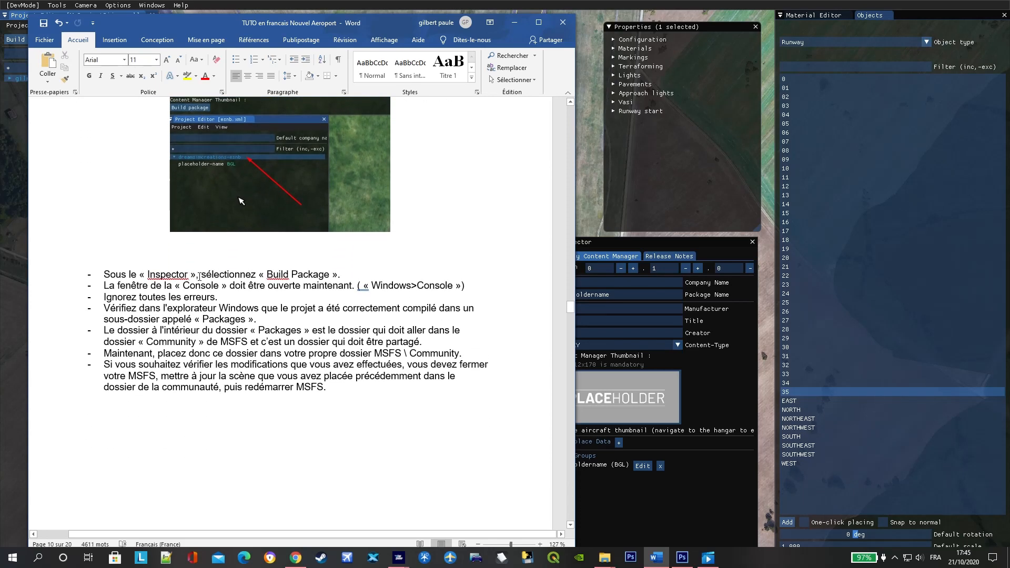
click(594, 126)
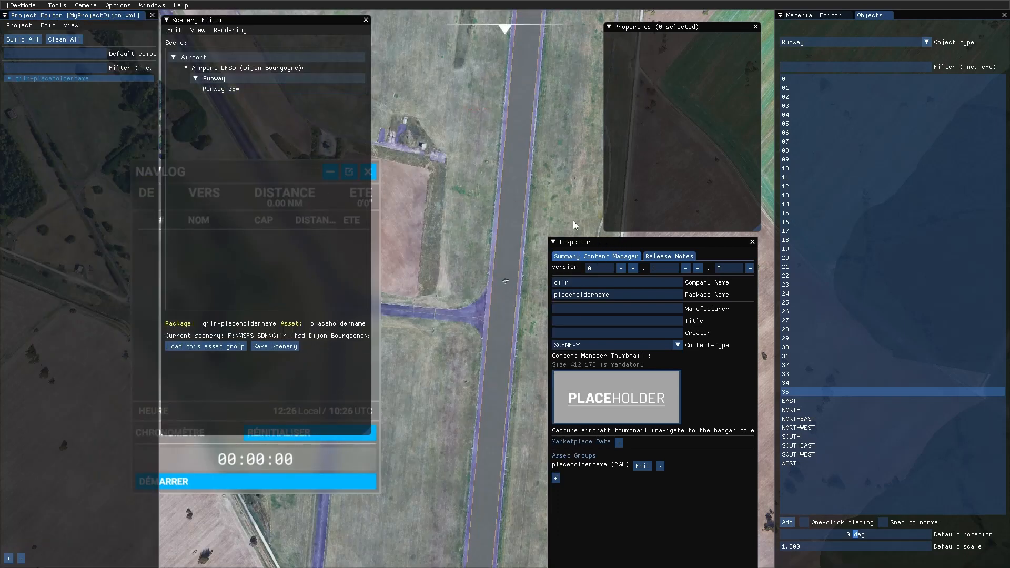
drag(629, 245, 471, 83)
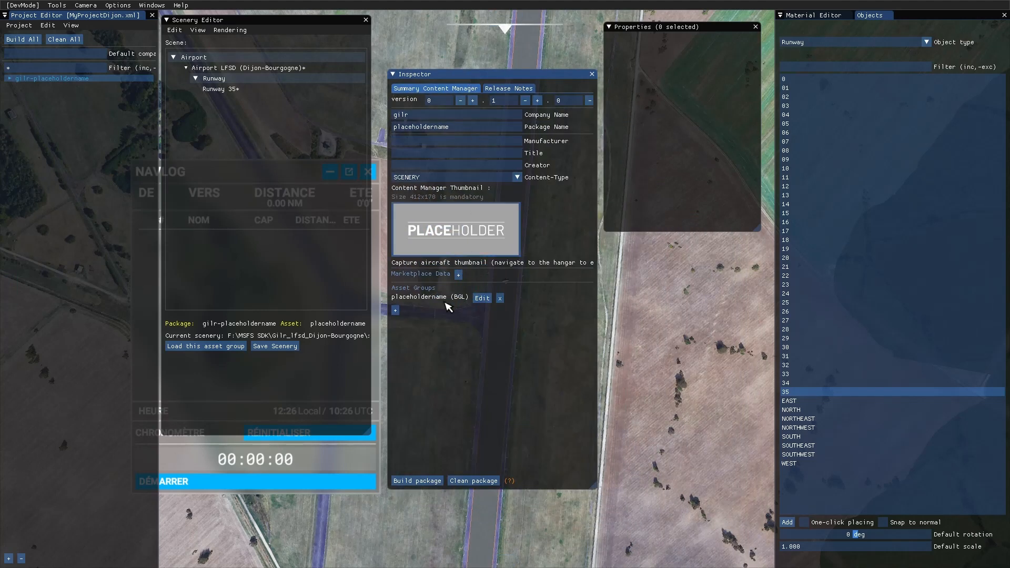
click(425, 481)
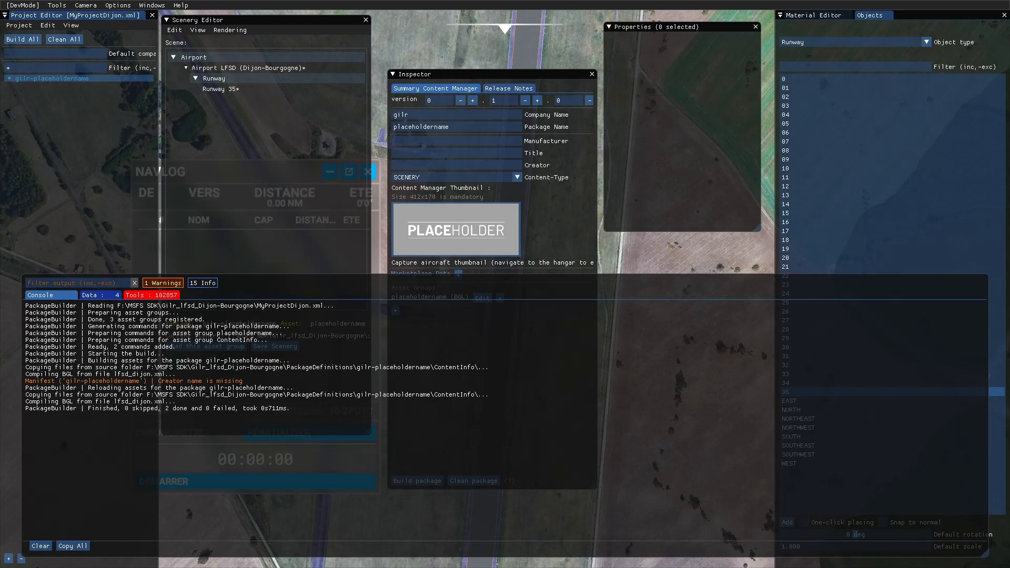
- Return to the Word tutorial and read the instructions on checking the Packages subfolder and placing its contents in Community
key(super)
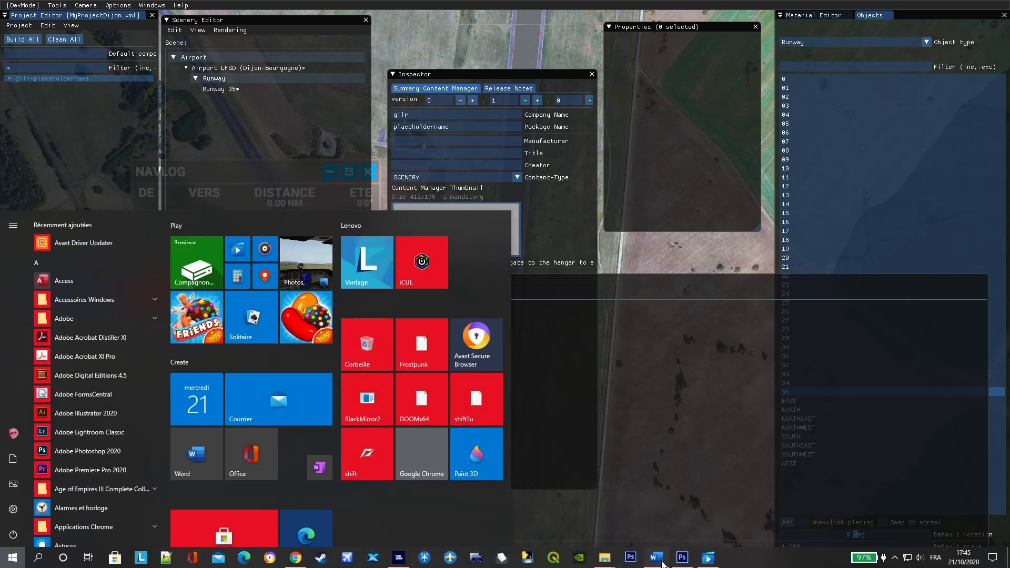
click(660, 562)
scroll(349, 463, down, 1)
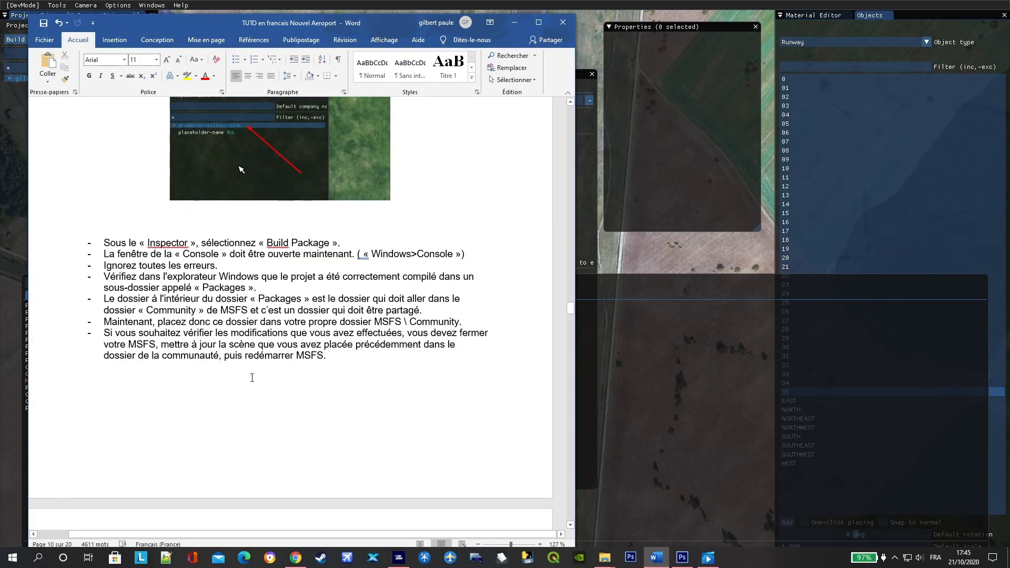
scroll(252, 378, down, 1)
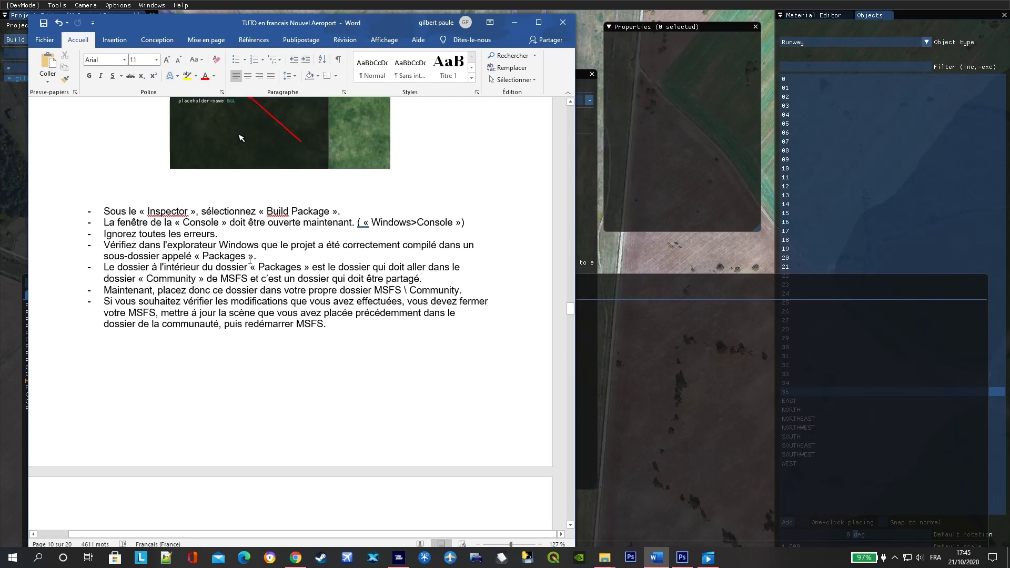
scroll(229, 252, up, 1)
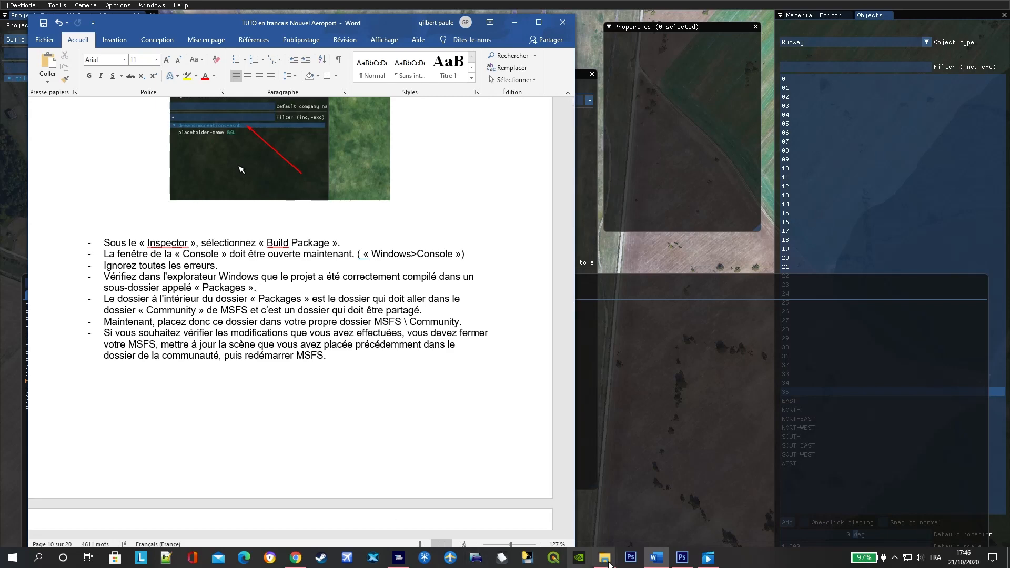
- In File Explorer, inspect the built gilr-placeholdername folder inside the Gilr_lfsd_Dijon-Bourgogne project's Packages folder, and return to Packages
mouse_move(605, 558)
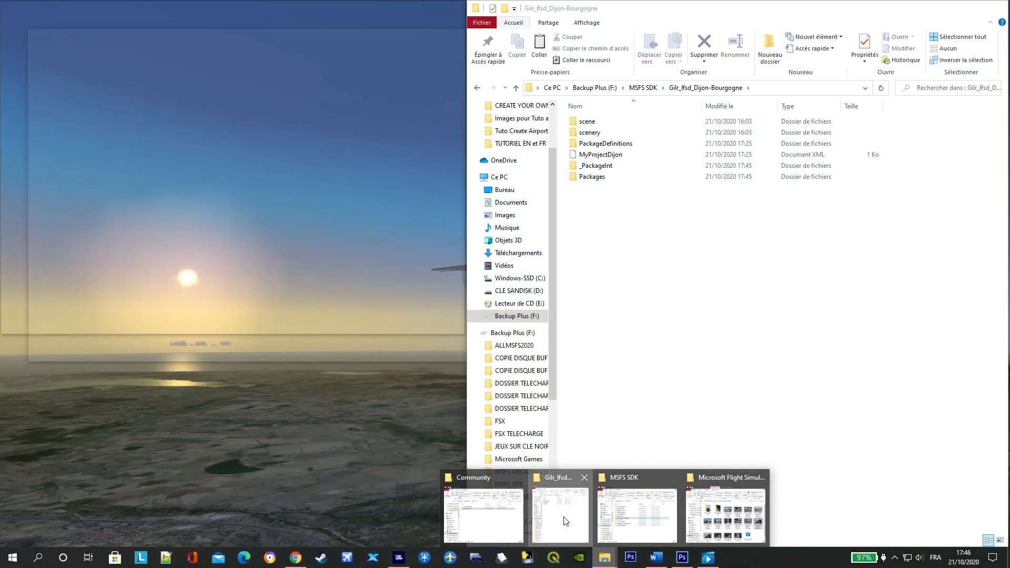
click(565, 513)
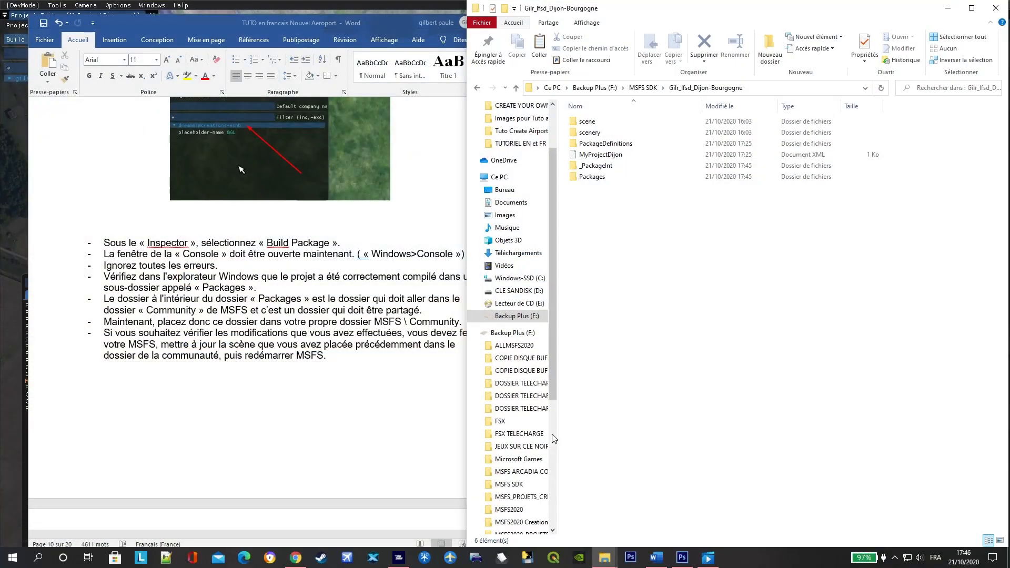
double_click(624, 180)
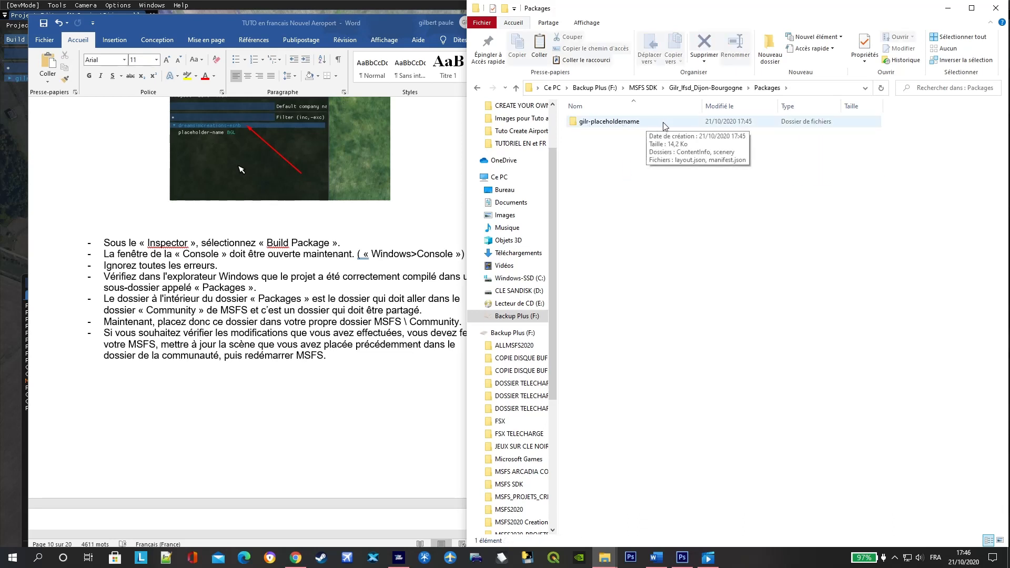
double_click(610, 122)
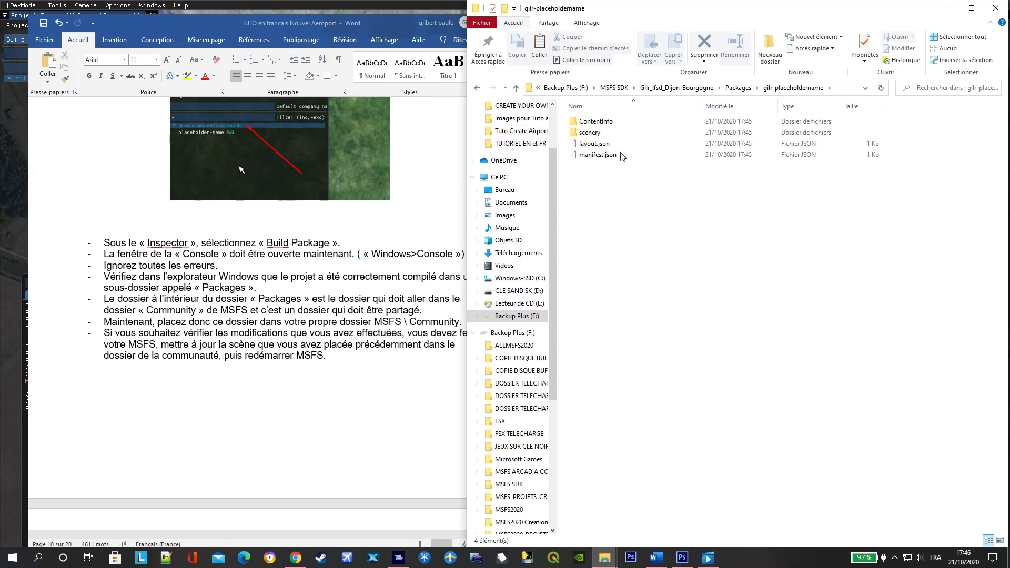
click(515, 88)
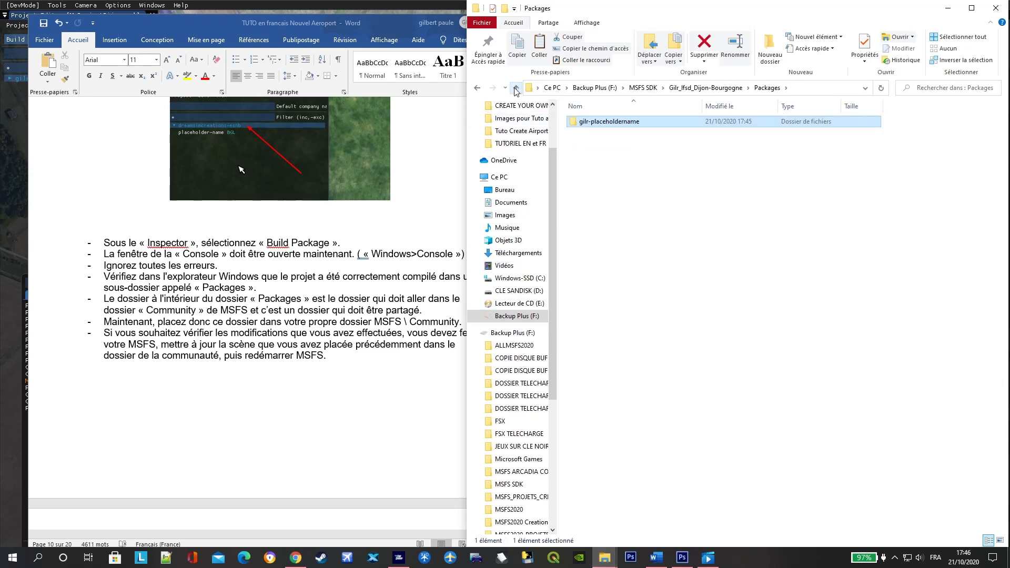
- Copy the gilr-placeholdername folder from Packages into the simulator's Community folder, and minimize the Packages window
click(654, 121)
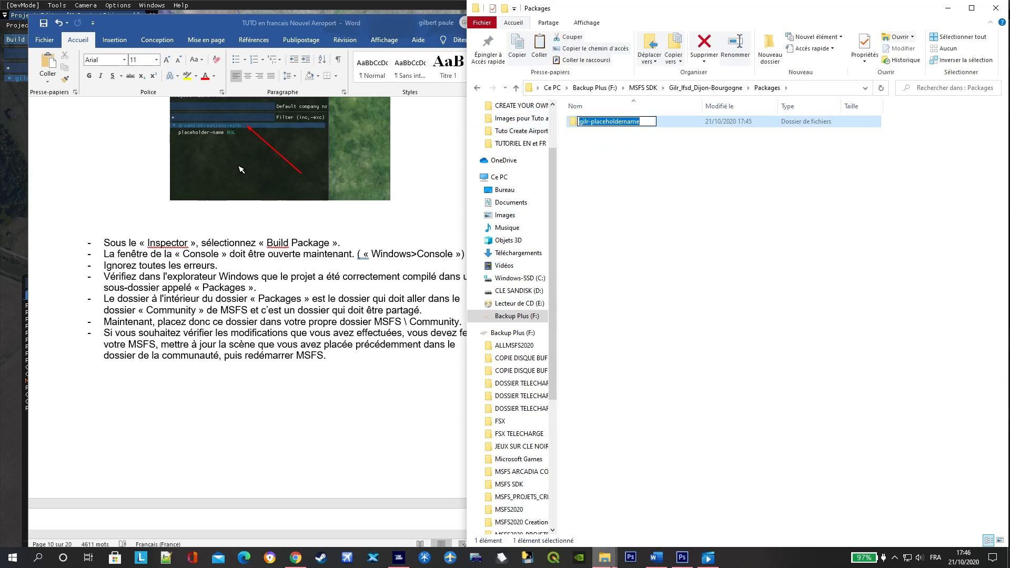
mouse_move(604, 564)
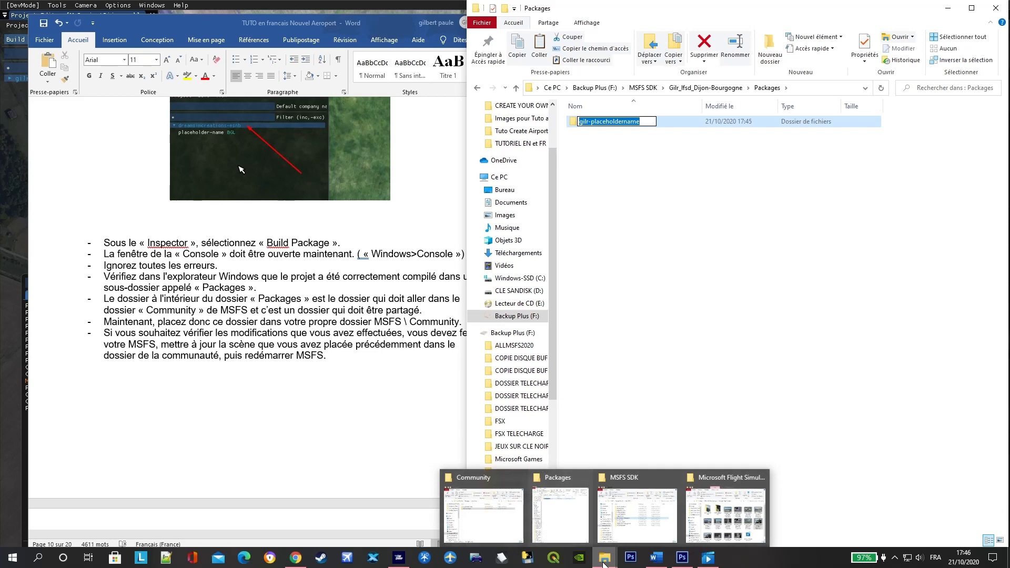
click(504, 537)
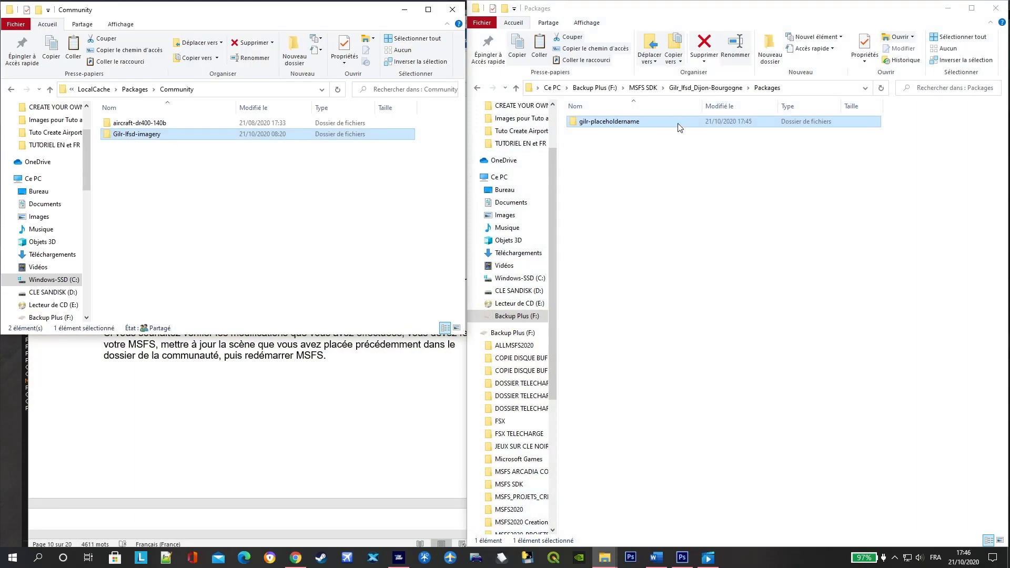
drag(677, 126, 166, 224)
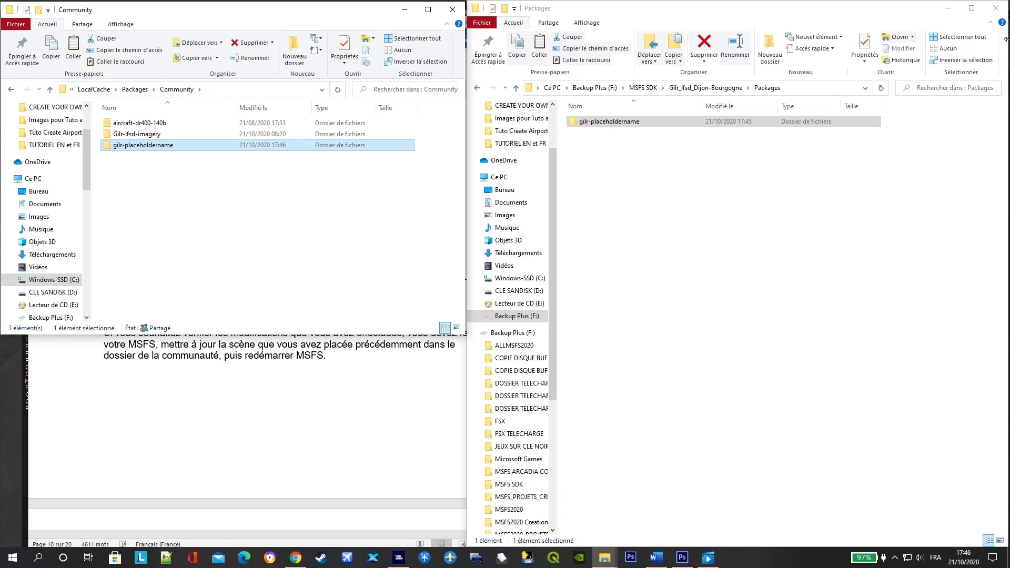
click(948, 9)
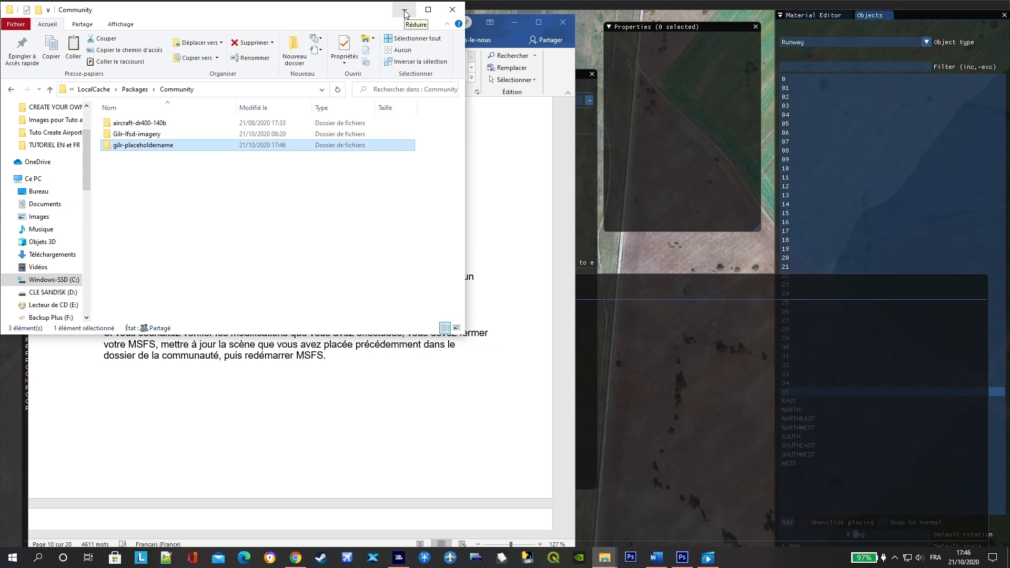
key(alt)
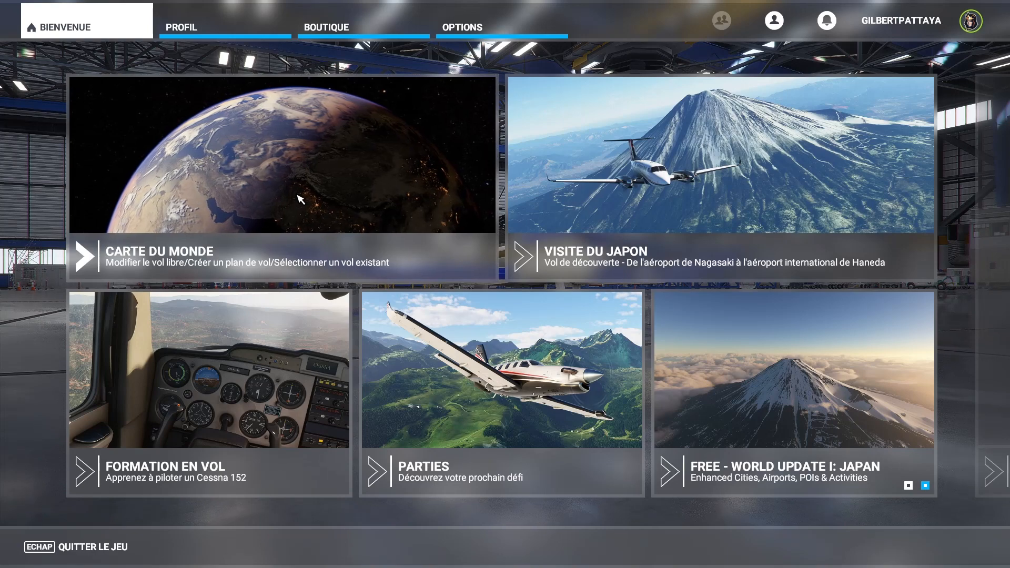
- Open the world map from the simulator's welcome screen and check the departure runways offered for LFSD Dijon-Bourgogne
click(193, 252)
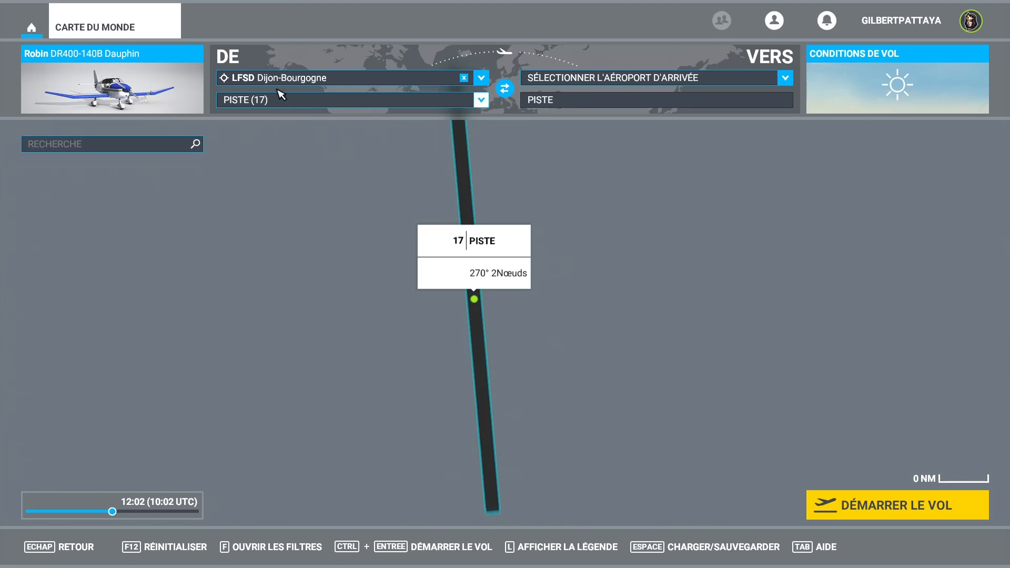
click(481, 101)
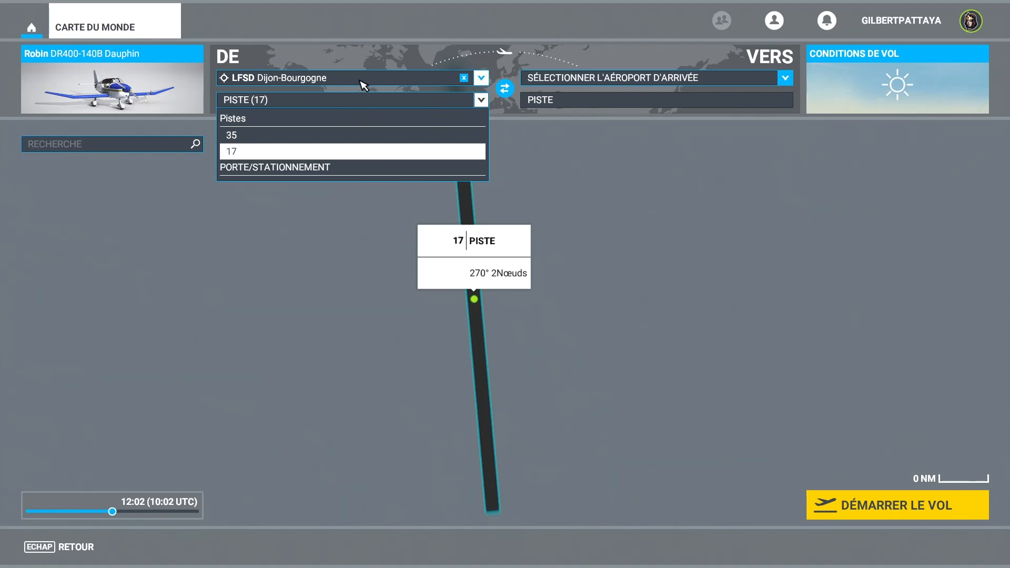
click(481, 79)
click(479, 78)
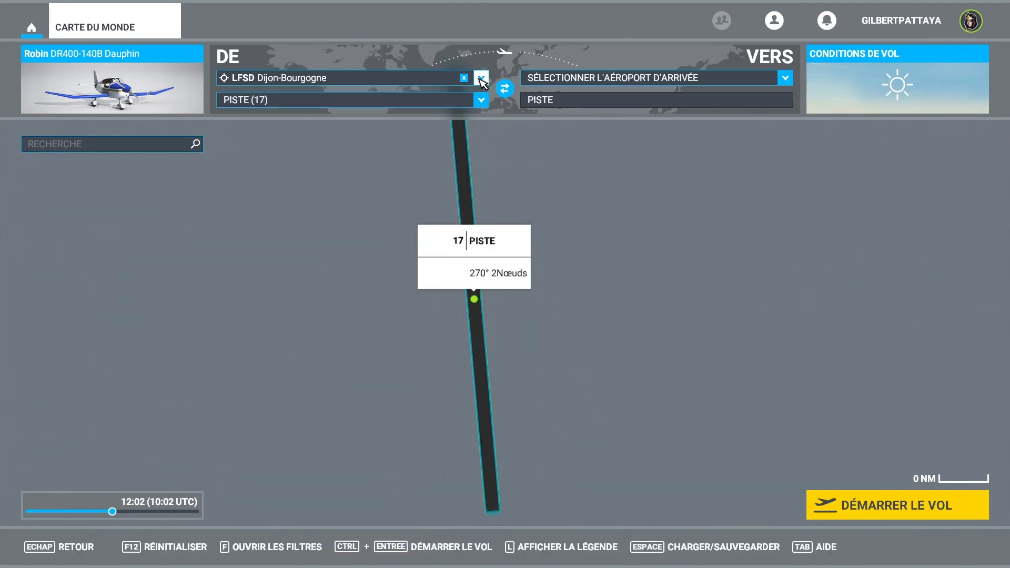
click(436, 105)
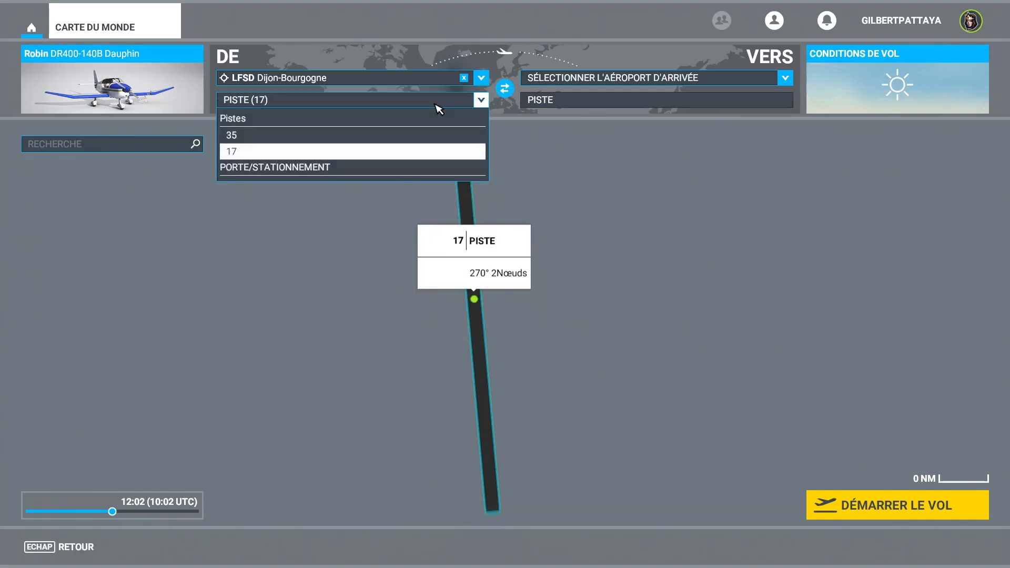
click(435, 104)
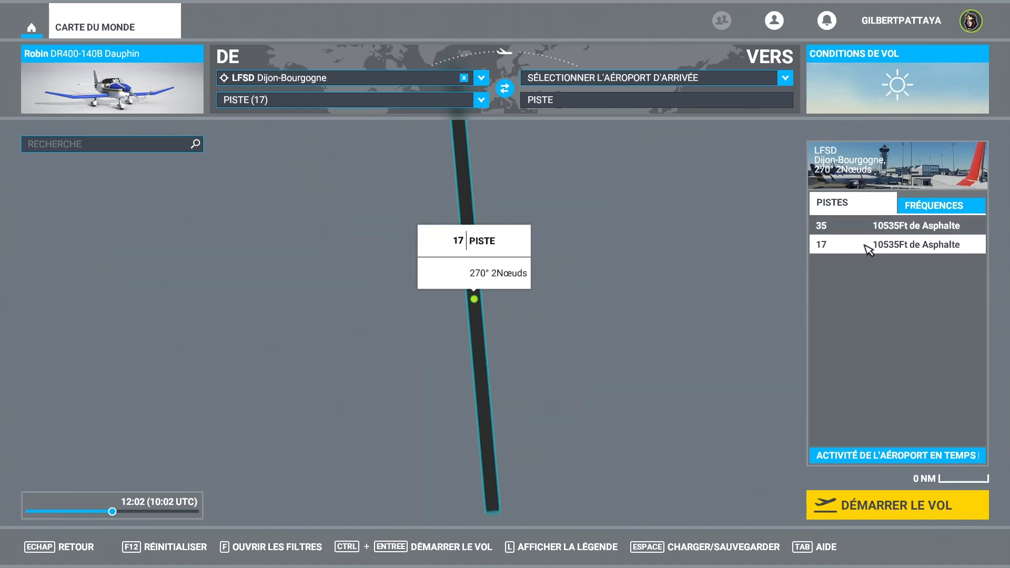
- Start the flight from runway 17 at LFSD Dijon-Bourgogne and enter the aircraft ready to fly
click(908, 505)
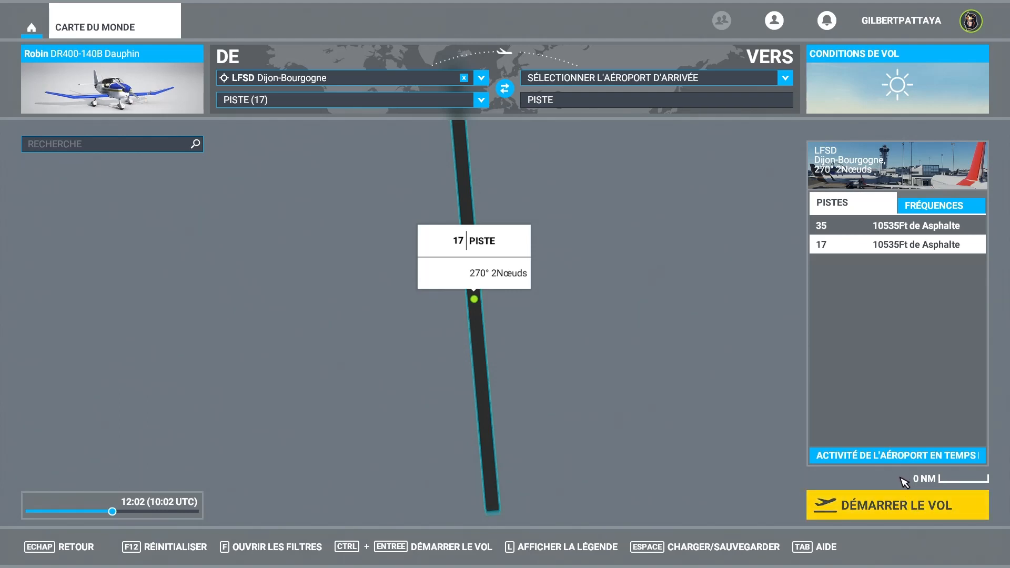
click(907, 511)
click(910, 509)
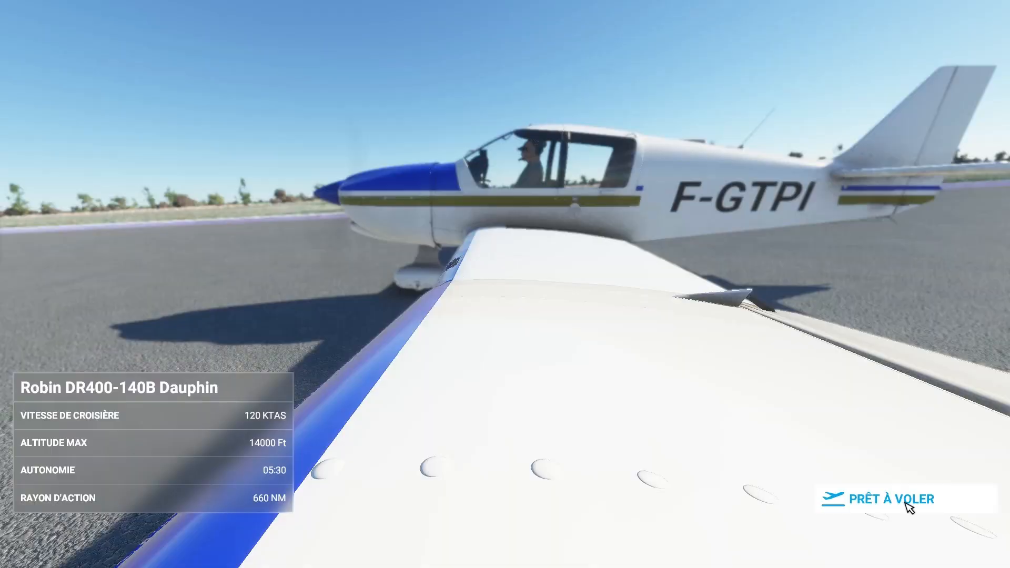
click(907, 505)
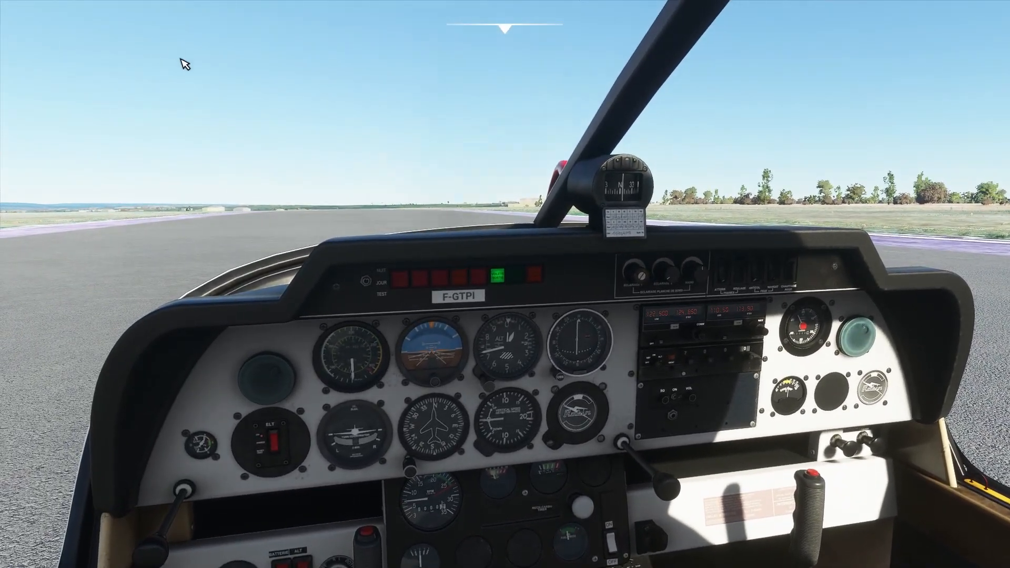
- Switch to the external camera, close the camera settings, and look around the aircraft to examine the new runway's surface and edges
mouse_move(520, 29)
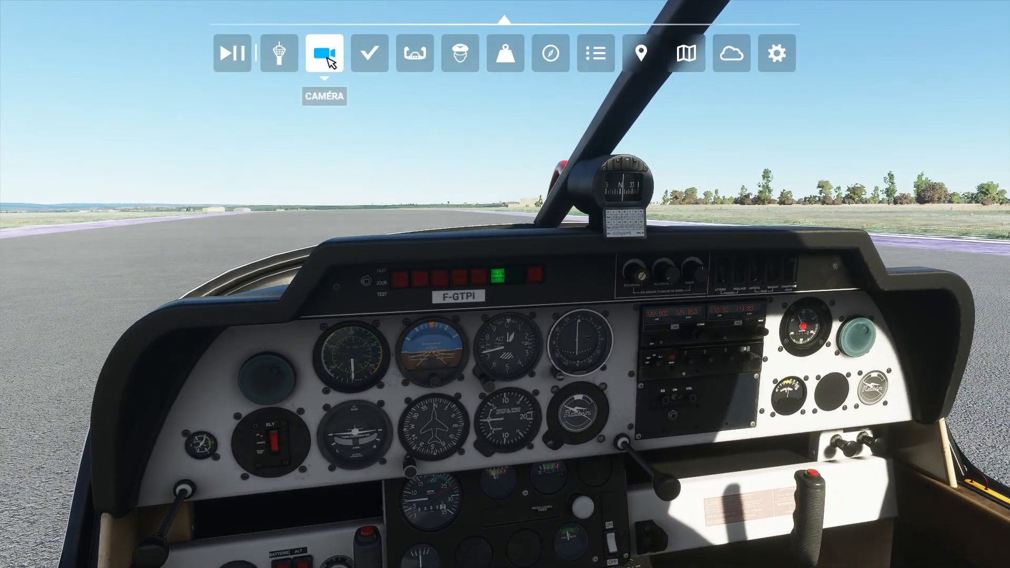
click(330, 55)
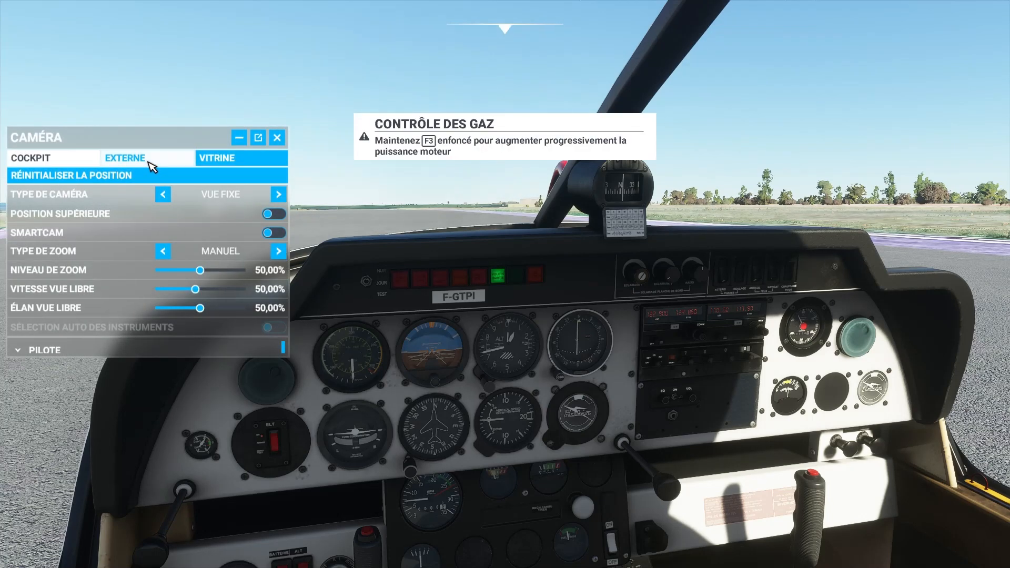
click(147, 159)
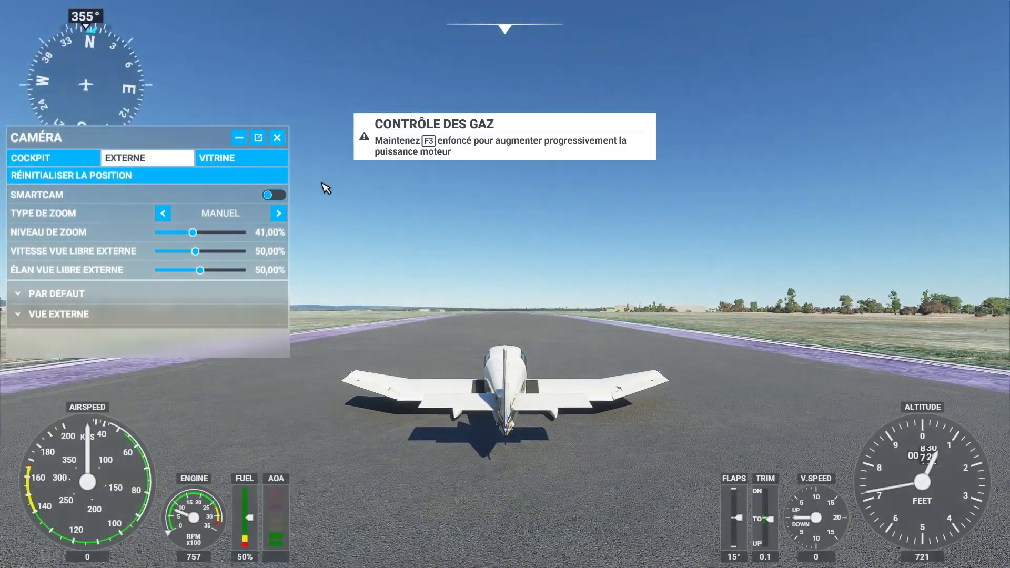
click(279, 139)
right_drag(374, 226, 331, 242)
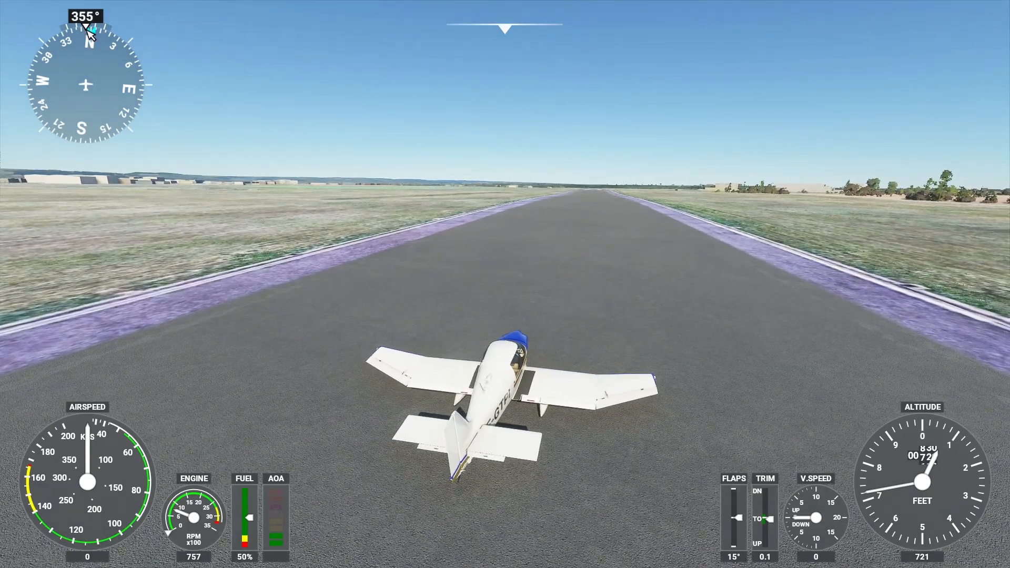
right_drag(614, 303, 684, 302)
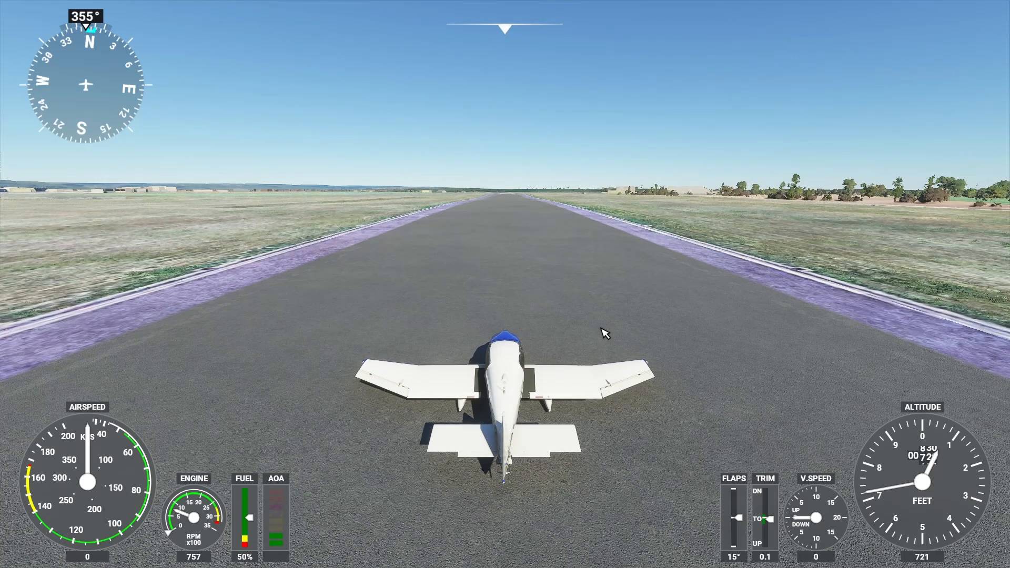
- From the cockpit view, release the parking brake and increase the throttle
mouse_move(519, 32)
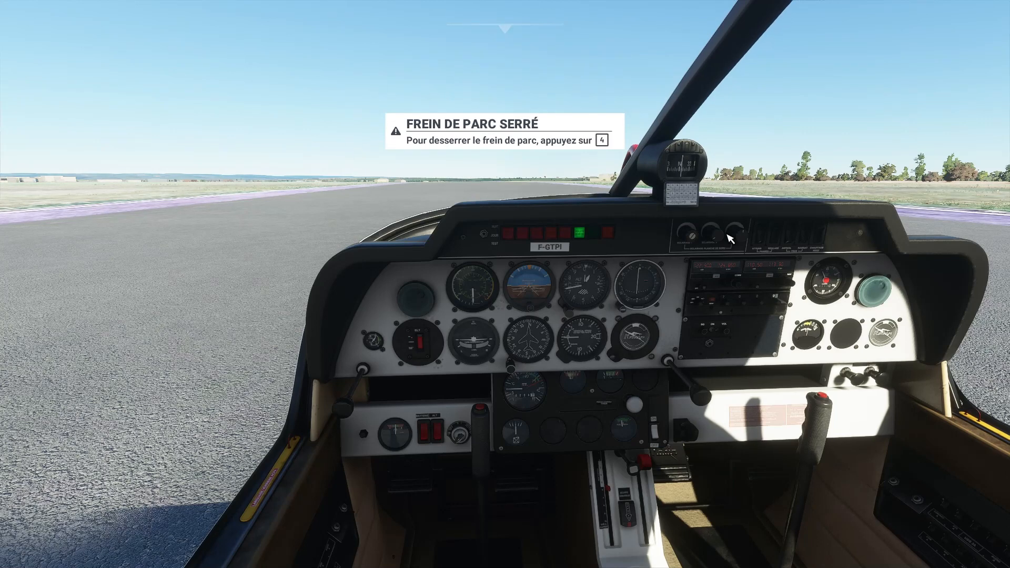
key(4)
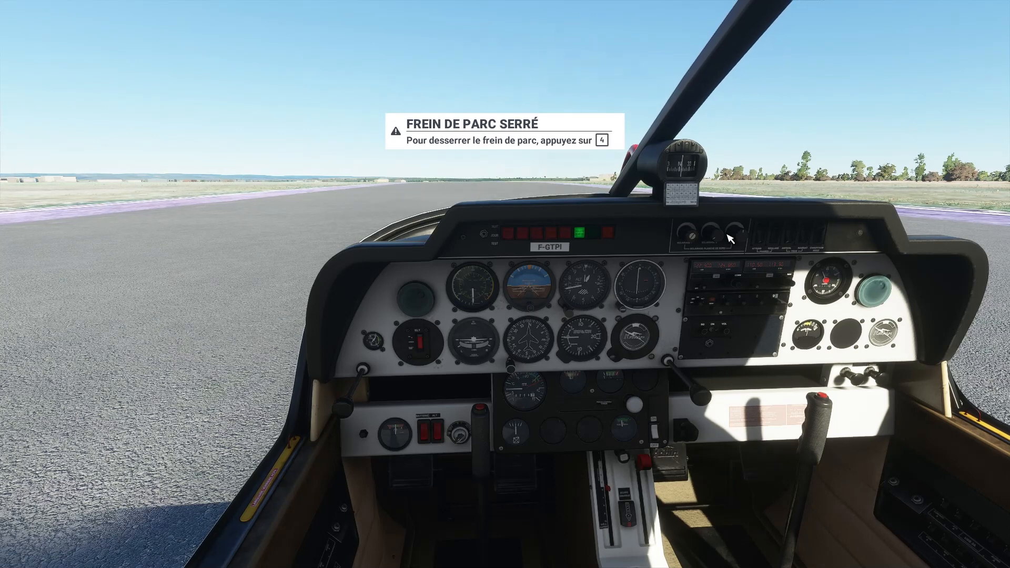
key(4)
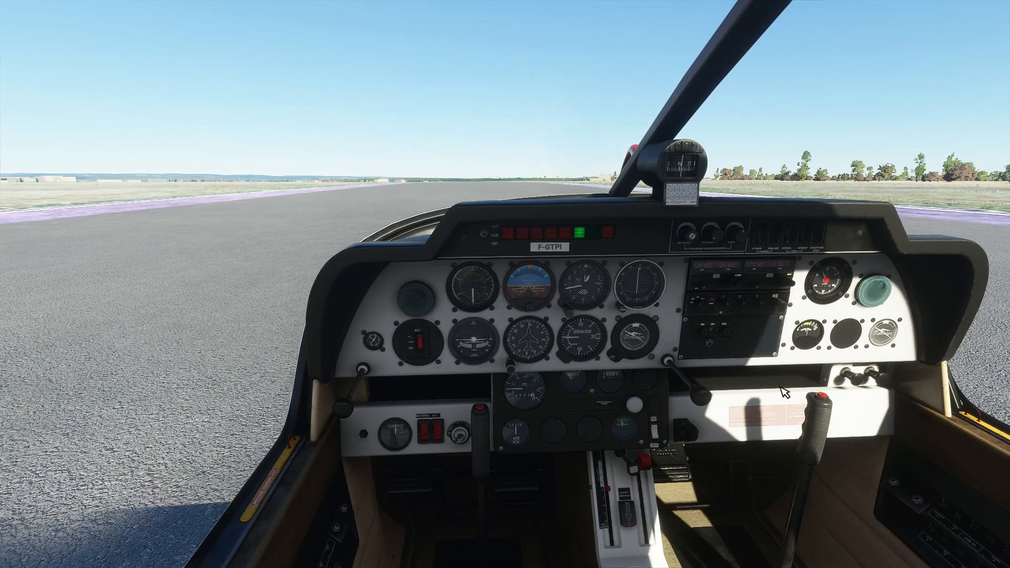
key(F3)
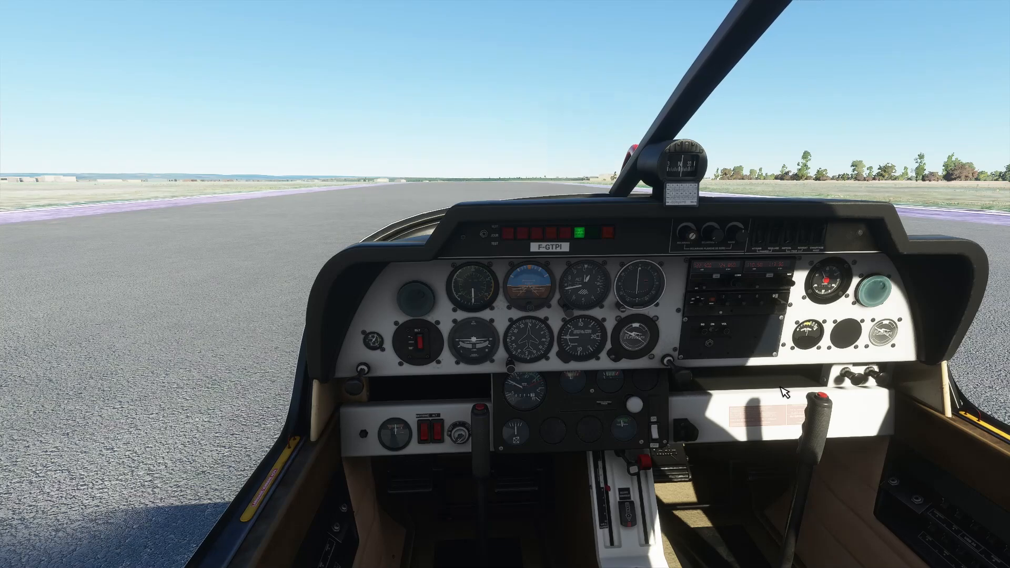